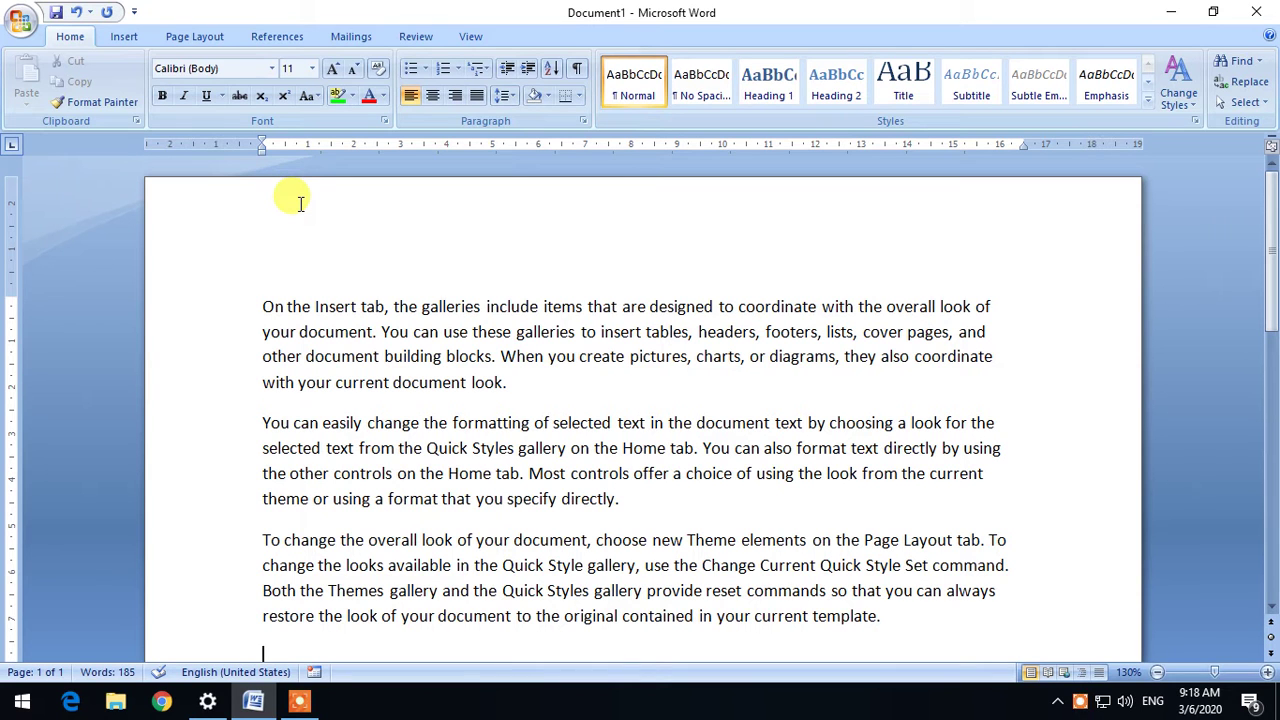
Preview the built-in themes on Page Layout and close the gallery, keeping the Office theme
click(205, 40)
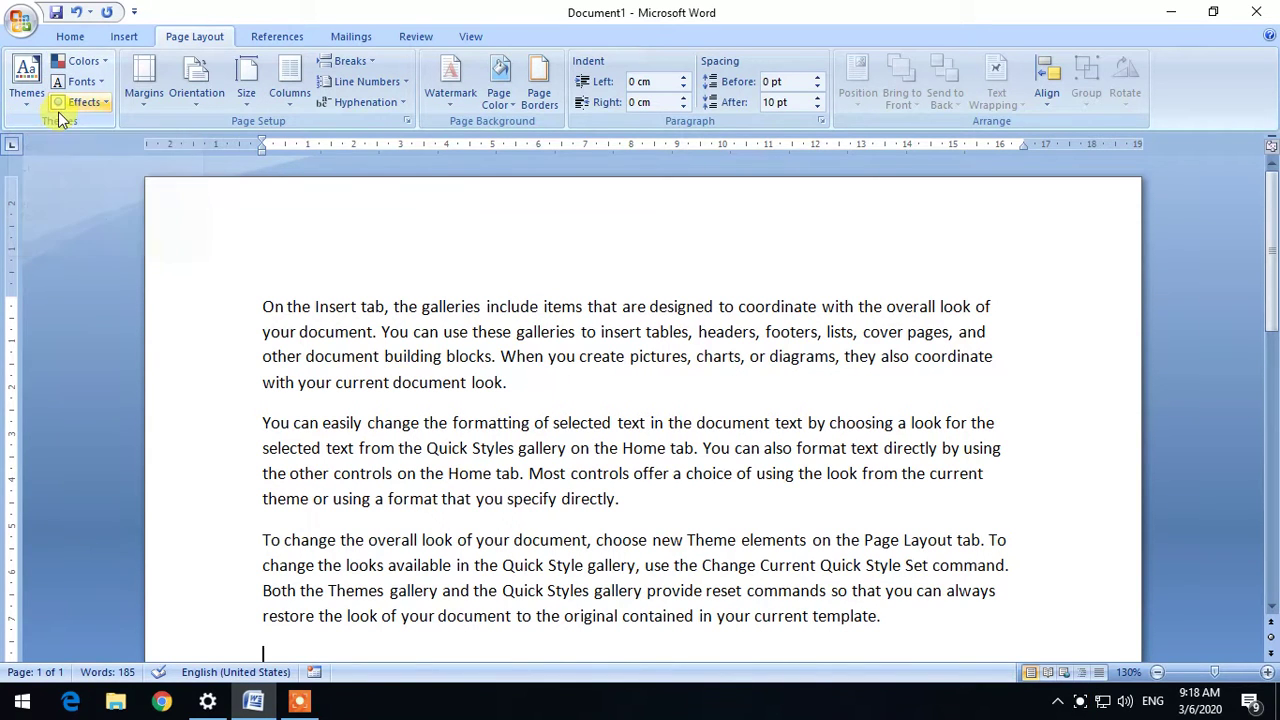
click(68, 37)
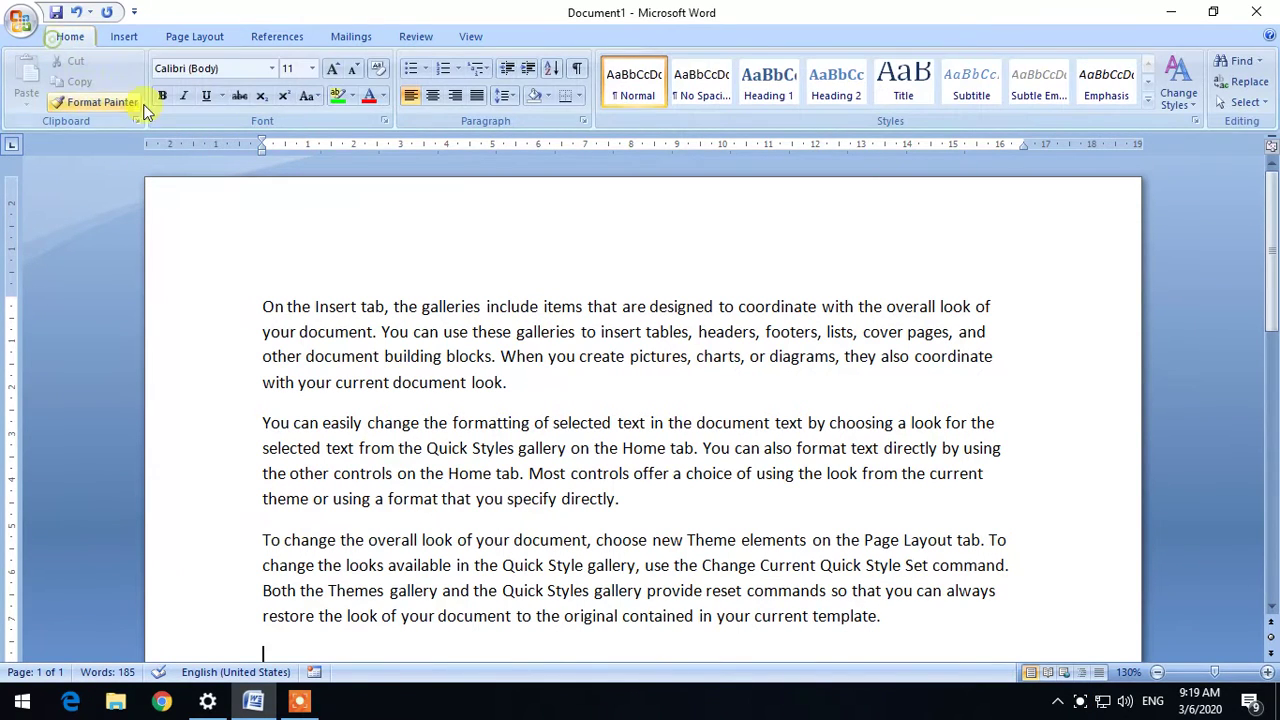
click(198, 40)
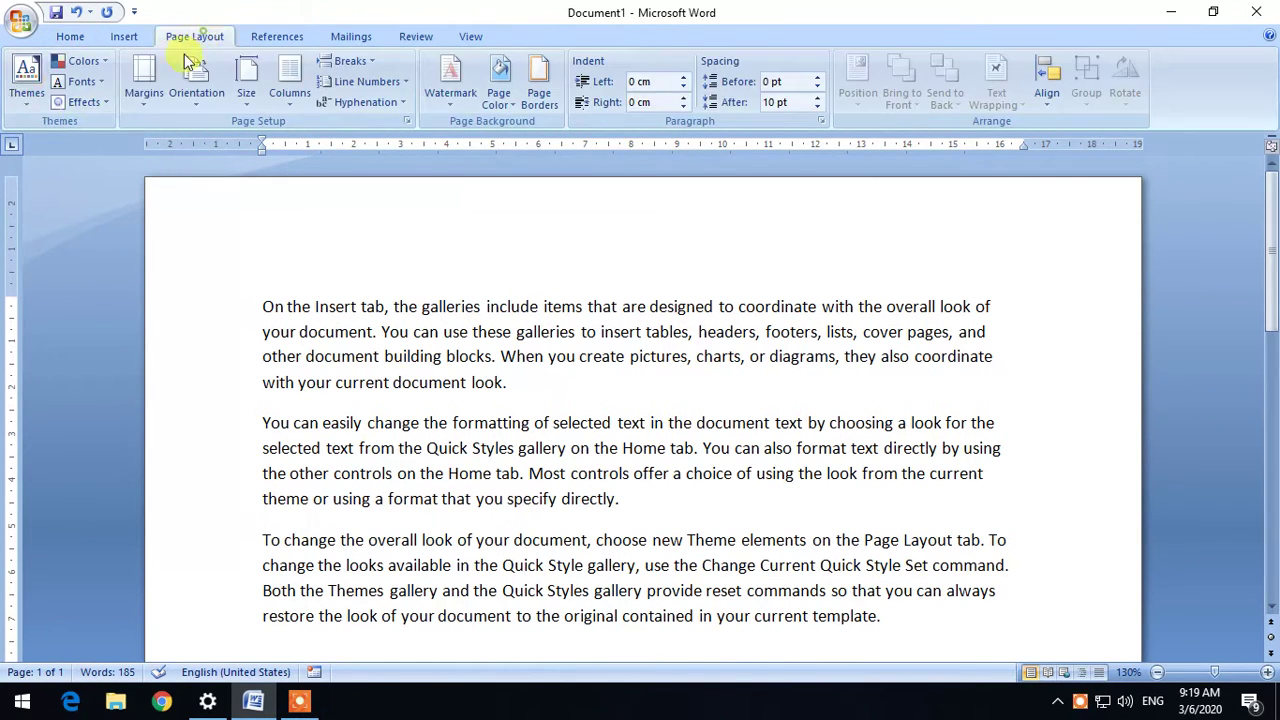
click(27, 108)
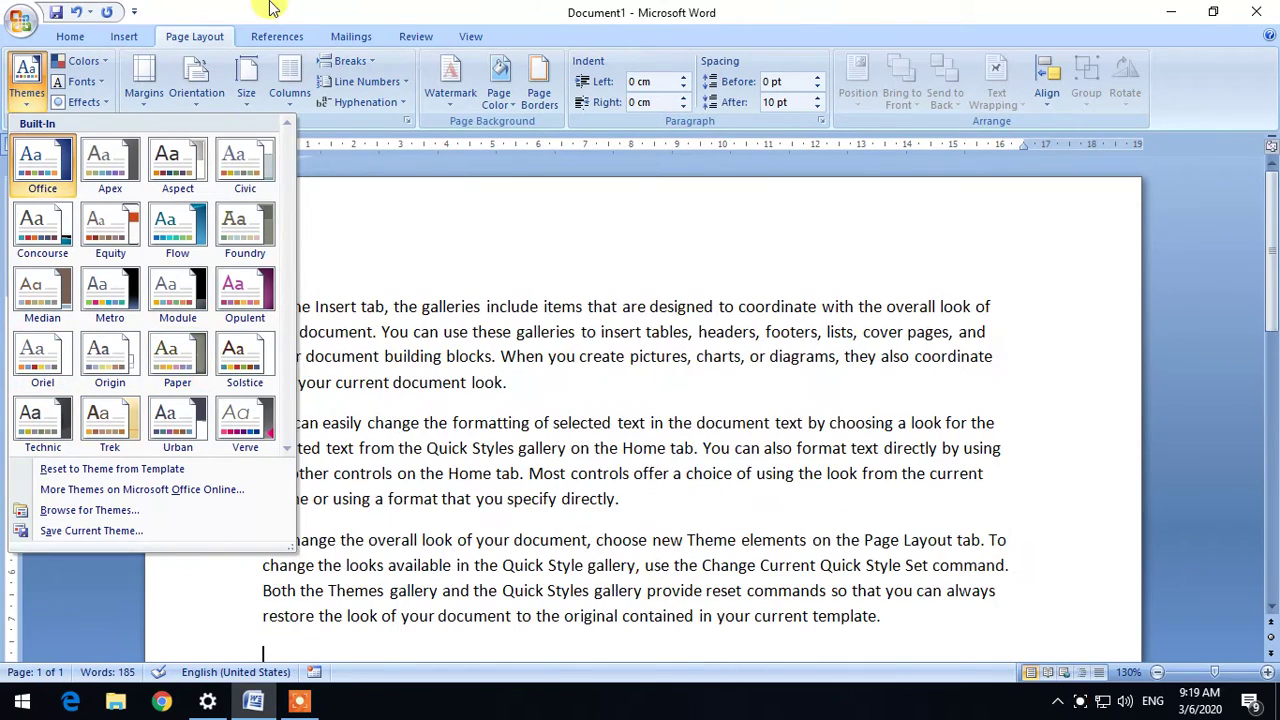
click(214, 34)
click(26, 80)
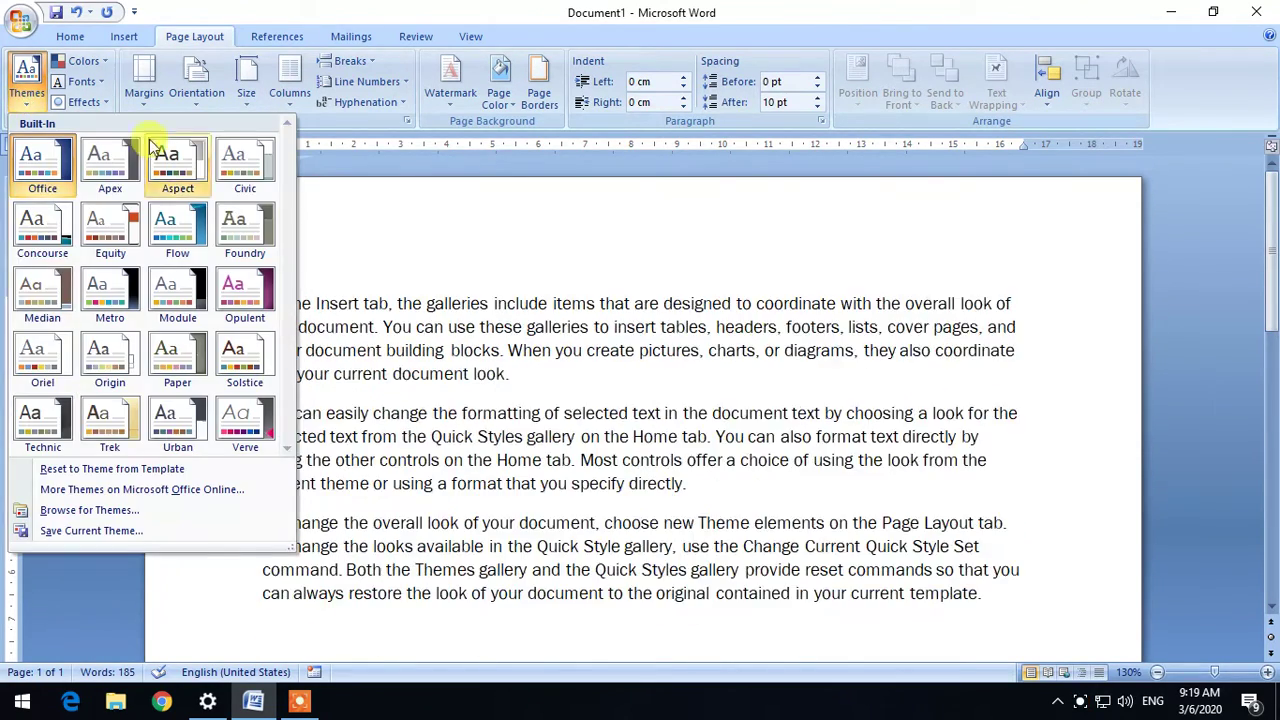
click(325, 8)
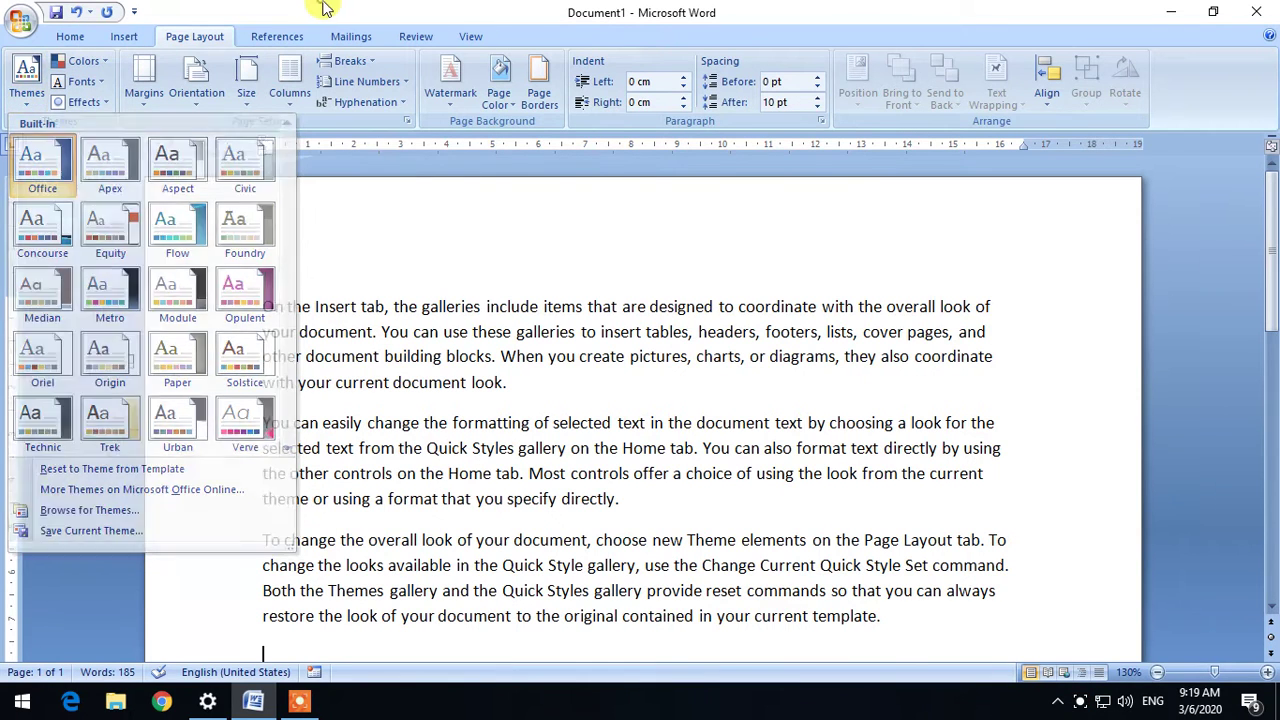
Try the Concourse and Metro colour sets and apply the Equity theme
click(77, 62)
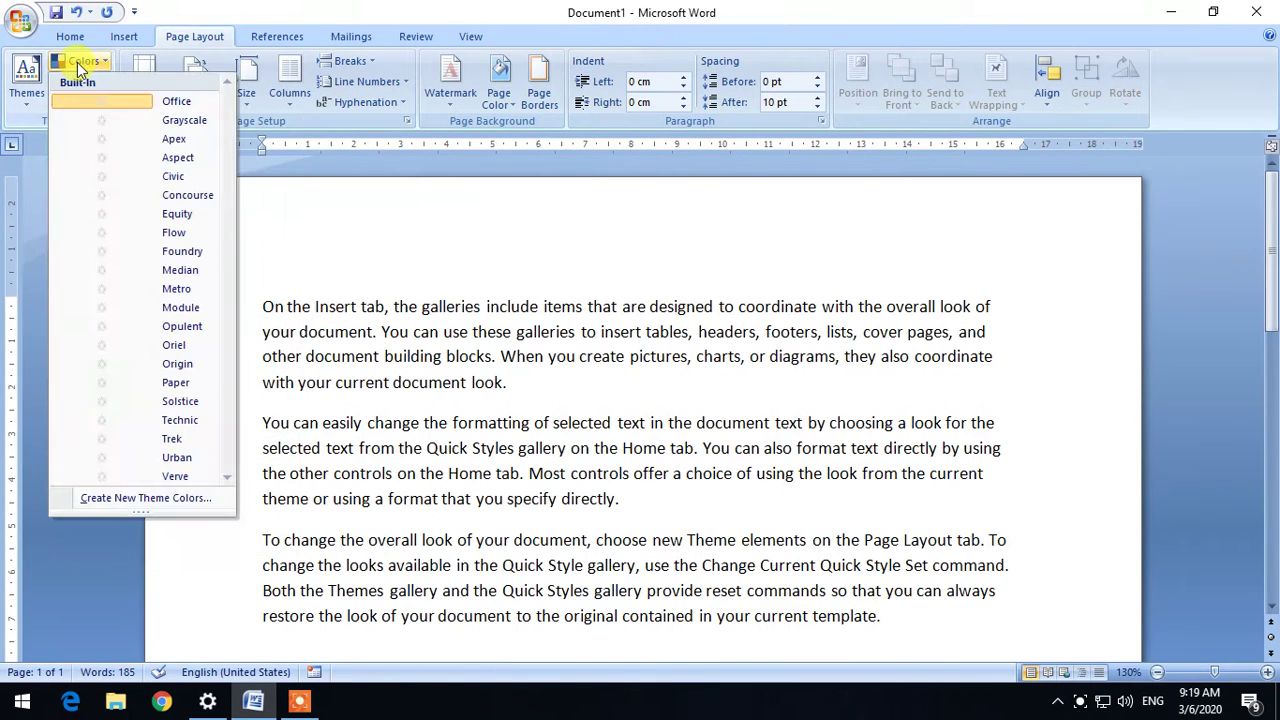
click(174, 200)
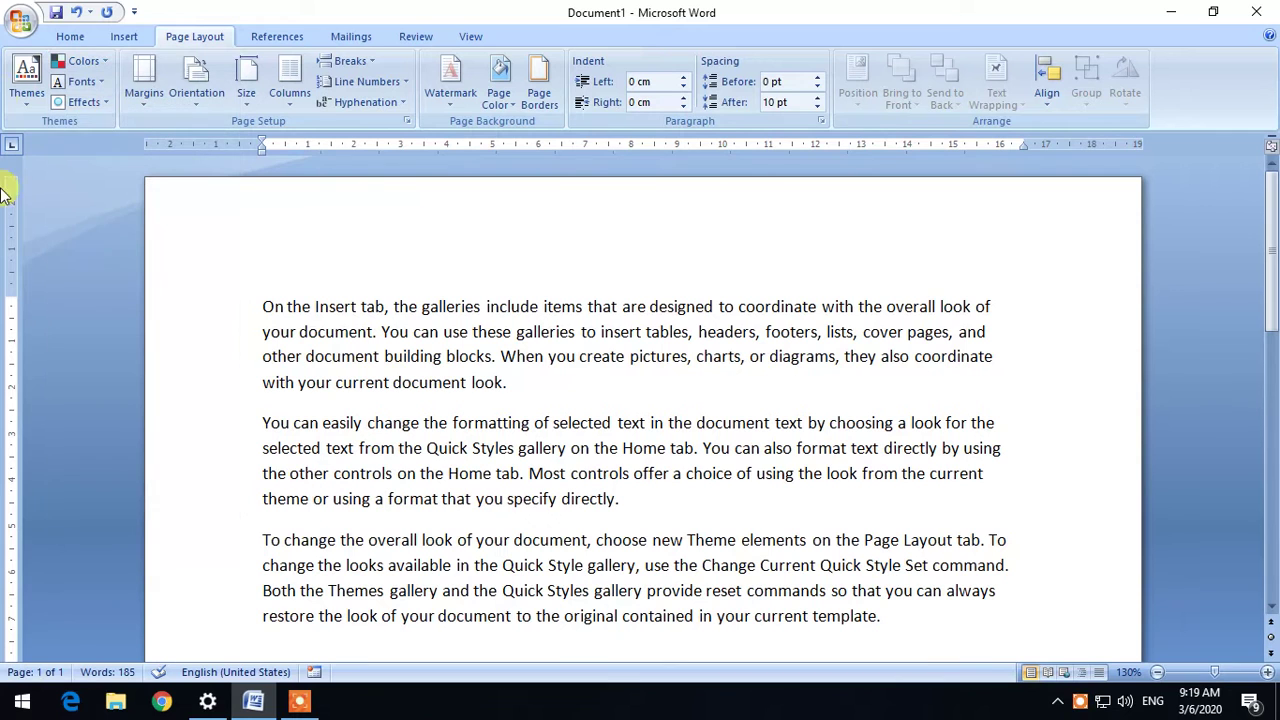
click(15, 90)
click(110, 232)
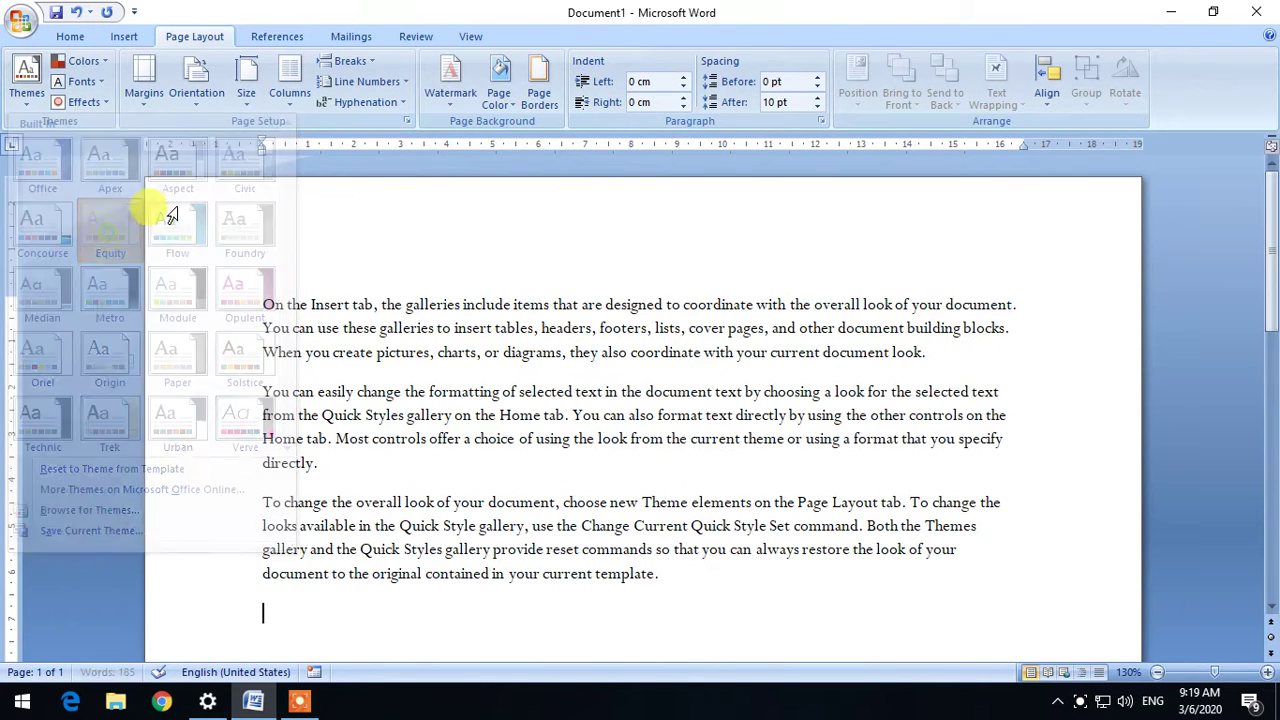
click(83, 61)
click(174, 290)
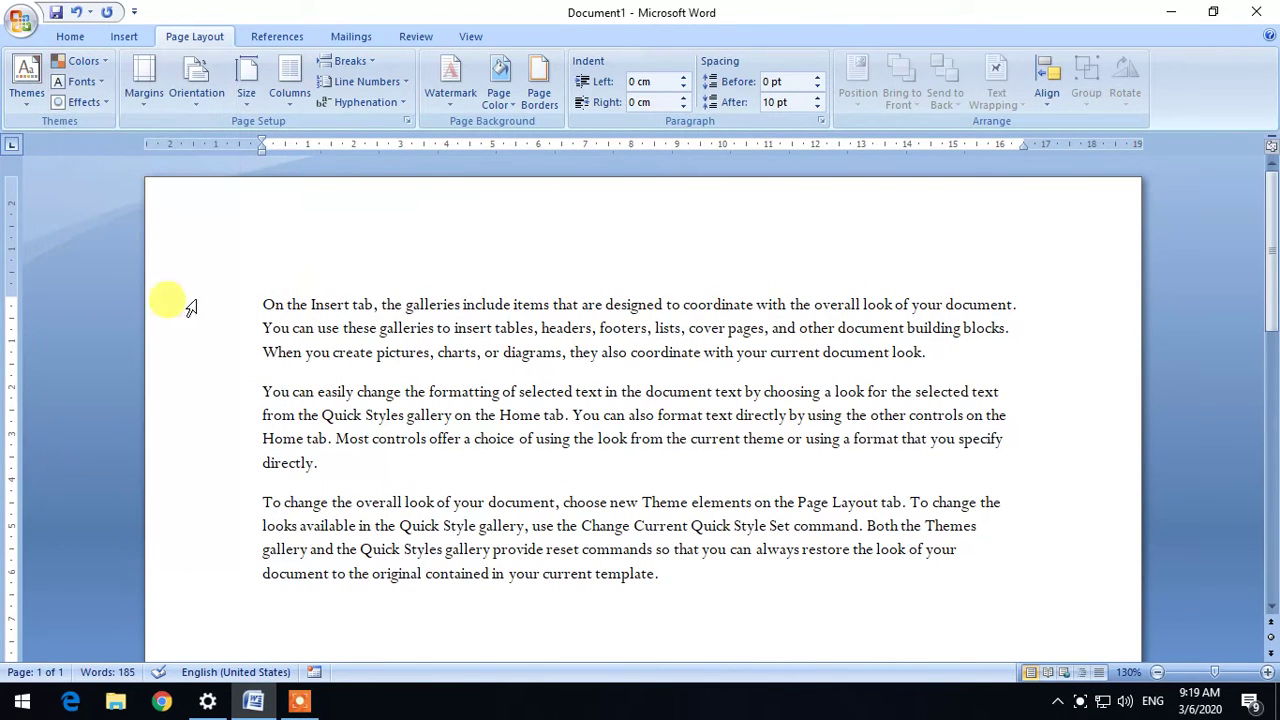
click(15, 95)
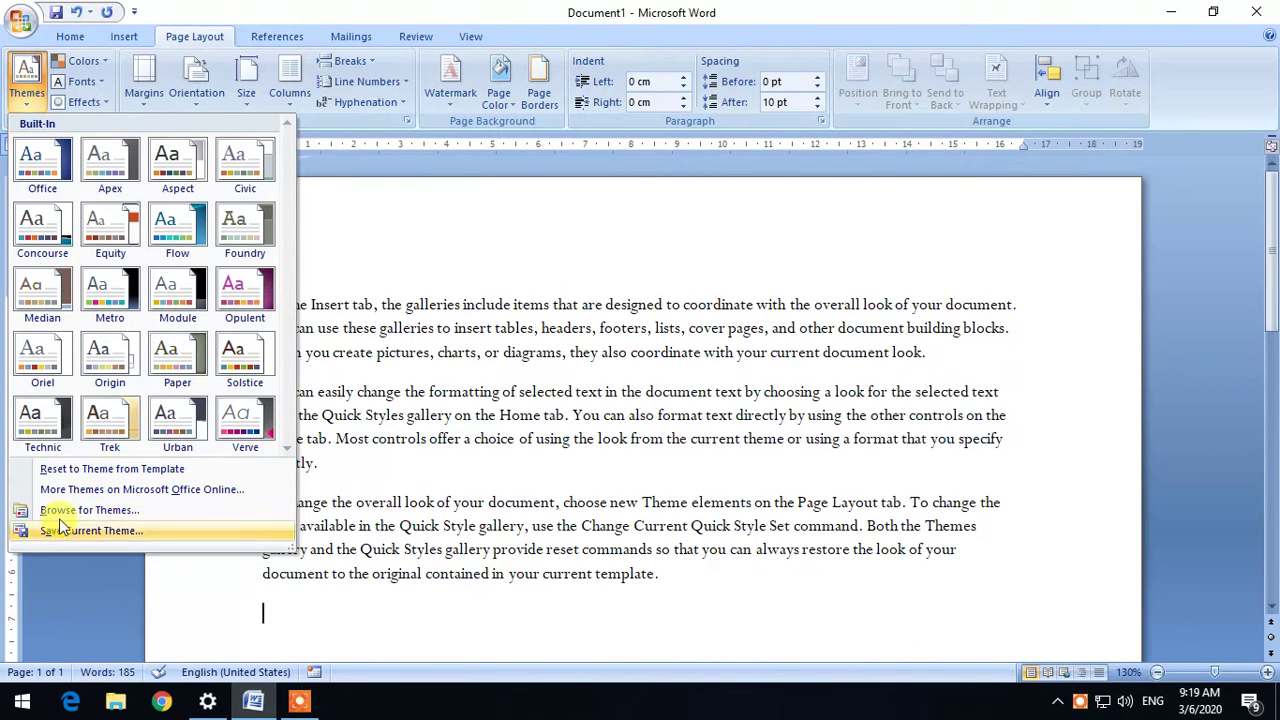
Apply a serif theme font set and the Apex theme effects
click(86, 82)
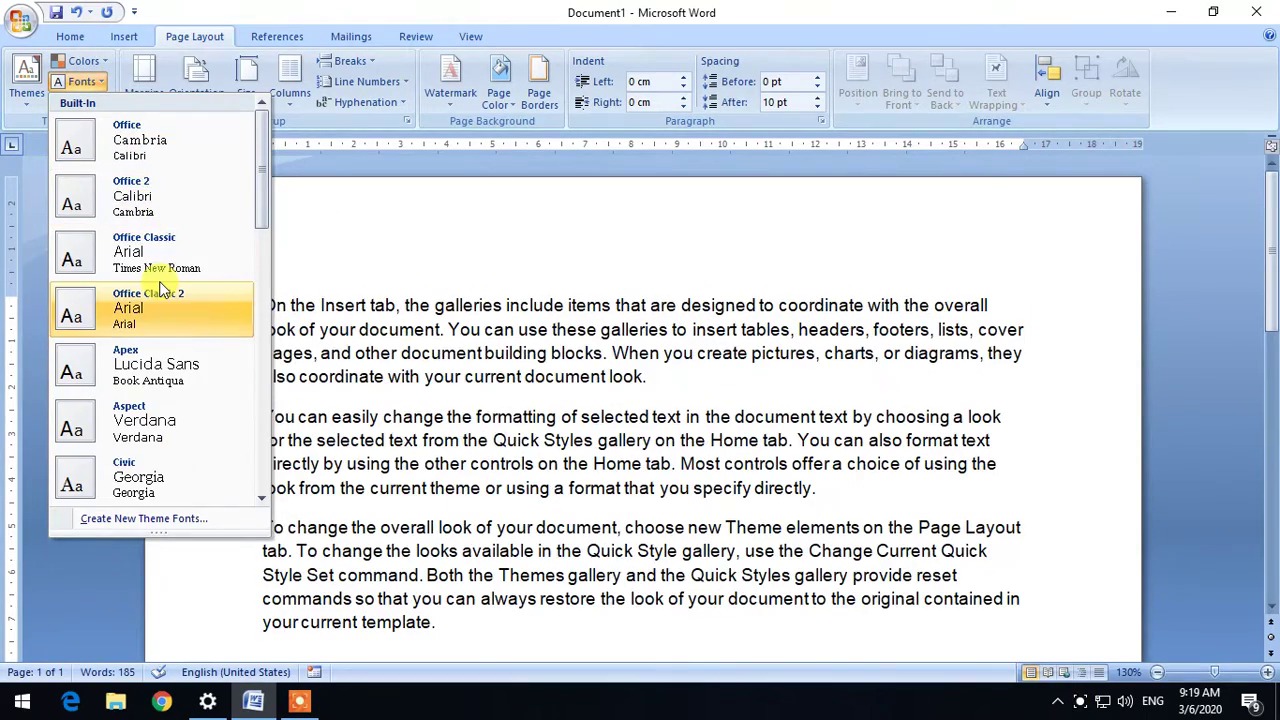
scroll(160, 290, down, 3)
scroll(150, 370, down, 3)
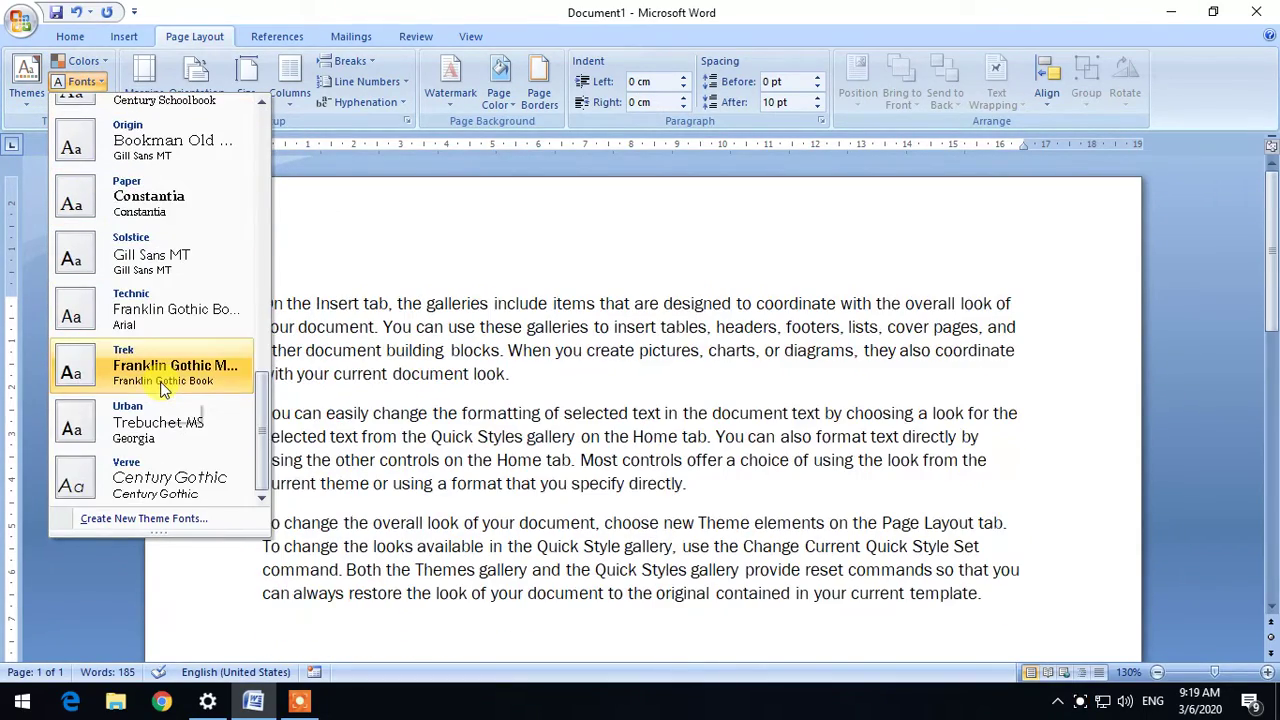
scroll(163, 388, up, 5)
click(168, 200)
click(85, 104)
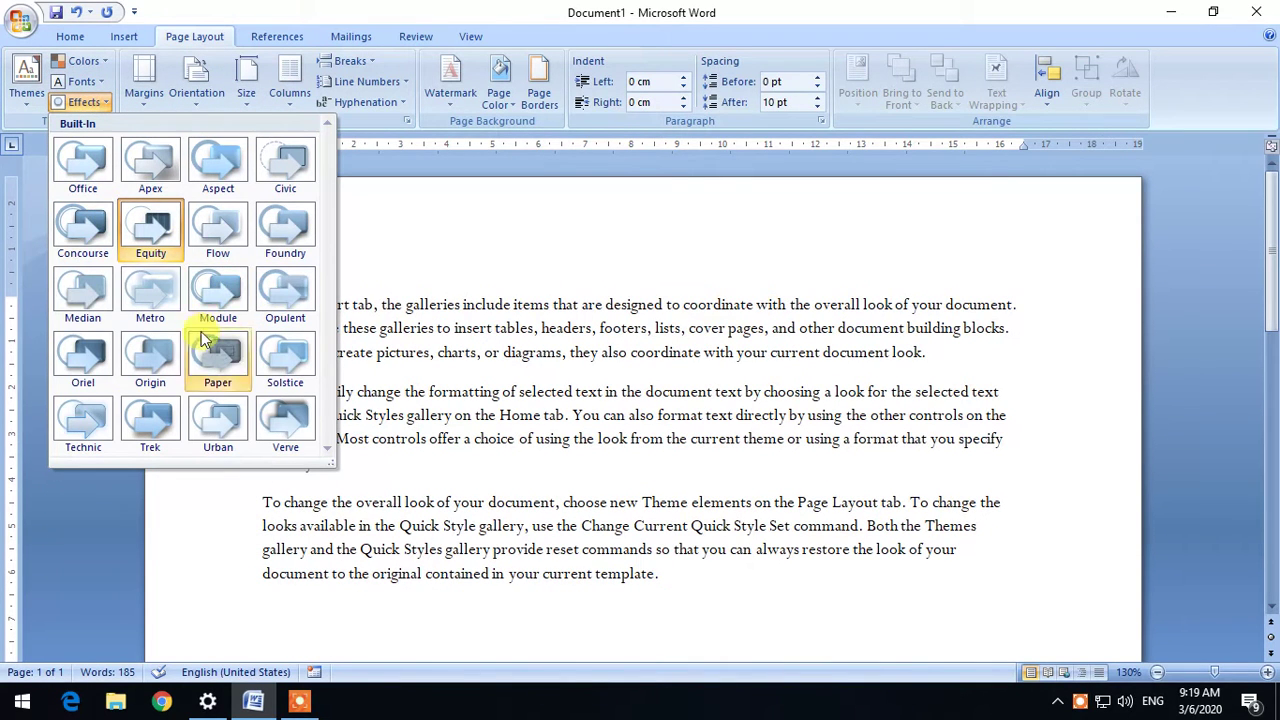
click(150, 162)
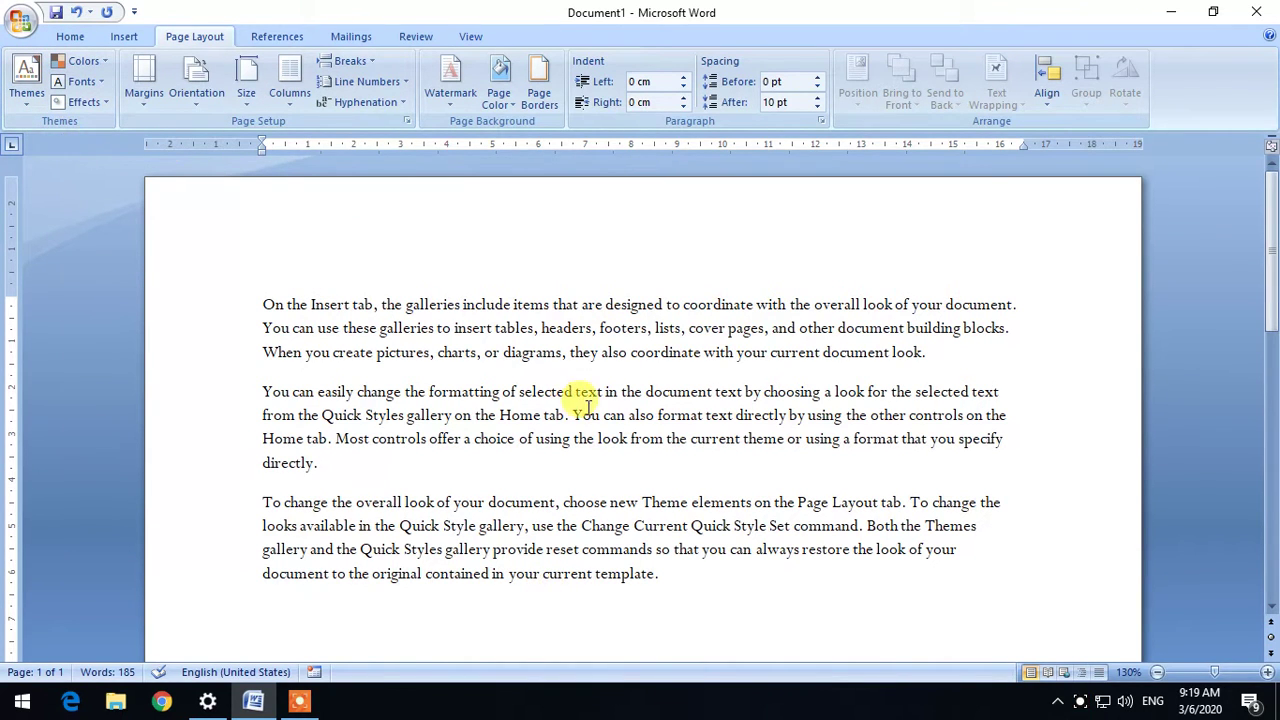
click(145, 117)
click(229, 6)
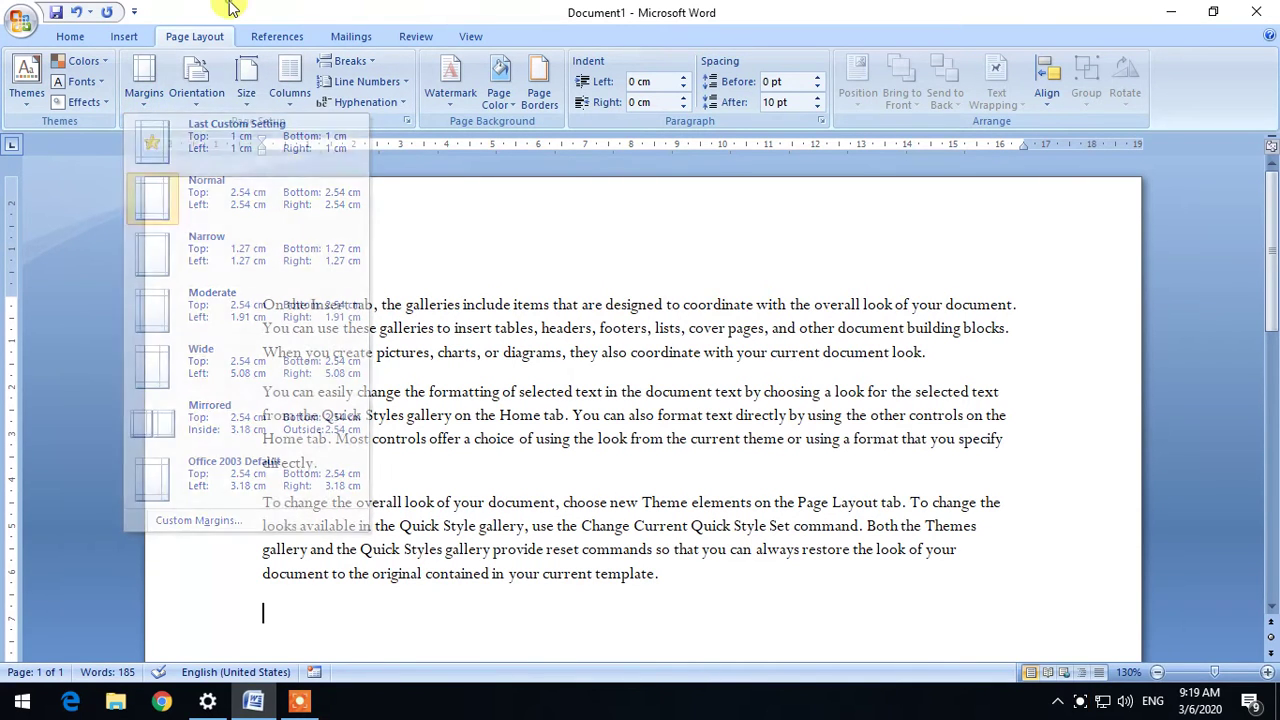
click(152, 110)
click(326, 10)
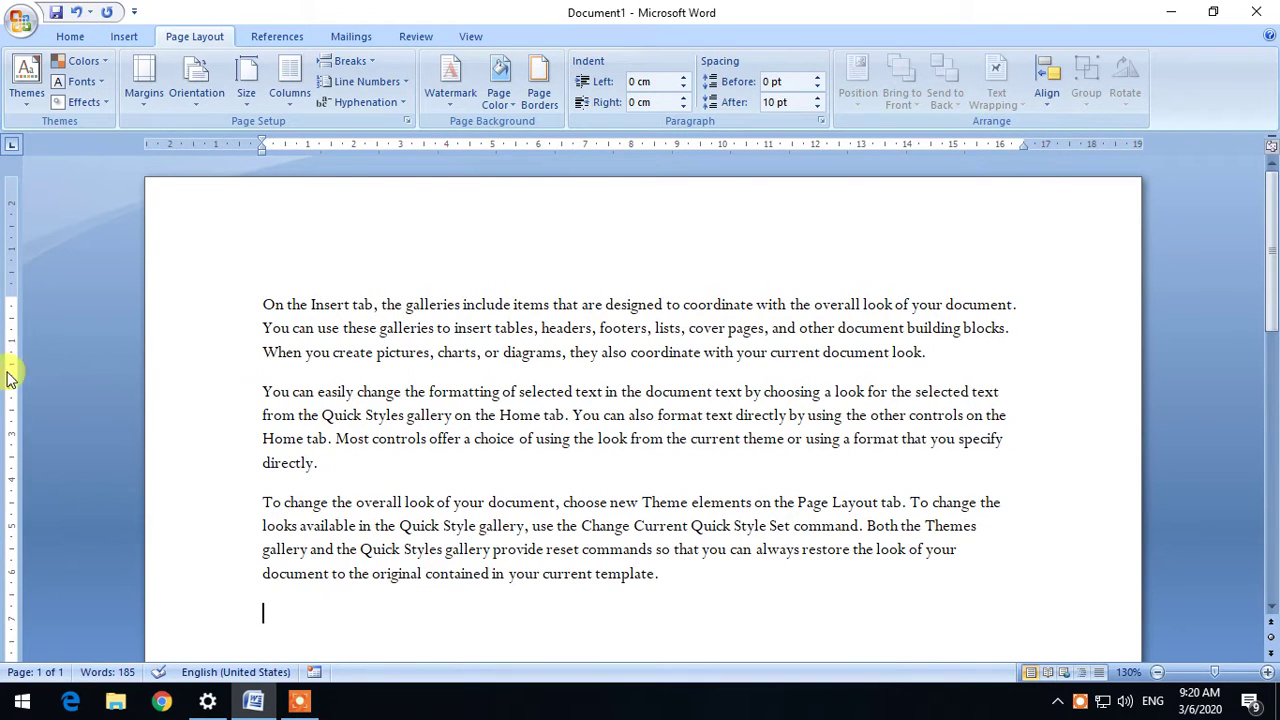
scroll(204, 430, down, 5)
scroll(204, 430, down, 4)
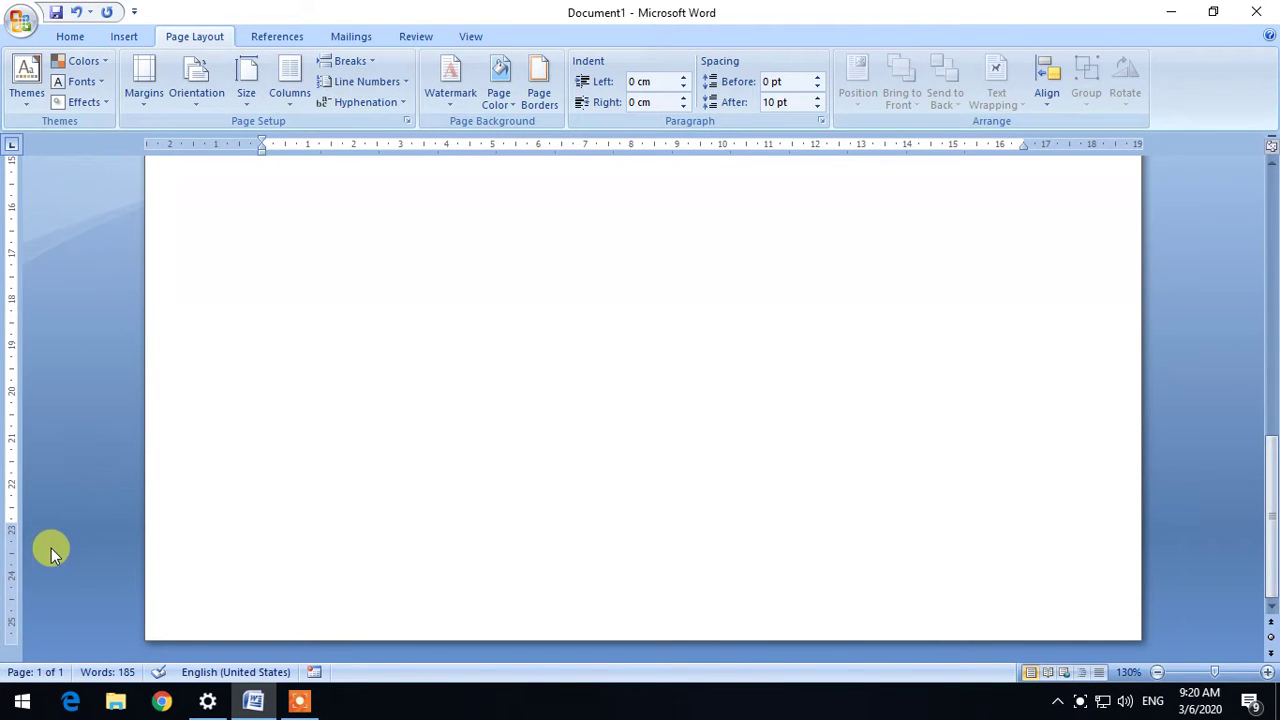
scroll(251, 251, up, 5)
scroll(271, 271, up, 4)
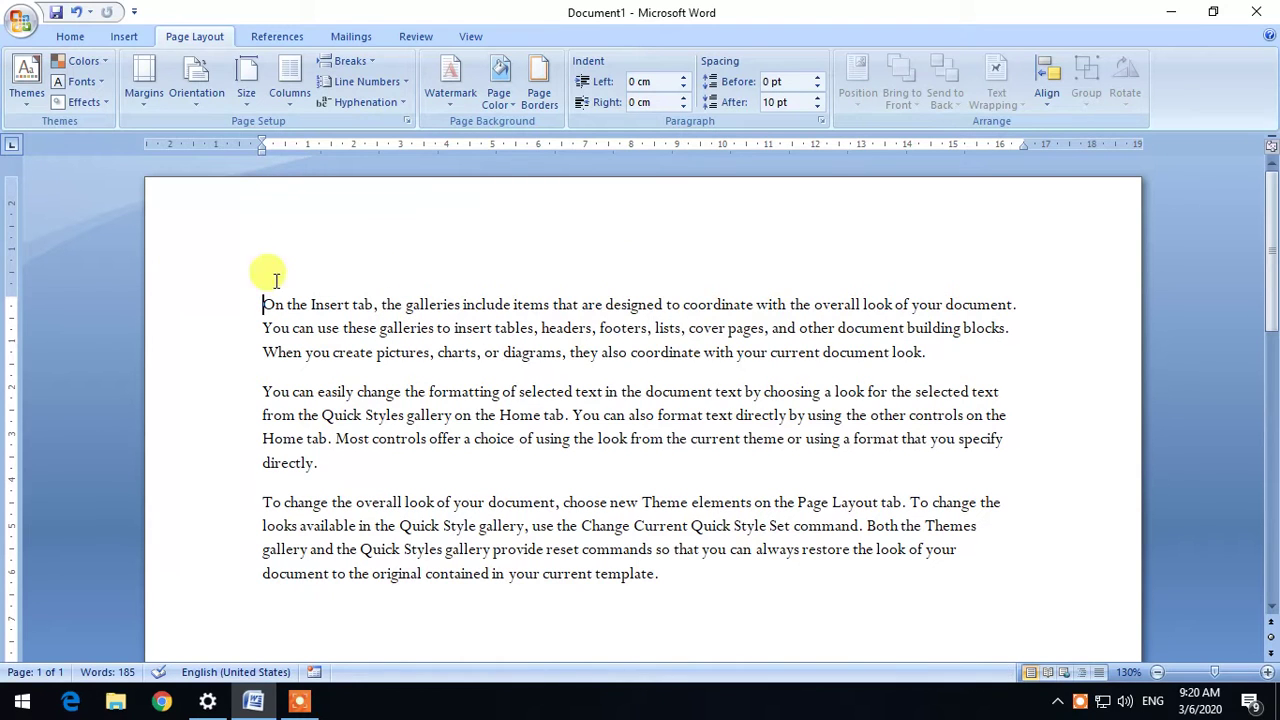
click(145, 108)
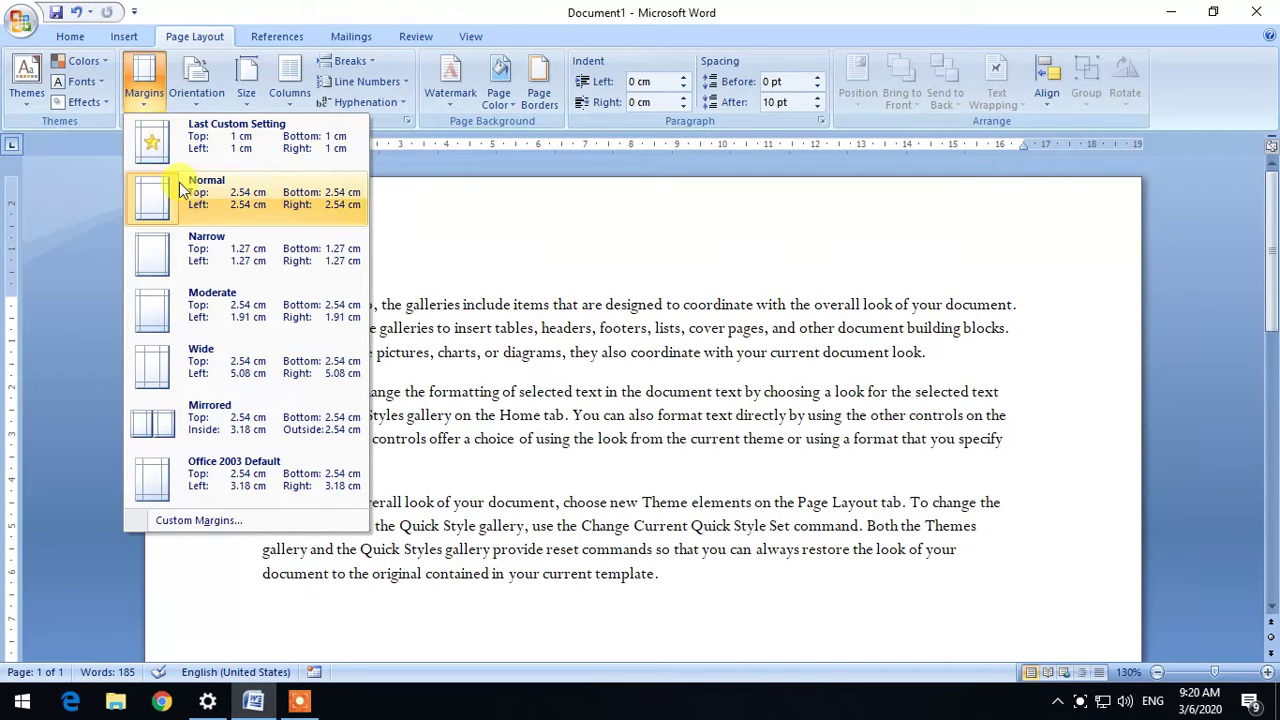
click(207, 238)
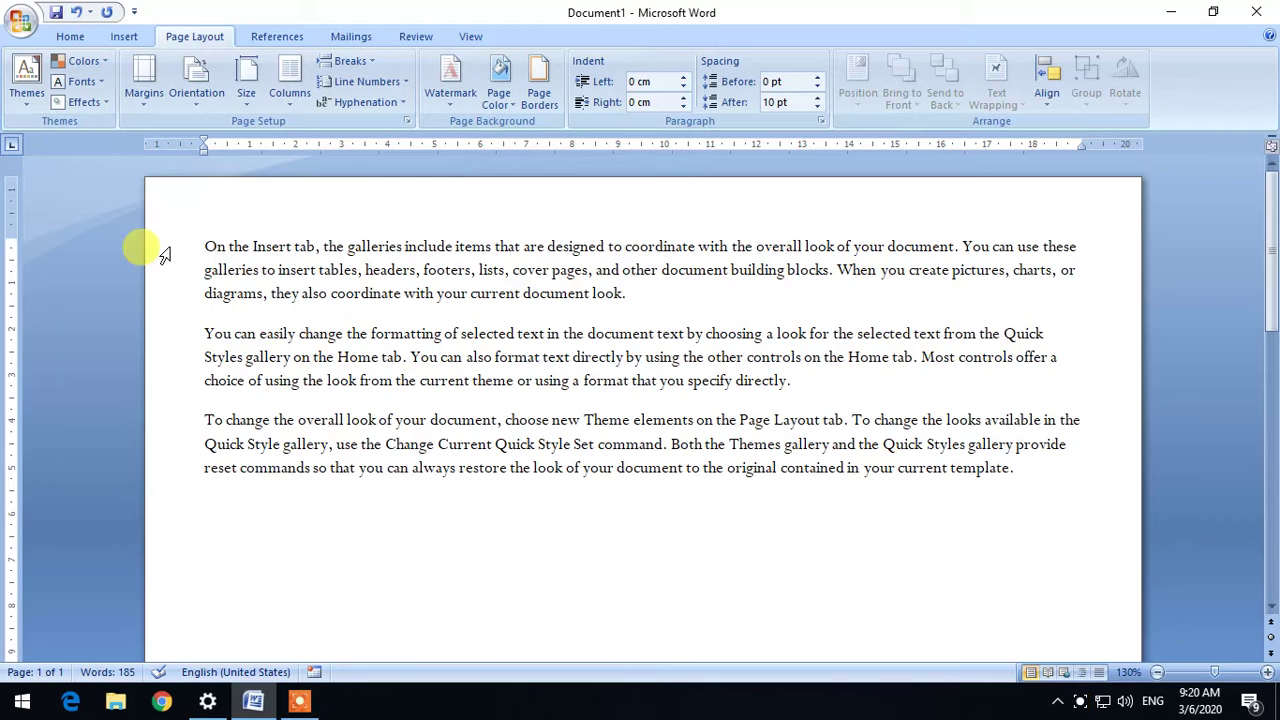
scroll(210, 300, down, 5)
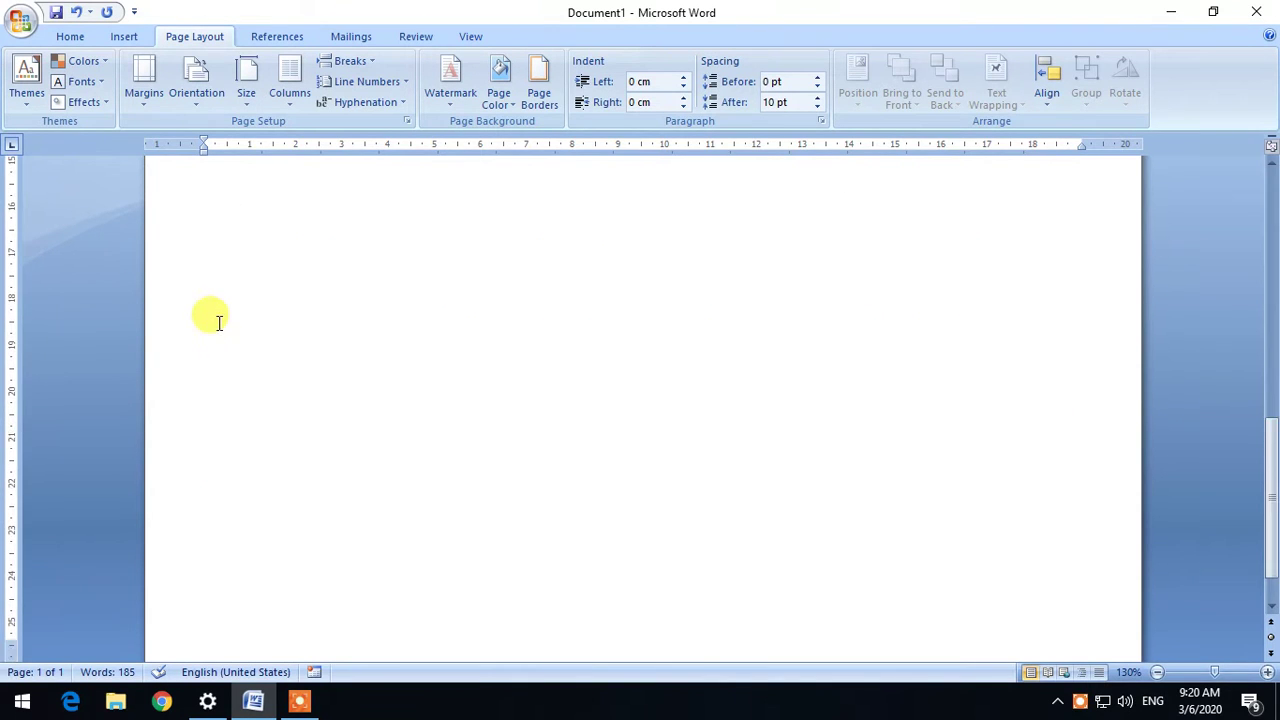
scroll(206, 300, up, 5)
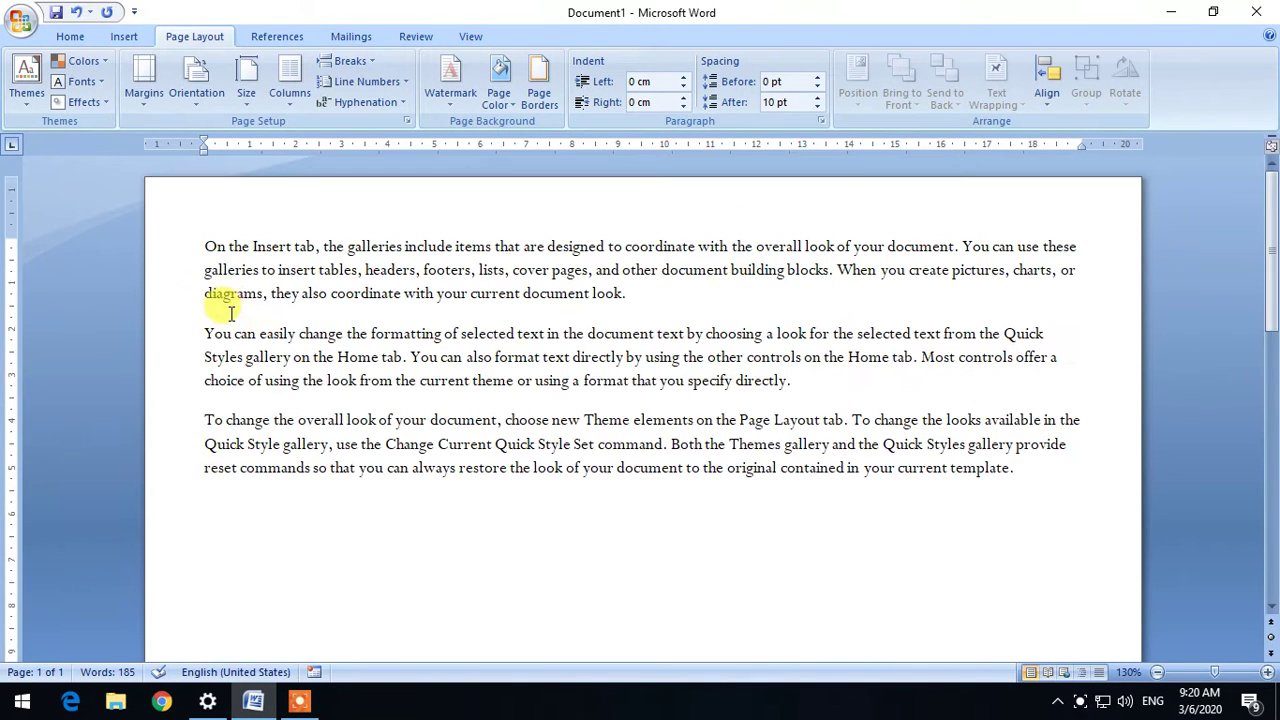
click(156, 108)
click(244, 205)
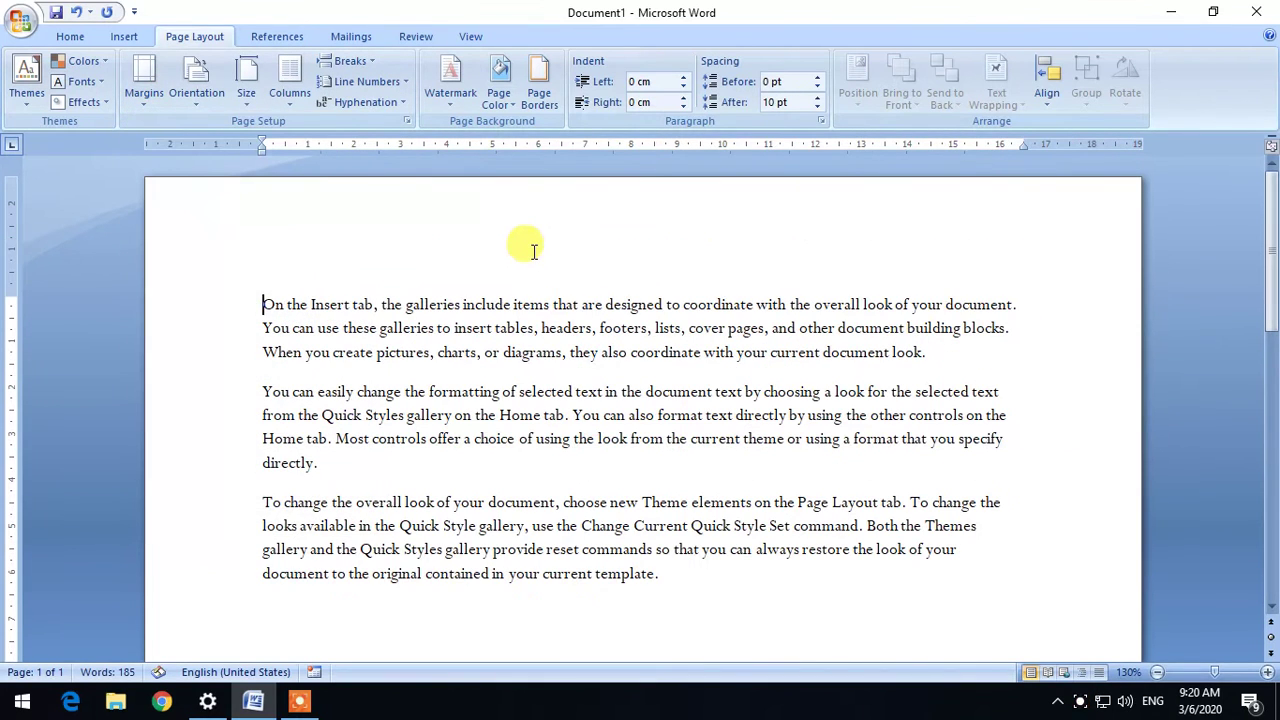
click(675, 572)
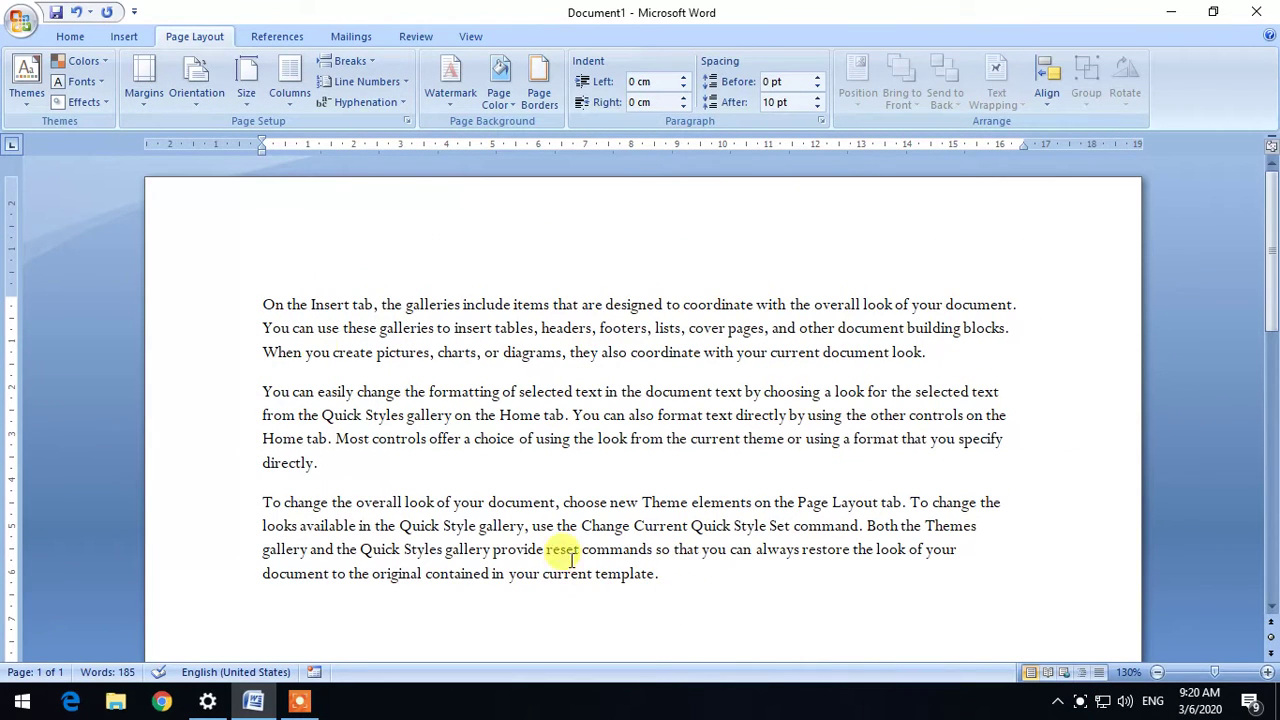
mouse_move(268, 310)
mouse_down()
mouse_move(320, 354)
mouse_move(703, 577)
mouse_up()
key(ctrl+c)
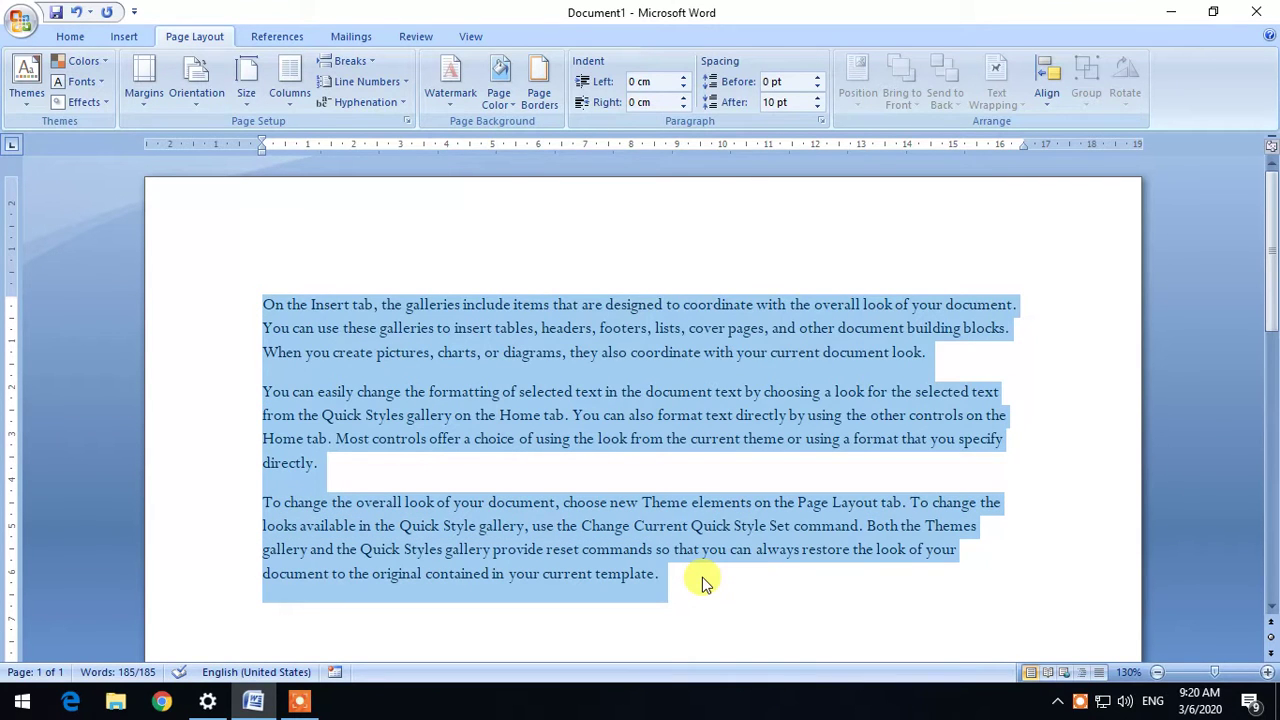
scroll(703, 583, down, 2)
click(290, 512)
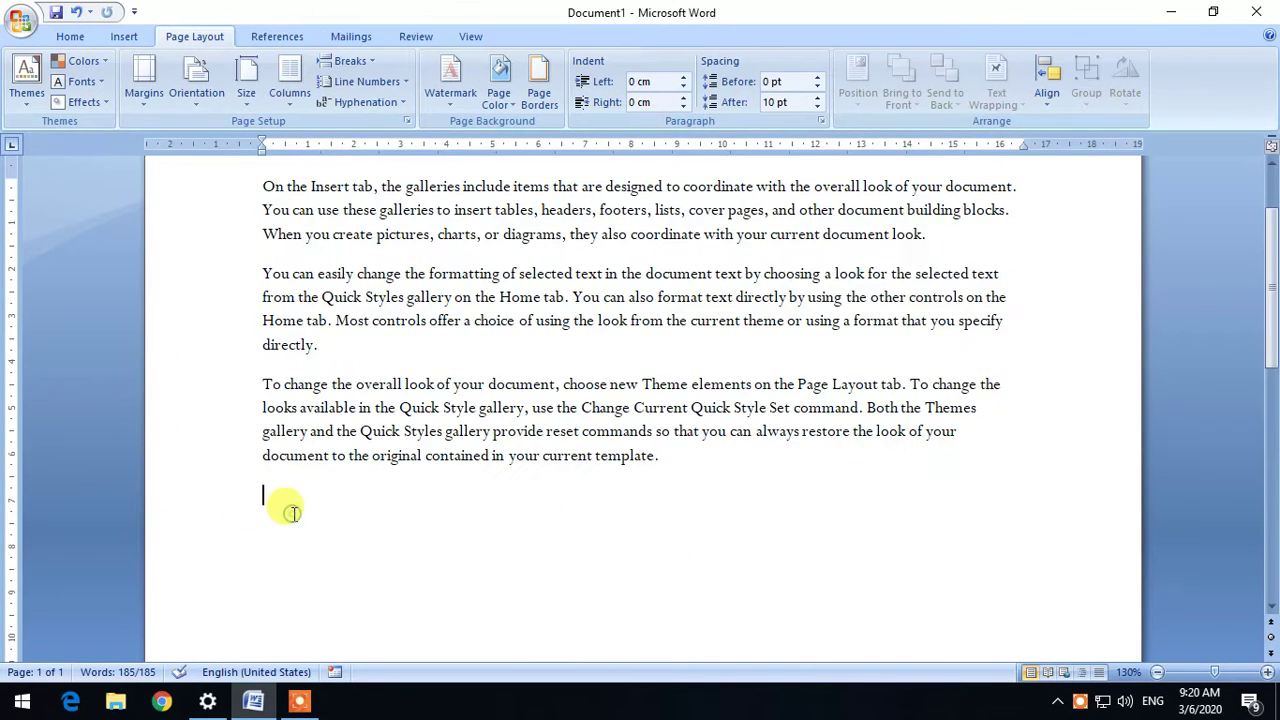
key(ctrl+v)
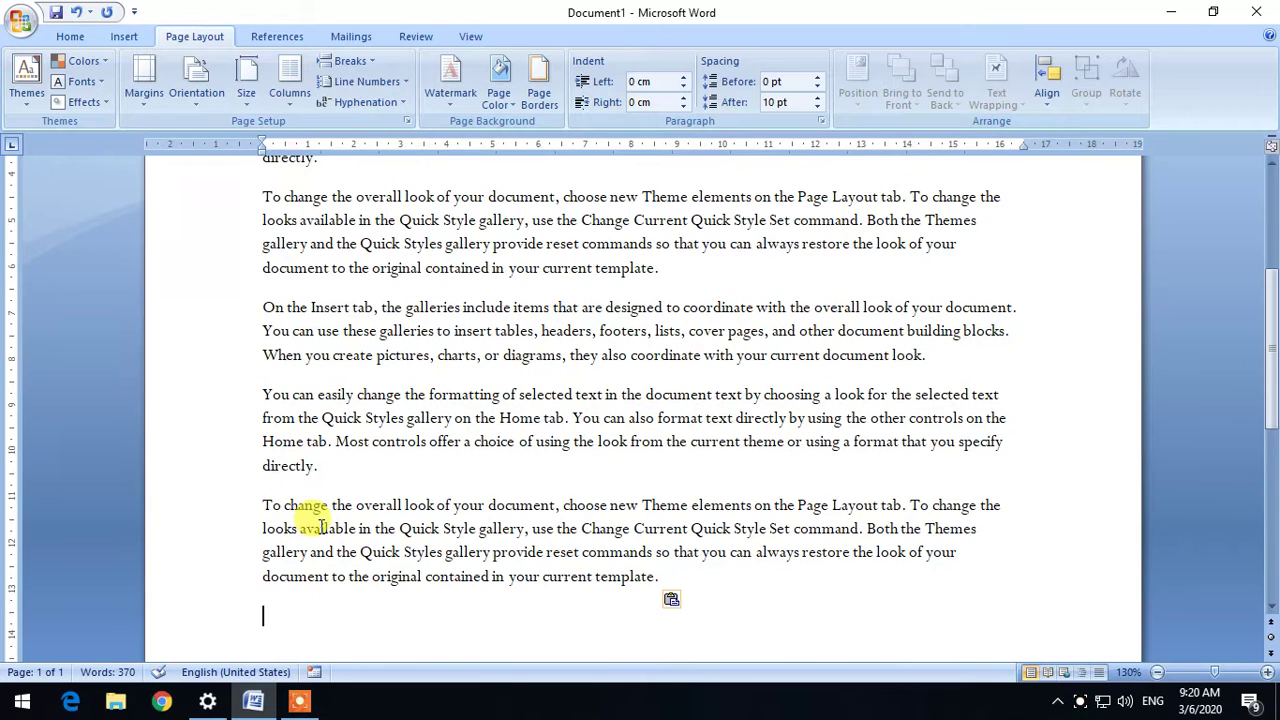
key(ctrl+v)
key(ctrl+v)
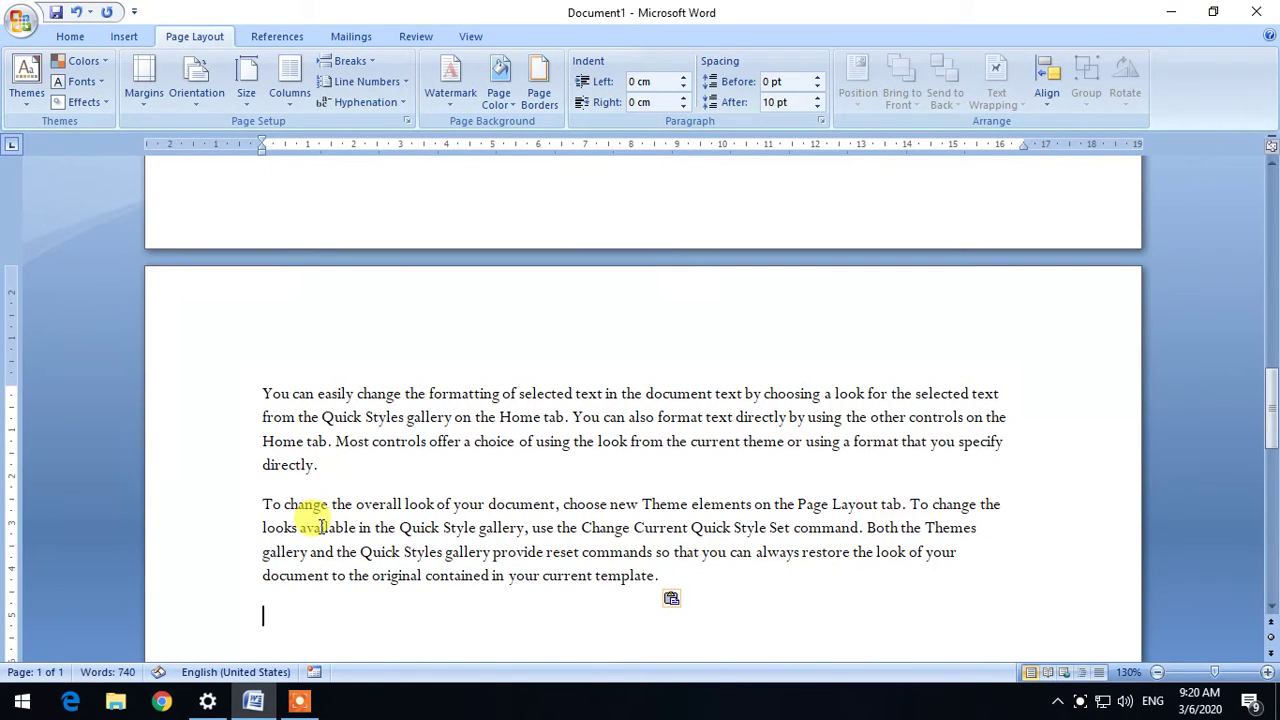
scroll(349, 515, up, 5)
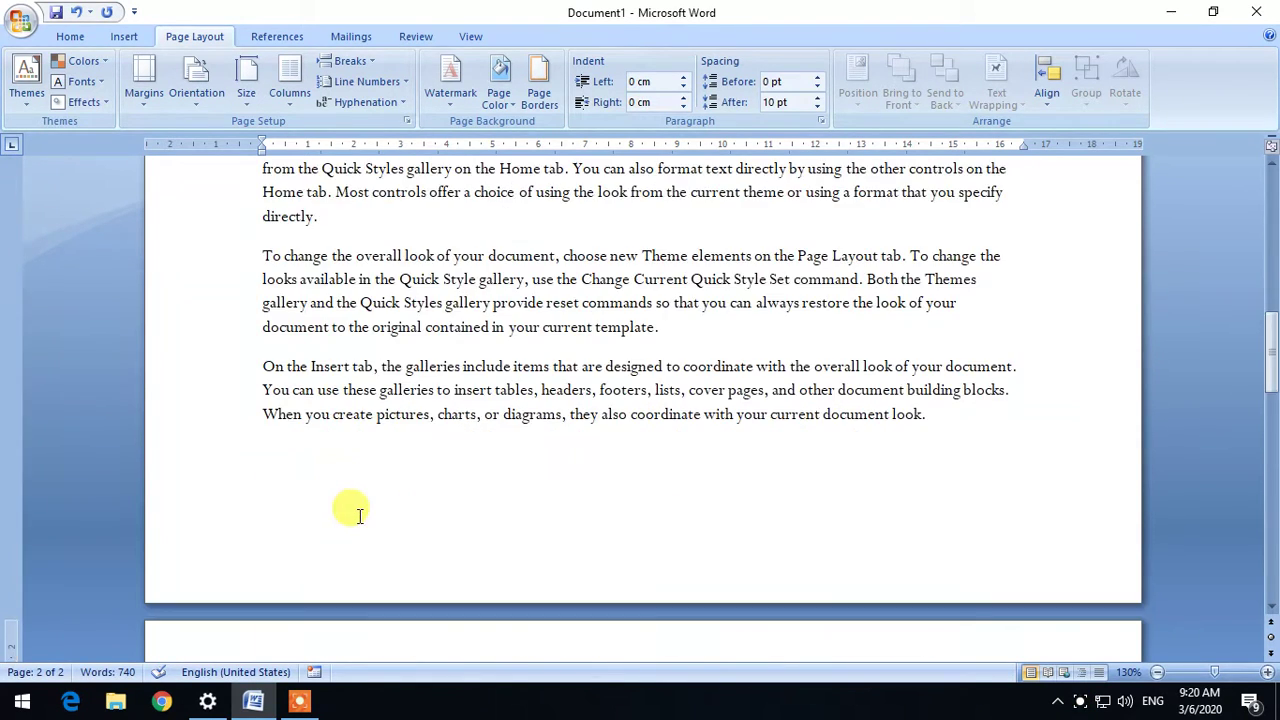
scroll(323, 497, up, 3)
scroll(294, 400, up, 4)
scroll(254, 440, up, 4)
scroll(254, 440, down, 2)
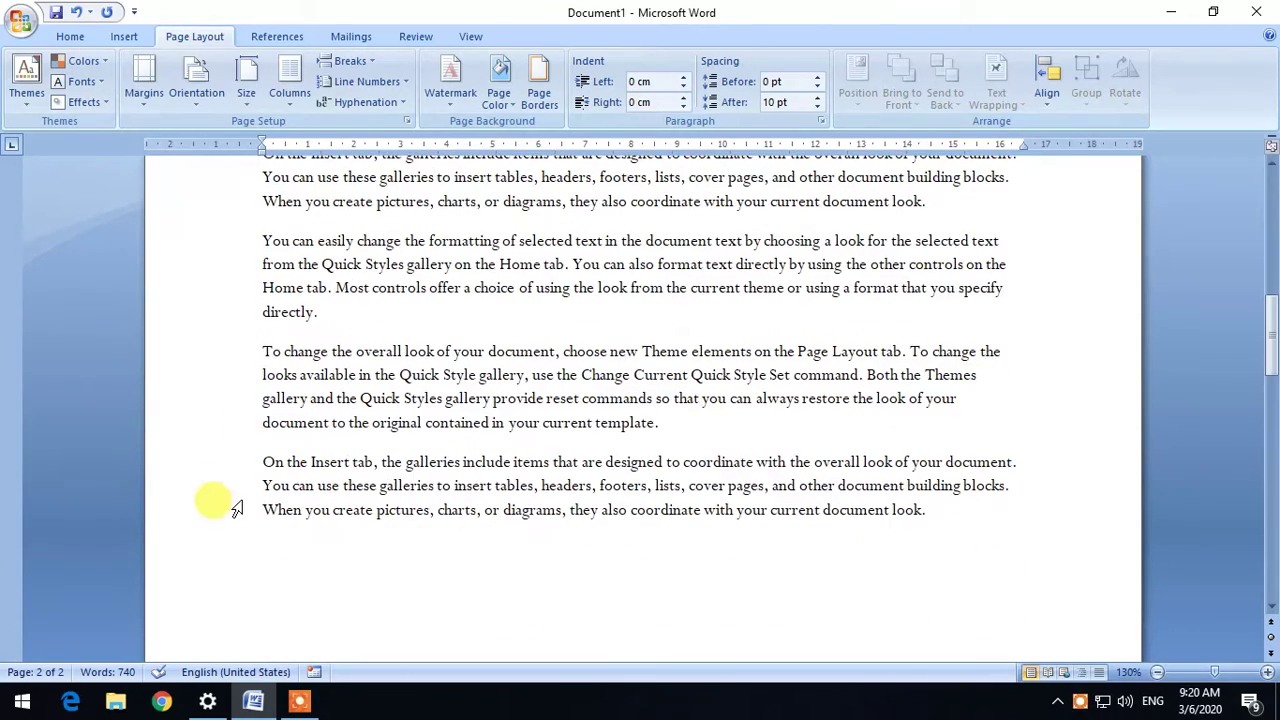
scroll(250, 540, down, 5)
scroll(300, 558, down, 6)
scroll(335, 480, up, 3)
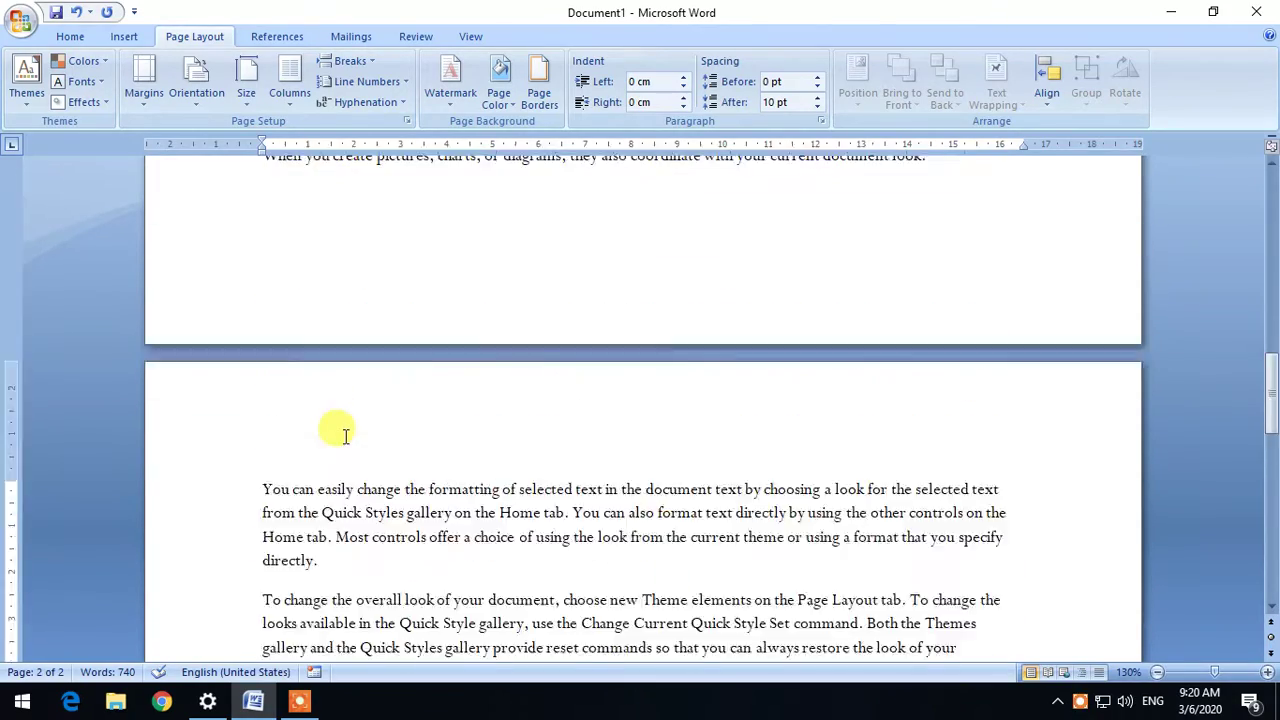
scroll(345, 440, down, 10)
scroll(345, 450, up, 10)
click(258, 245)
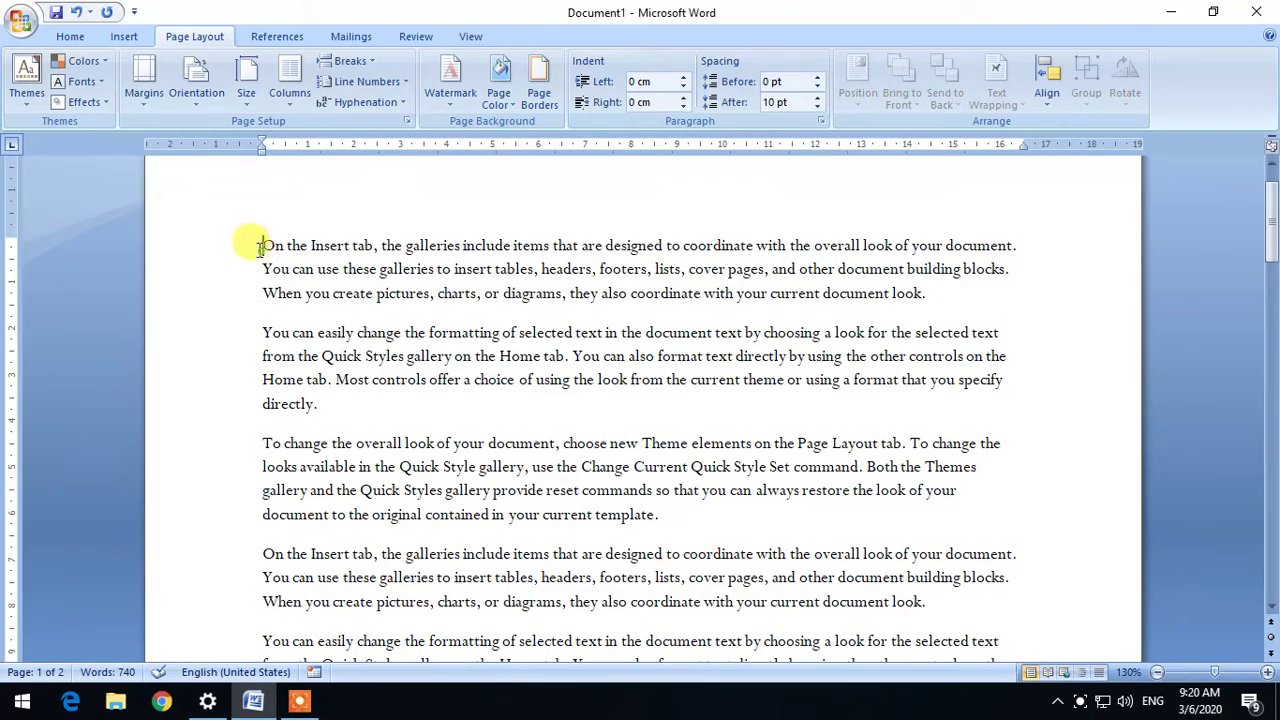
click(136, 104)
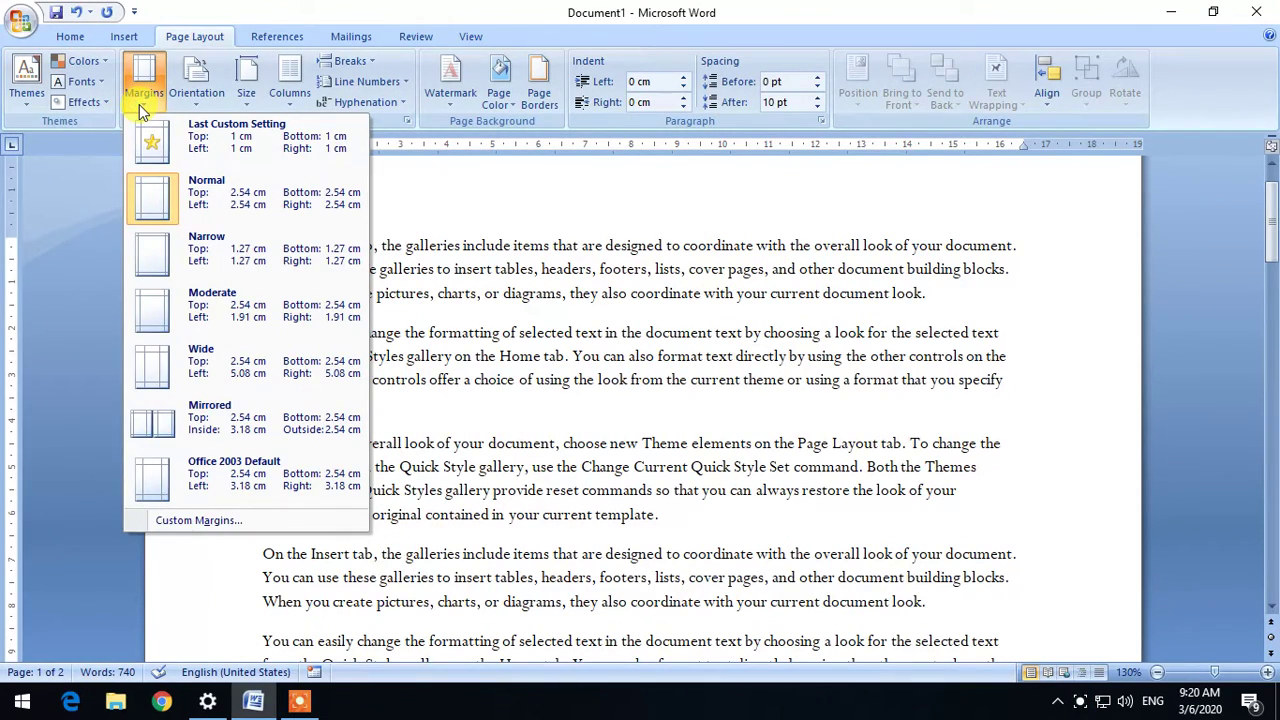
click(210, 250)
scroll(360, 450, down, 5)
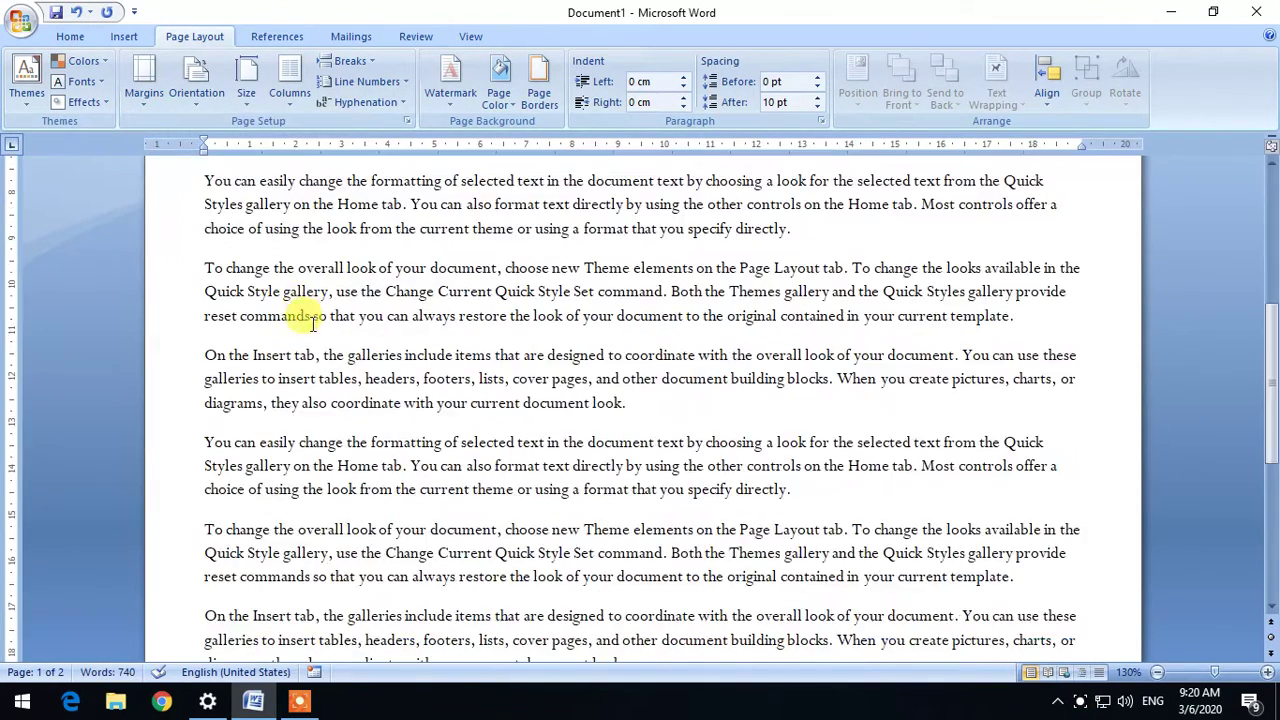
scroll(371, 460, down, 10)
scroll(340, 490, up, 10)
scroll(425, 392, up, 5)
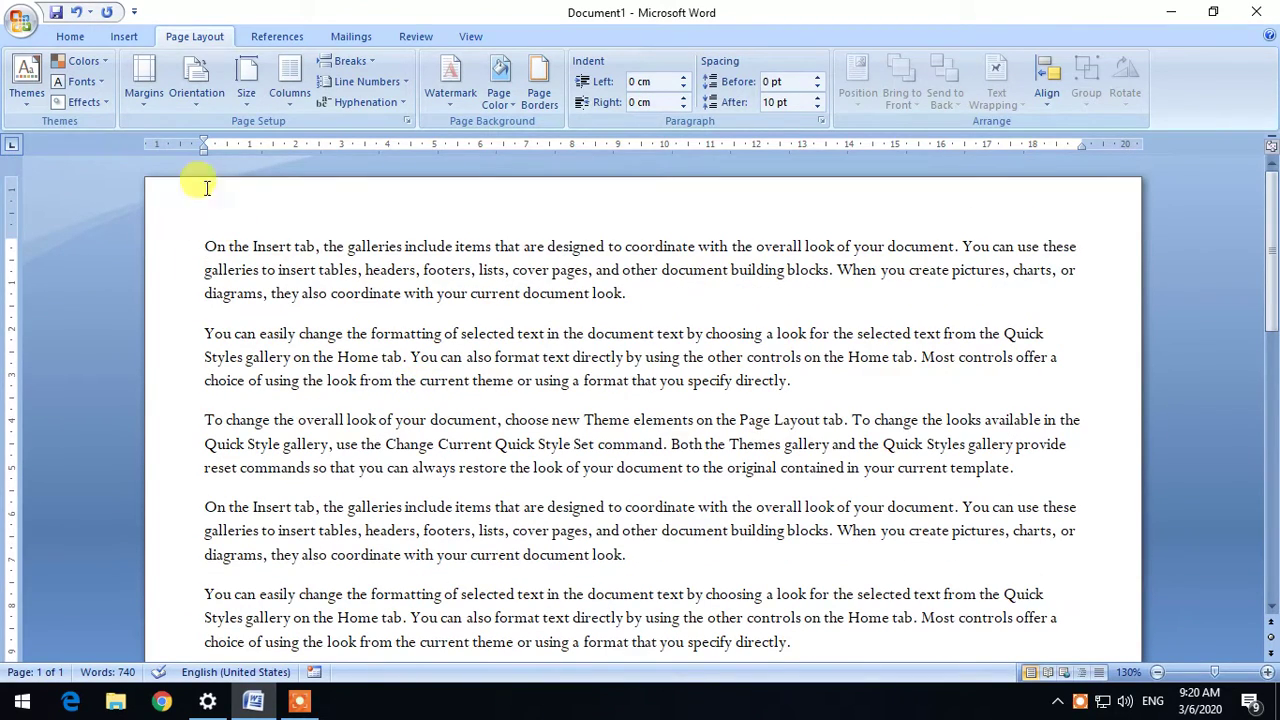
click(143, 108)
click(191, 308)
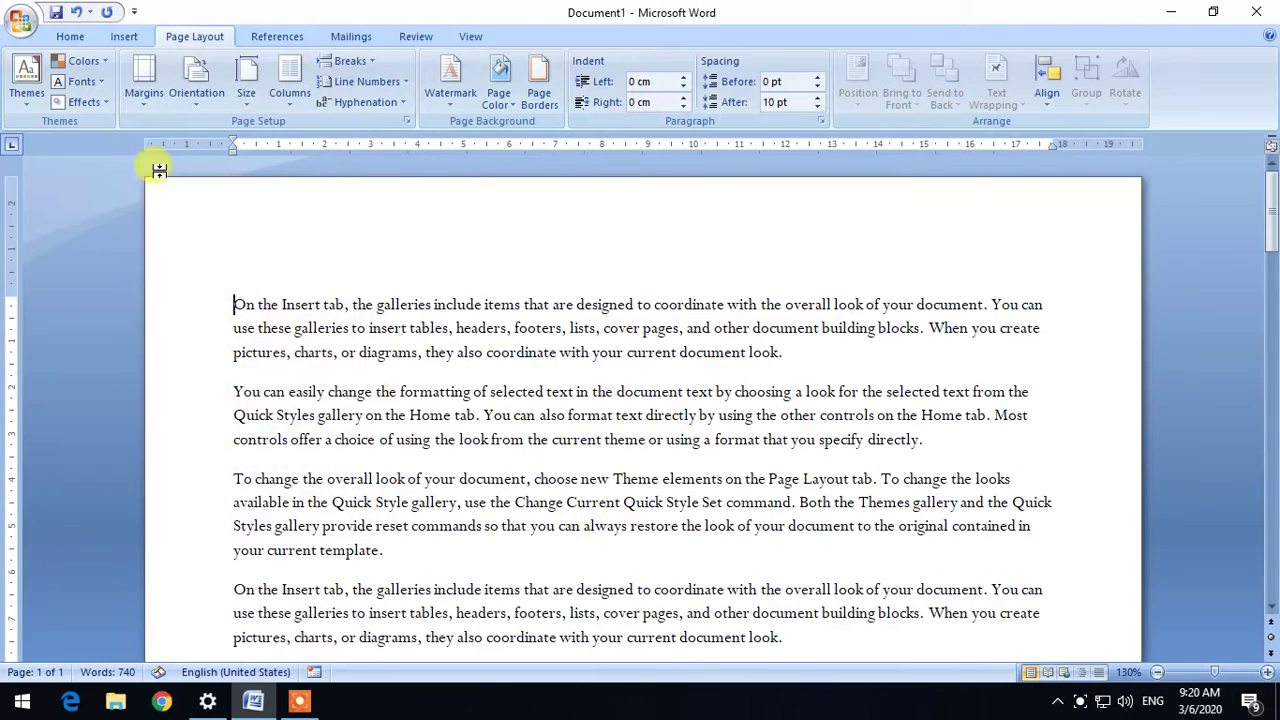
click(145, 97)
click(186, 358)
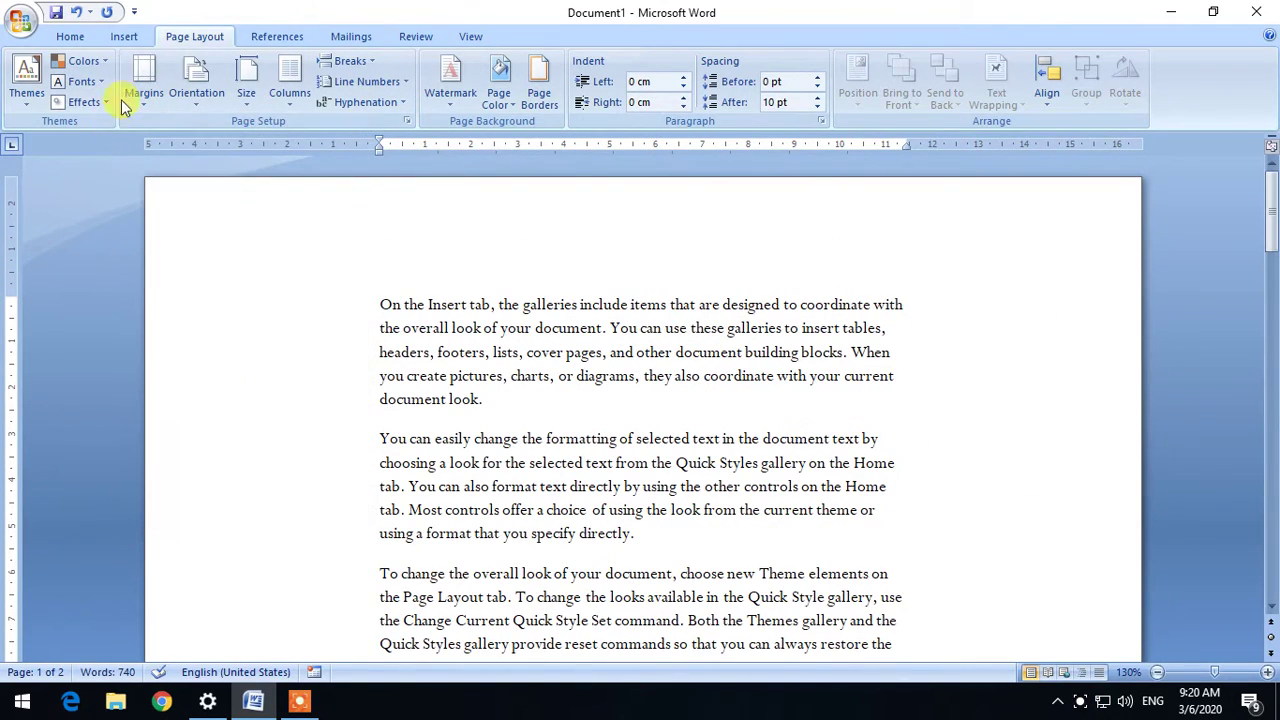
click(140, 95)
click(152, 420)
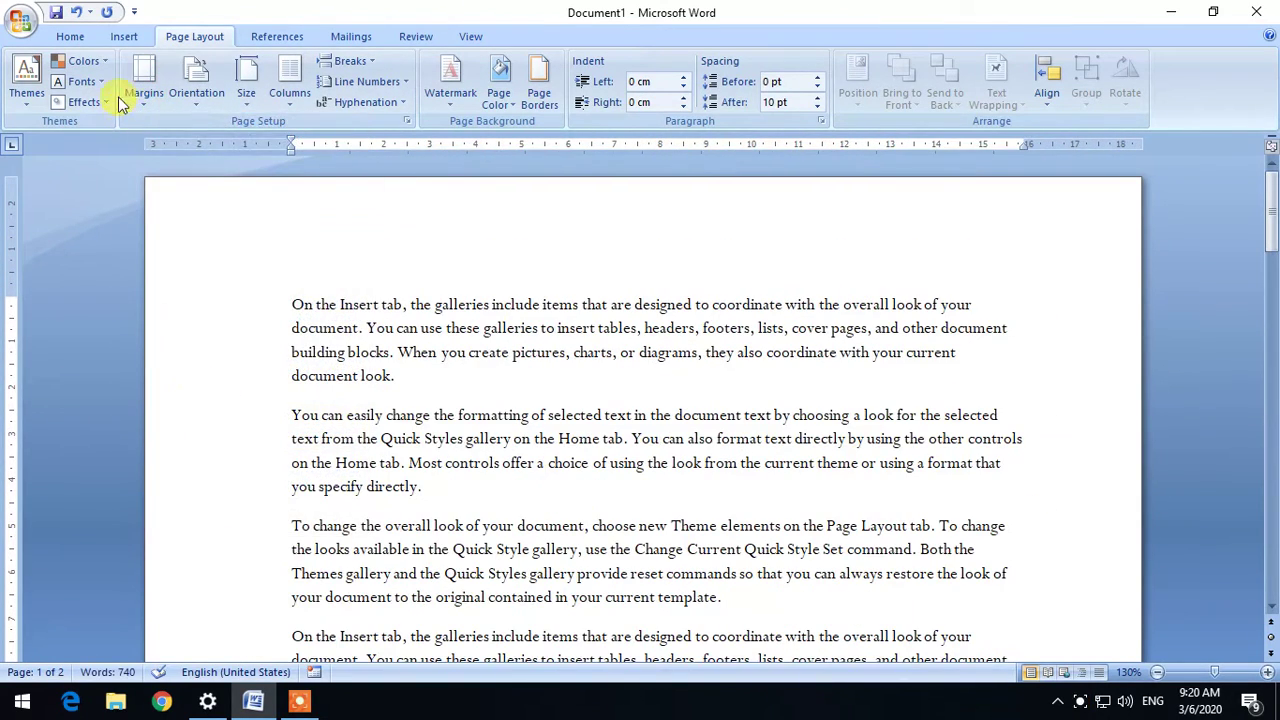
click(140, 95)
click(172, 470)
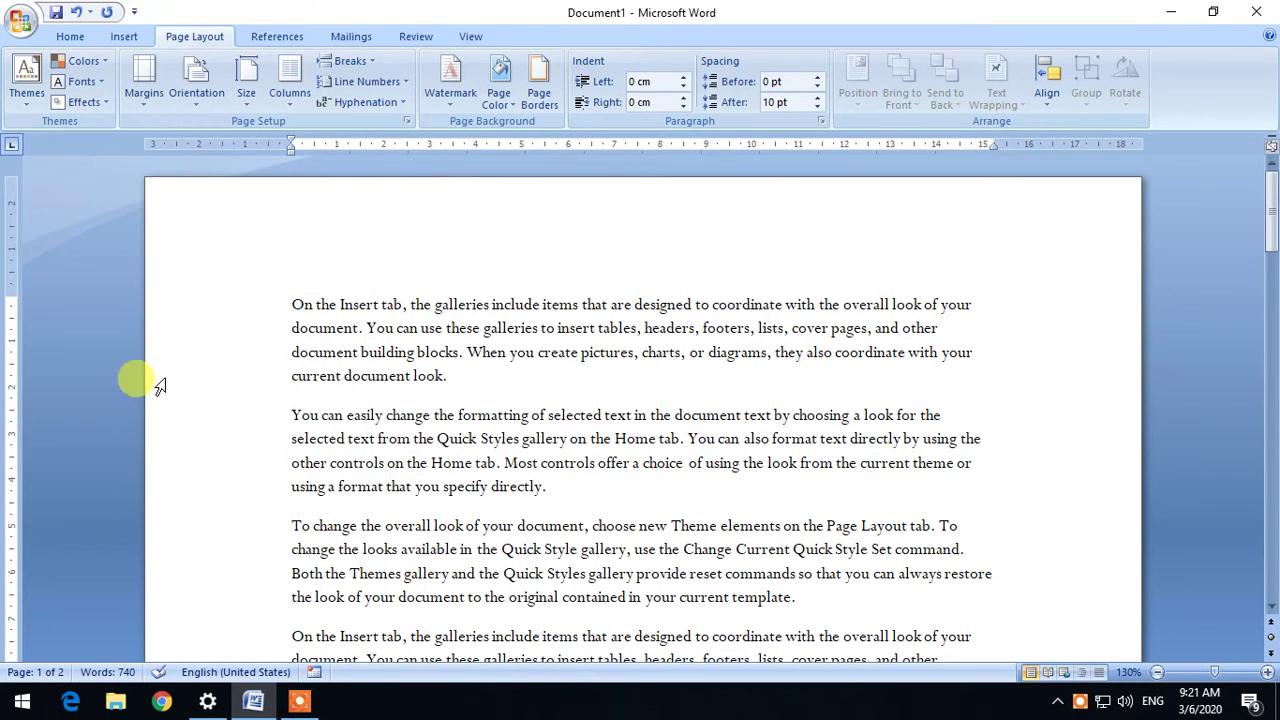
click(138, 100)
click(182, 200)
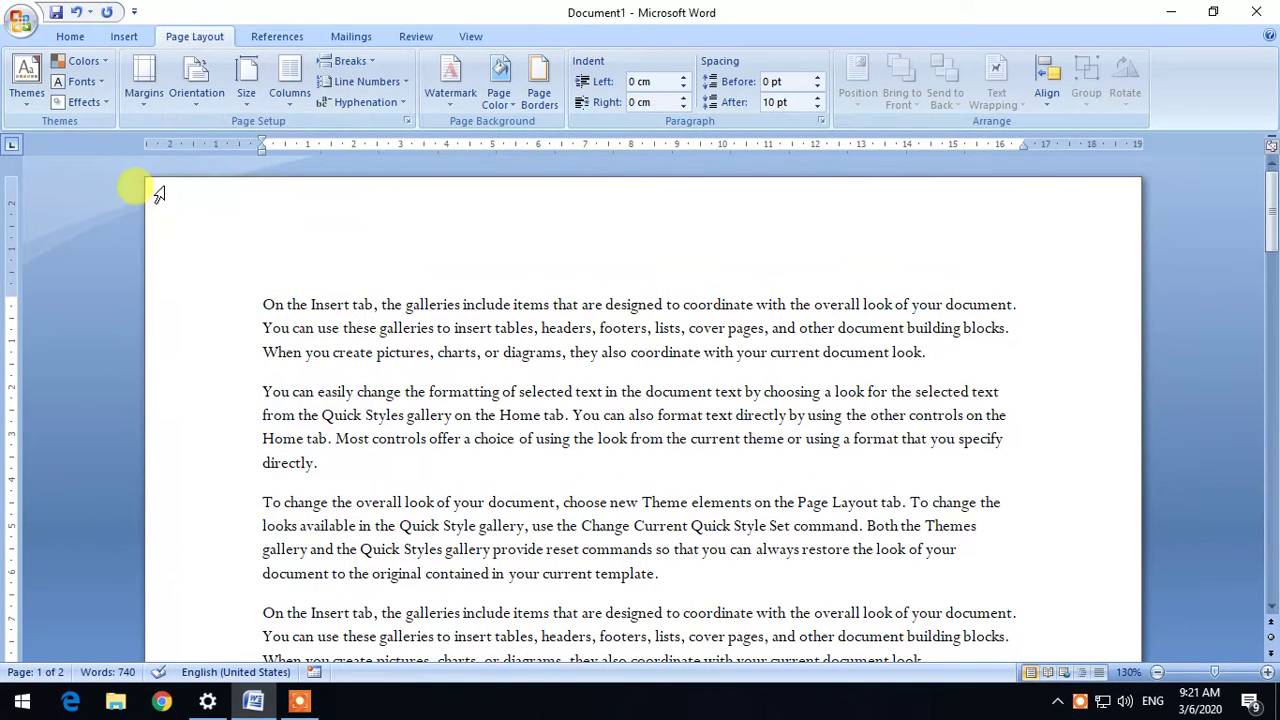
click(145, 92)
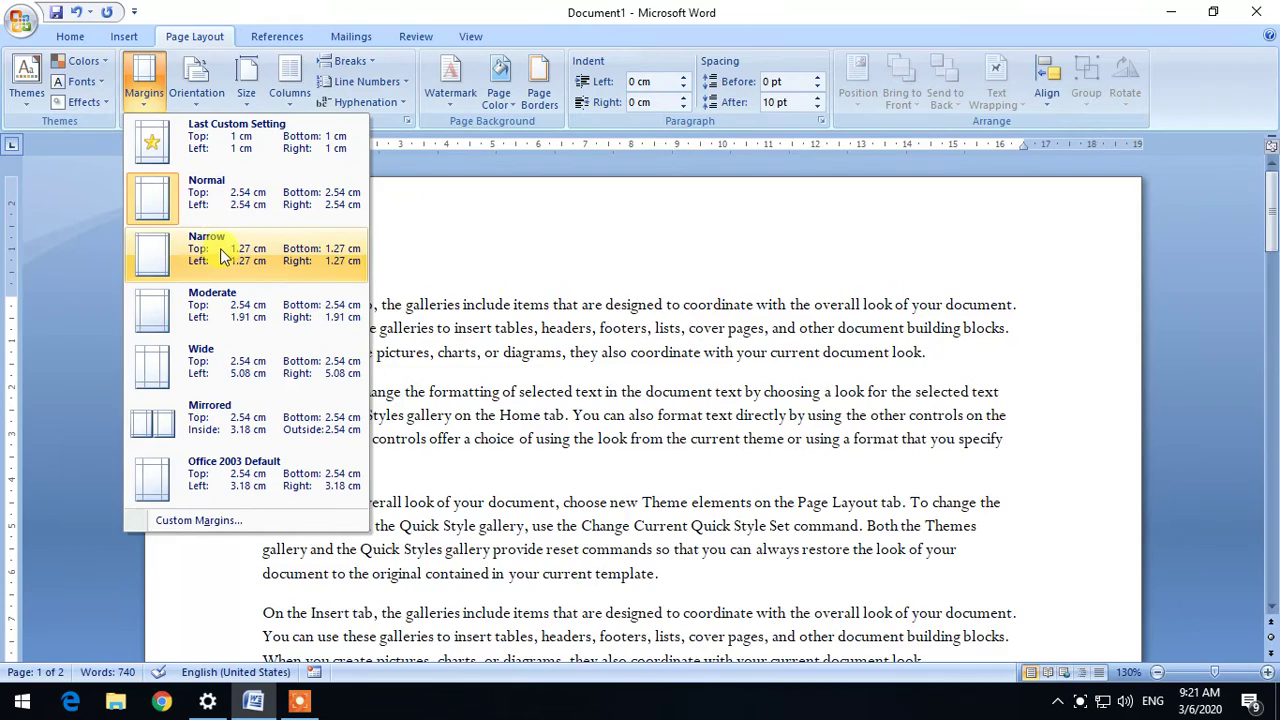
click(220, 248)
click(144, 92)
click(190, 200)
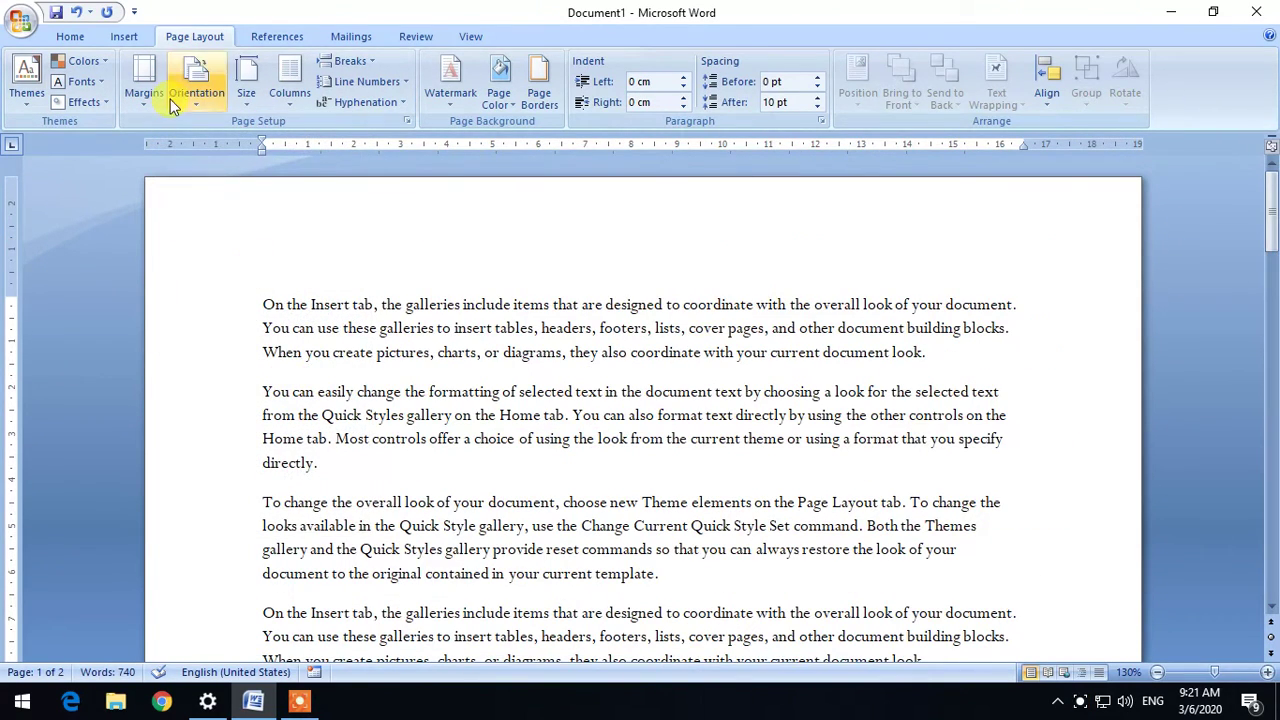
scroll(297, 400, down, 3)
scroll(320, 400, up, 3)
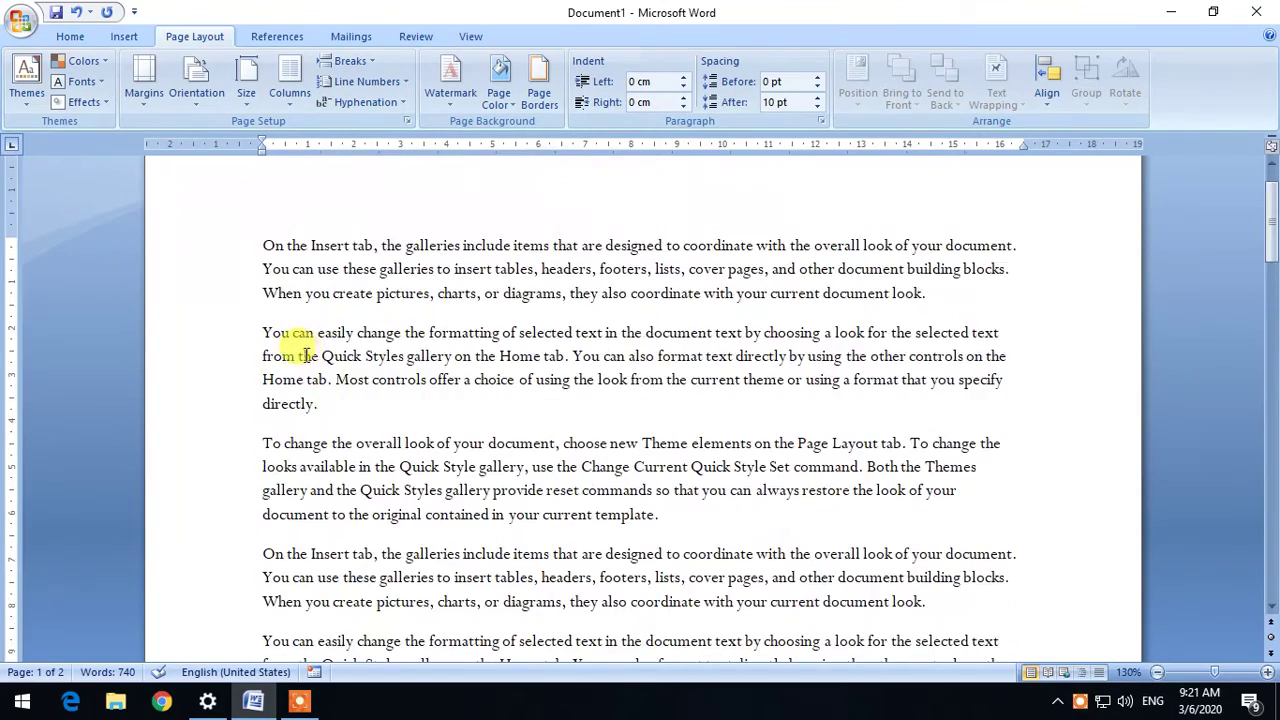
click(18, 30)
mouse_move(55, 230)
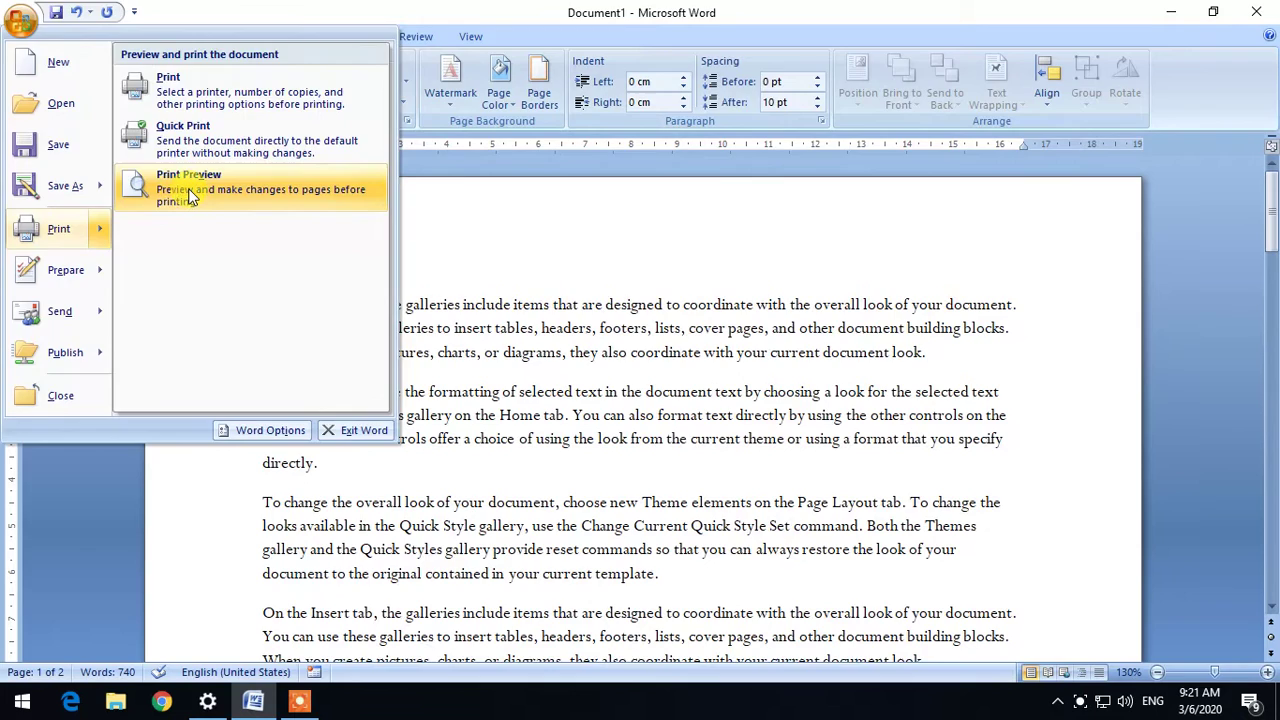
click(232, 255)
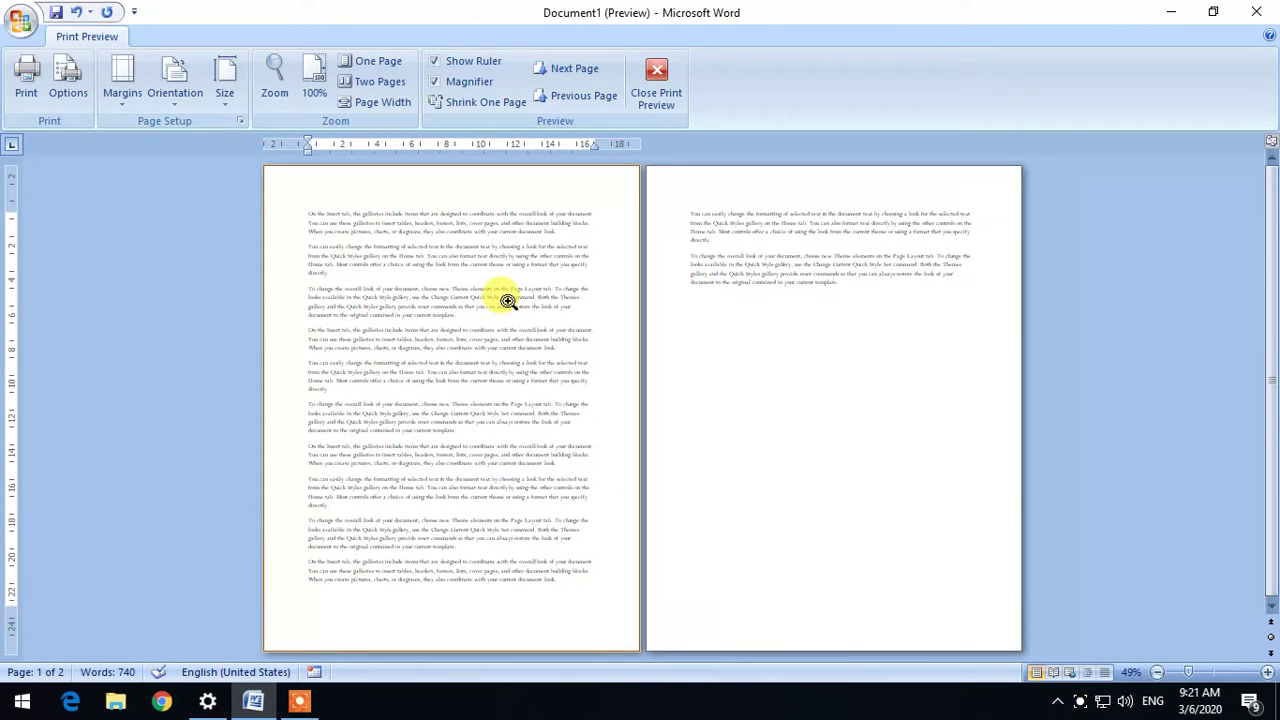
click(662, 110)
click(200, 110)
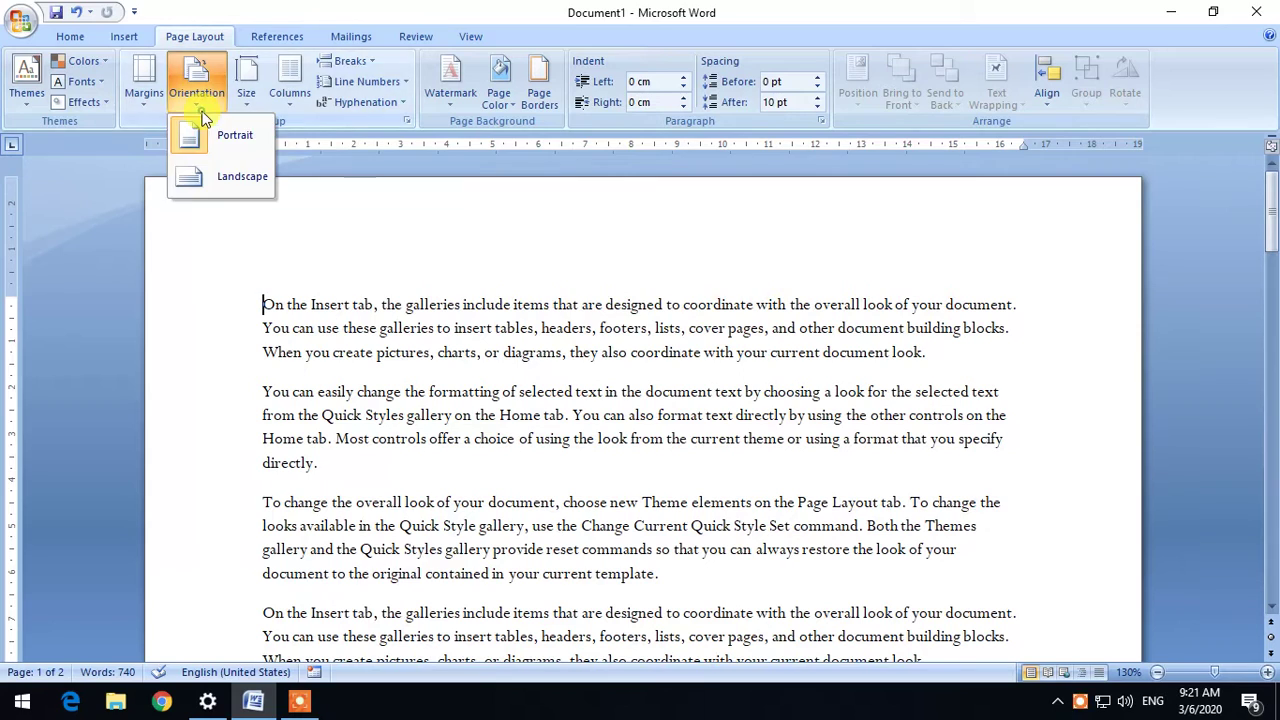
Switch the pages to Landscape and hide the white space between pages
click(213, 178)
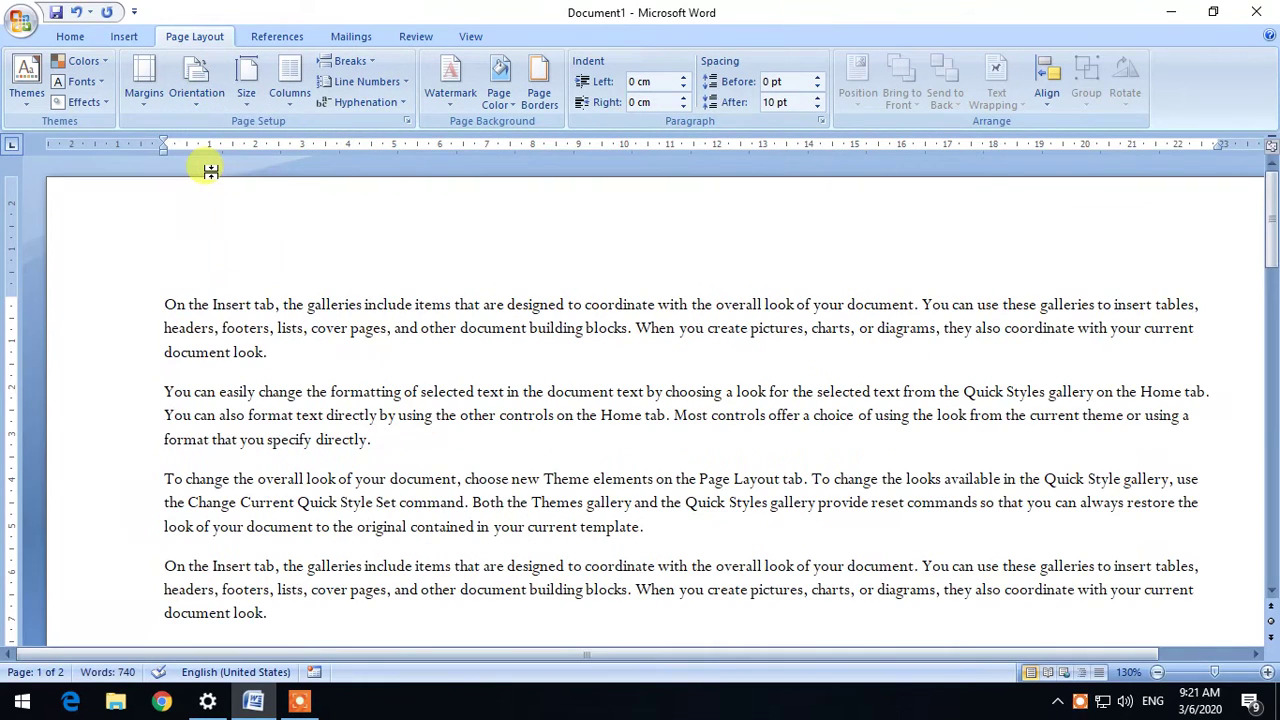
scroll(337, 376, down, 5)
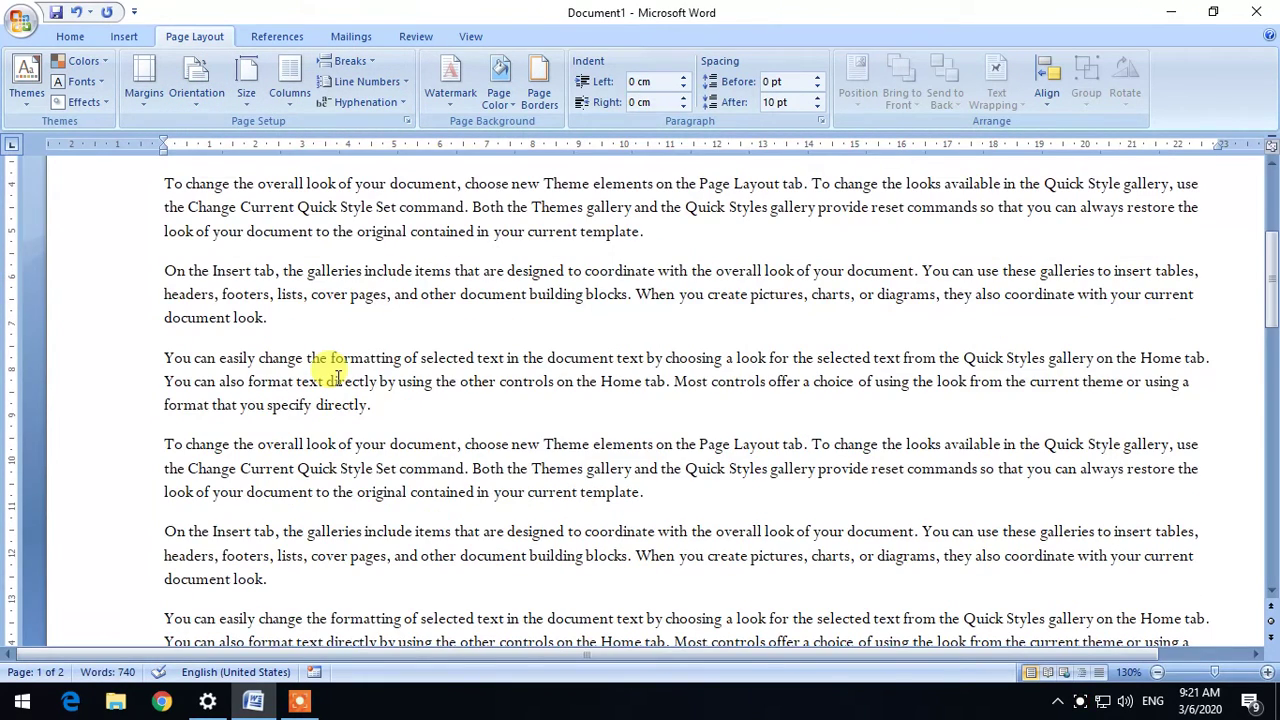
scroll(337, 376, down, 4)
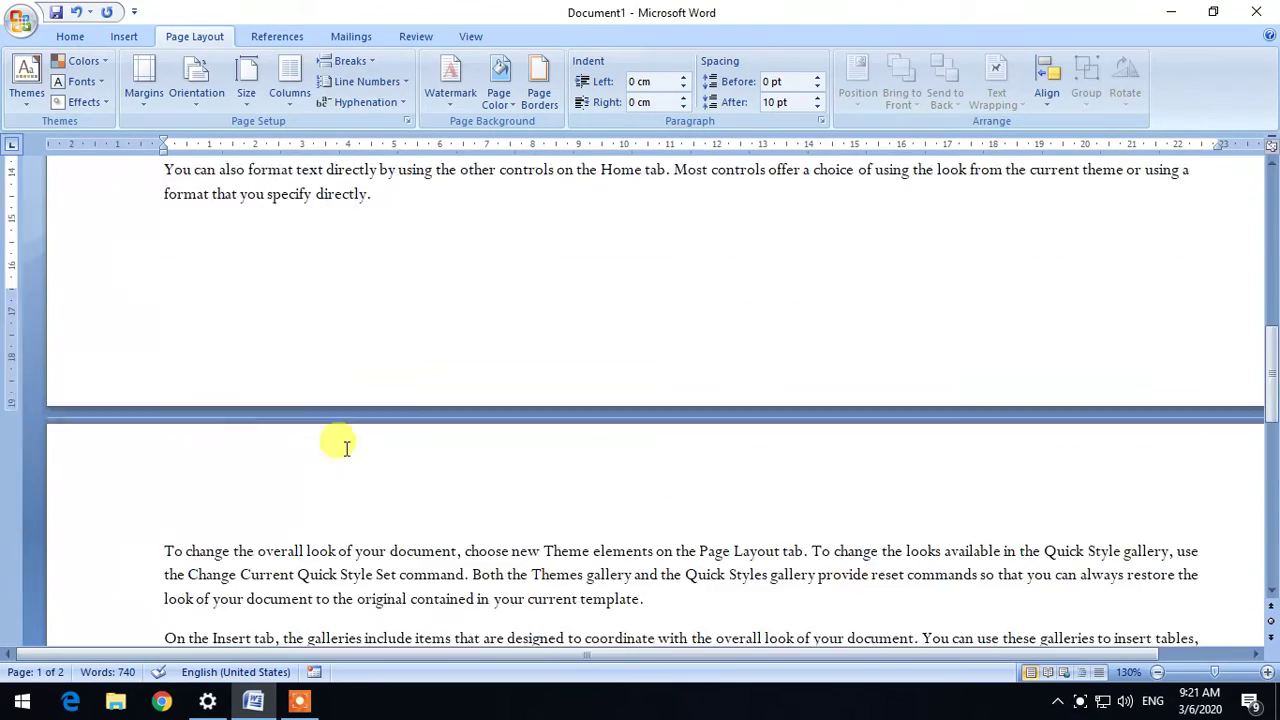
double_click(333, 414)
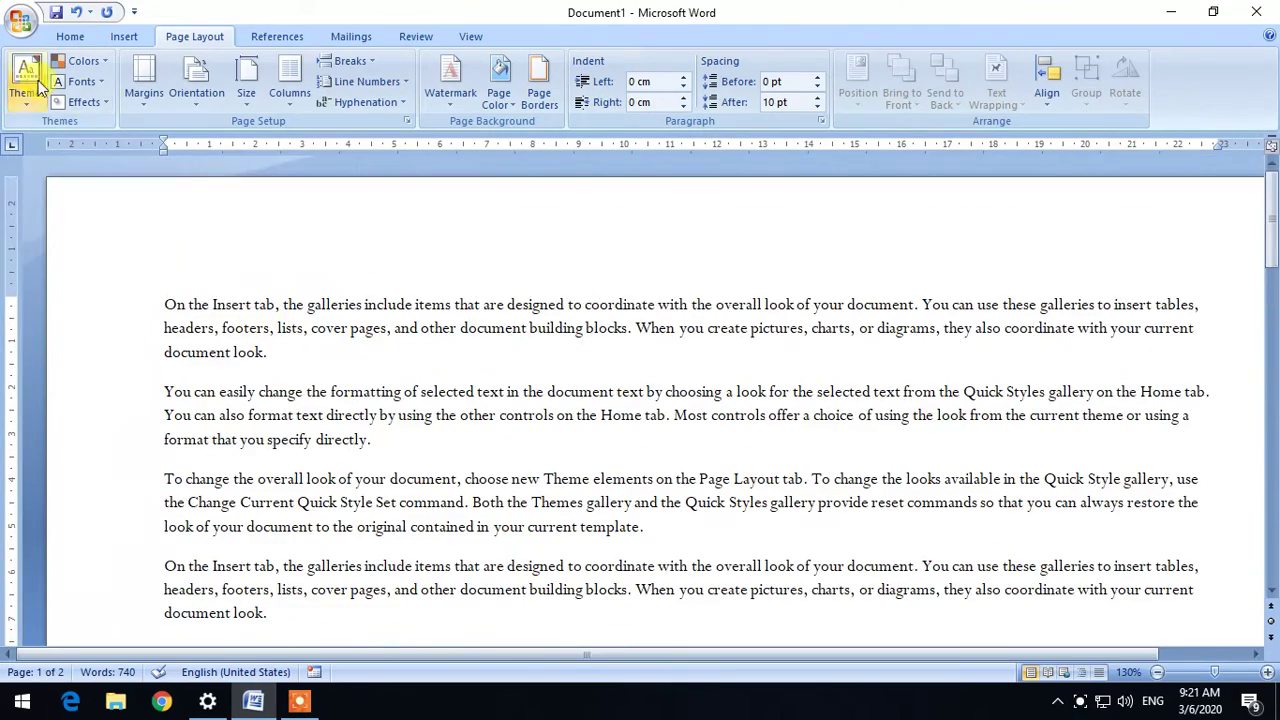
click(192, 100)
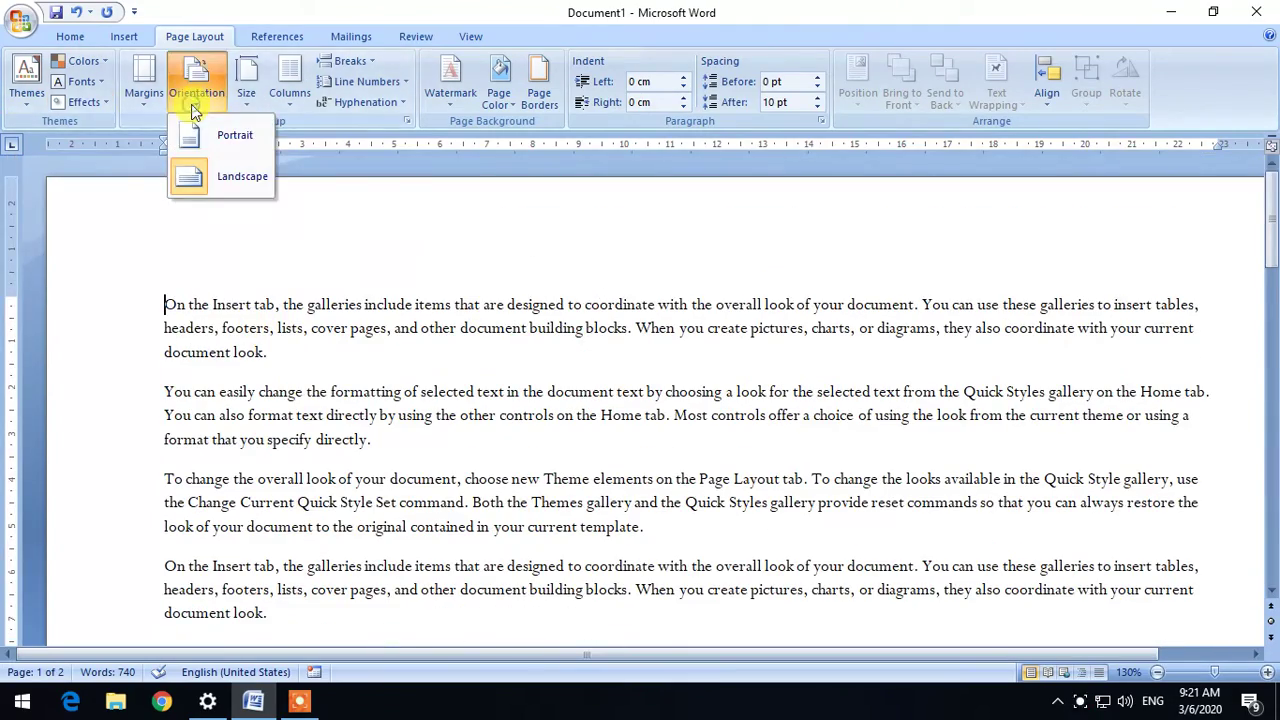
click(235, 148)
Print-preview both landscape pages, then return to editing
click(20, 20)
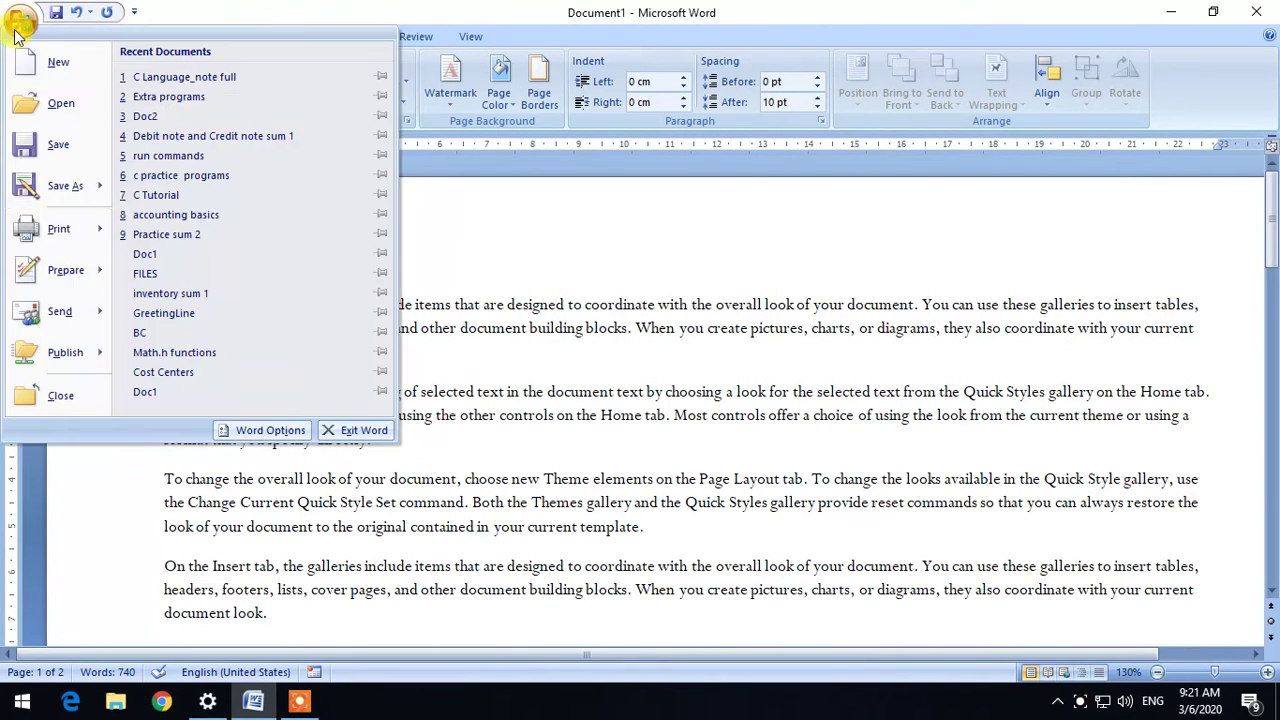
mouse_move(59, 228)
click(206, 203)
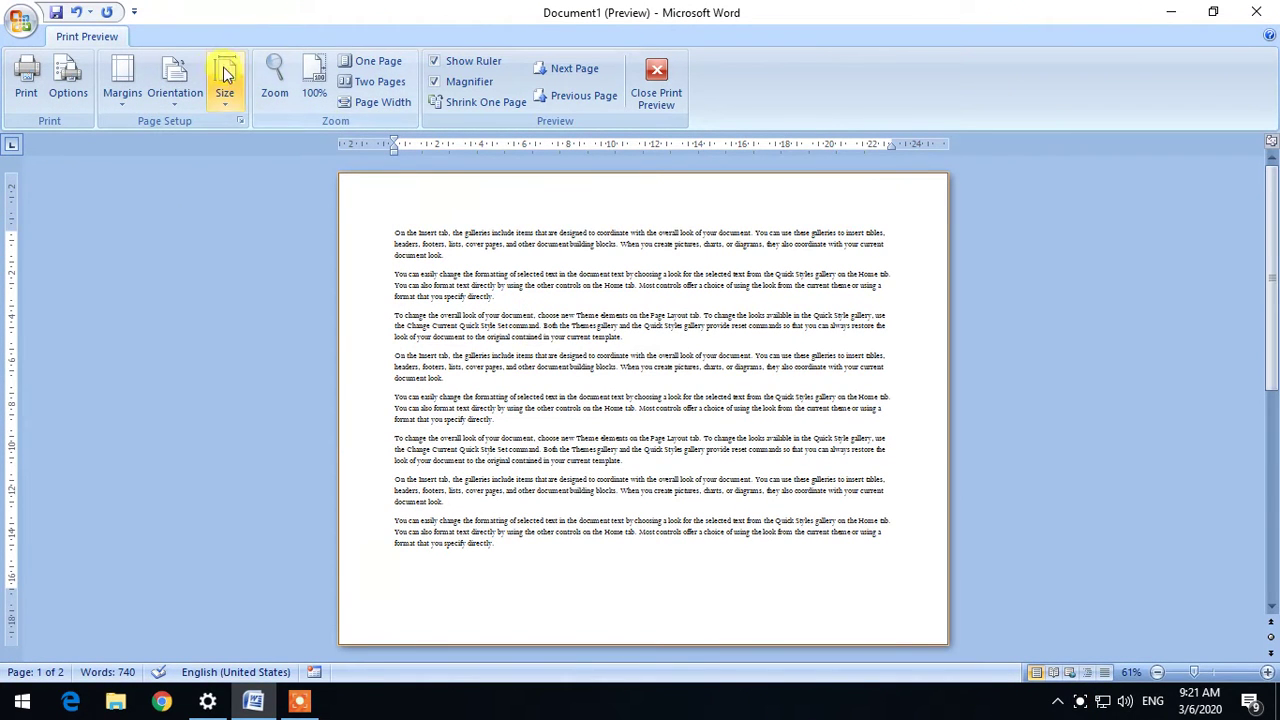
click(577, 72)
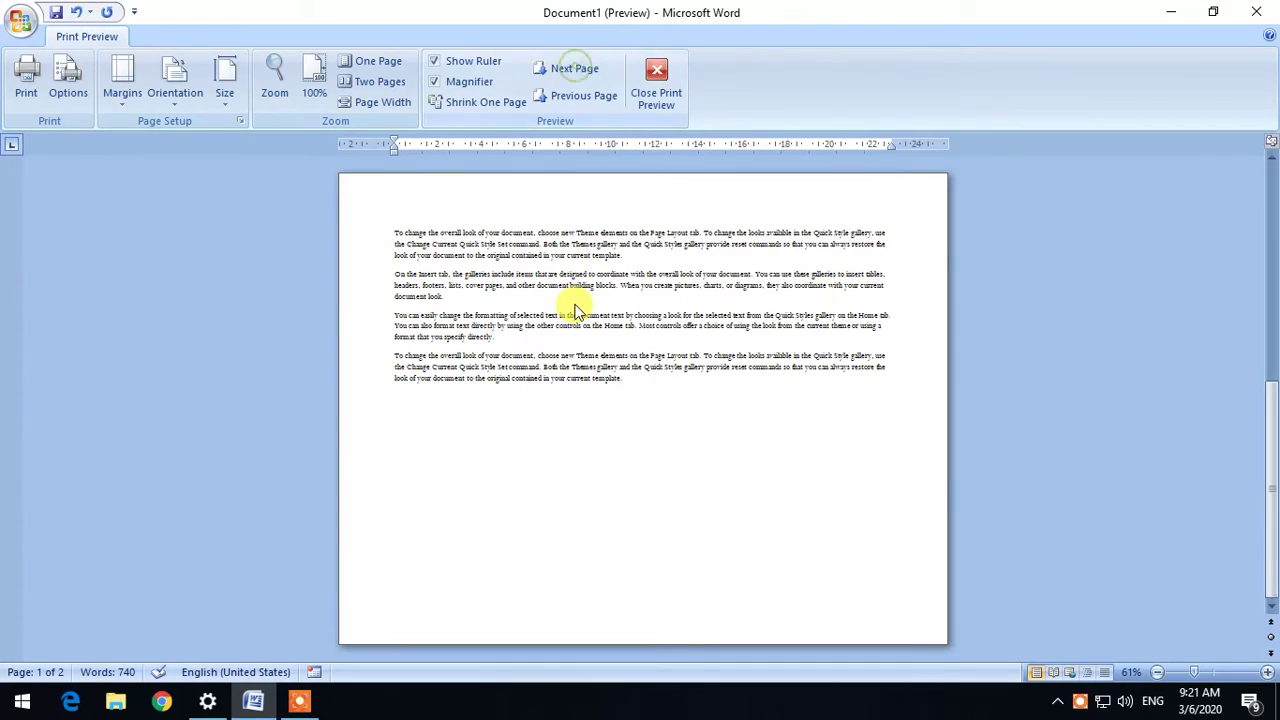
click(659, 93)
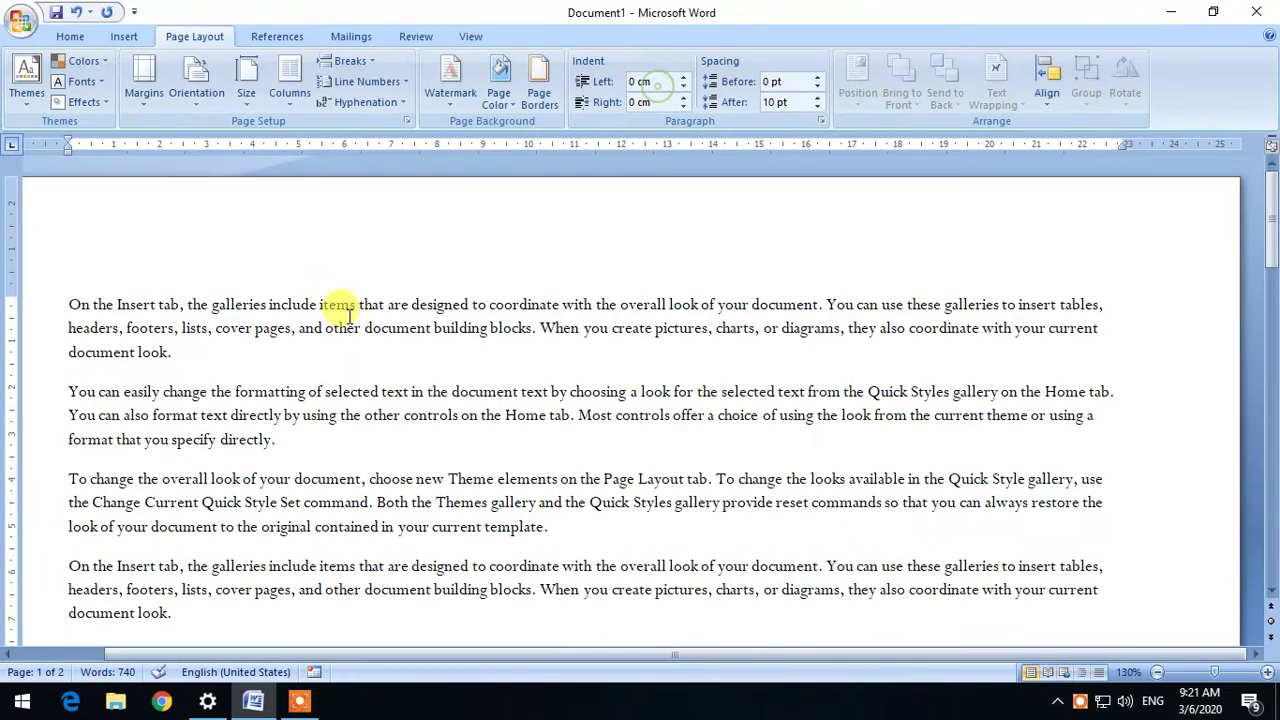
Paste text after "document look." and switch the pages back to Portrait
mouse_move(68, 298)
mouse_down()
mouse_move(133, 440)
mouse_move(310, 343)
mouse_up()
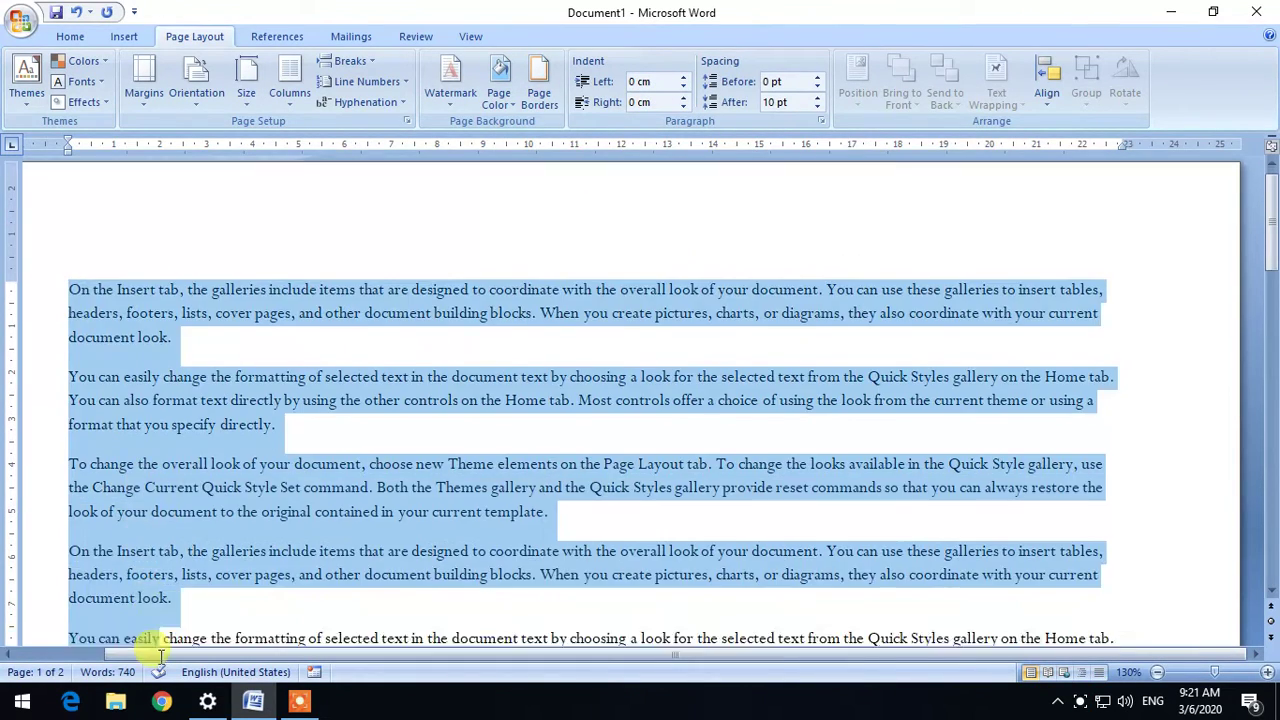
click(303, 330)
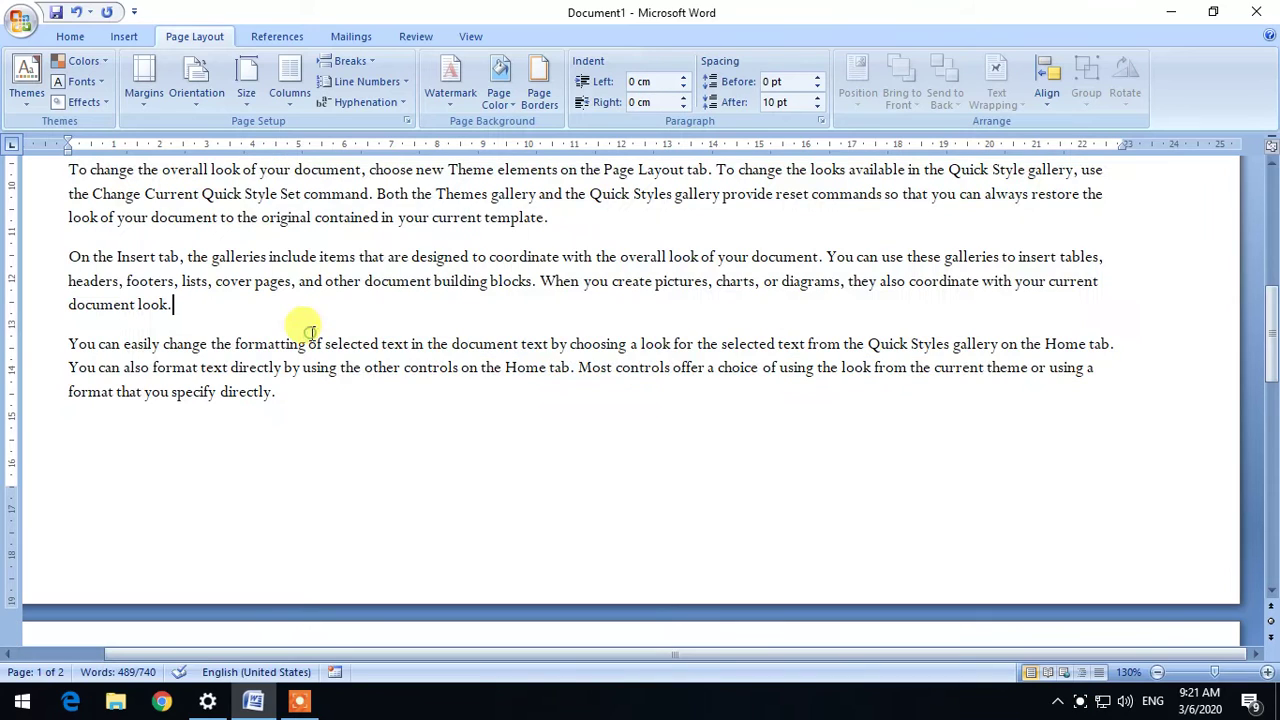
key(ctrl+v)
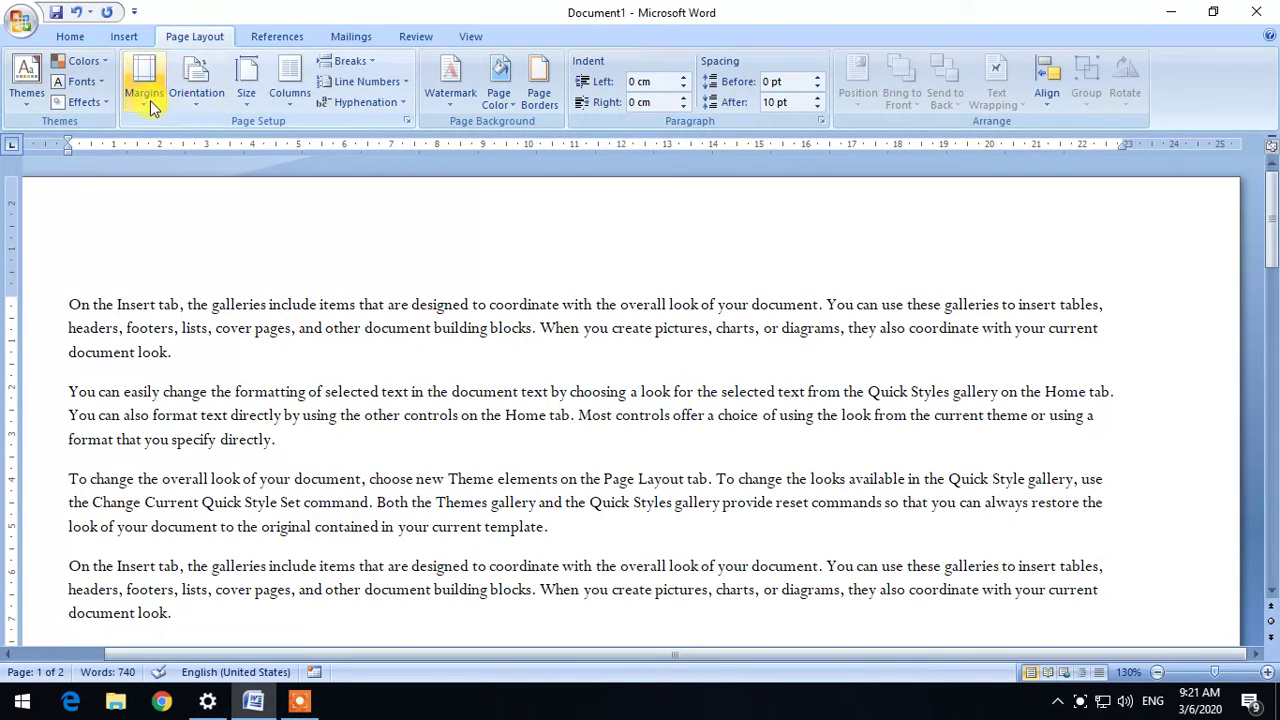
click(185, 100)
click(215, 131)
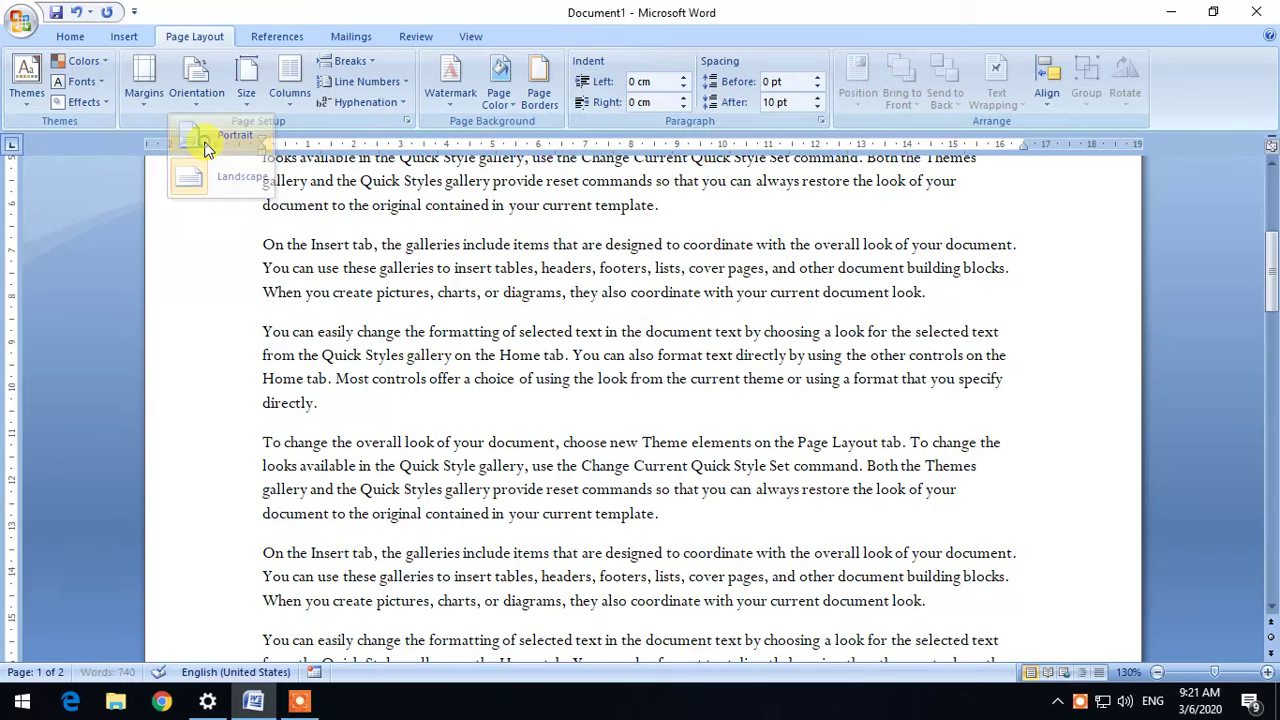
Set the paper size to A3 (29.7 cm x 42 cm) so the text fits one page
click(250, 100)
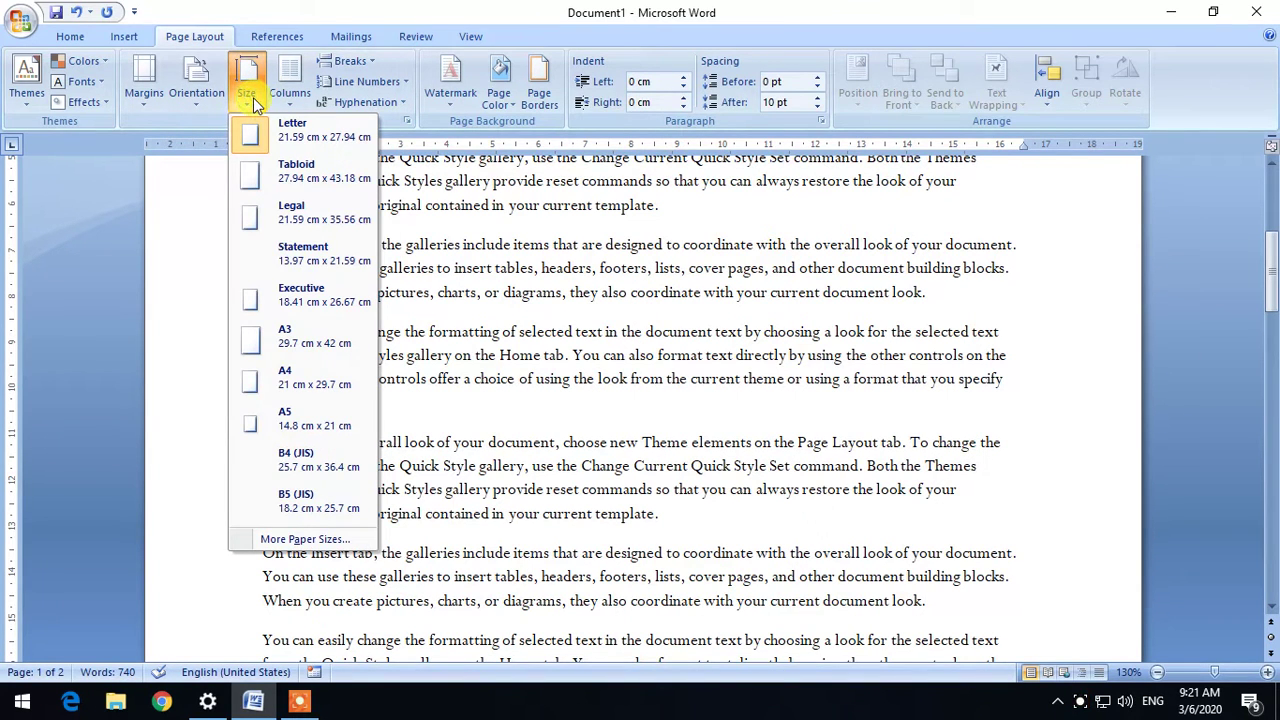
click(239, 103)
click(249, 103)
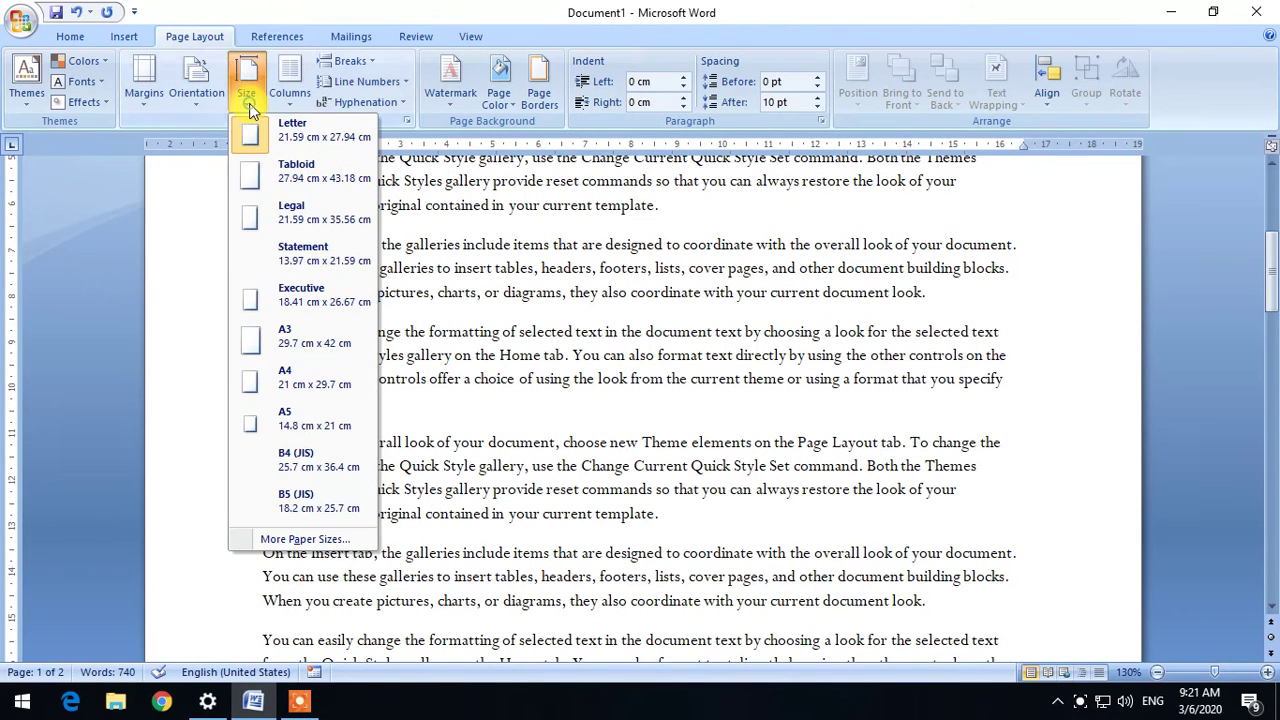
click(316, 8)
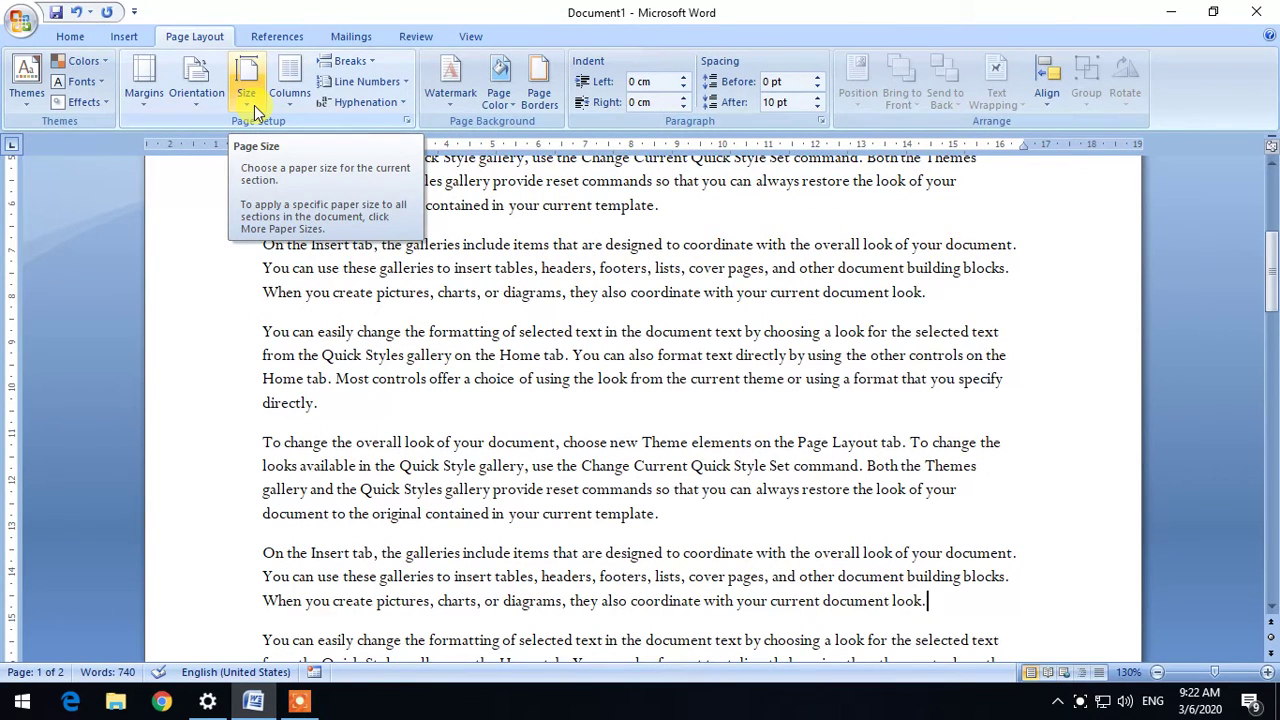
click(664, 411)
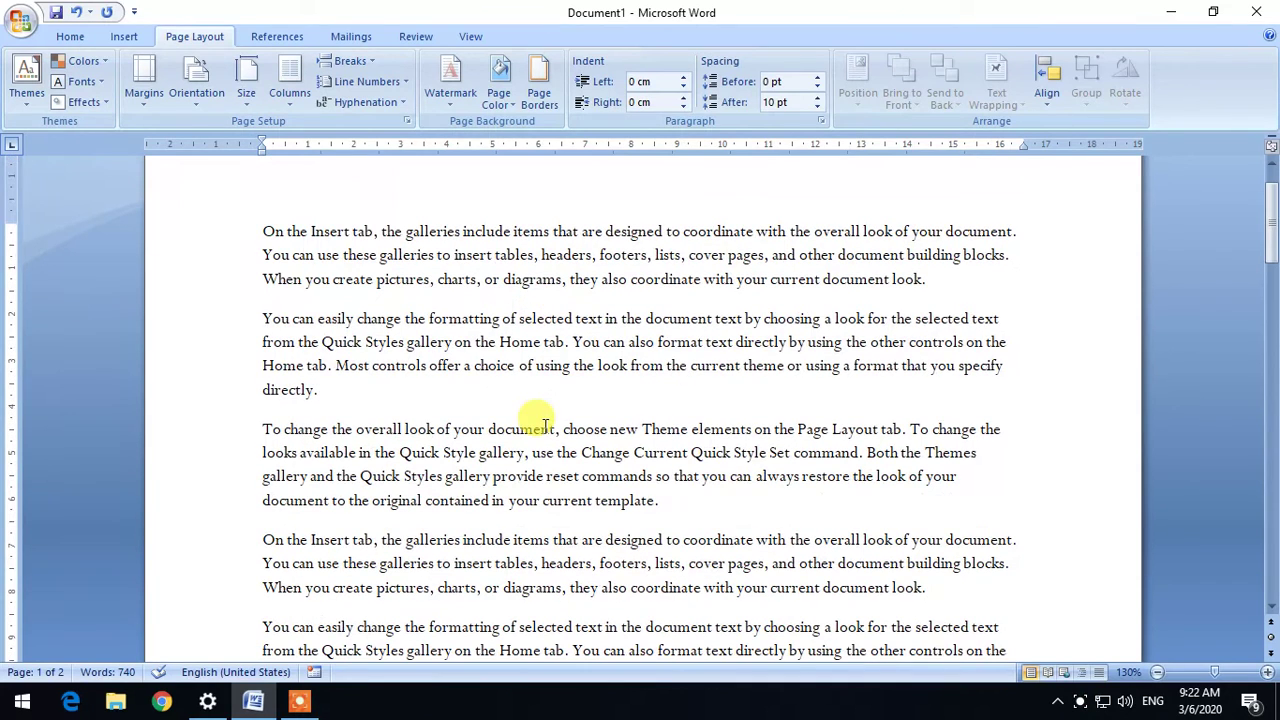
click(243, 108)
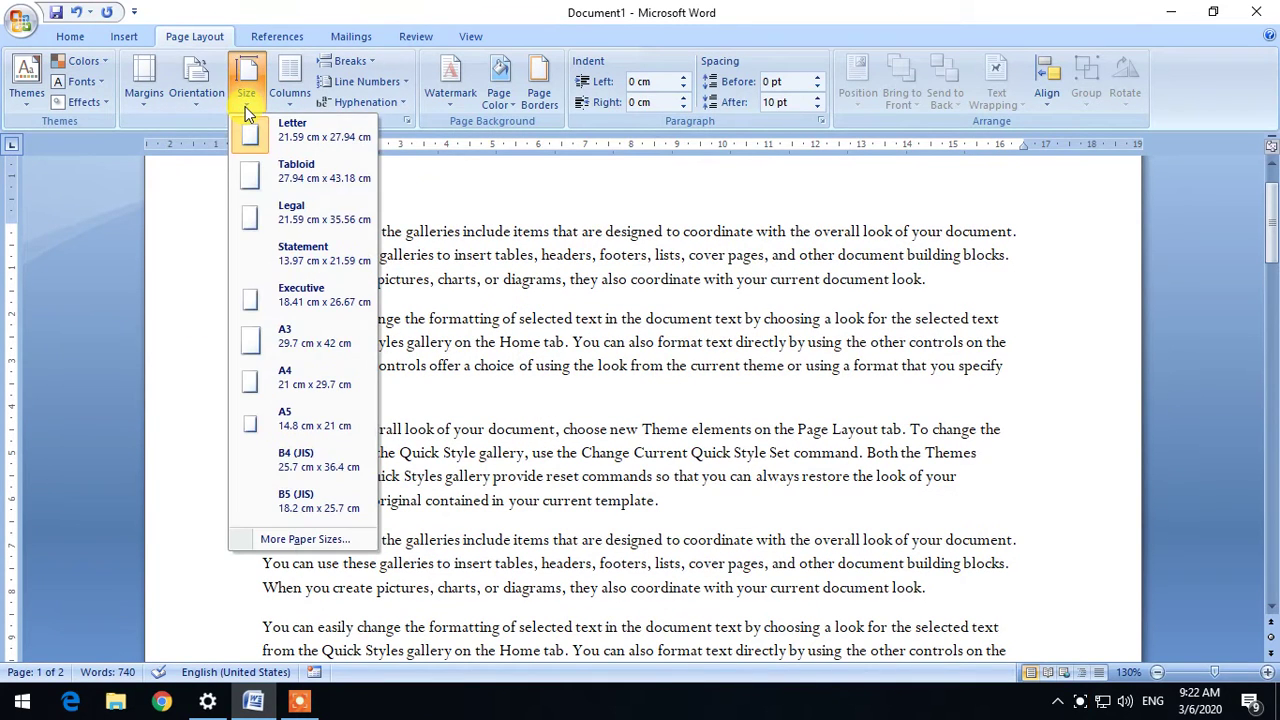
click(318, 342)
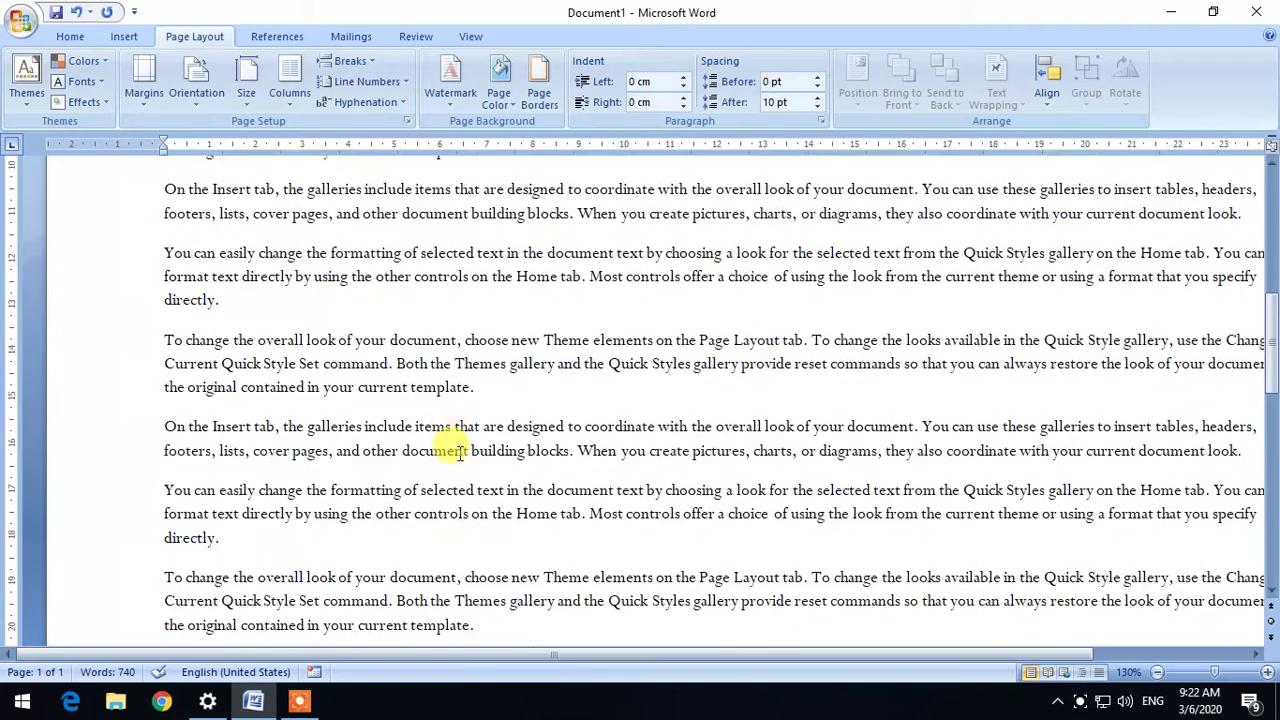
click(245, 95)
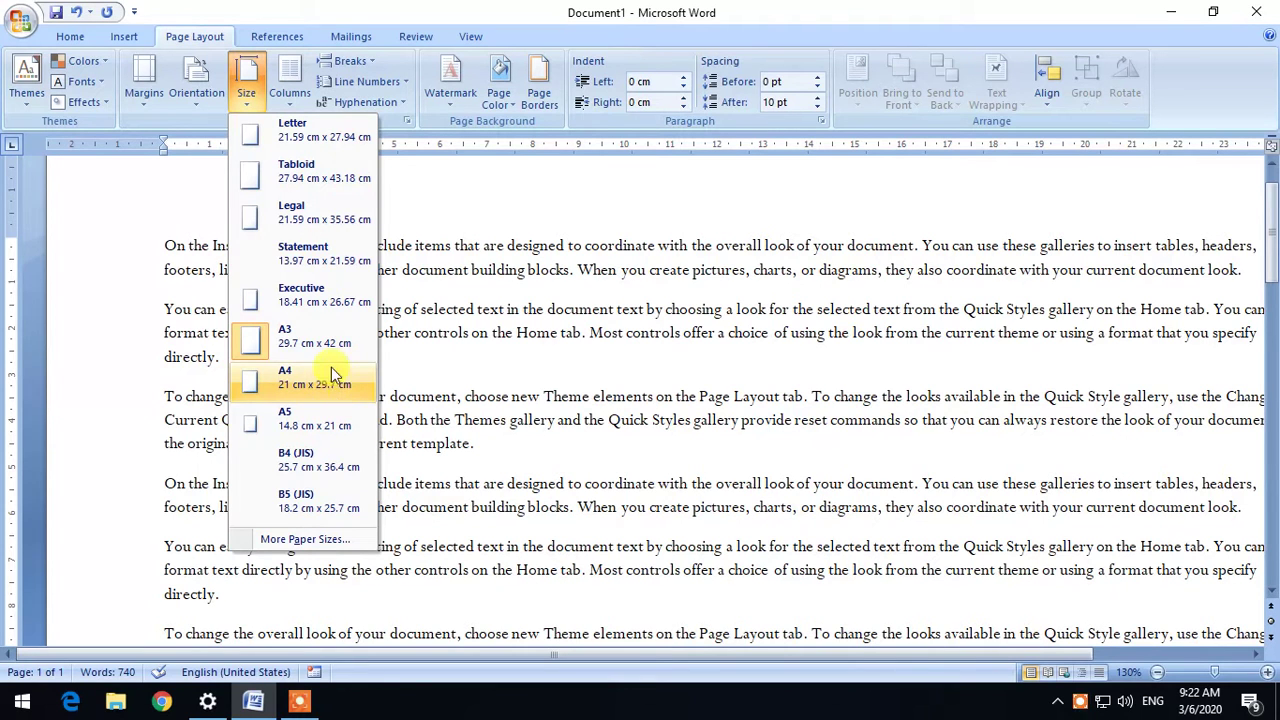
click(424, 355)
click(22, 20)
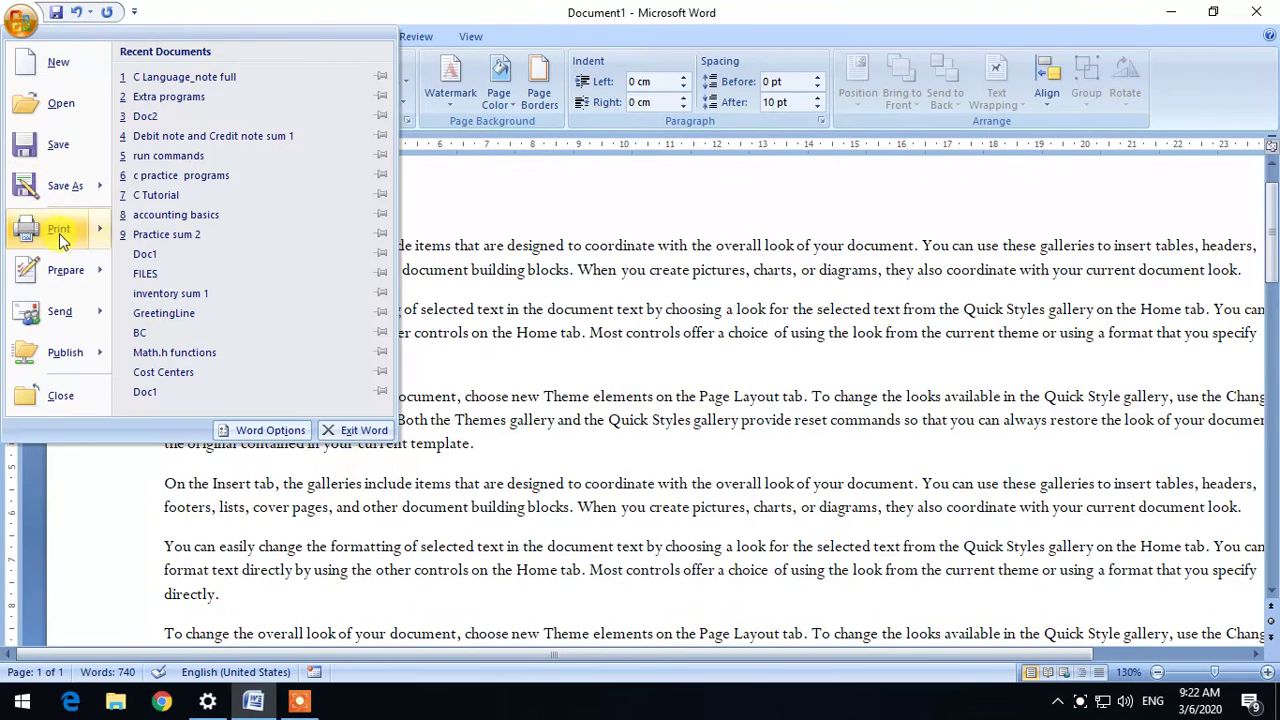
Preview the A3 page in Print Preview, then return to editing
mouse_move(59, 229)
click(183, 190)
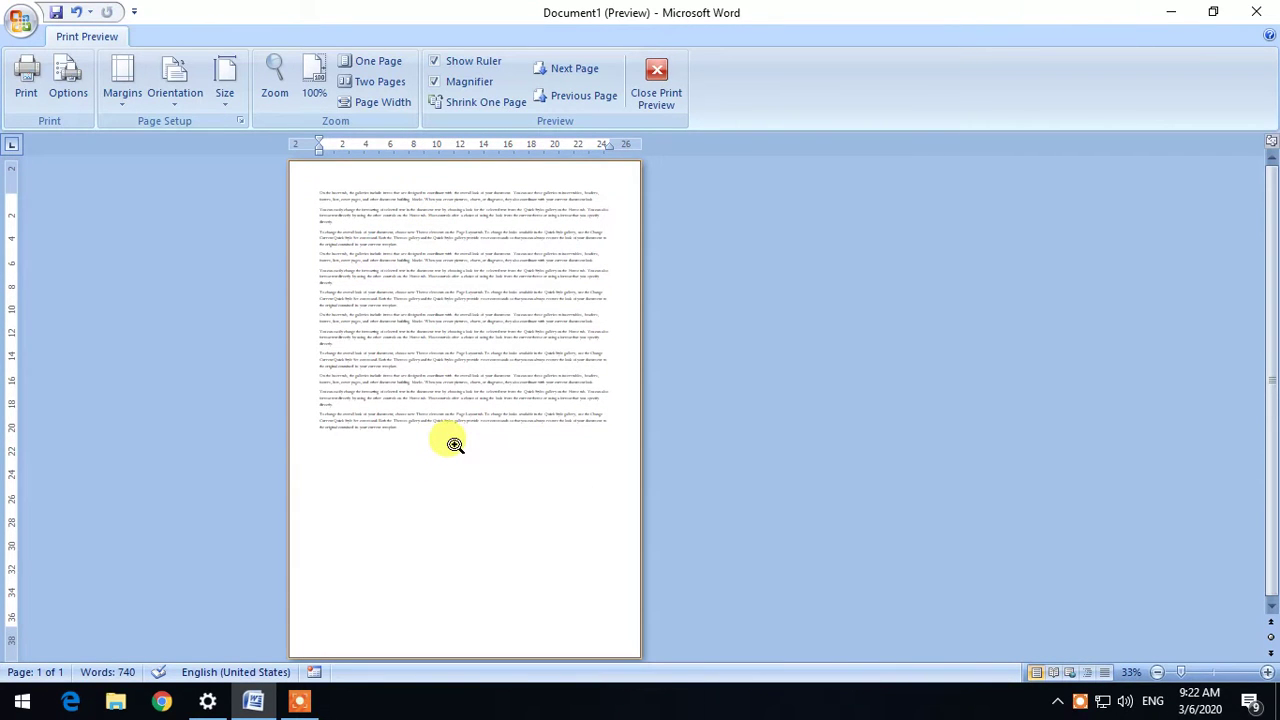
click(663, 108)
Switch the paper size to Letter (21.59 cm x 27.94 cm)
click(248, 95)
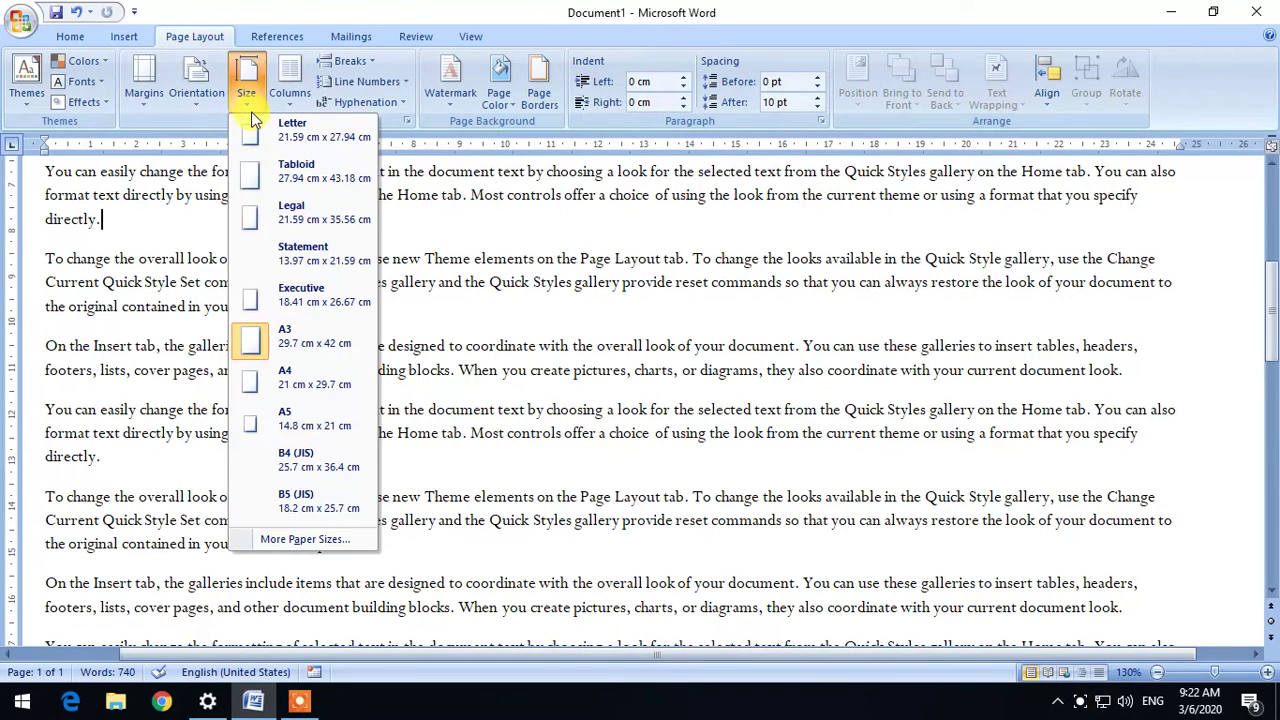
click(241, 137)
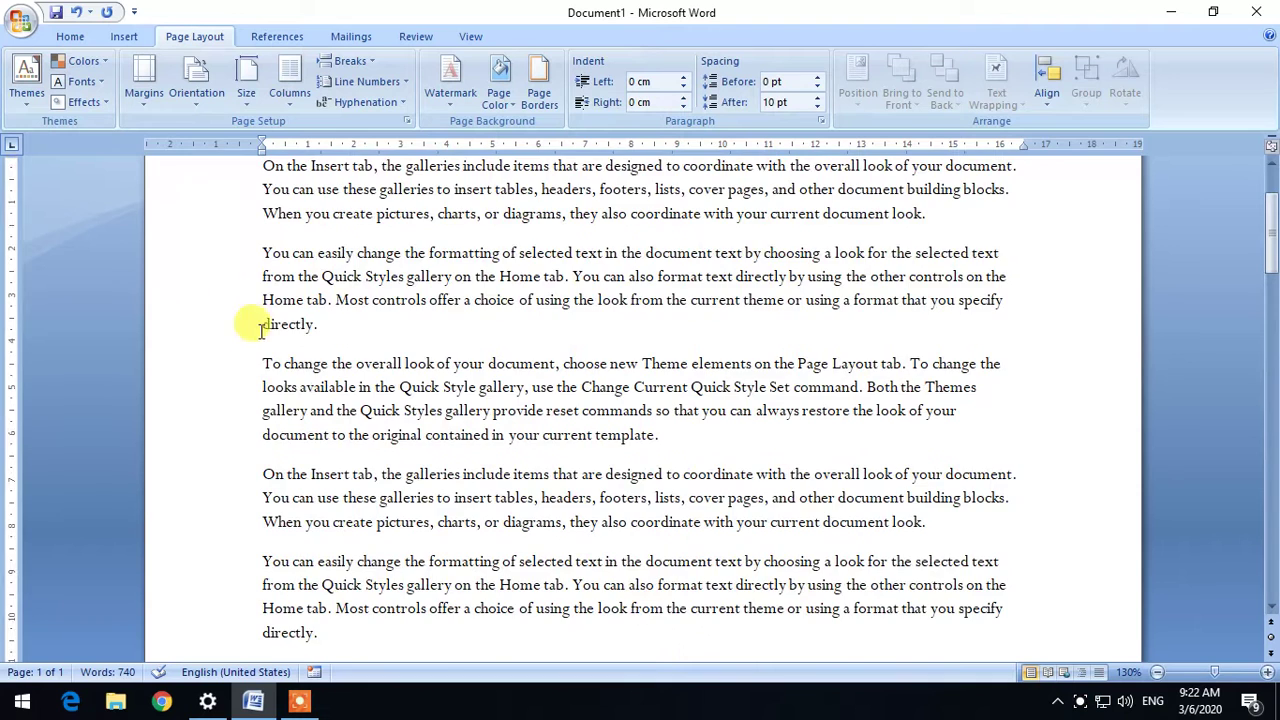
scroll(260, 290, up, 3)
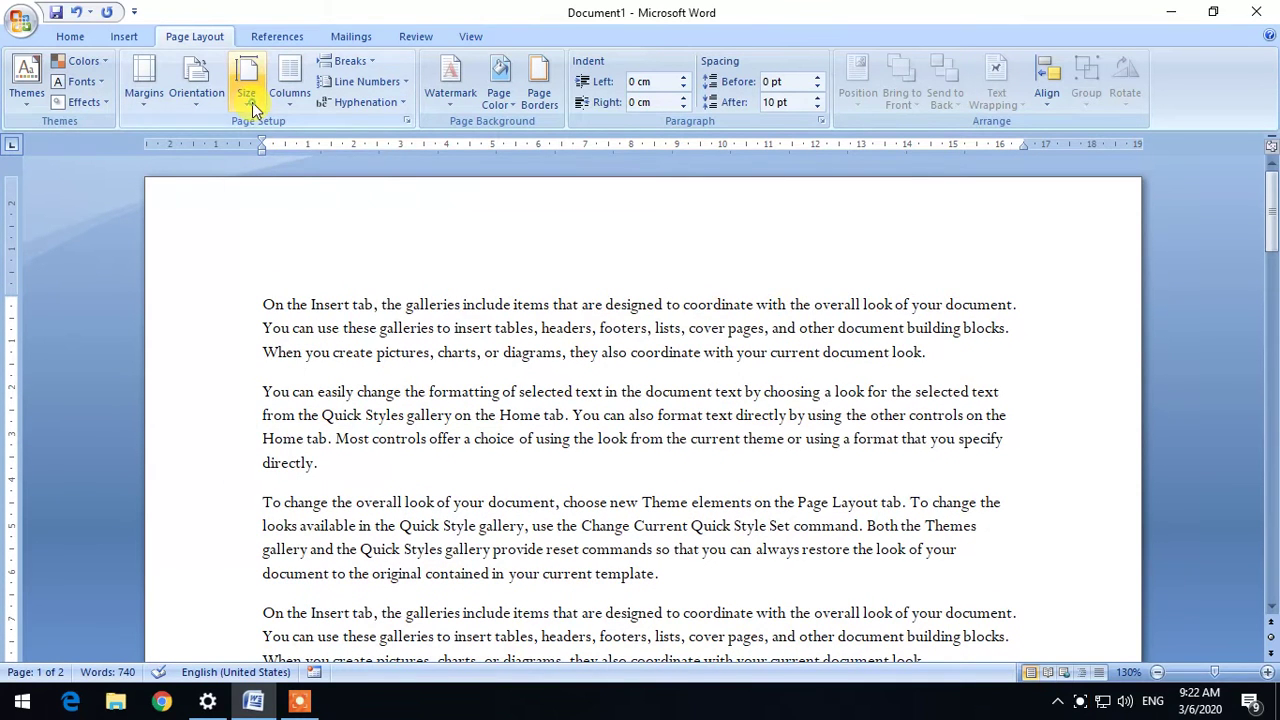
click(246, 90)
click(387, 8)
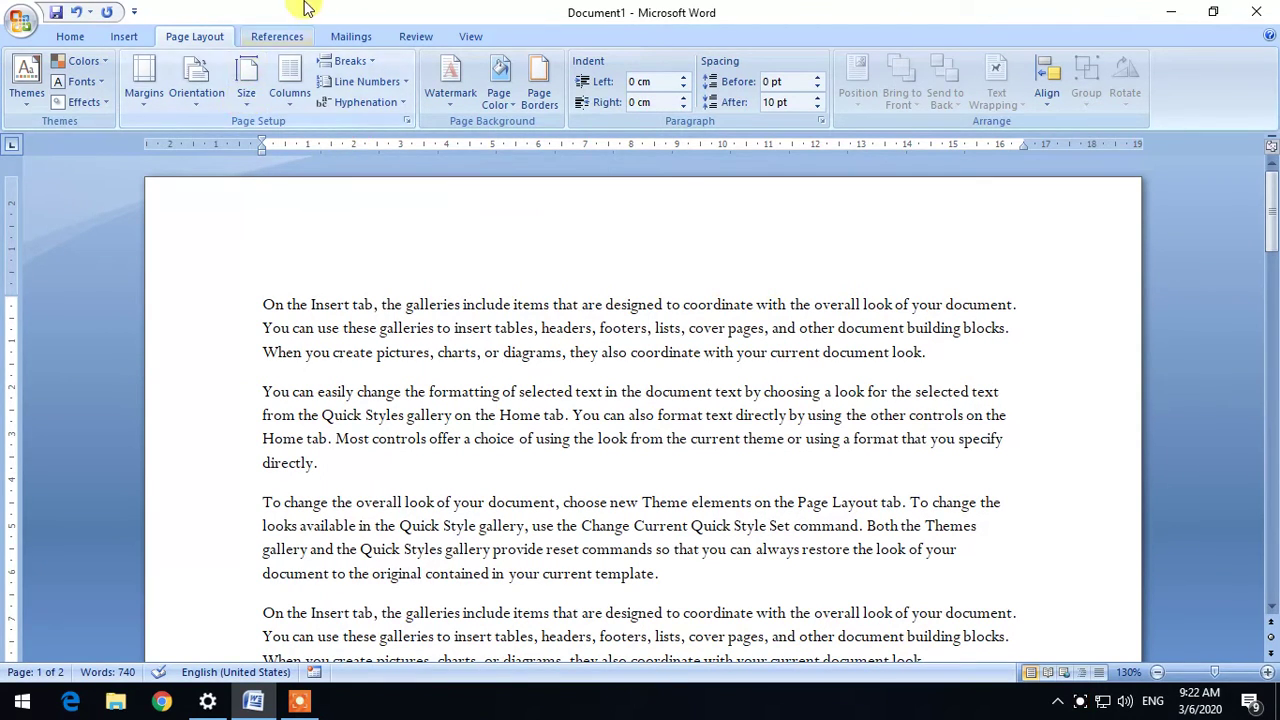
click(248, 100)
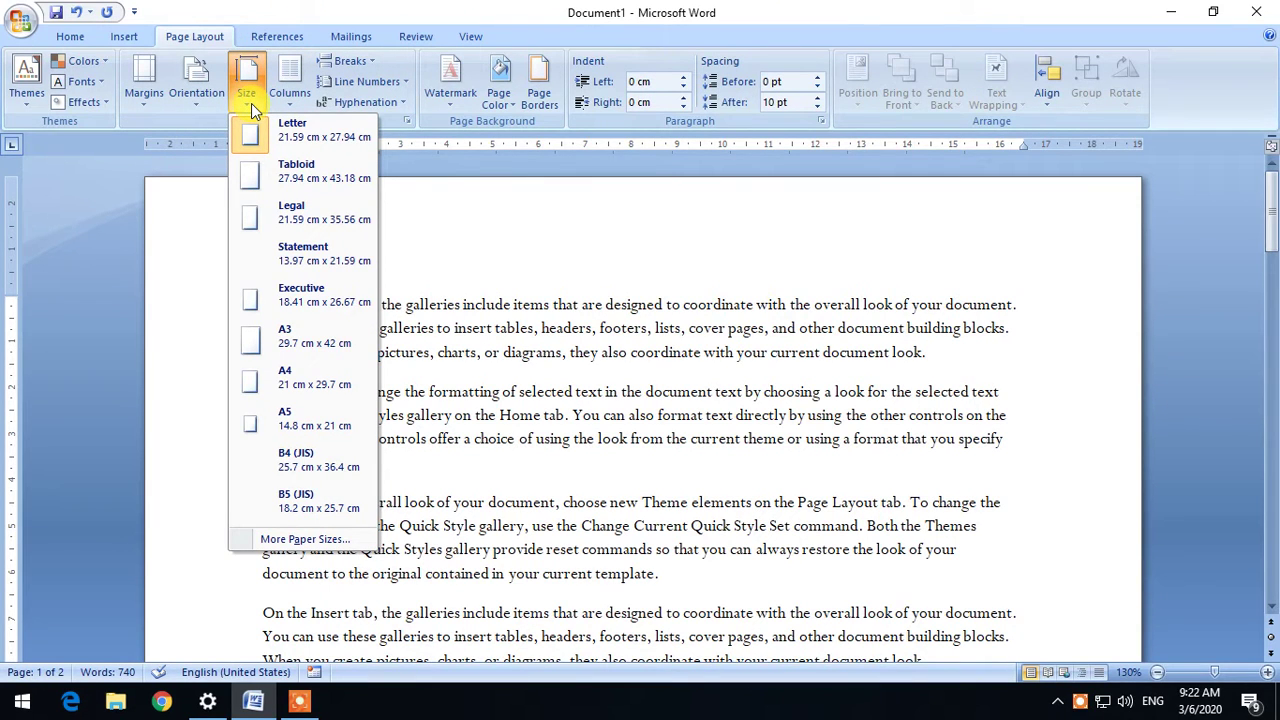
click(292, 130)
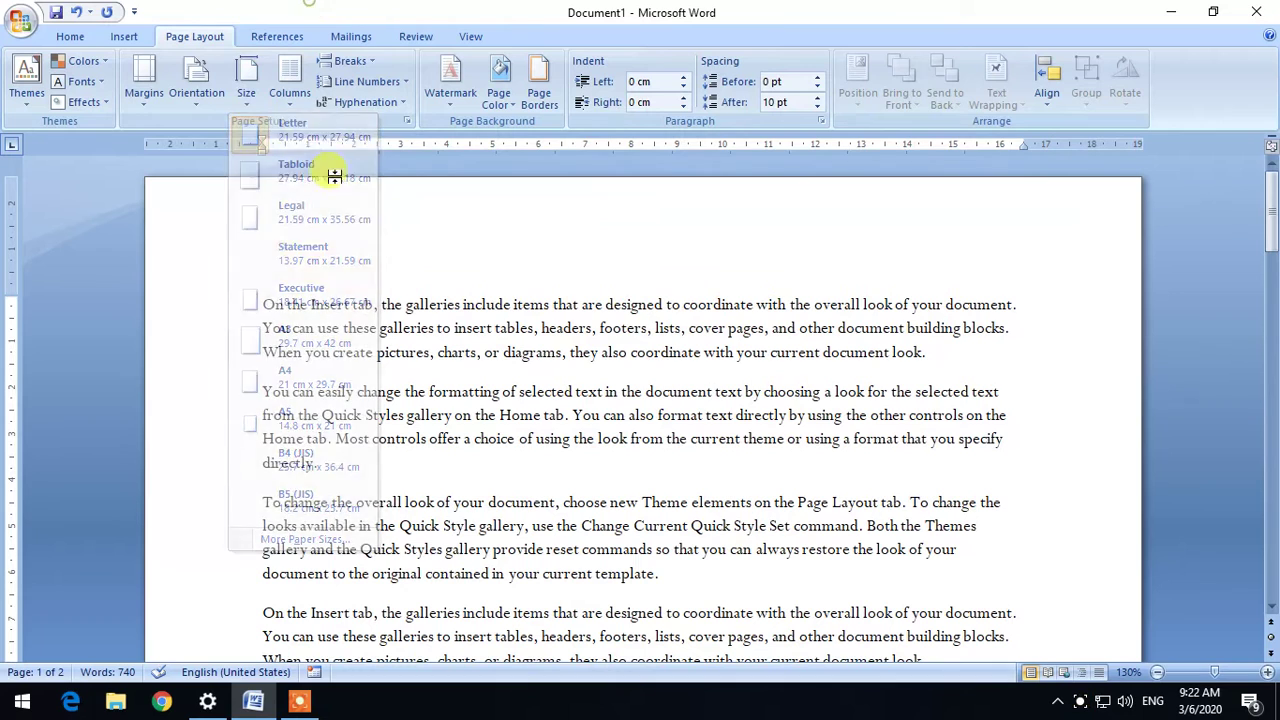
Try A4 paper, then restore Letter so the text spans two pages again
click(248, 88)
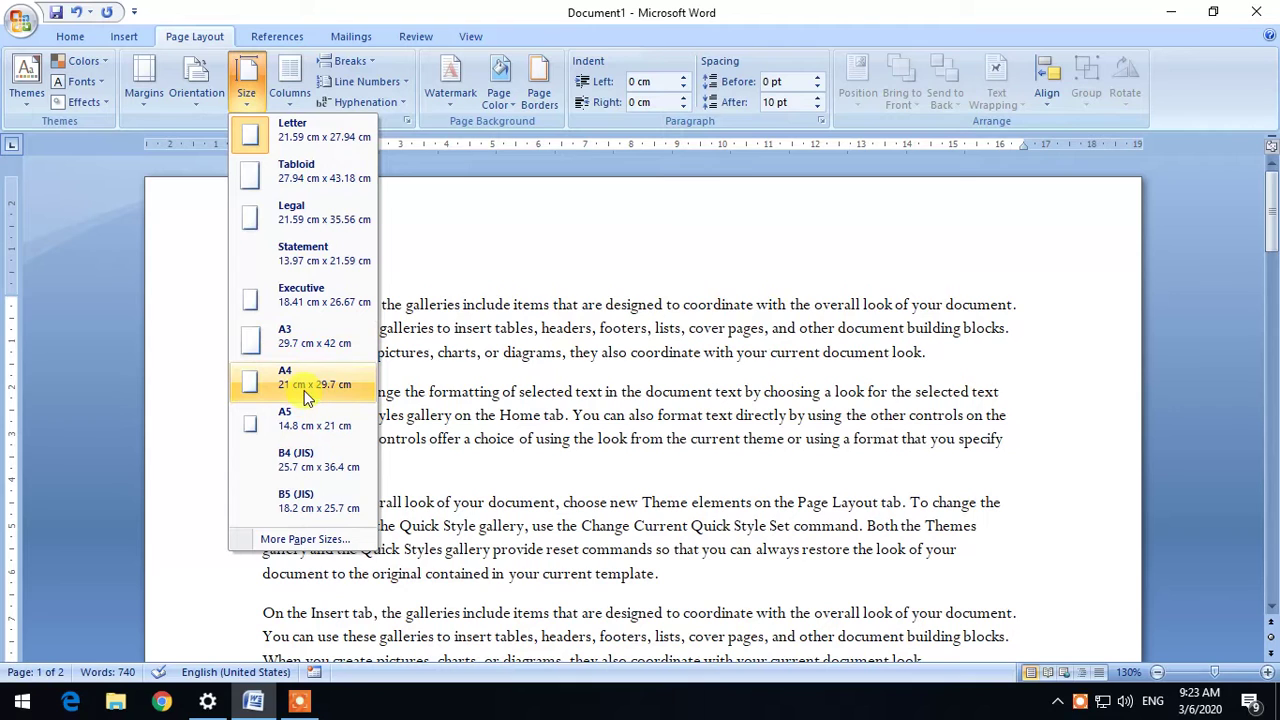
click(333, 390)
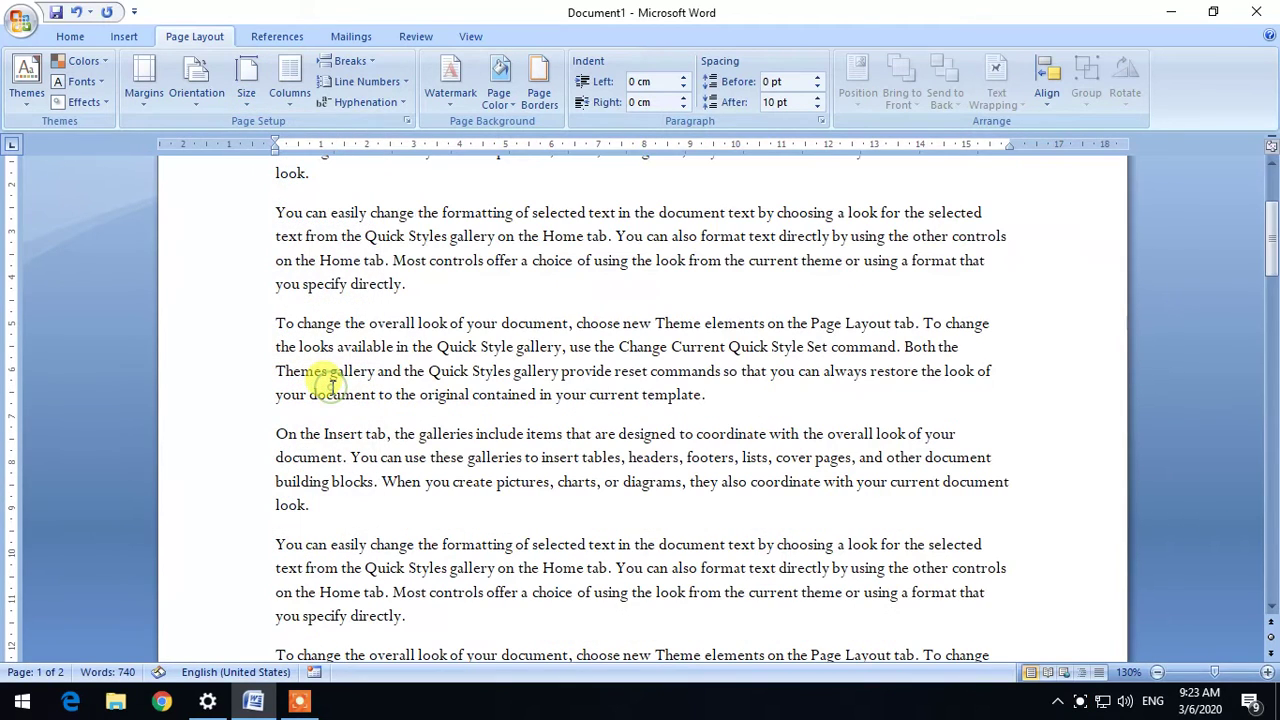
click(246, 92)
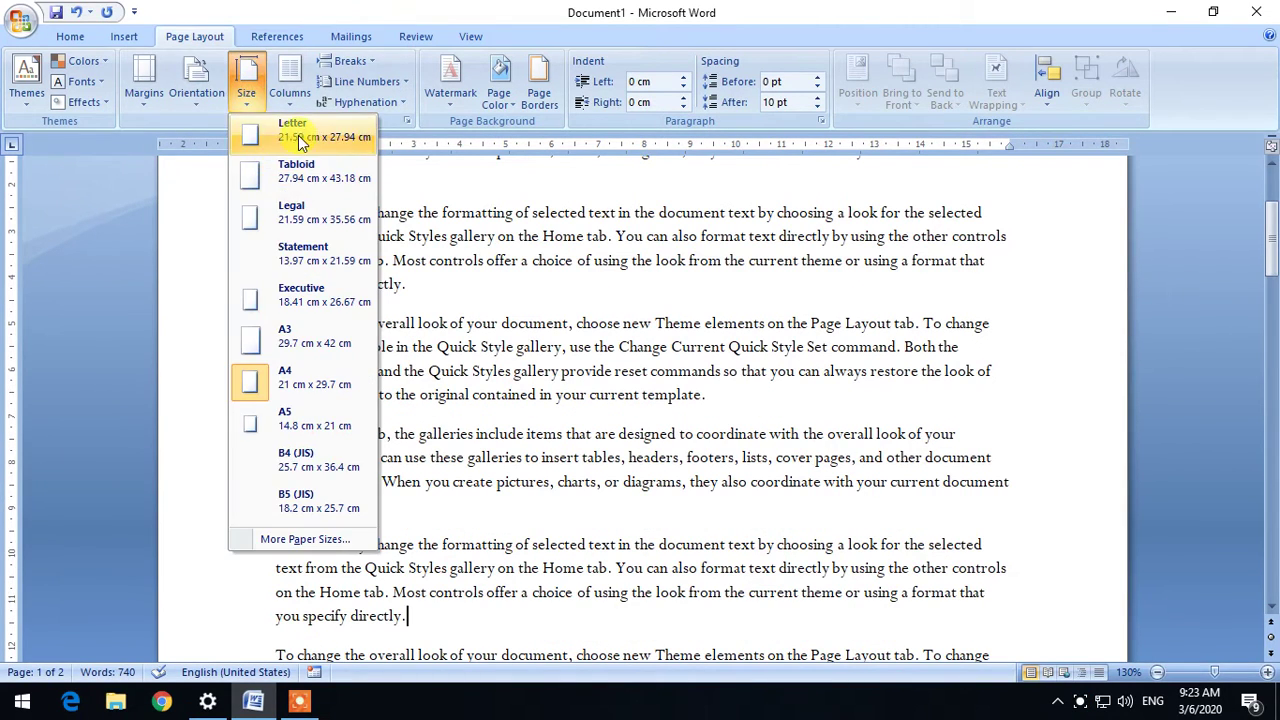
click(298, 132)
click(246, 92)
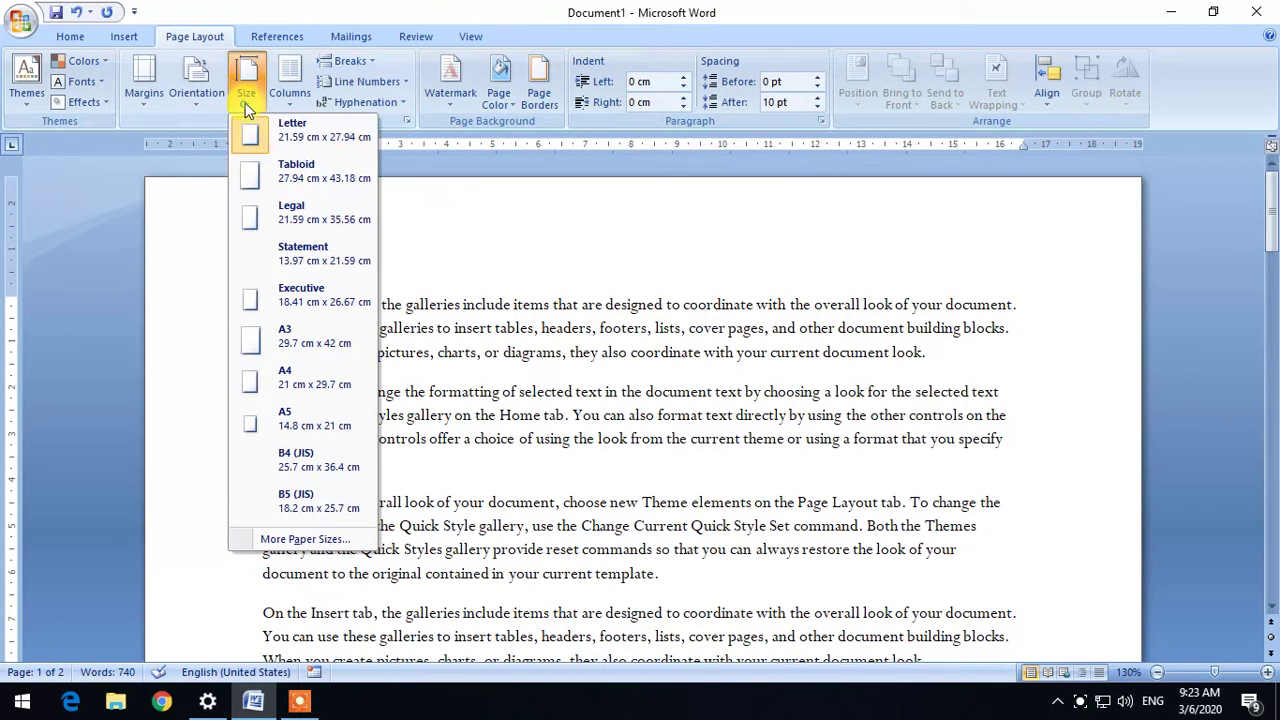
click(296, 140)
click(357, 484)
click(245, 304)
click(255, 304)
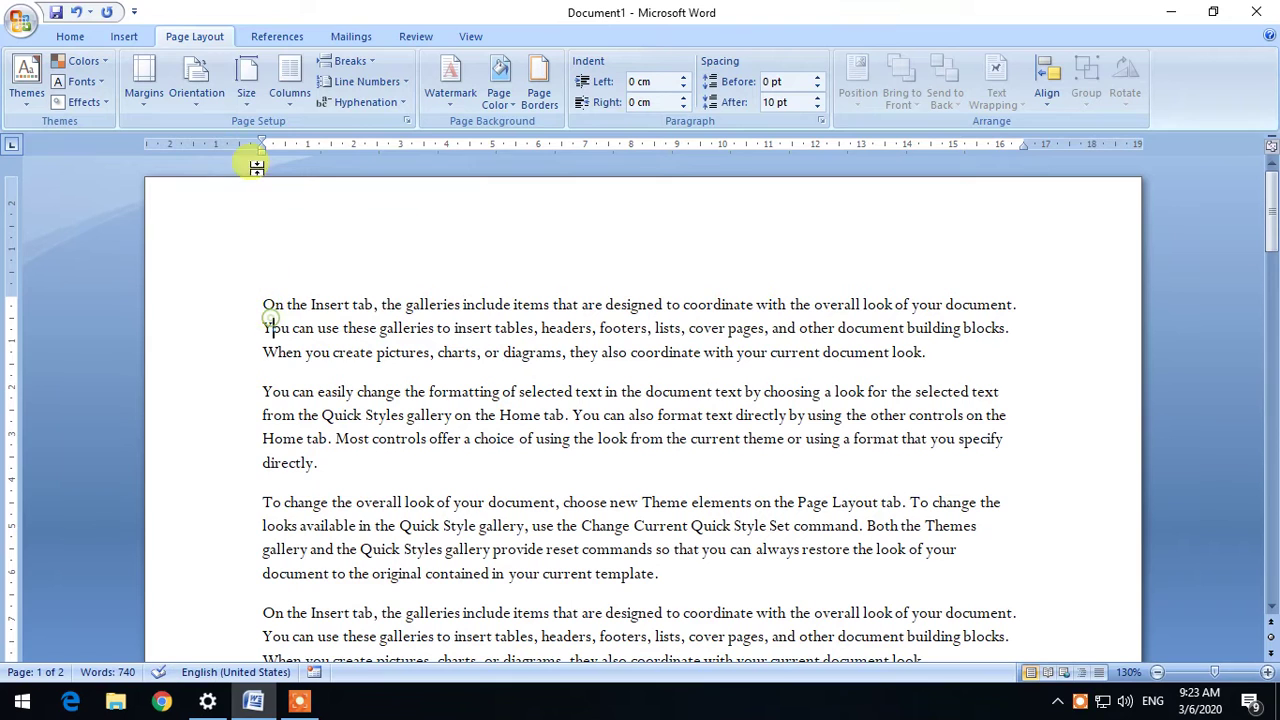
click(252, 101)
click(264, 304)
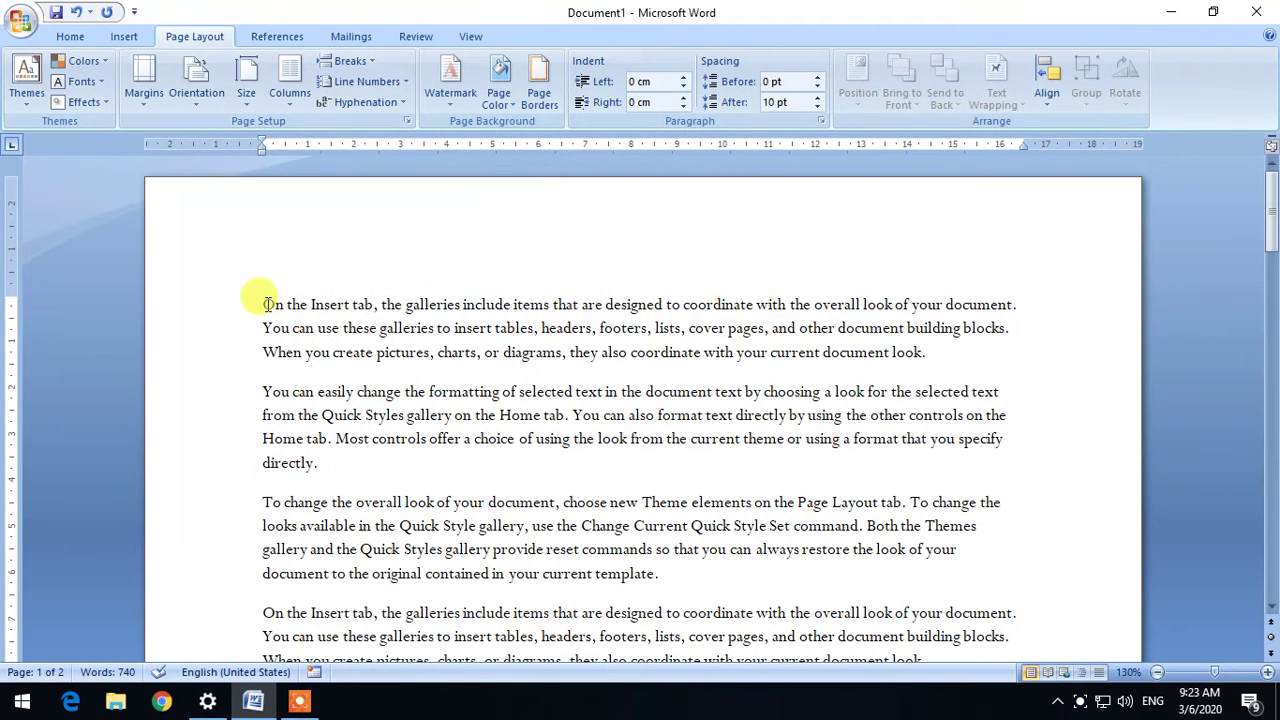
Split the first three paragraphs into two columns
mouse_move(262, 304)
mouse_down()
mouse_move(272, 337)
mouse_move(610, 467)
mouse_up()
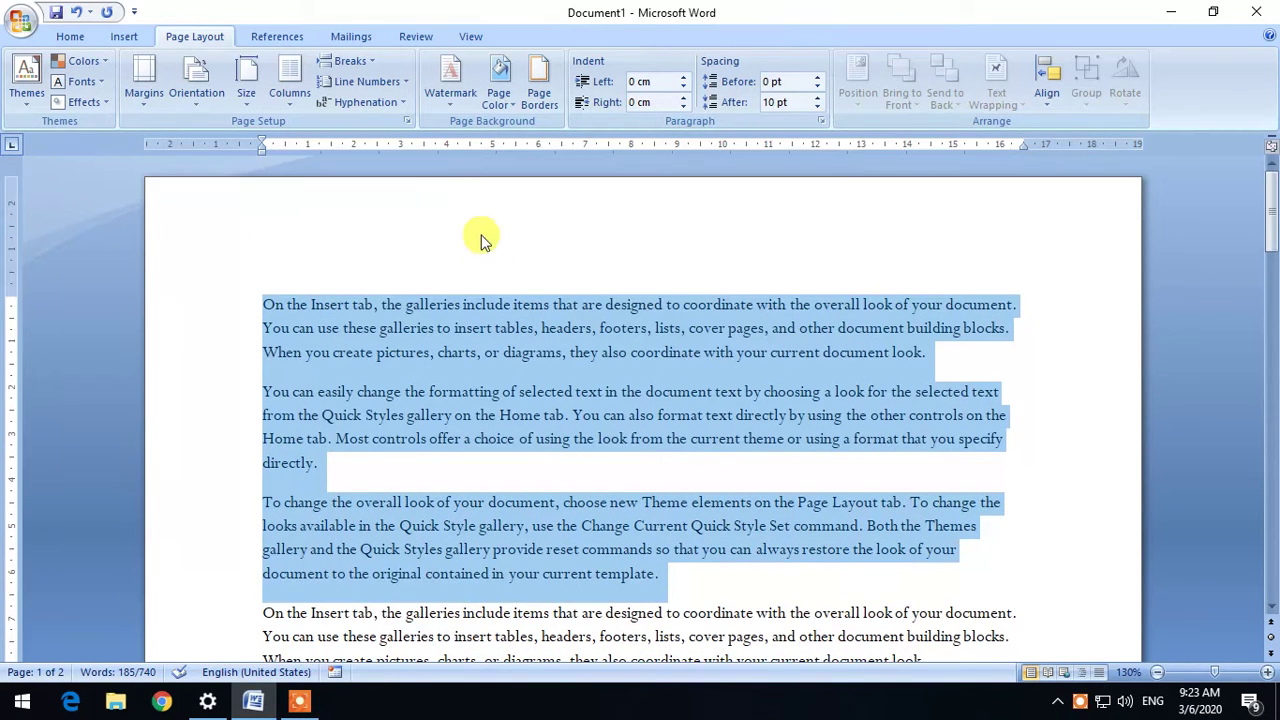
scroll(480, 240, up, 1)
scroll(480, 297, down, 1)
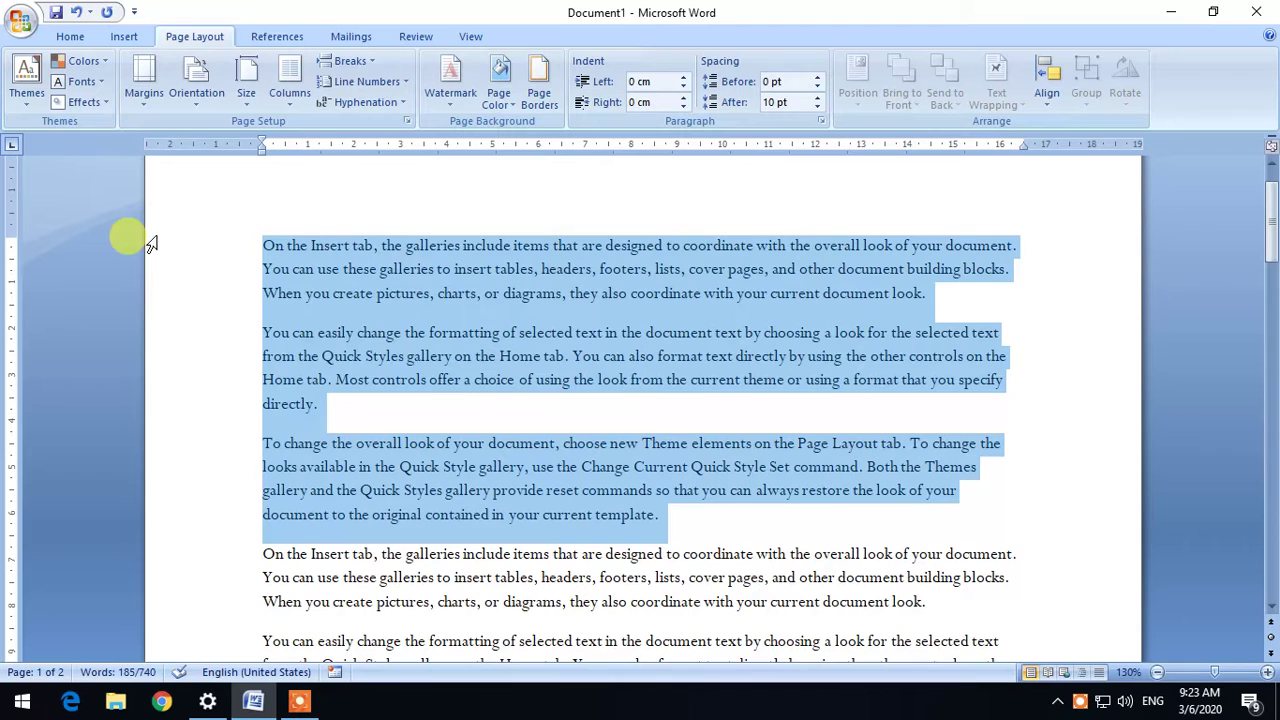
click(290, 85)
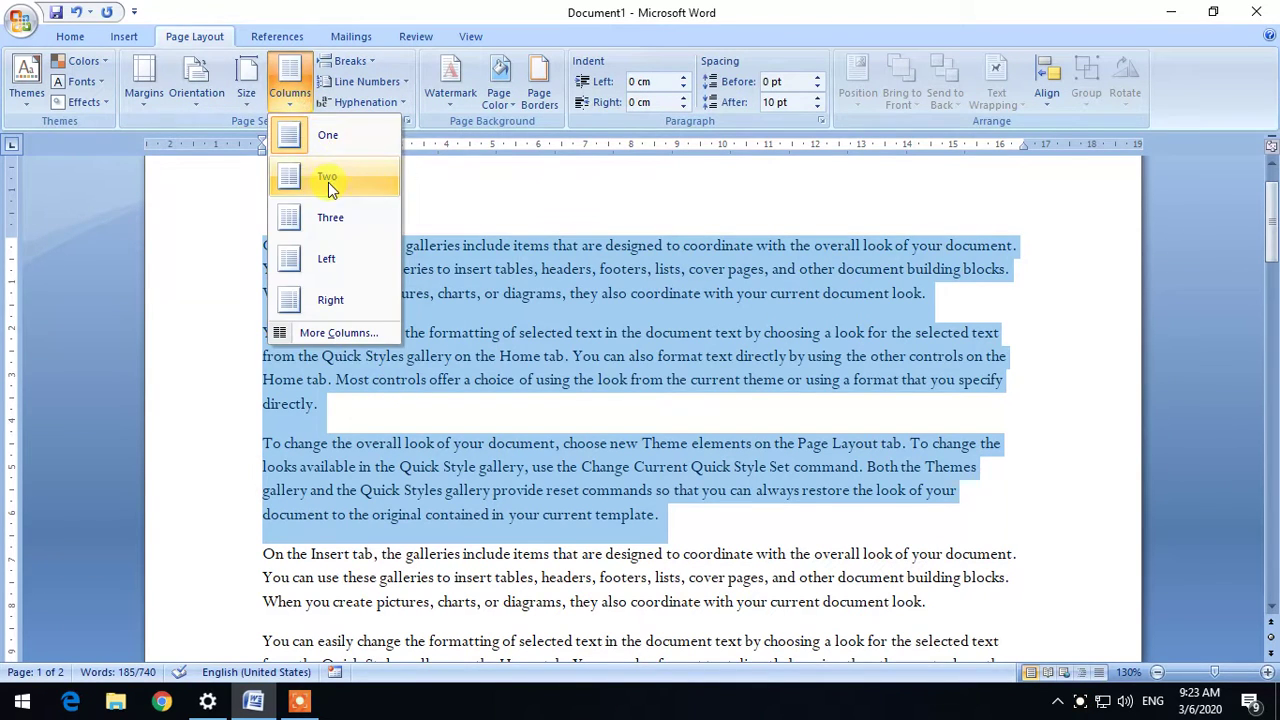
click(322, 177)
click(674, 400)
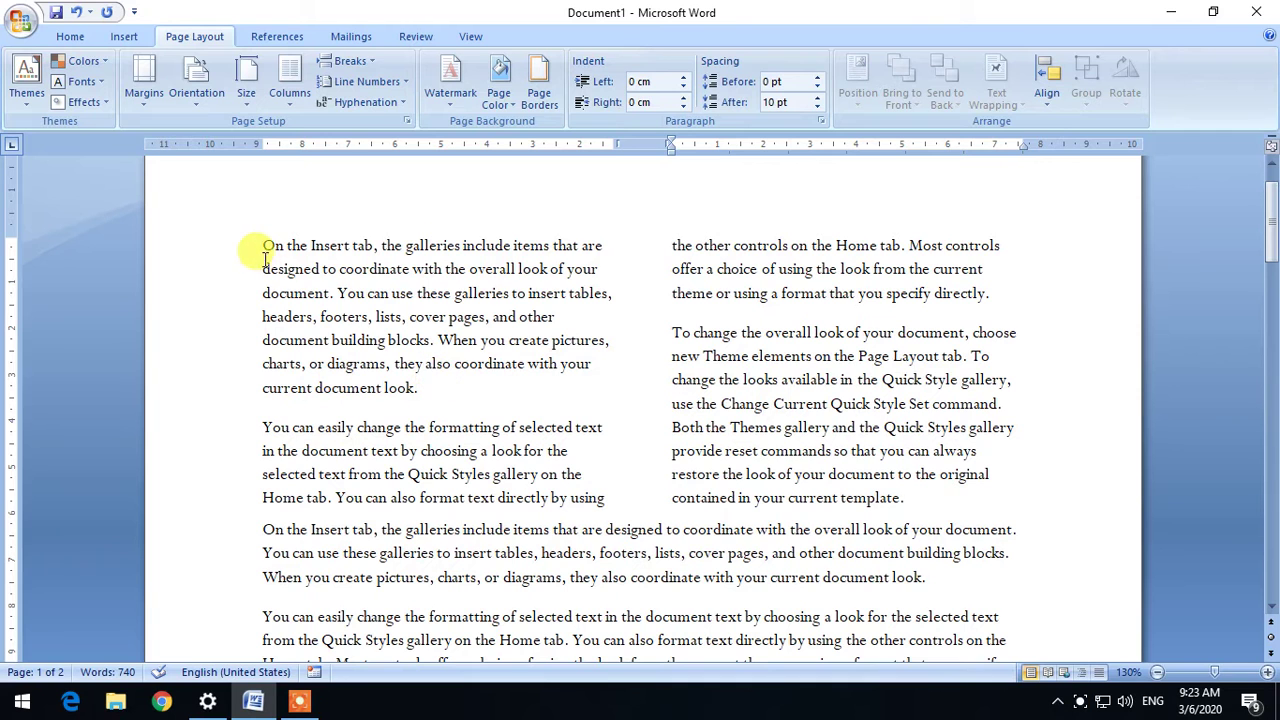
Change the selected two-column text to three columns
drag(263, 246, 908, 496)
click(291, 85)
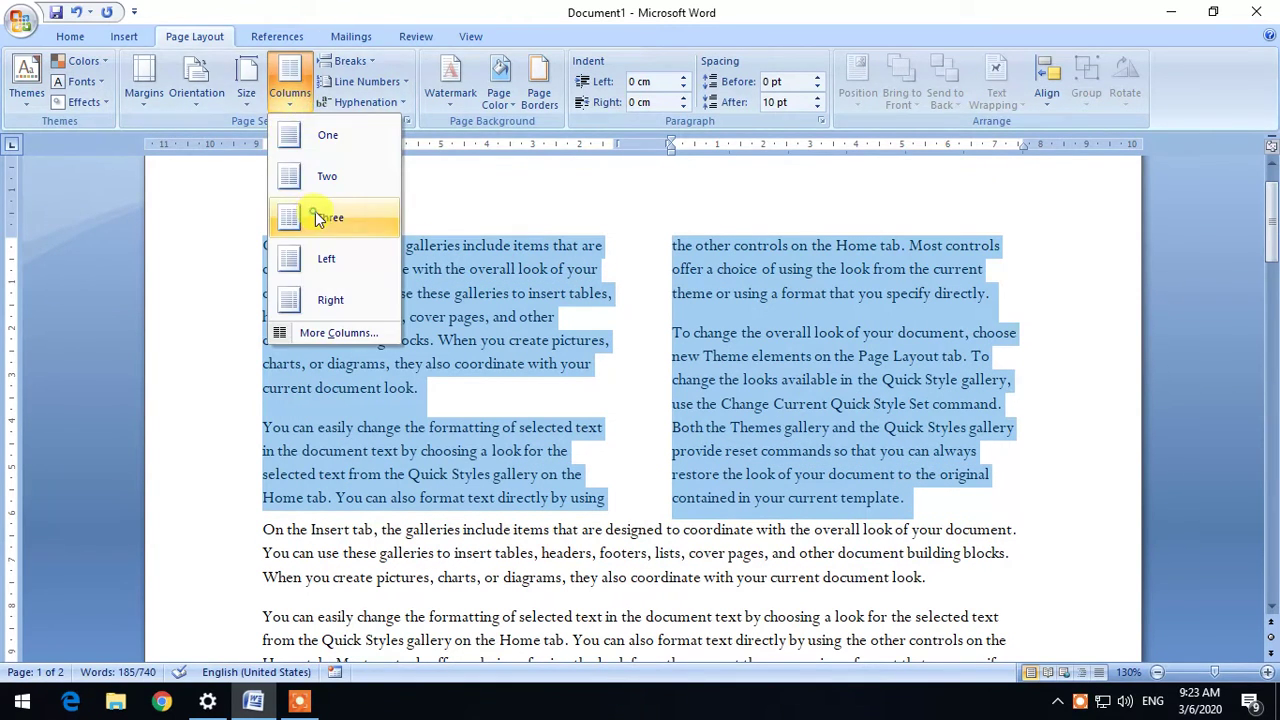
click(320, 215)
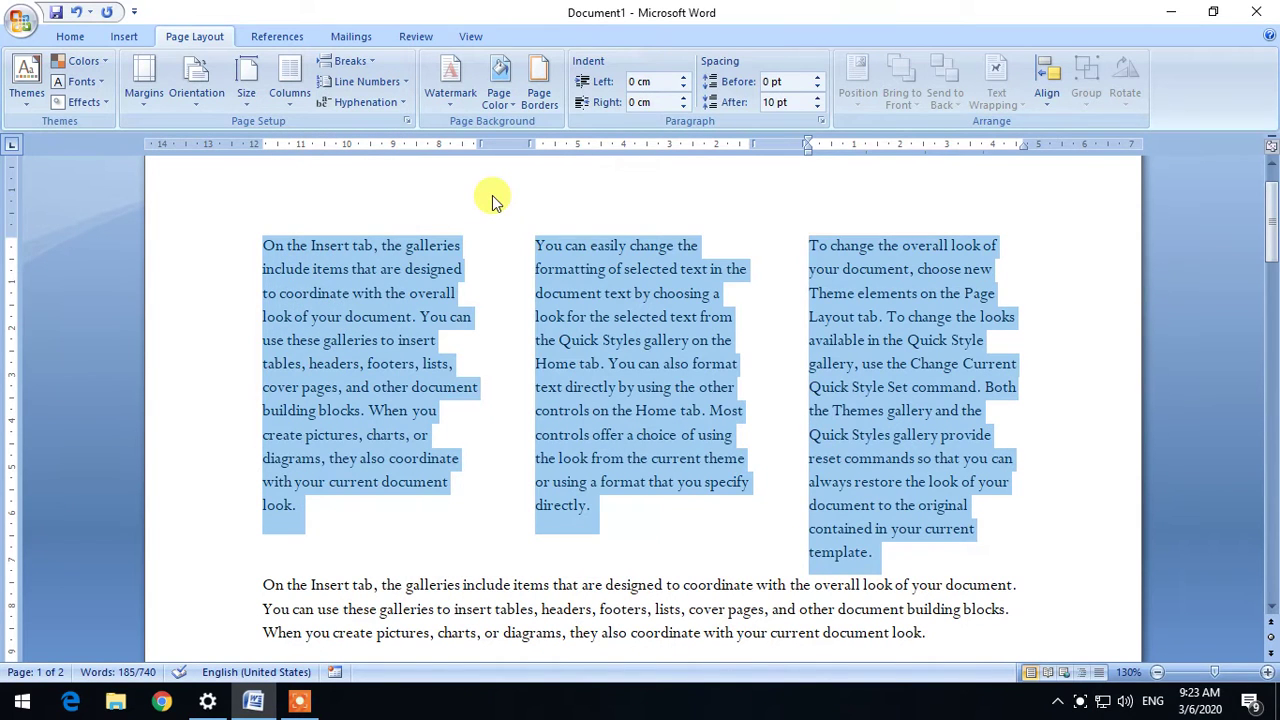
scroll(351, 568, down, 3)
drag(263, 408, 735, 431)
scroll(720, 425, up, 4)
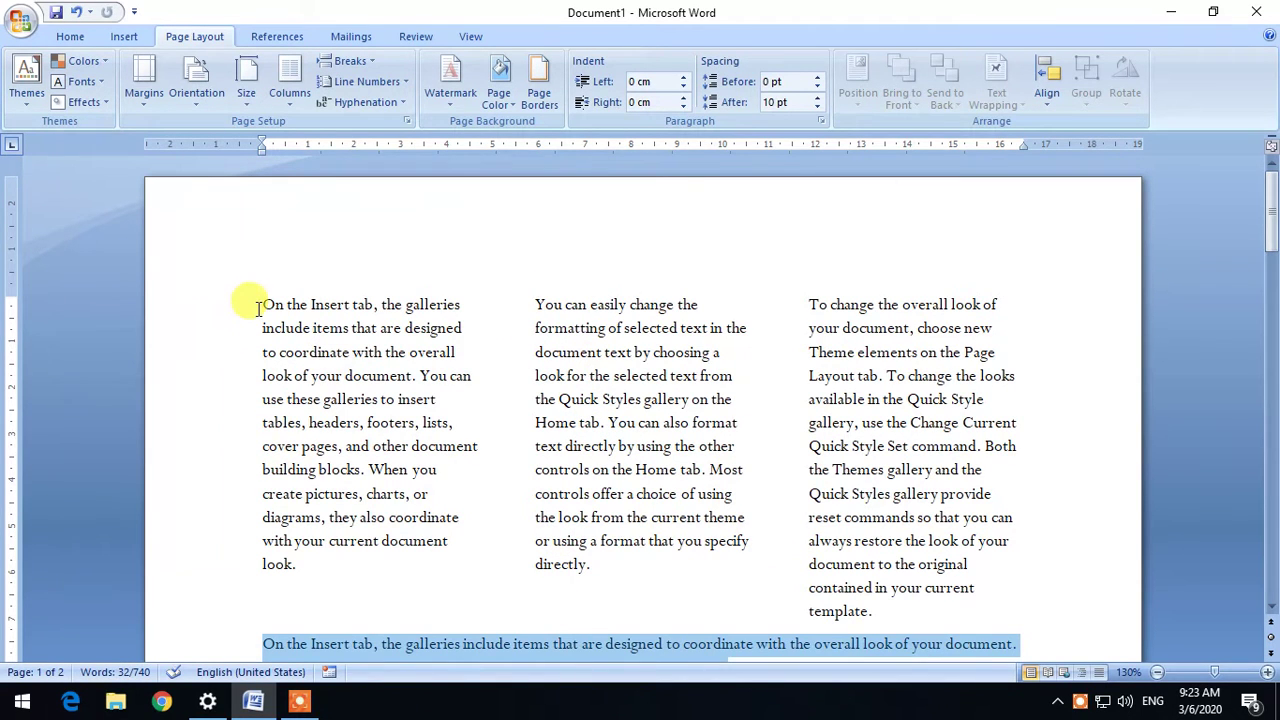
drag(258, 306, 912, 572)
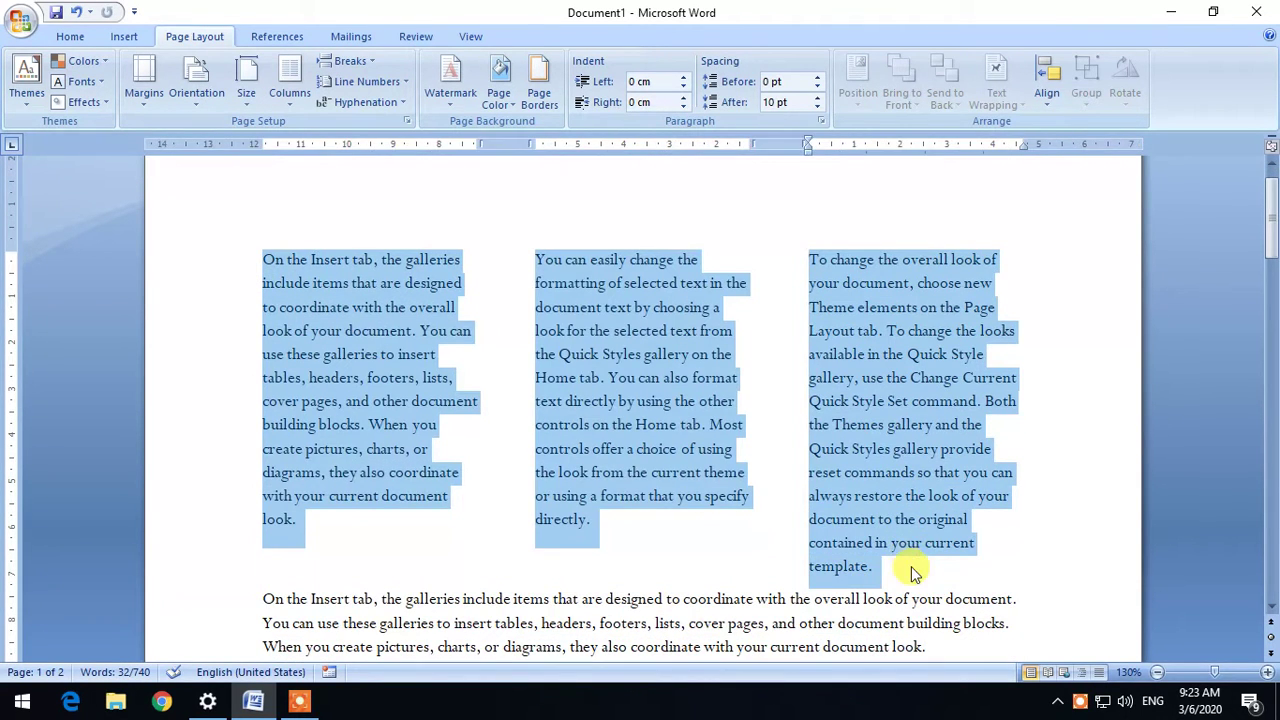
click(693, 580)
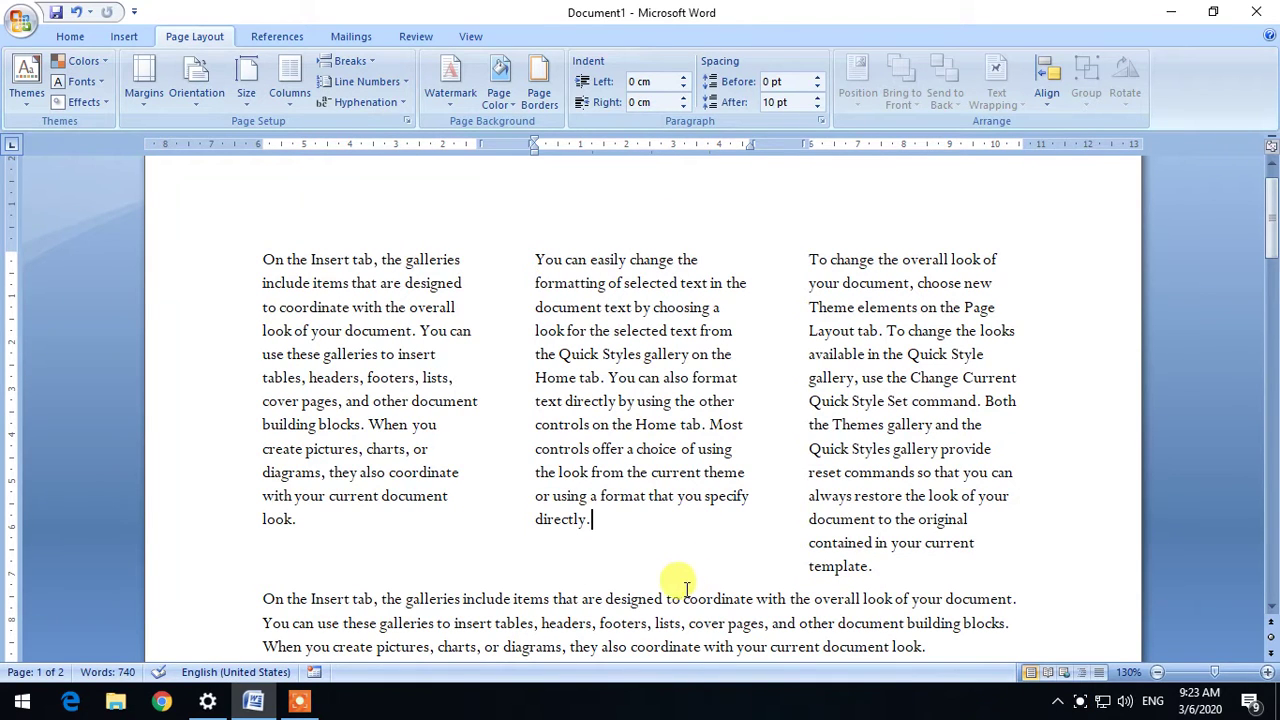
Return the text to one column, then apply the Left column layout
drag(252, 256, 940, 567)
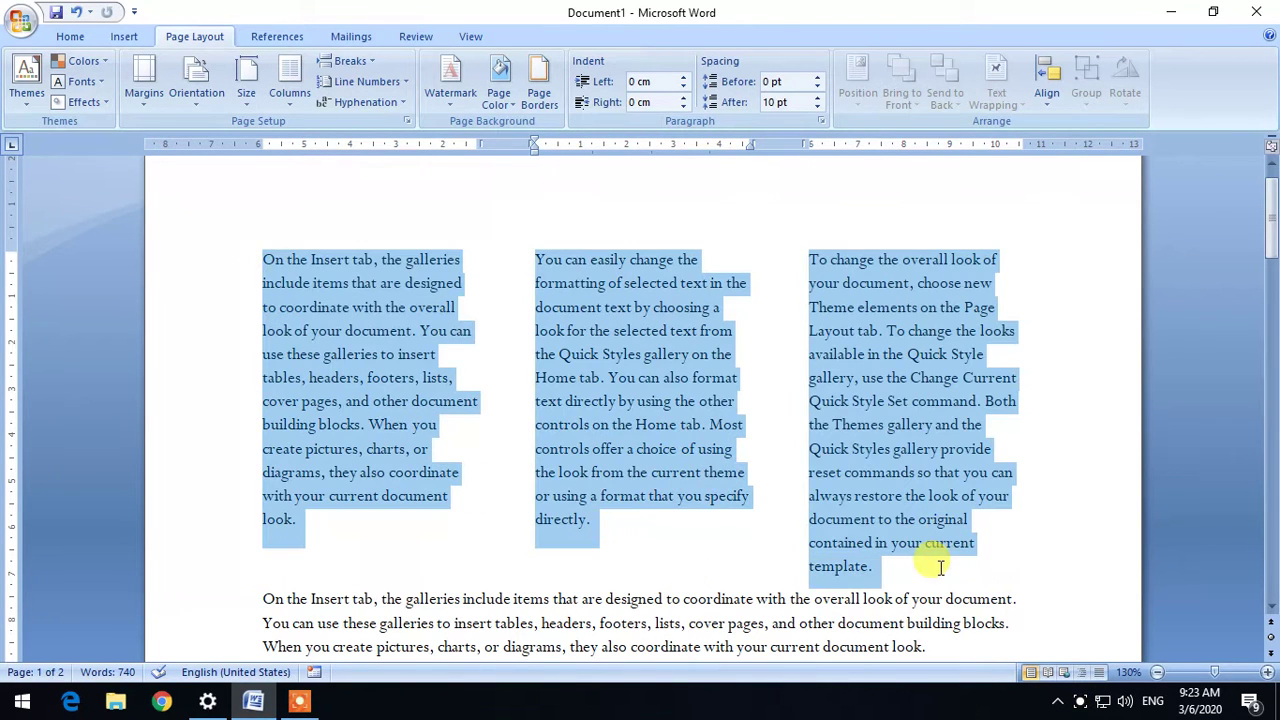
click(297, 108)
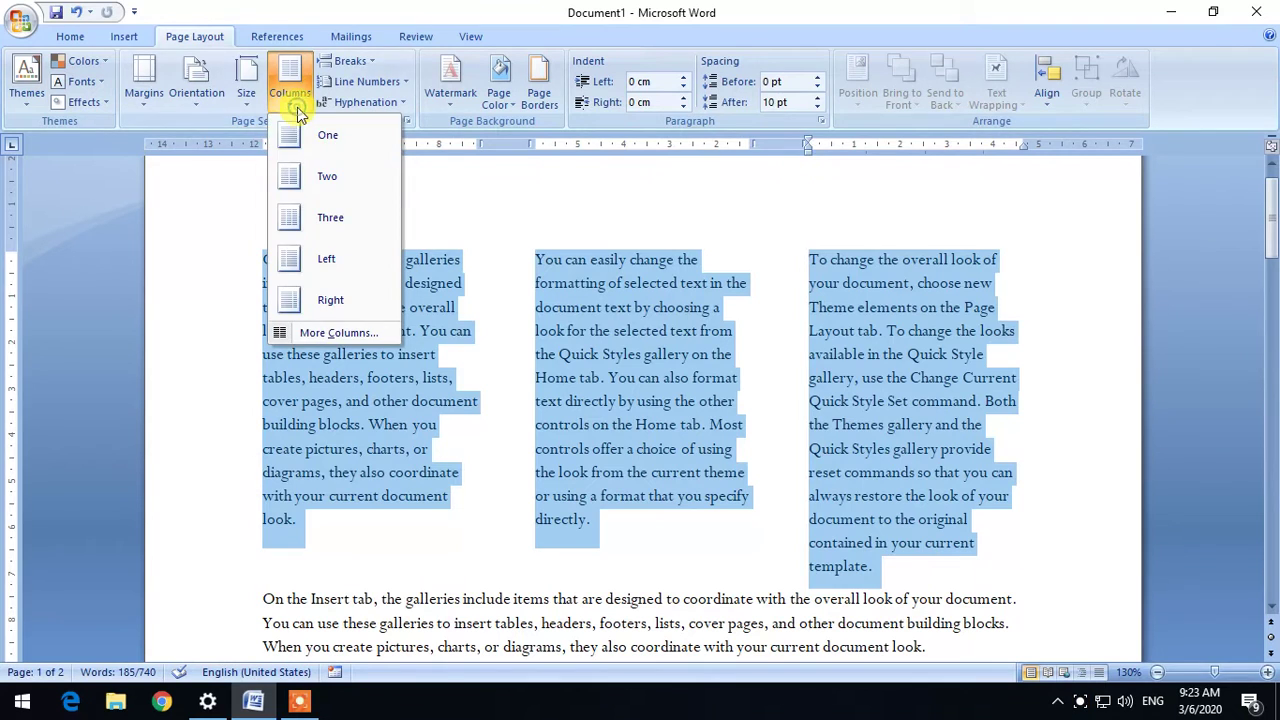
click(325, 145)
click(290, 80)
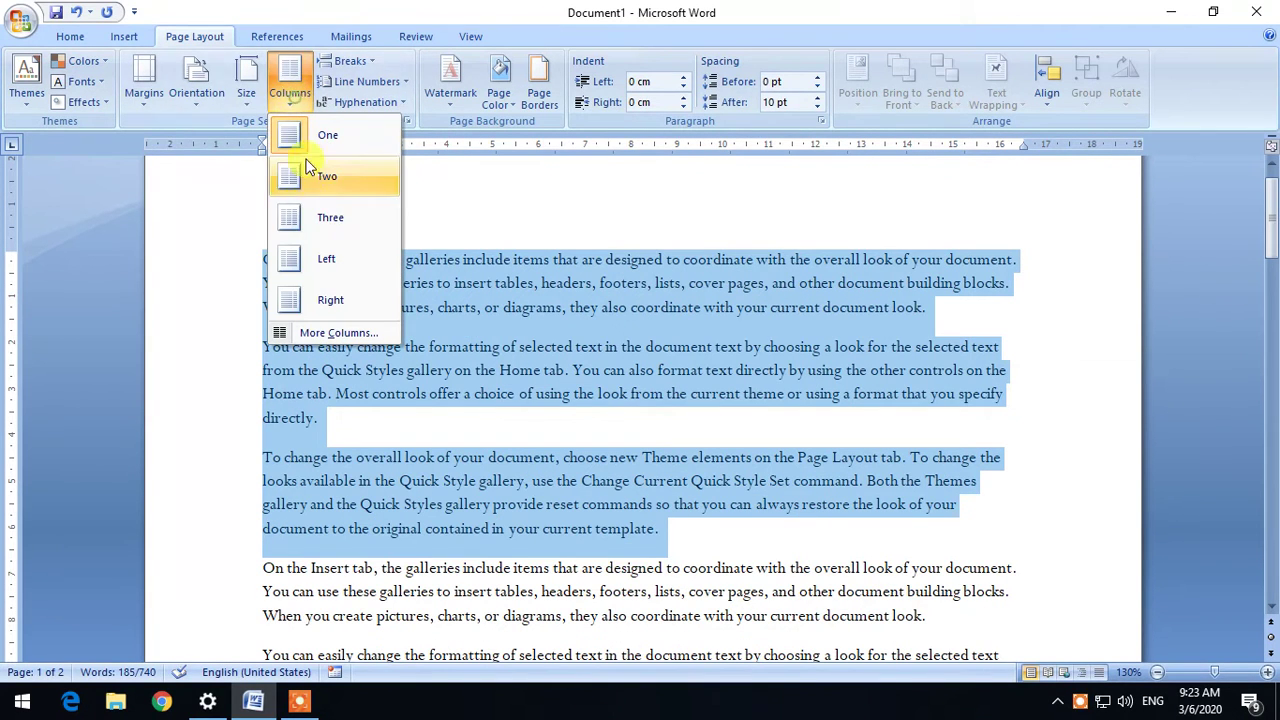
click(330, 262)
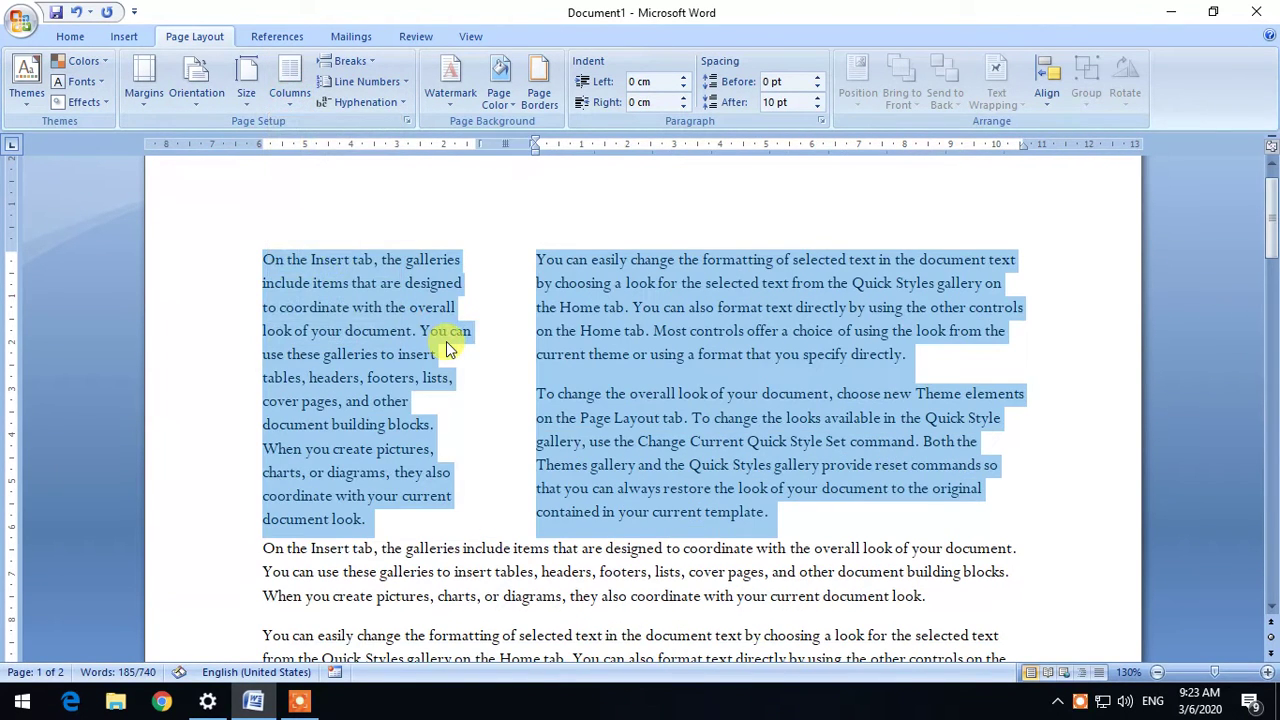
click(366, 352)
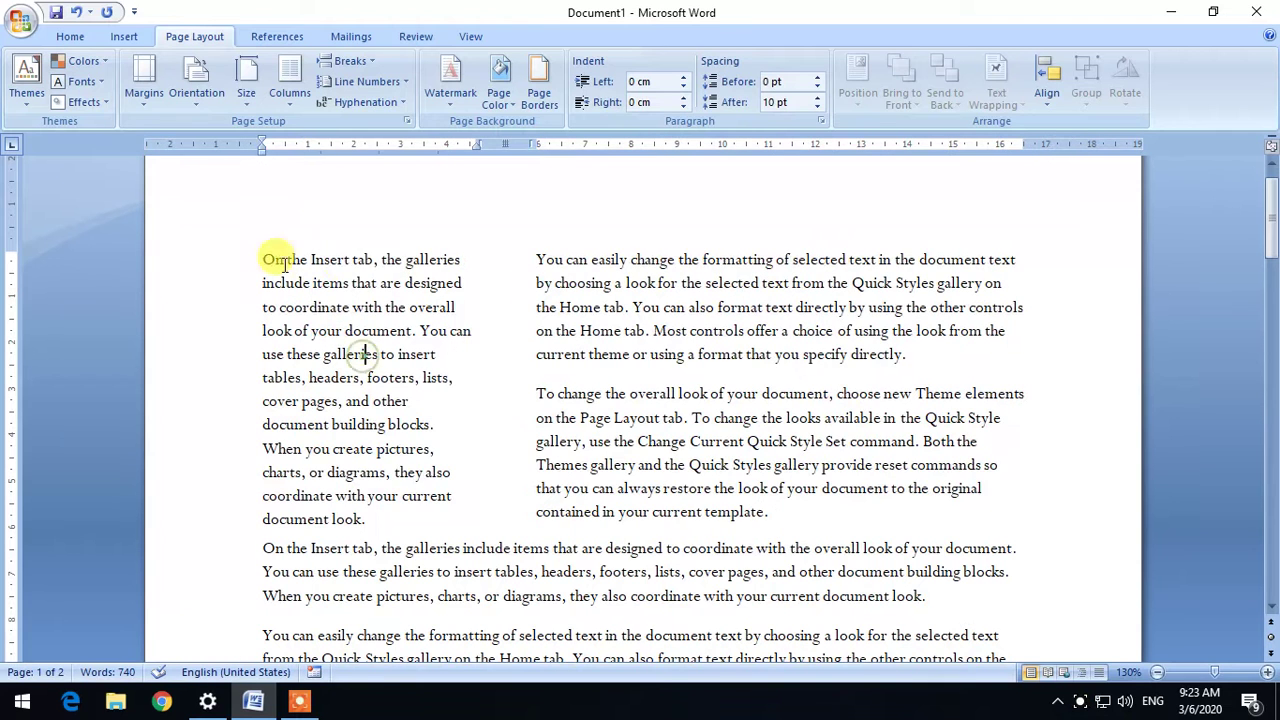
Apply the Right column layout, then restore a single full-width column
drag(537, 260, 1200, 280)
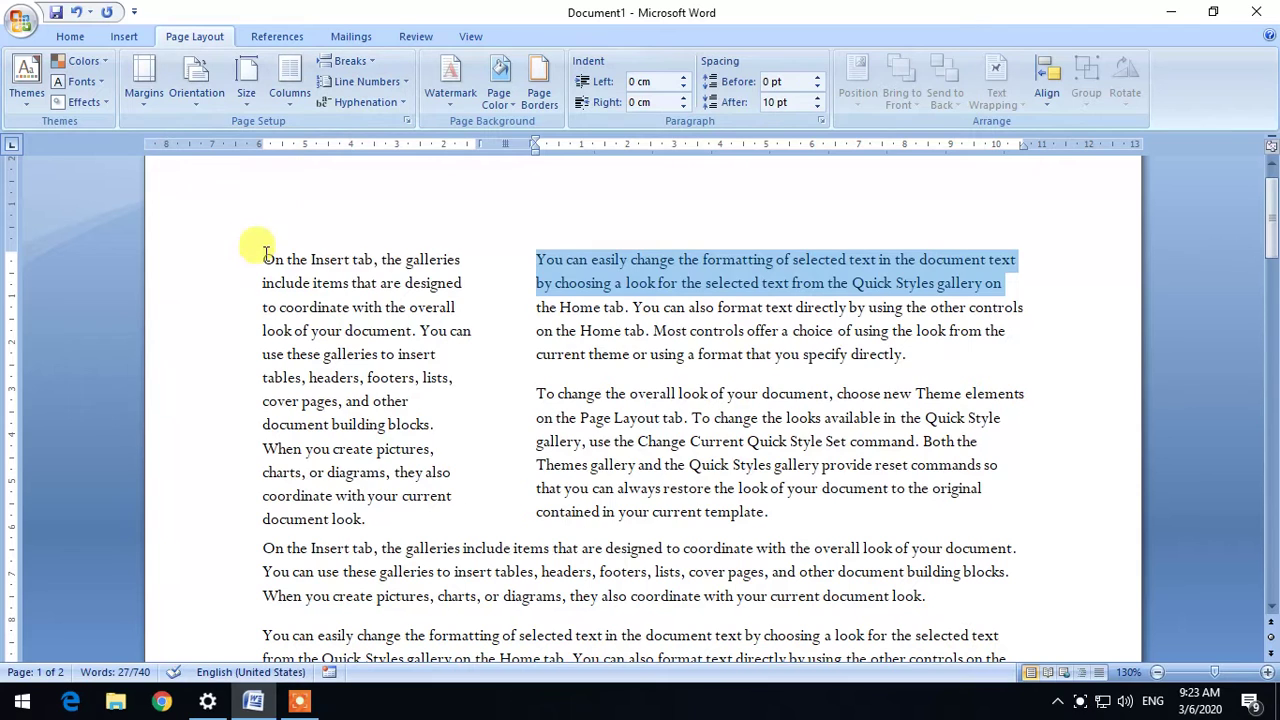
drag(262, 259, 790, 512)
click(289, 95)
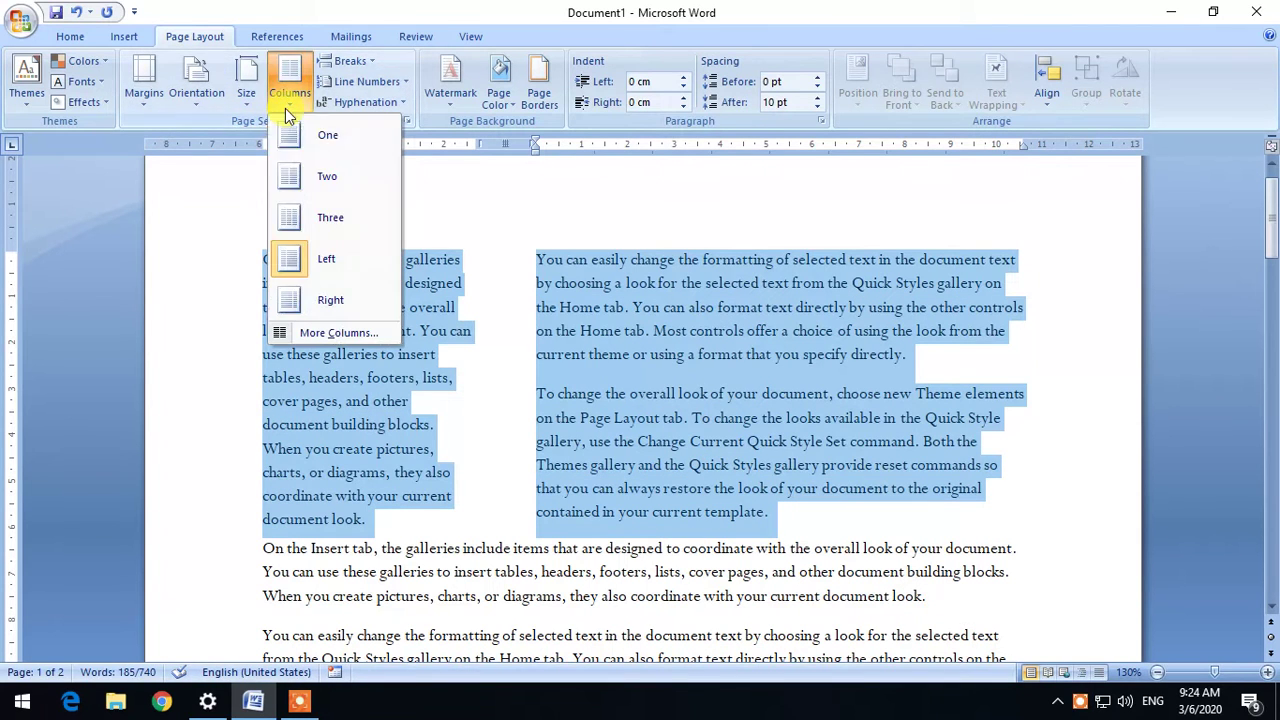
click(330, 300)
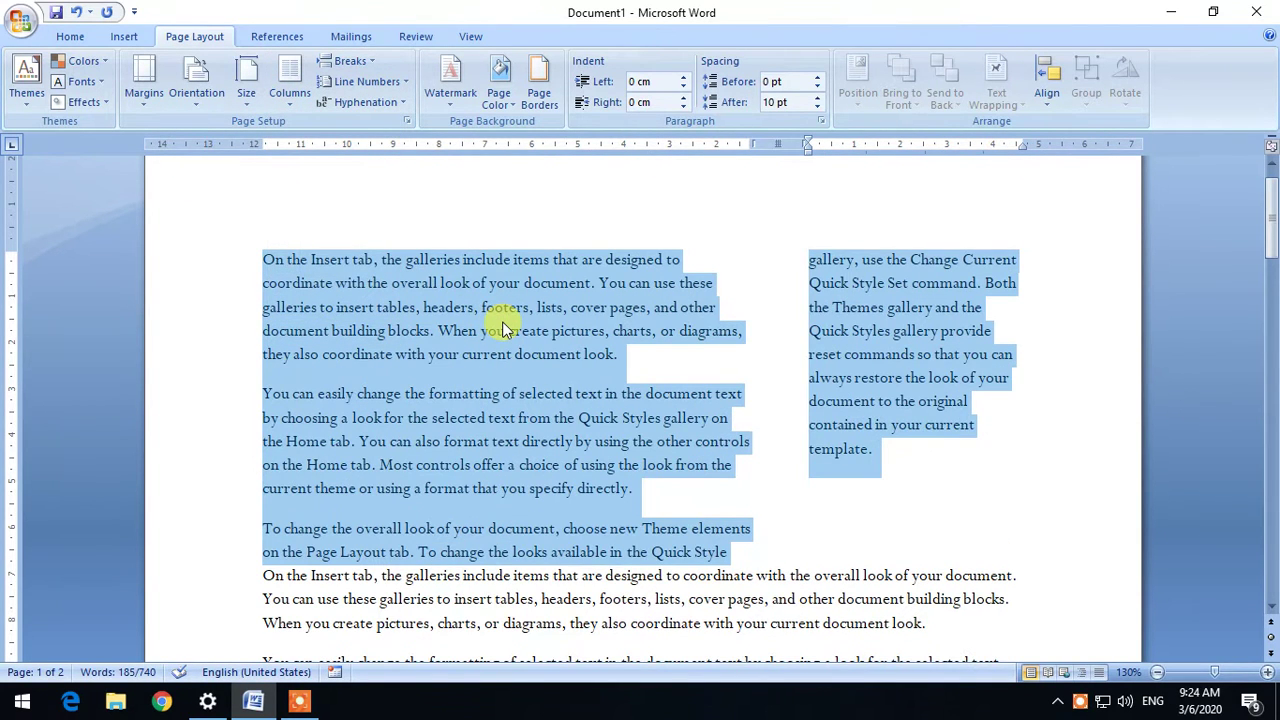
click(289, 98)
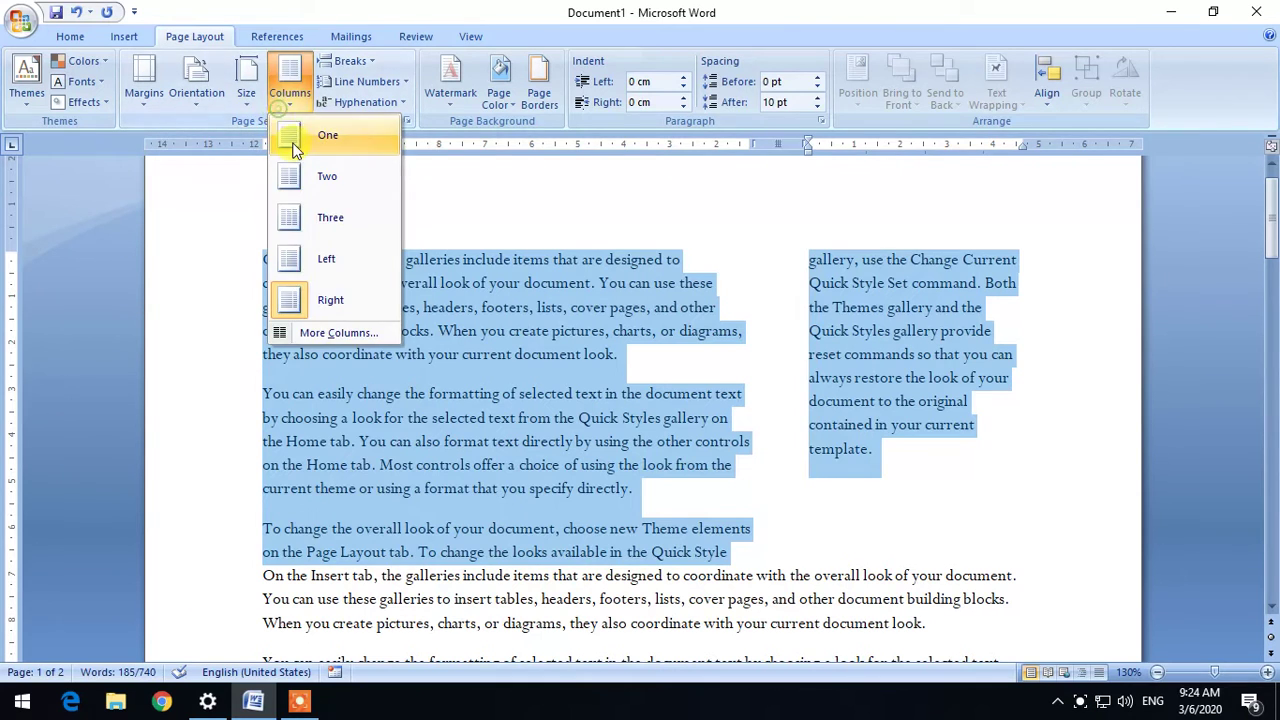
click(295, 140)
click(401, 419)
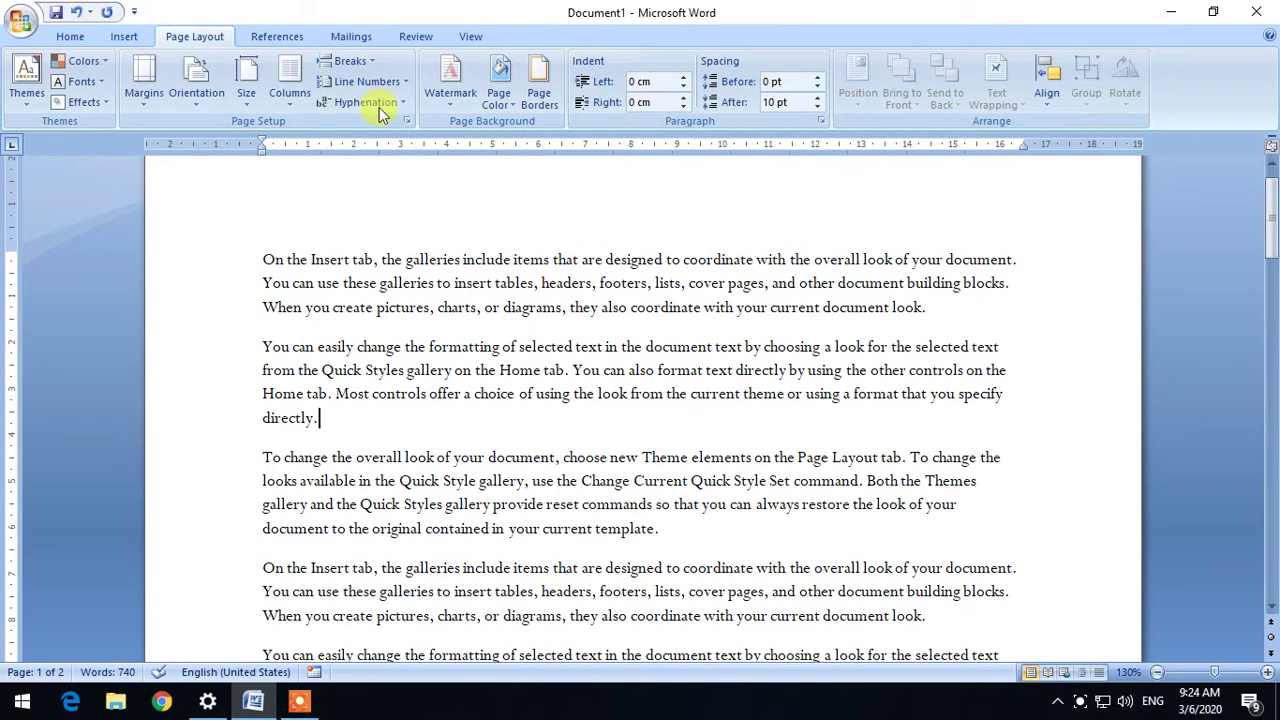
click(350, 62)
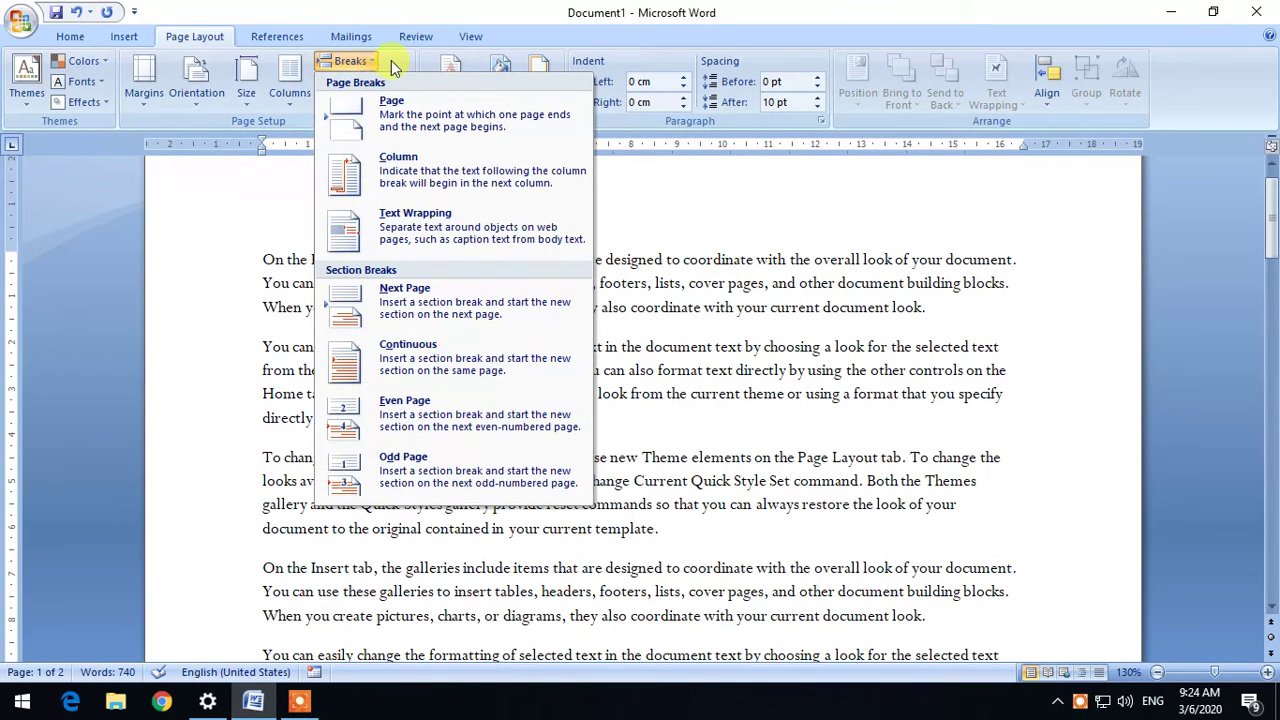
click(428, 8)
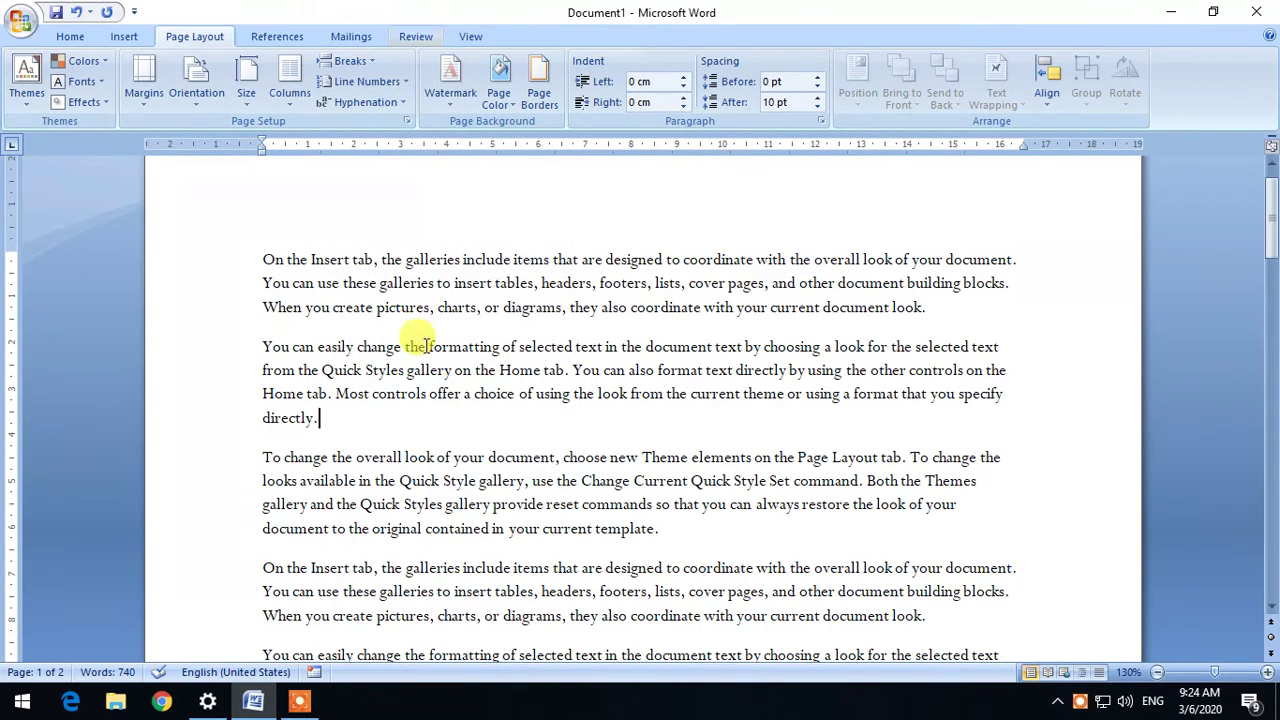
scroll(410, 445, down, 1)
drag(256, 414, 690, 487)
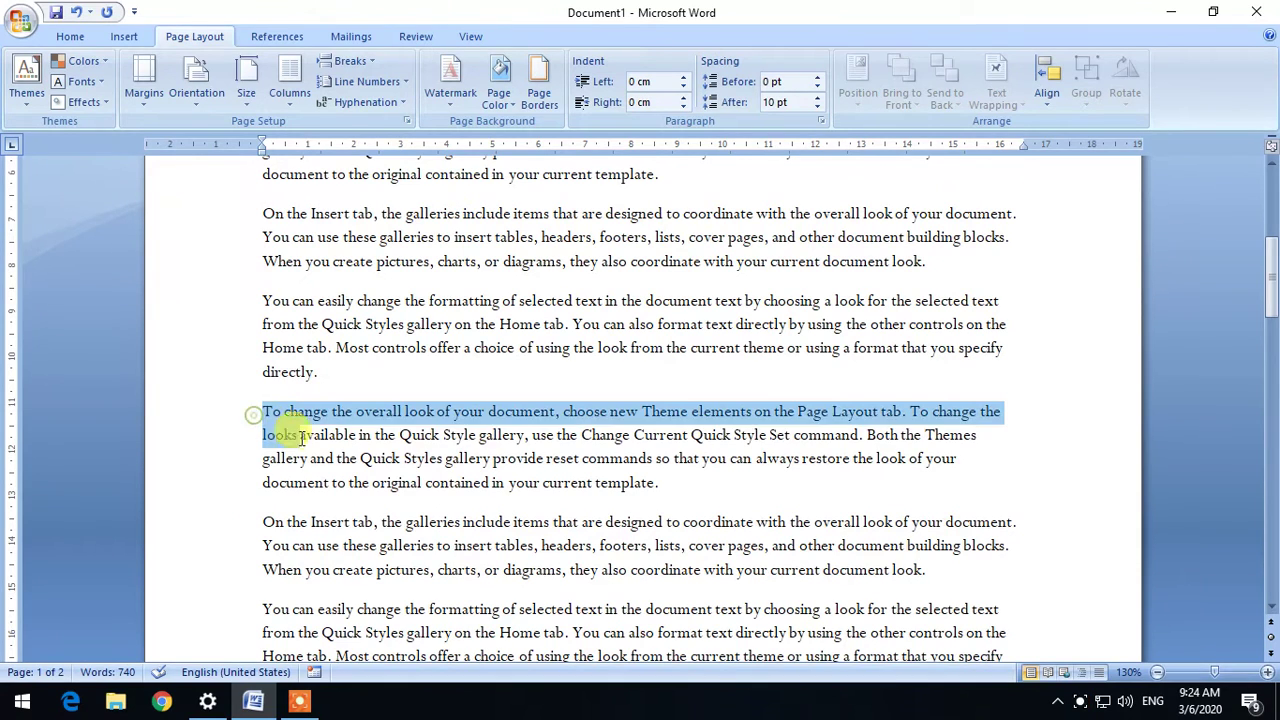
click(695, 492)
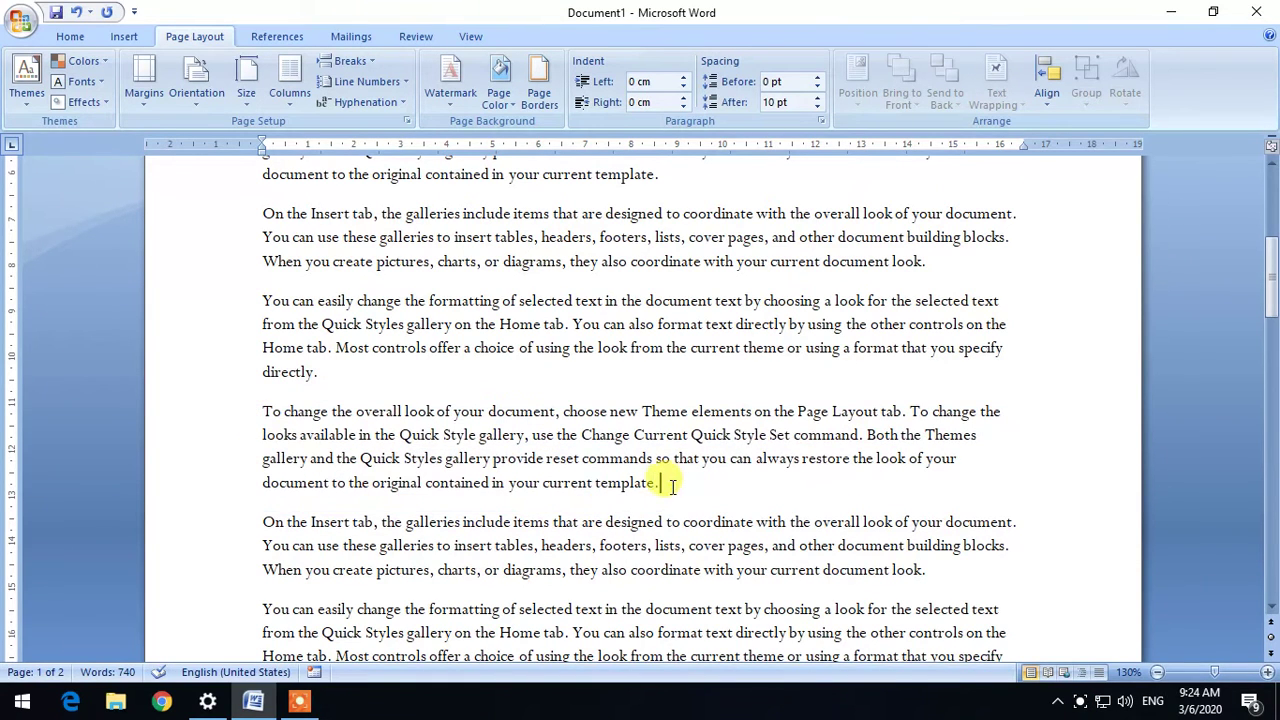
drag(262, 411, 645, 482)
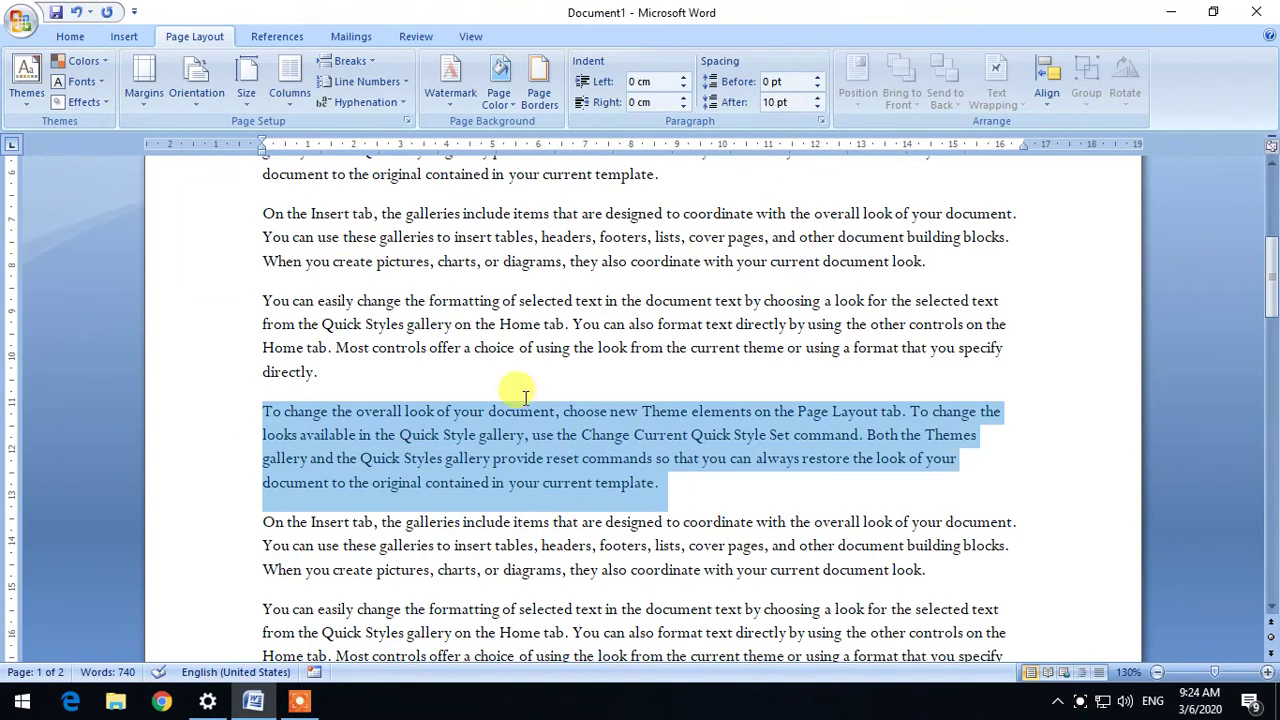
click(700, 497)
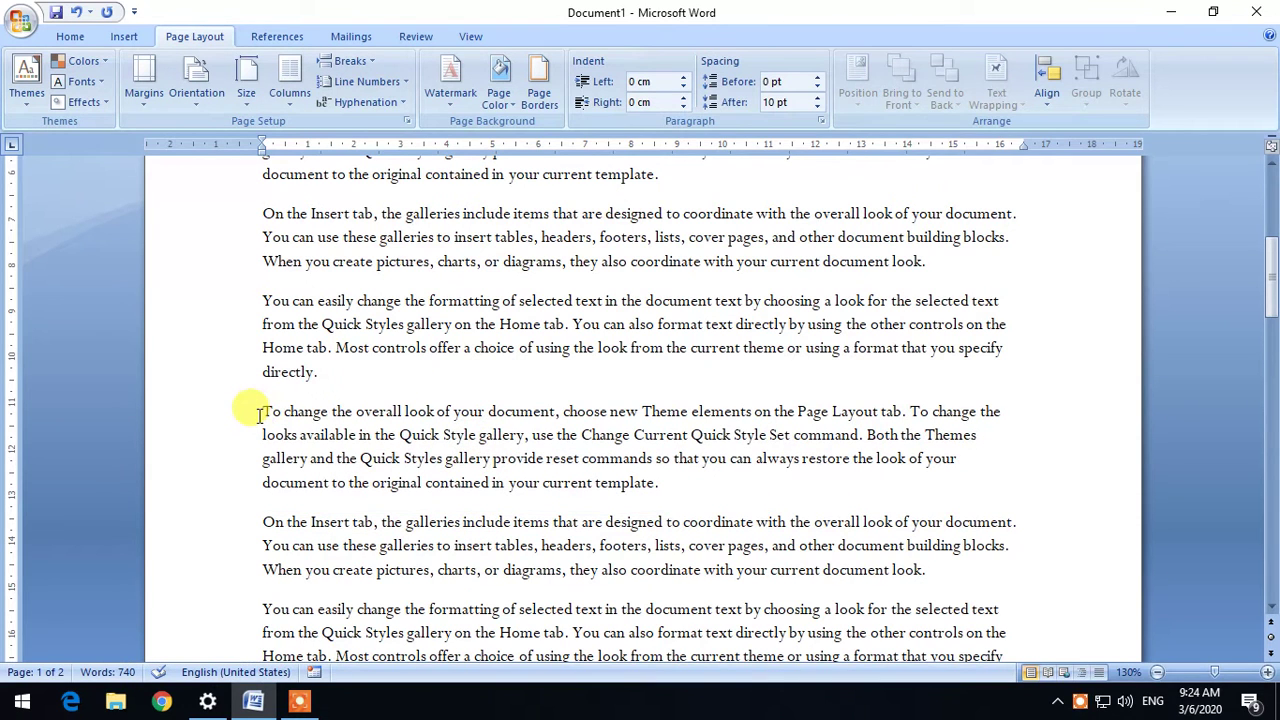
click(258, 414)
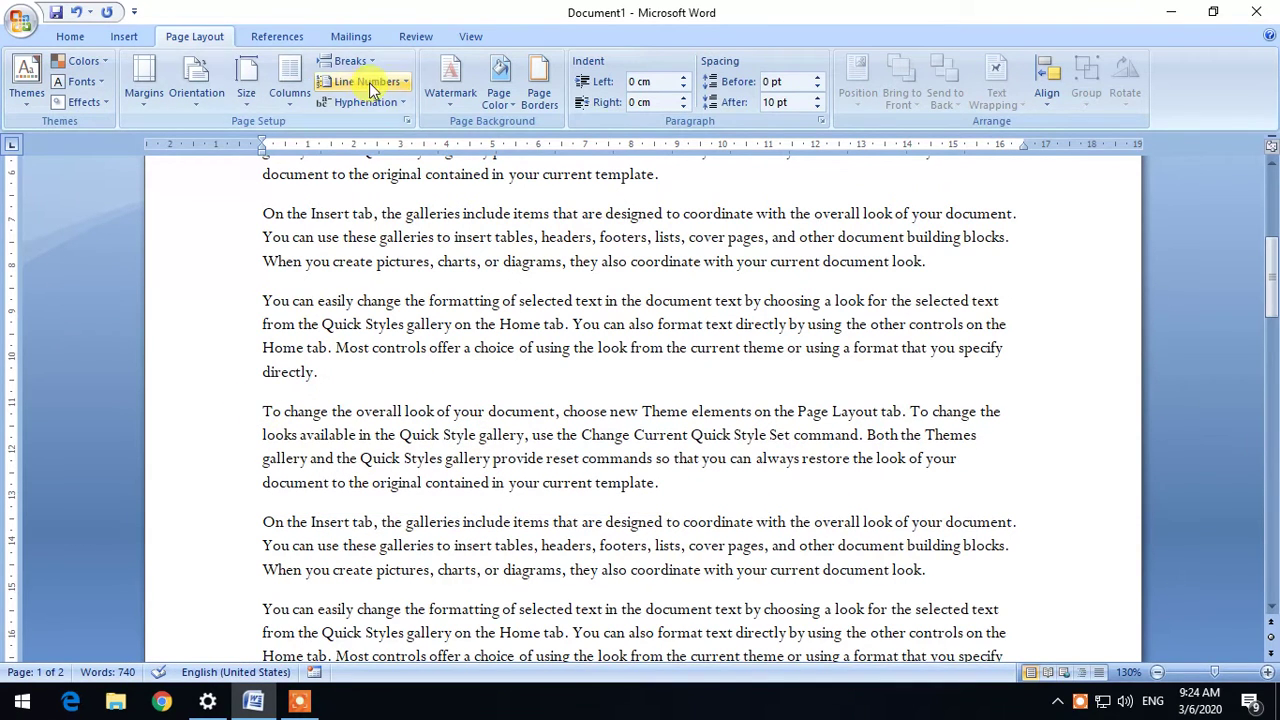
click(345, 61)
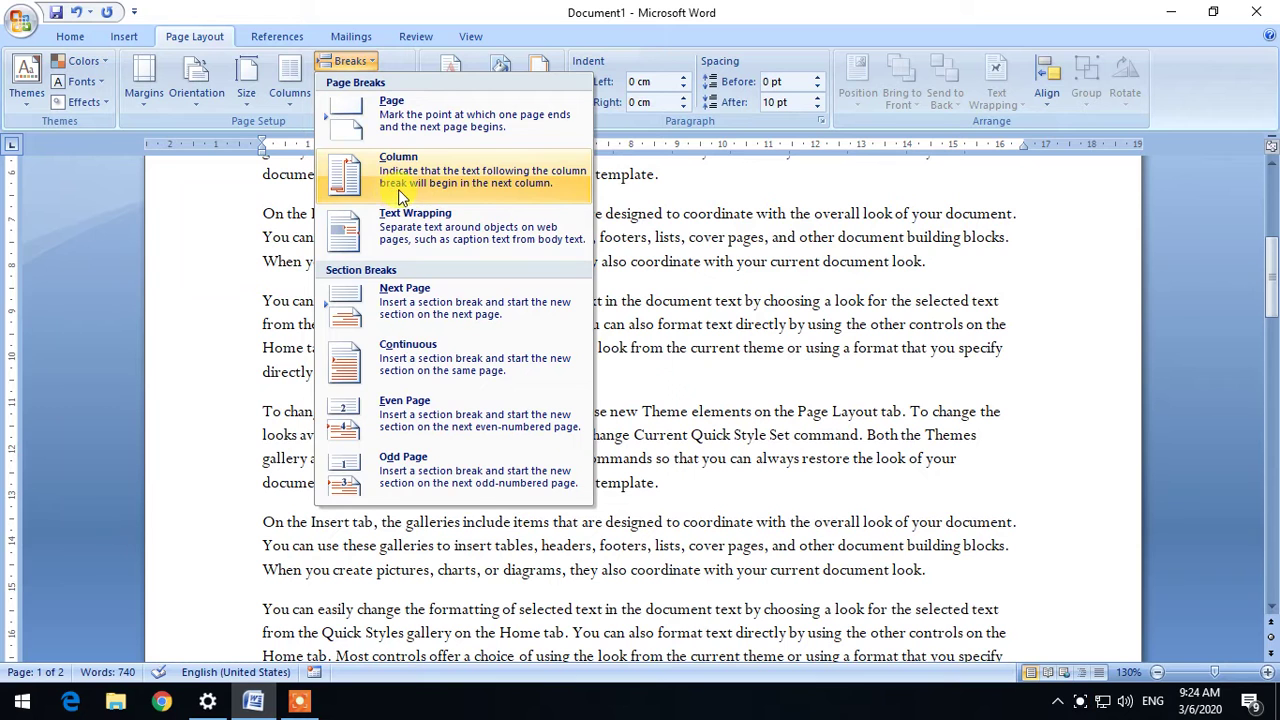
click(395, 118)
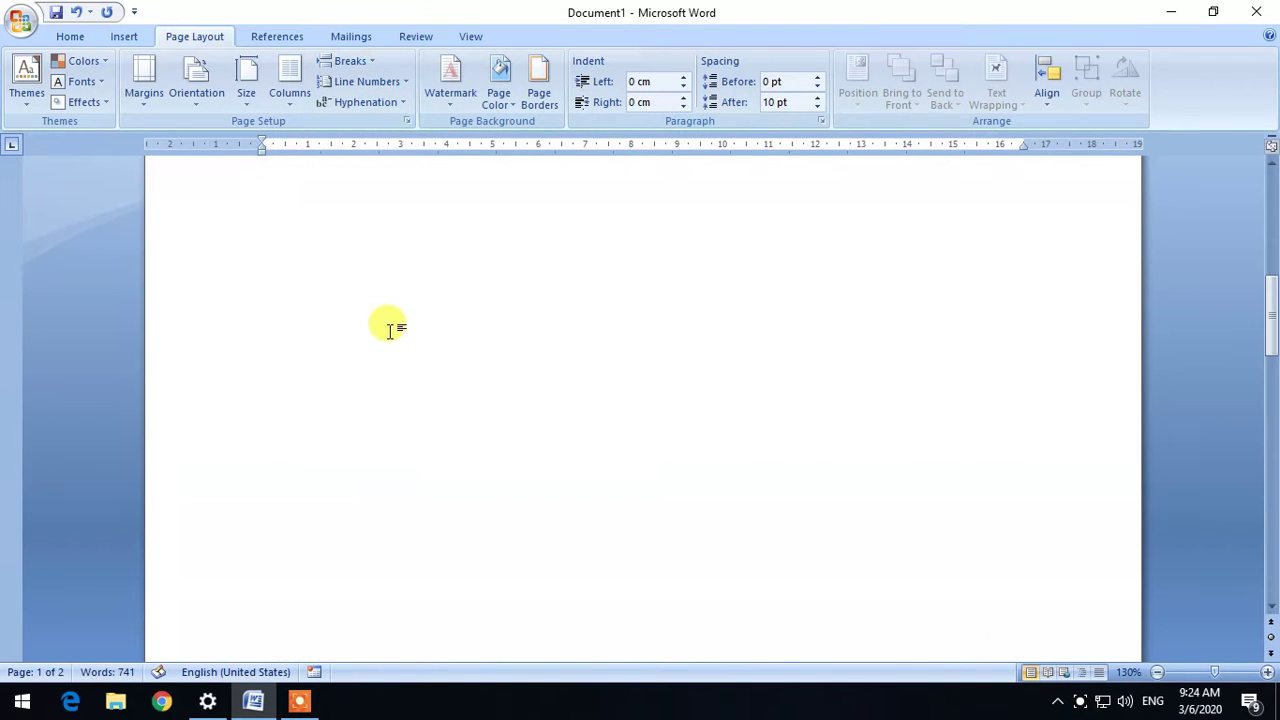
key(ctrl+z)
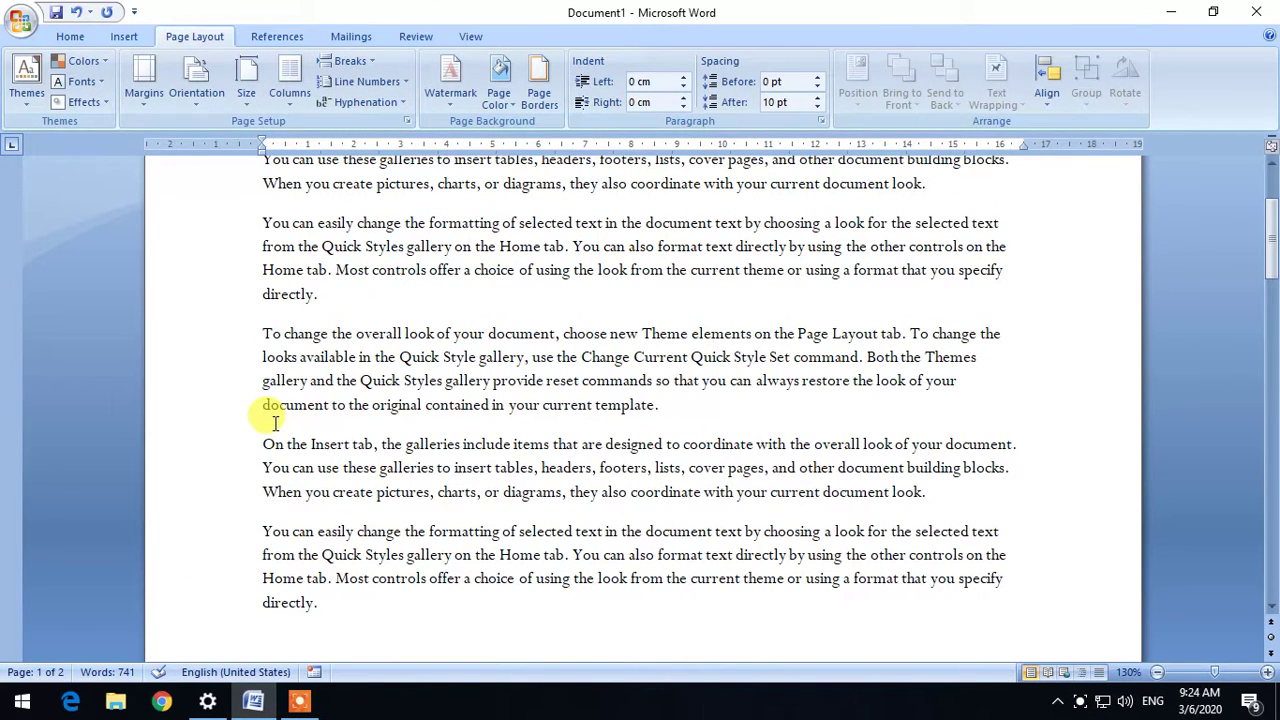
key(ctrl+z)
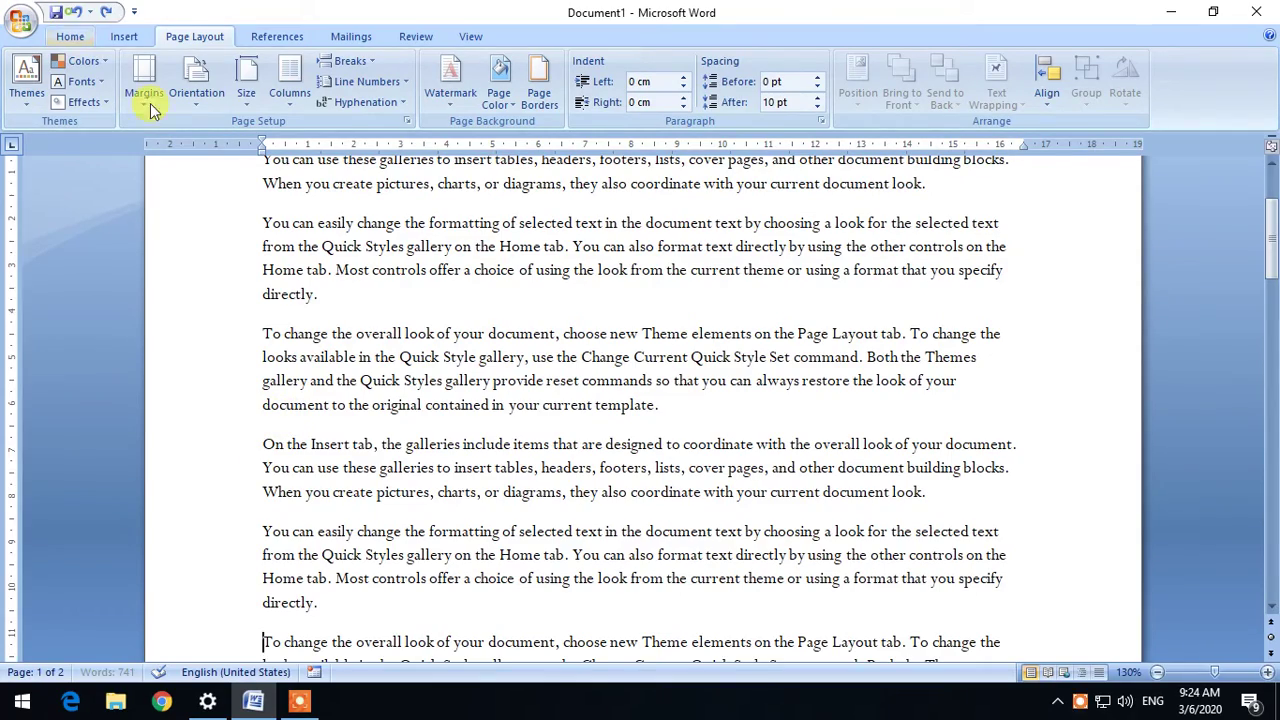
scroll(380, 340, down, 5)
scroll(371, 363, up, 2)
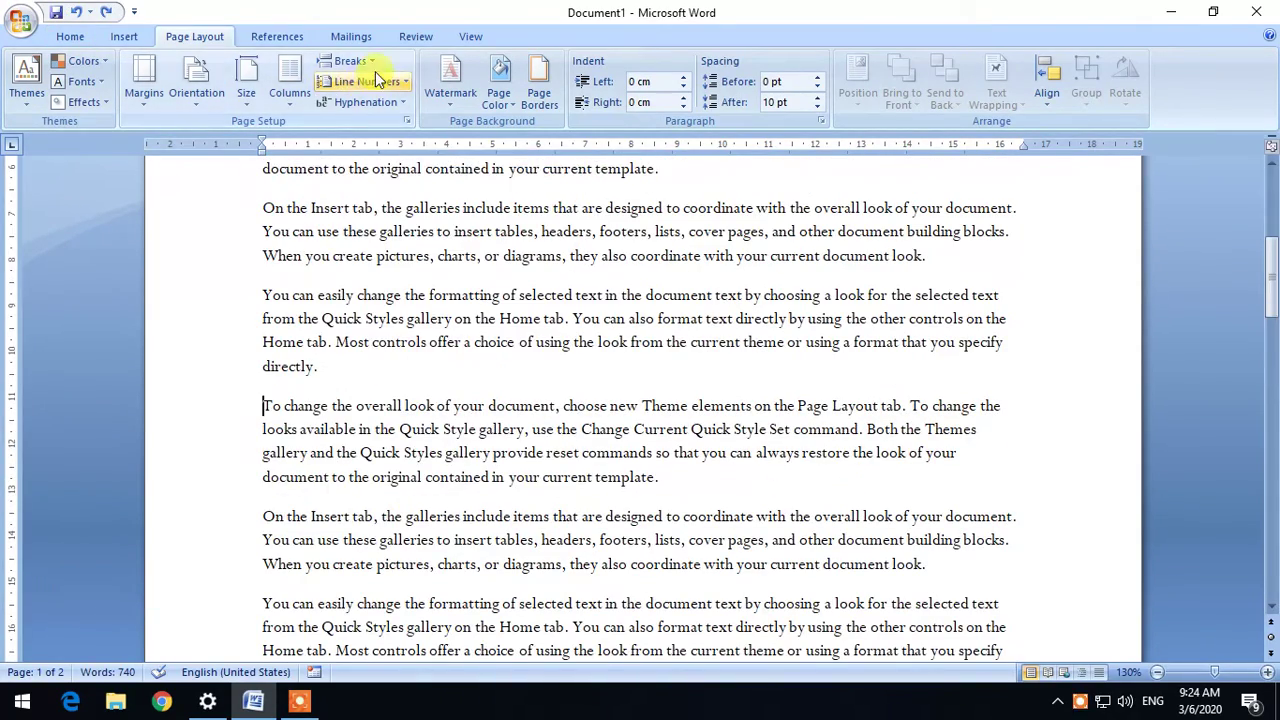
click(350, 61)
click(442, 187)
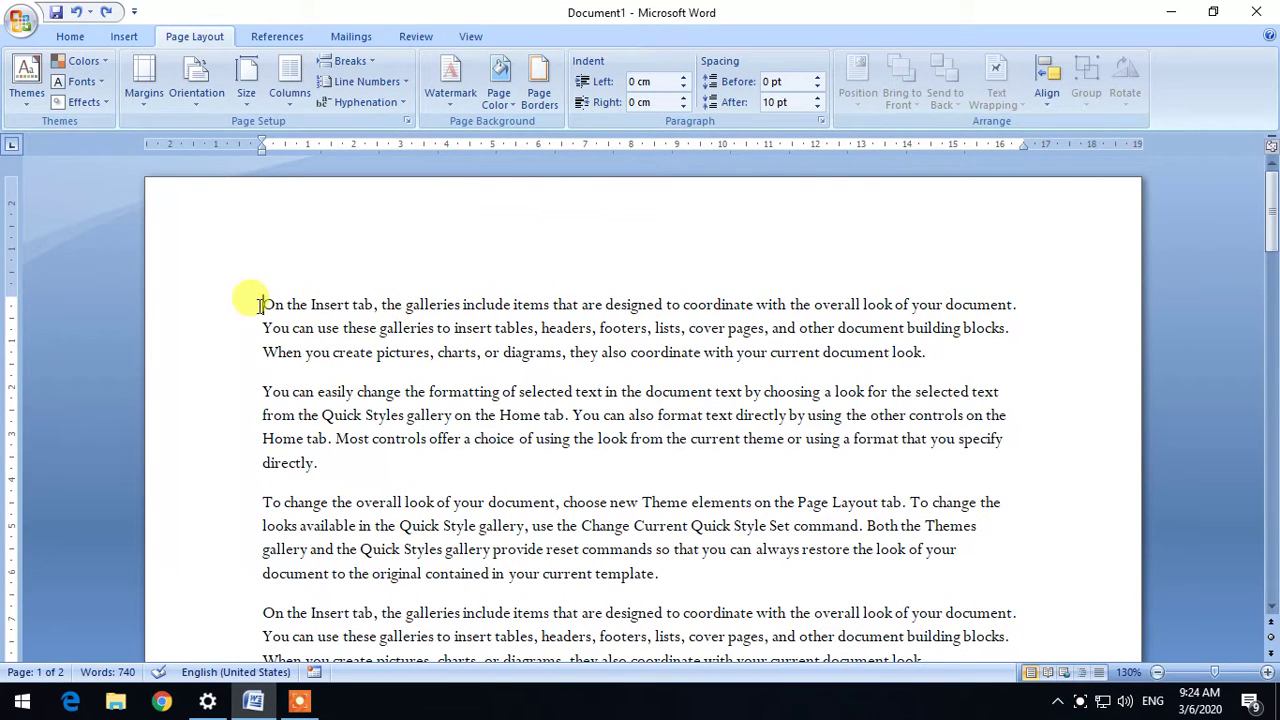
Set the first two paragraphs in two columns
drag(258, 304, 318, 462)
click(289, 80)
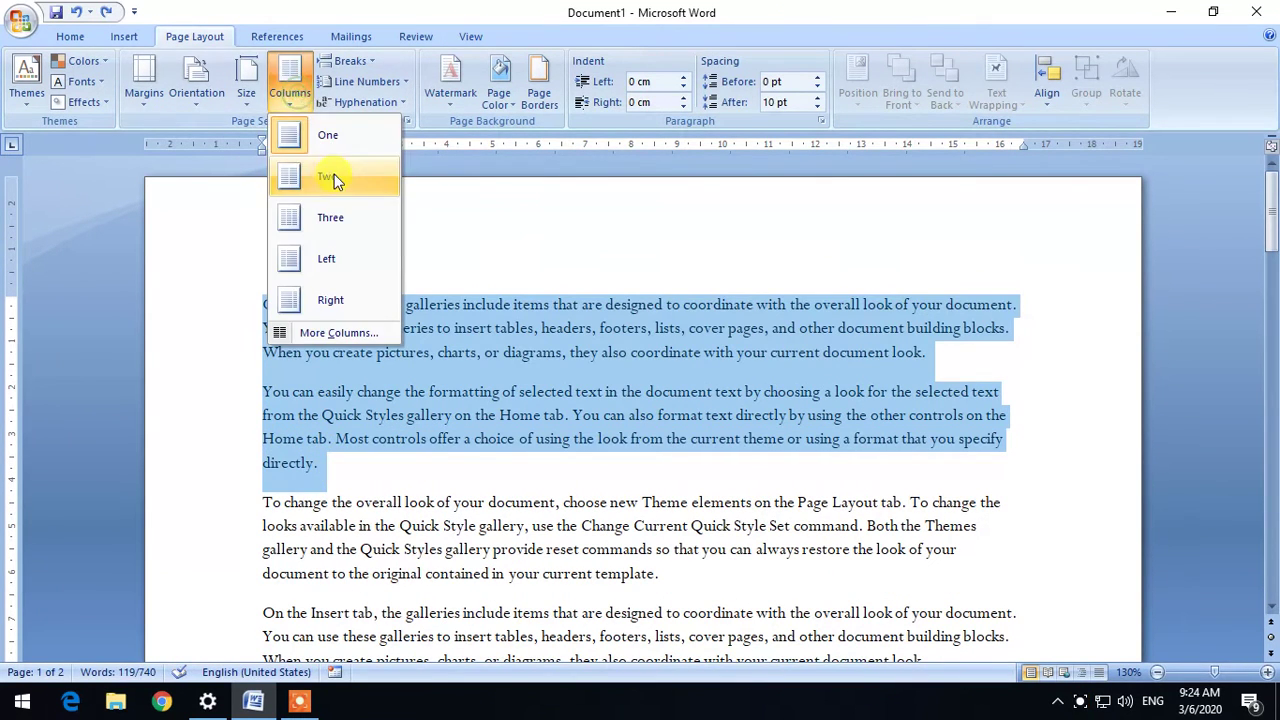
click(335, 178)
click(625, 486)
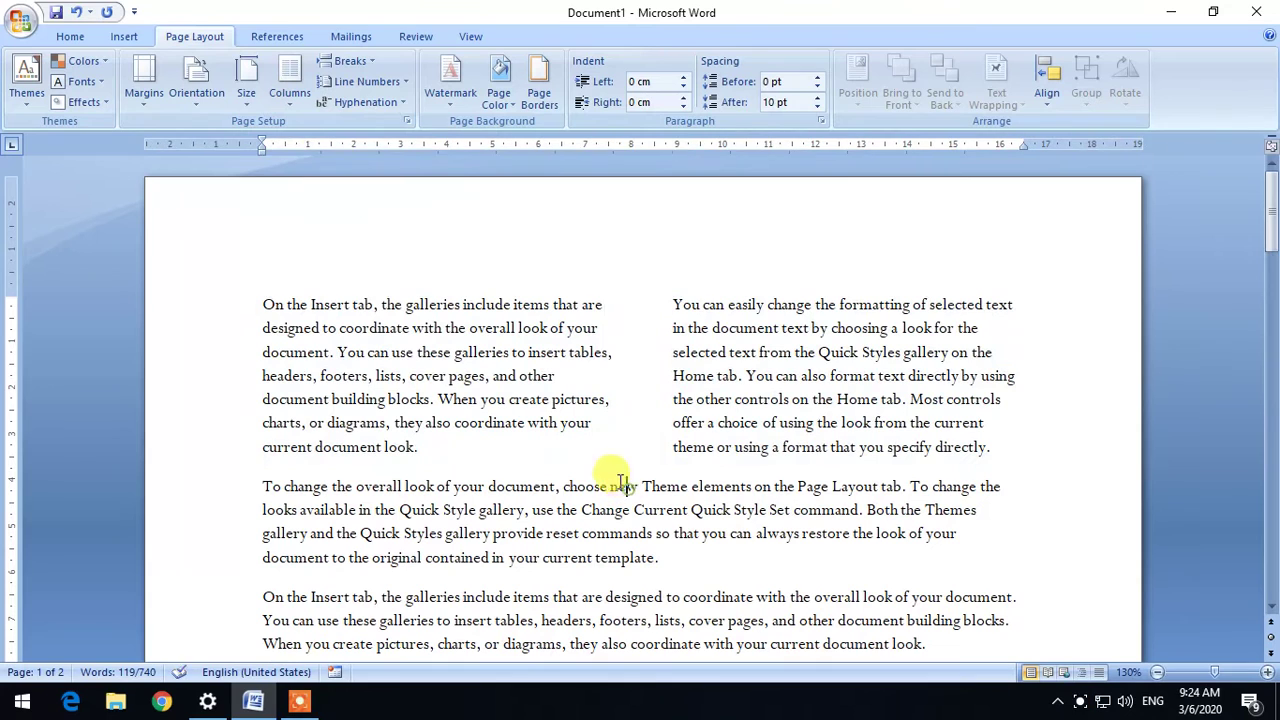
Insert a column break before the "When" sentence, then undo it
click(677, 306)
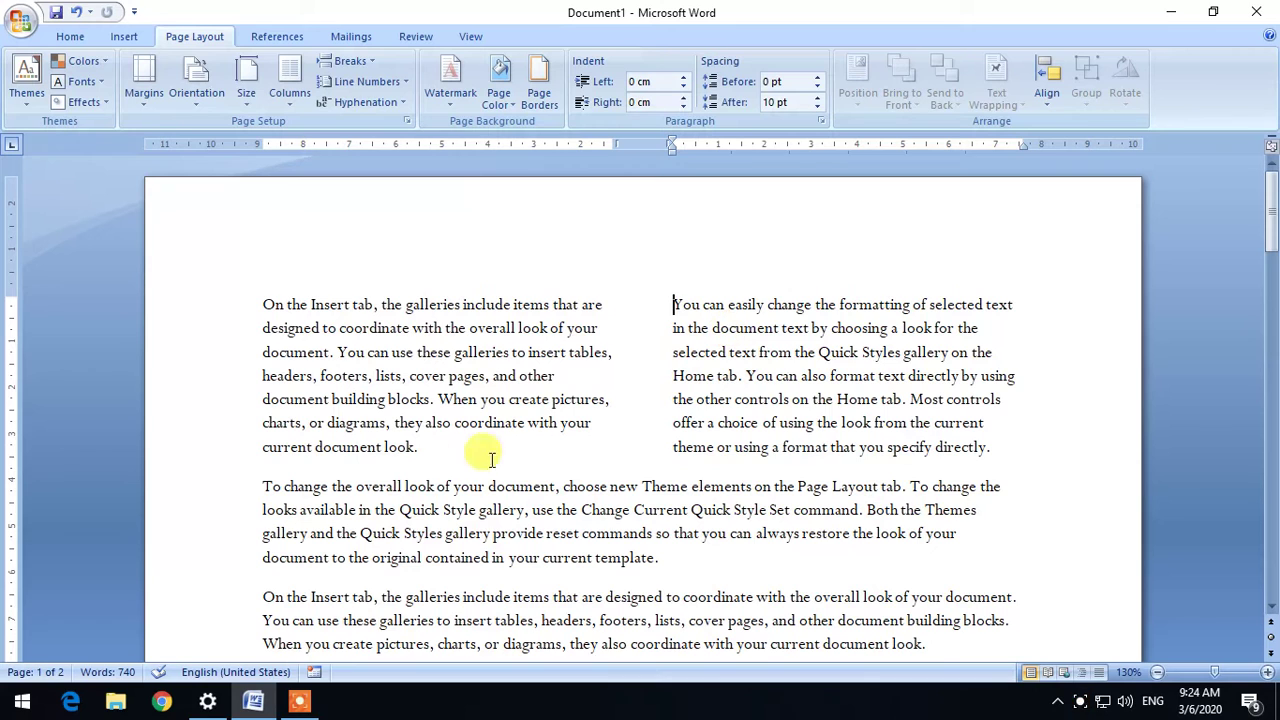
click(443, 453)
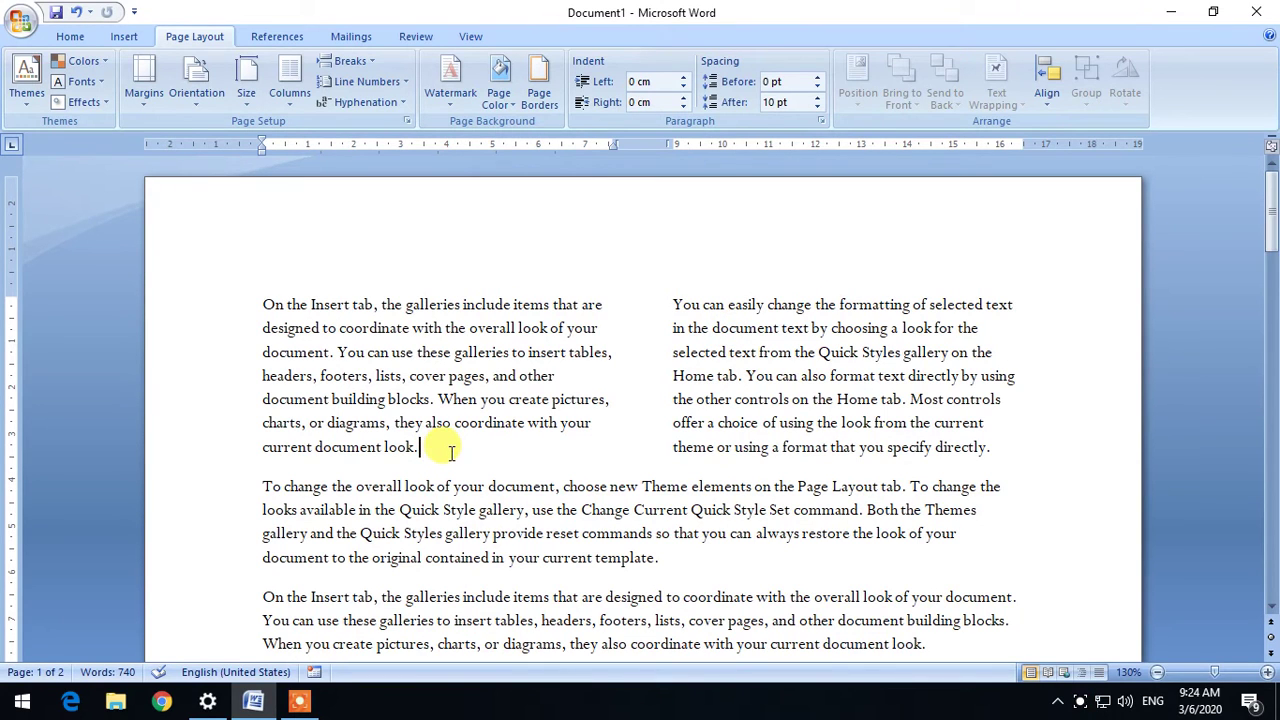
click(440, 400)
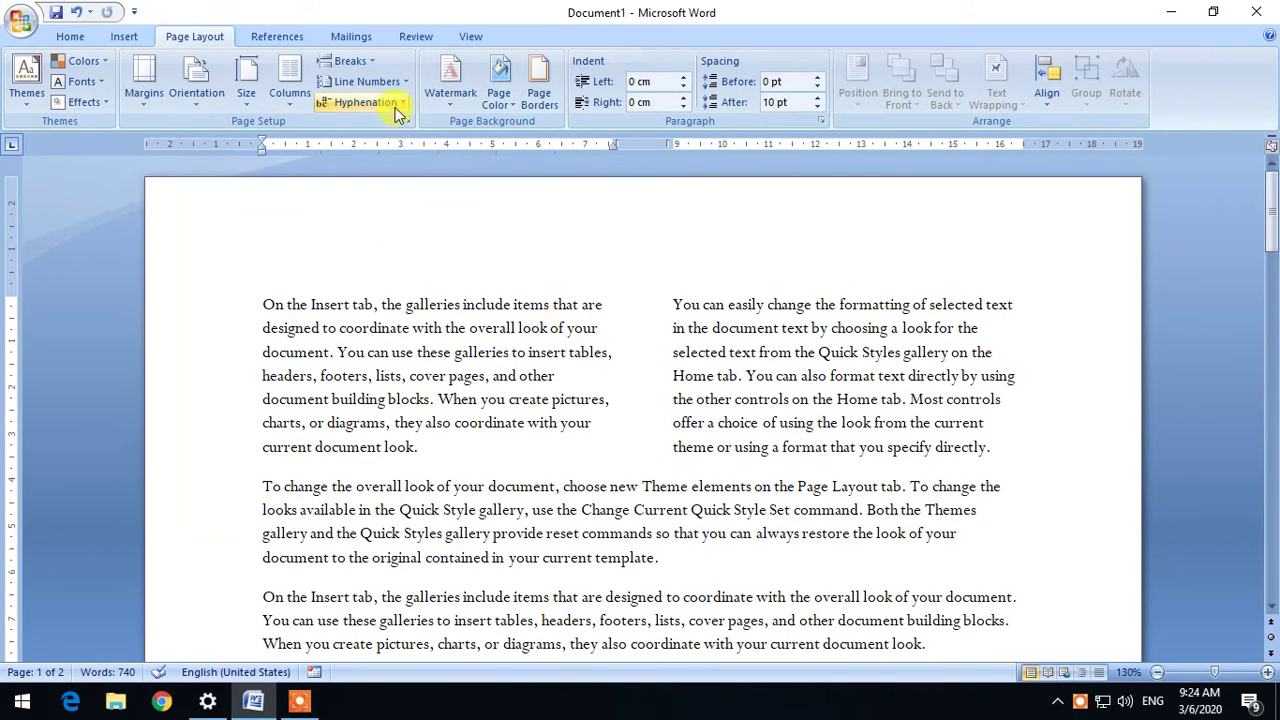
click(345, 62)
click(396, 167)
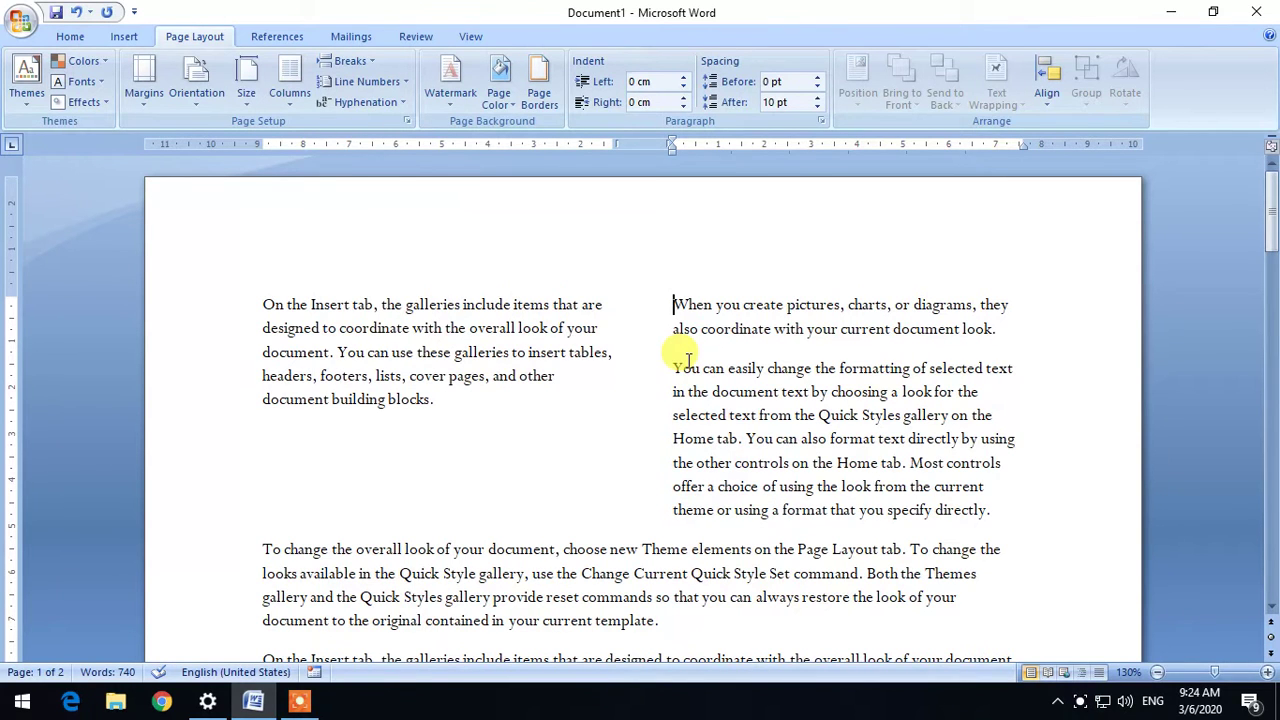
click(78, 14)
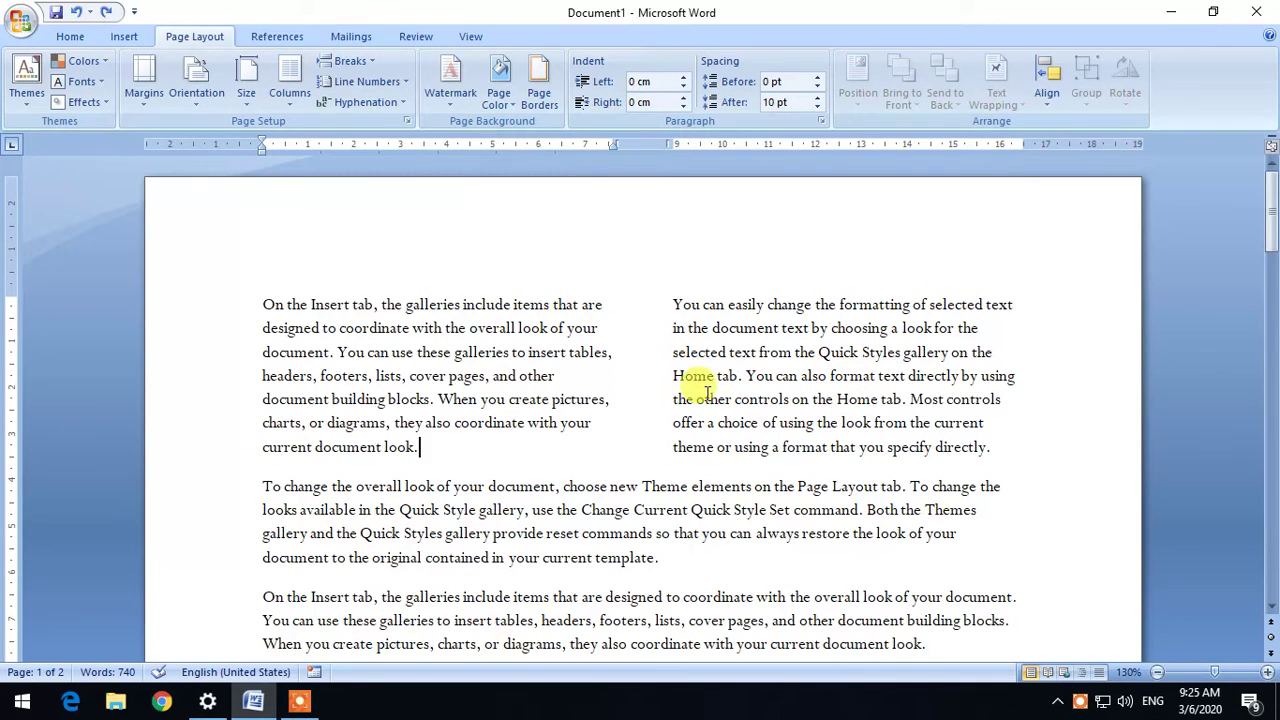
Try a column break at "You can also", then undo it and the two-column layout
click(745, 376)
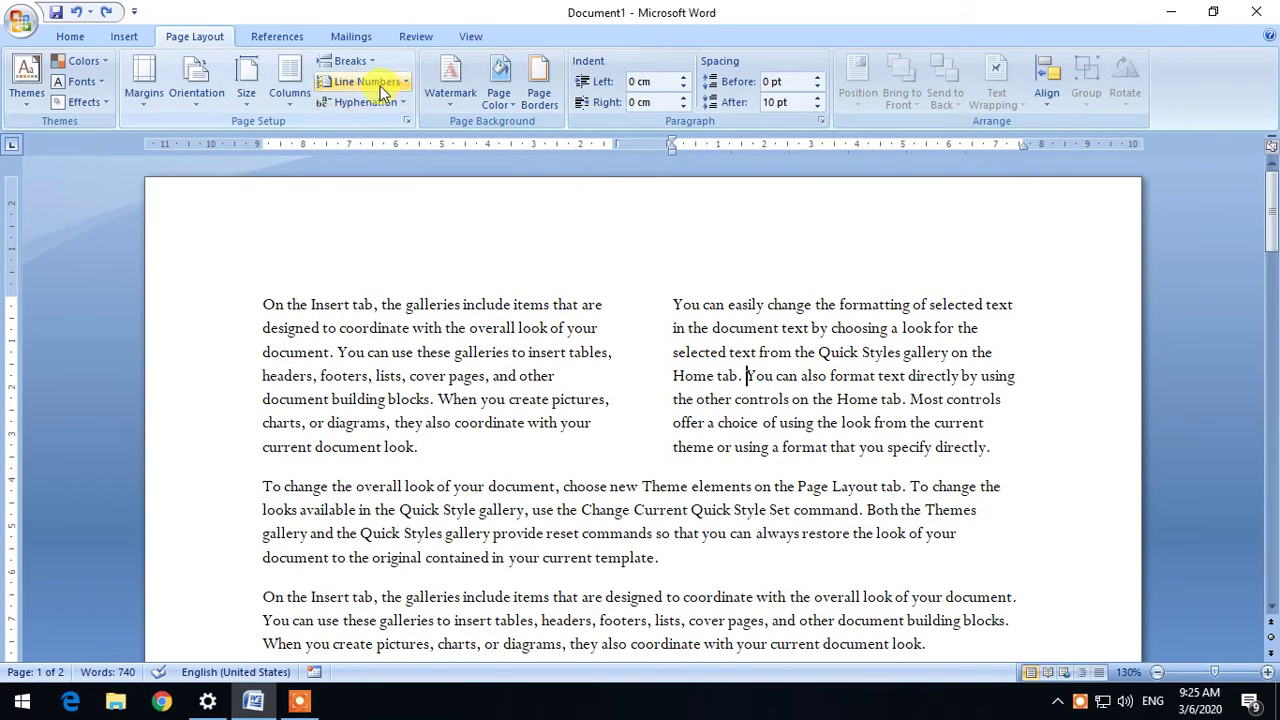
click(350, 61)
click(437, 182)
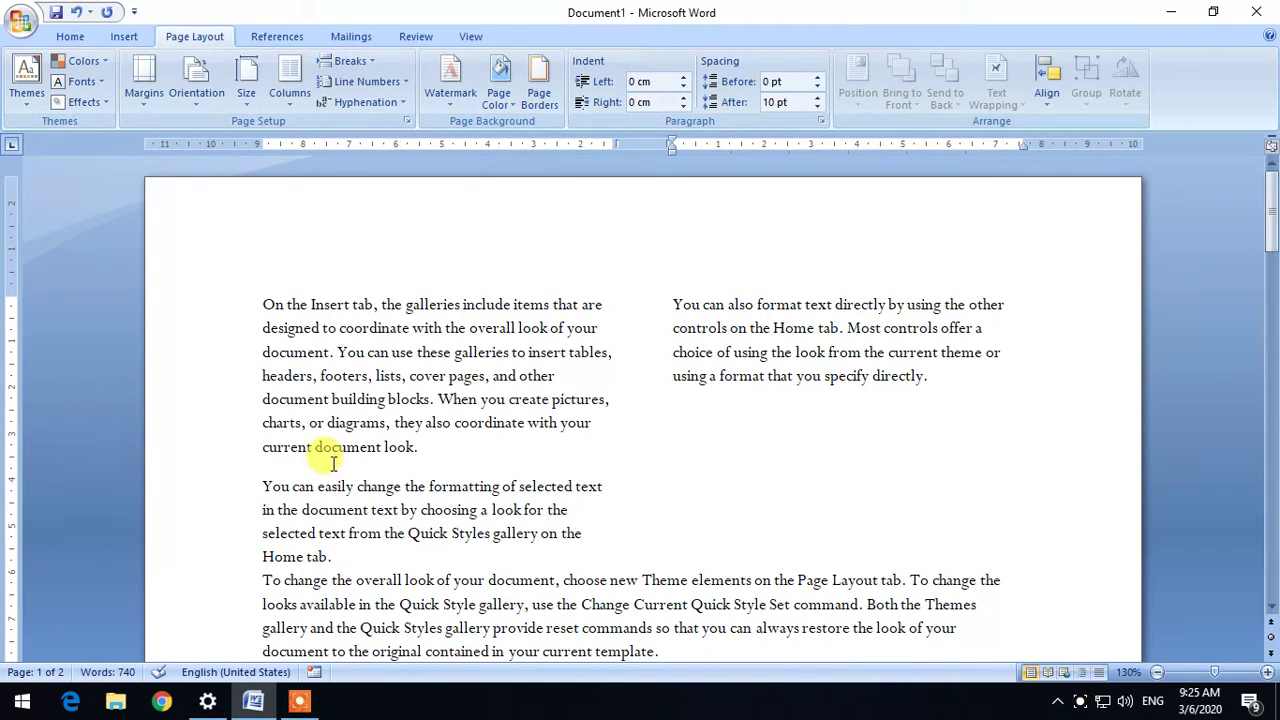
click(74, 14)
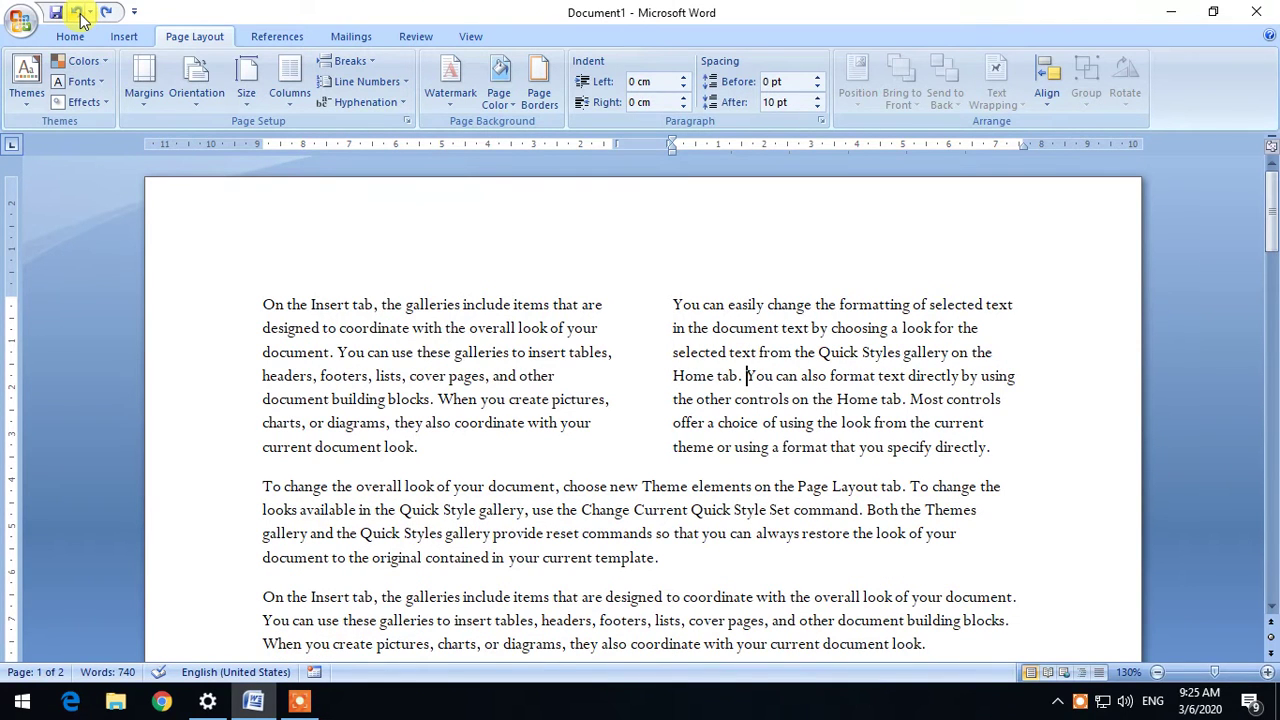
click(80, 16)
click(406, 464)
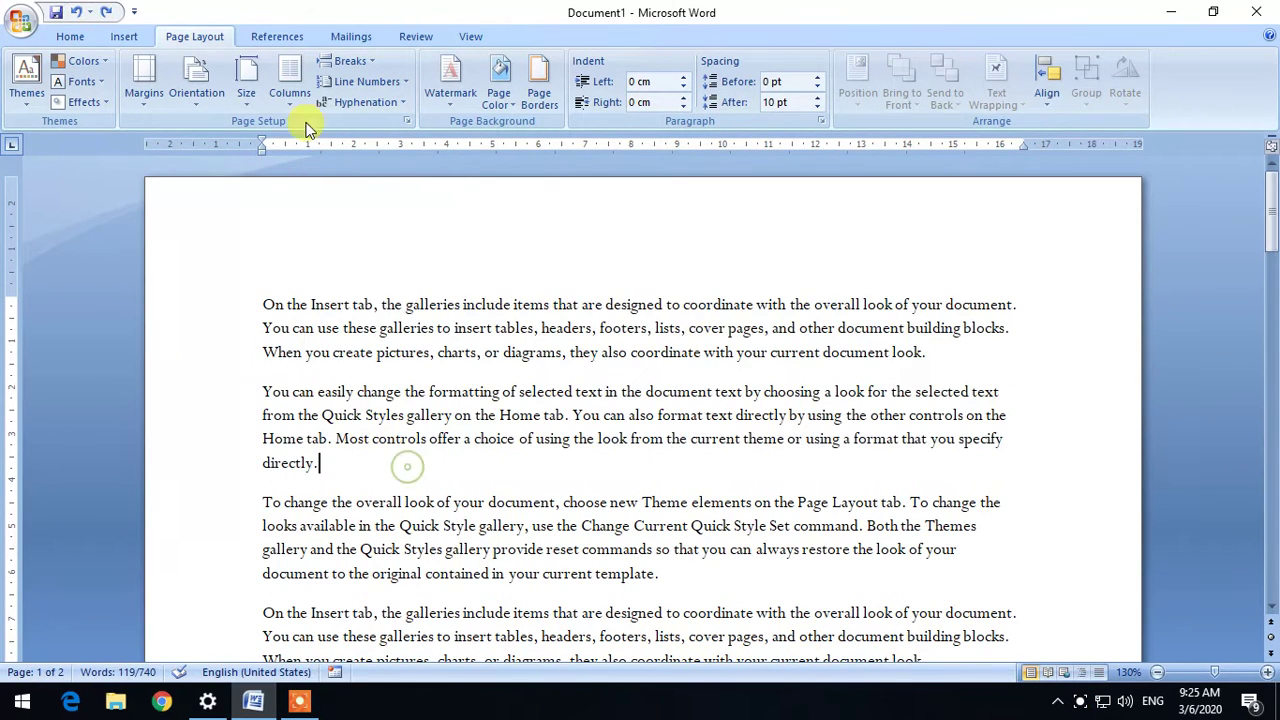
click(380, 72)
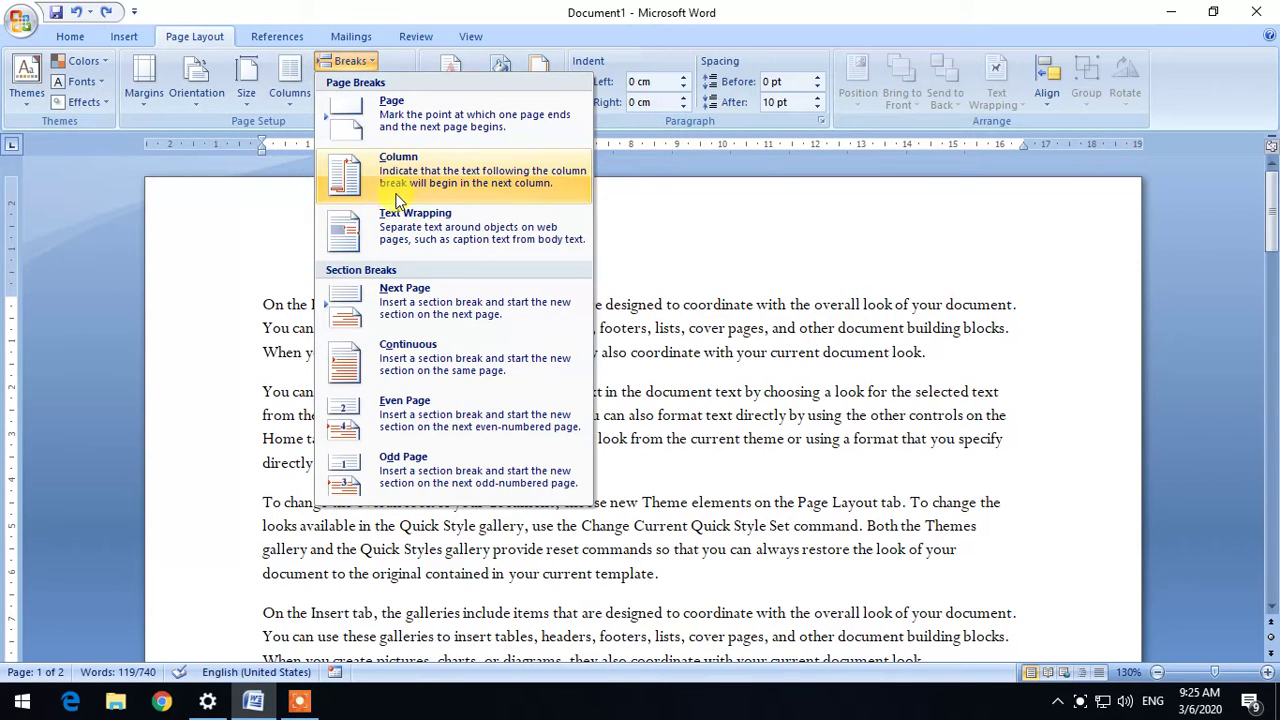
click(286, 414)
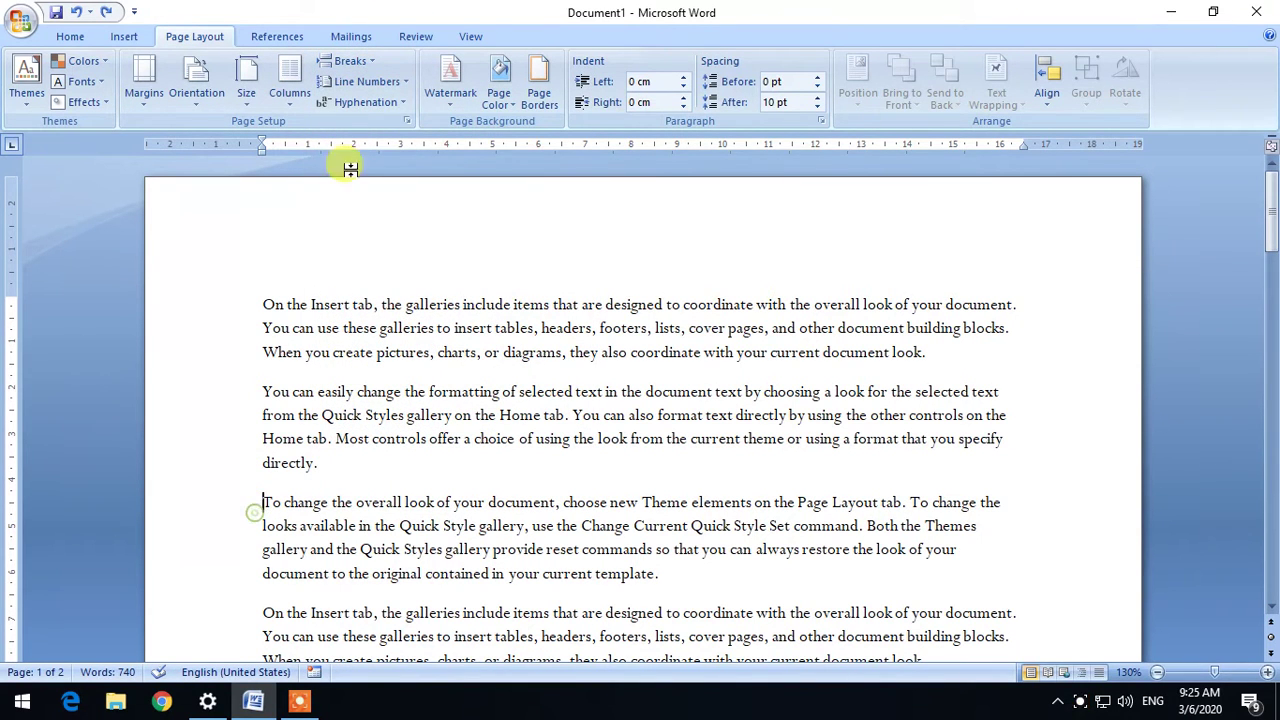
click(348, 61)
click(415, 230)
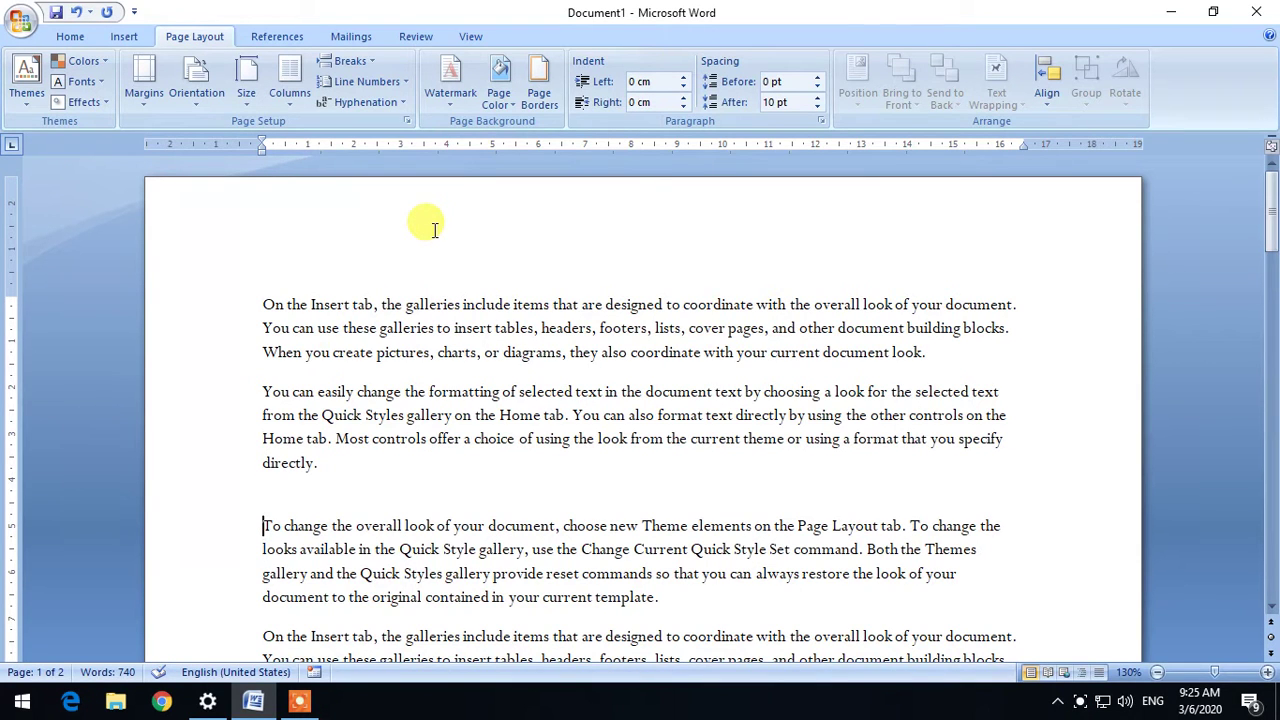
click(350, 61)
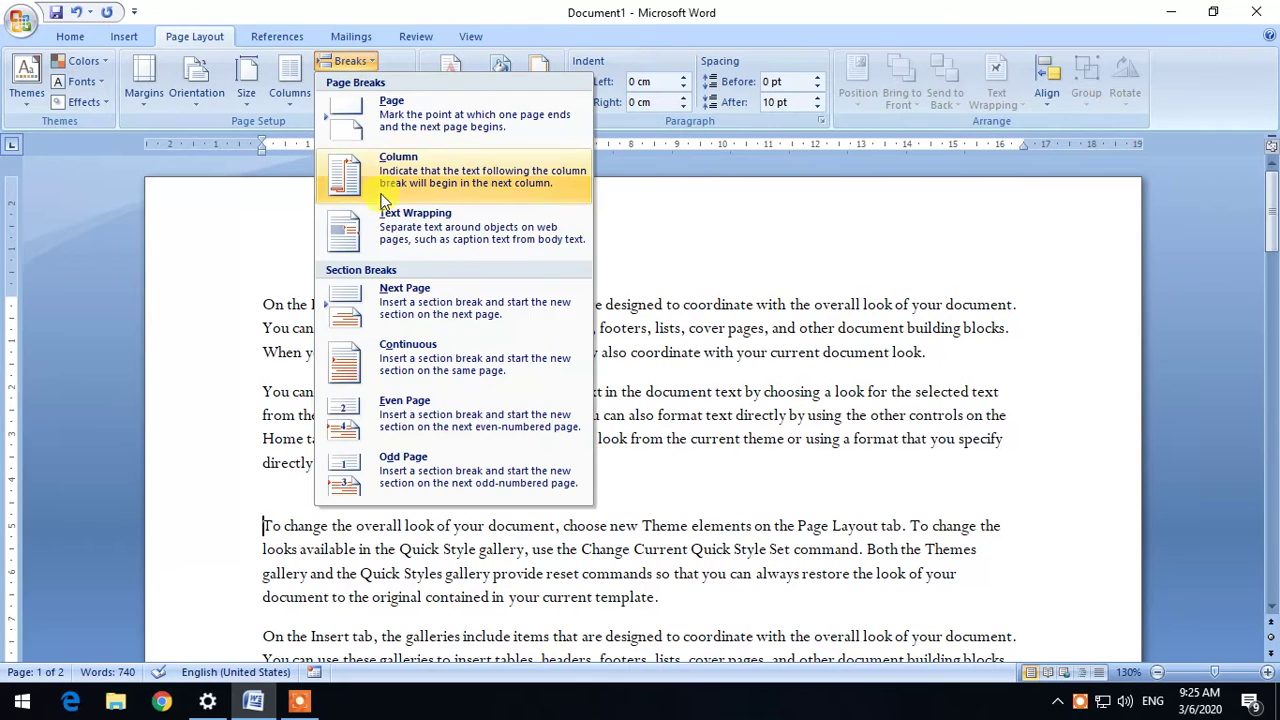
click(396, 244)
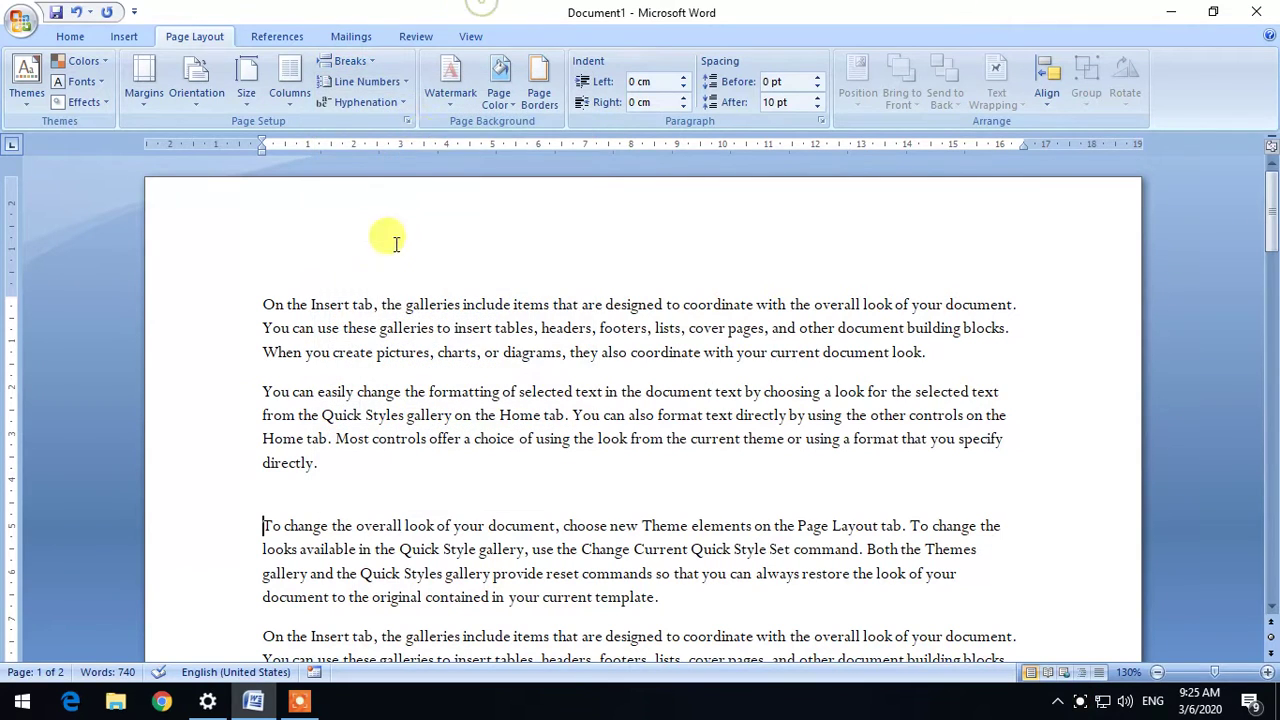
click(370, 62)
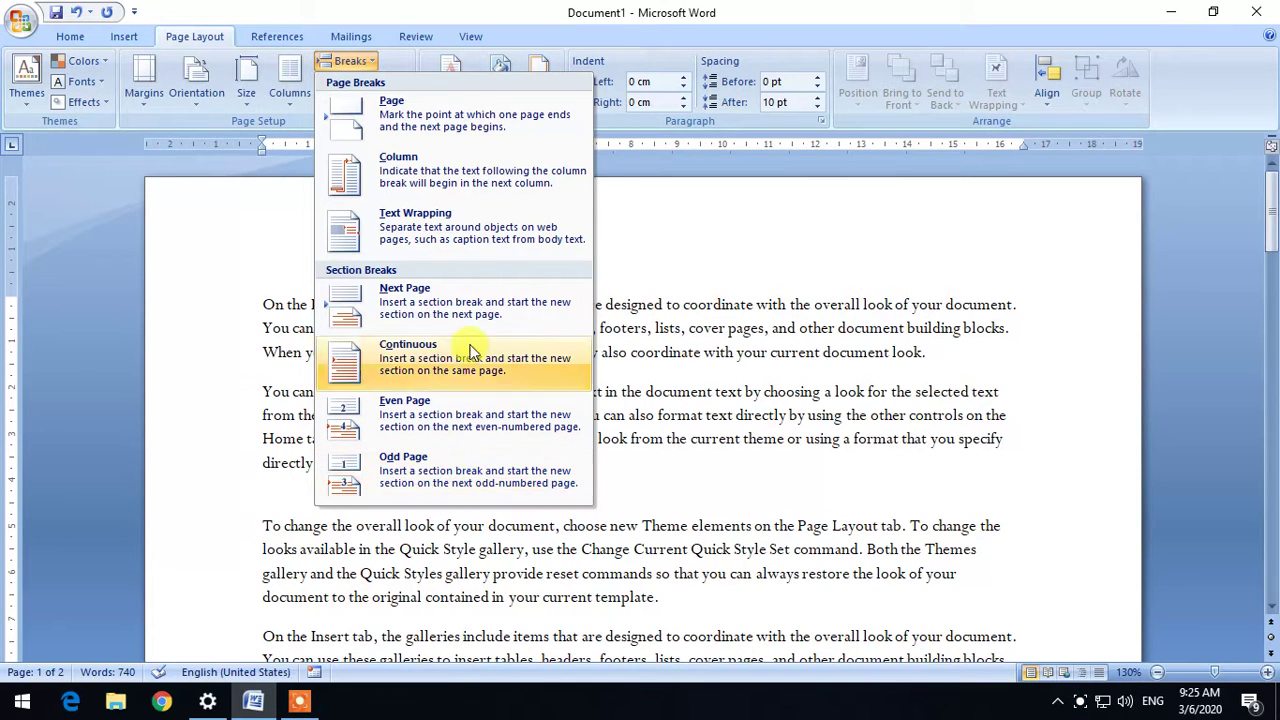
click(263, 523)
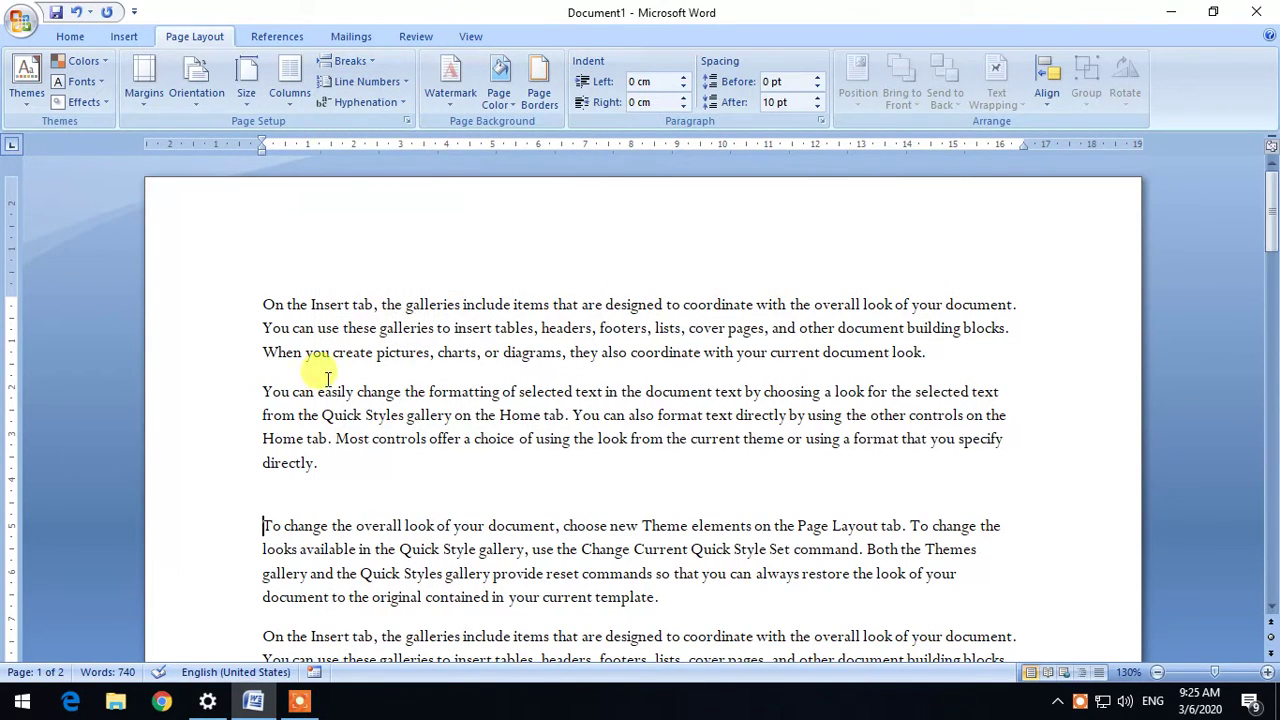
key(BackSpace)
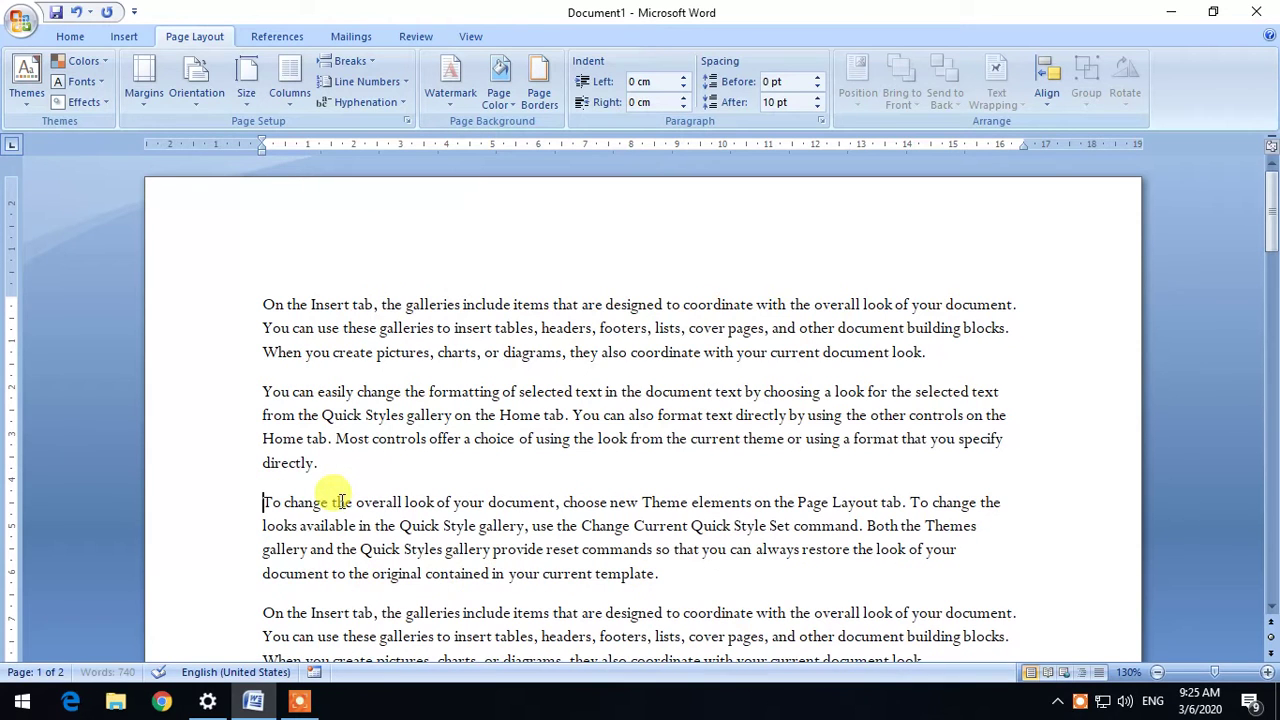
click(274, 302)
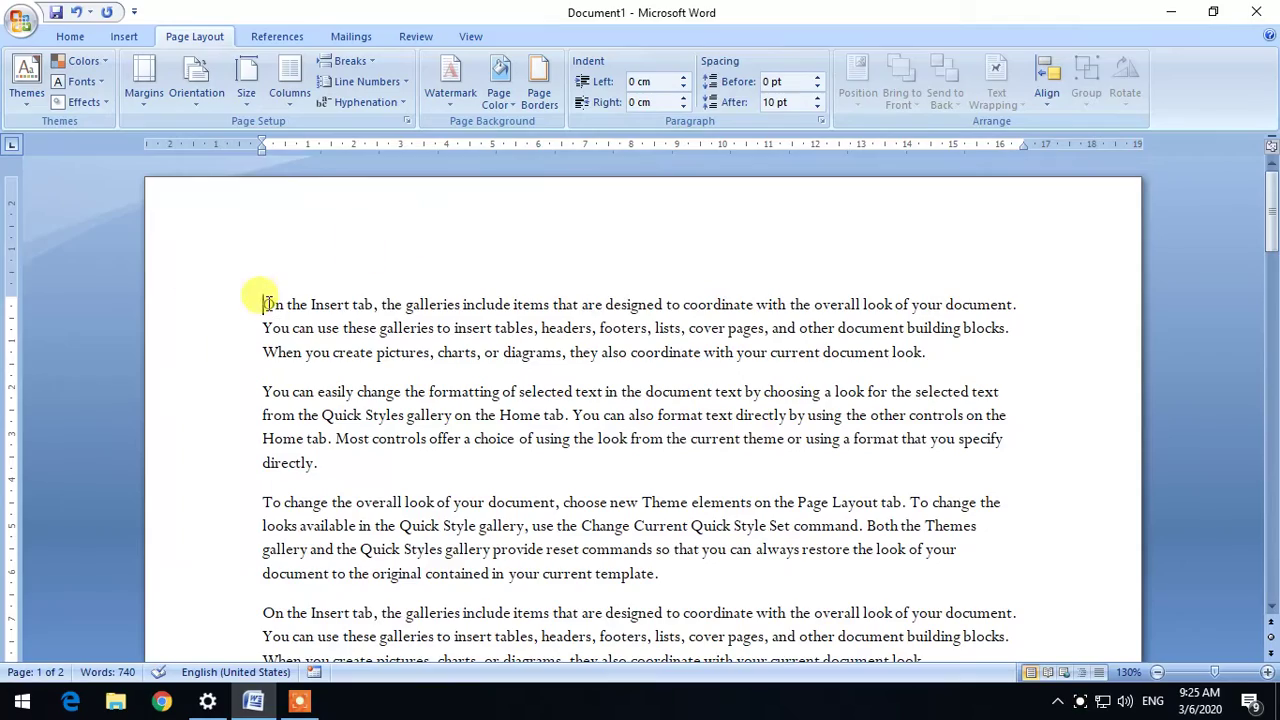
Try continuous line numbering, then undo it
scroll(500, 460, down, 4)
scroll(457, 491, down, 2)
scroll(303, 449, up, 4)
scroll(303, 449, up, 2)
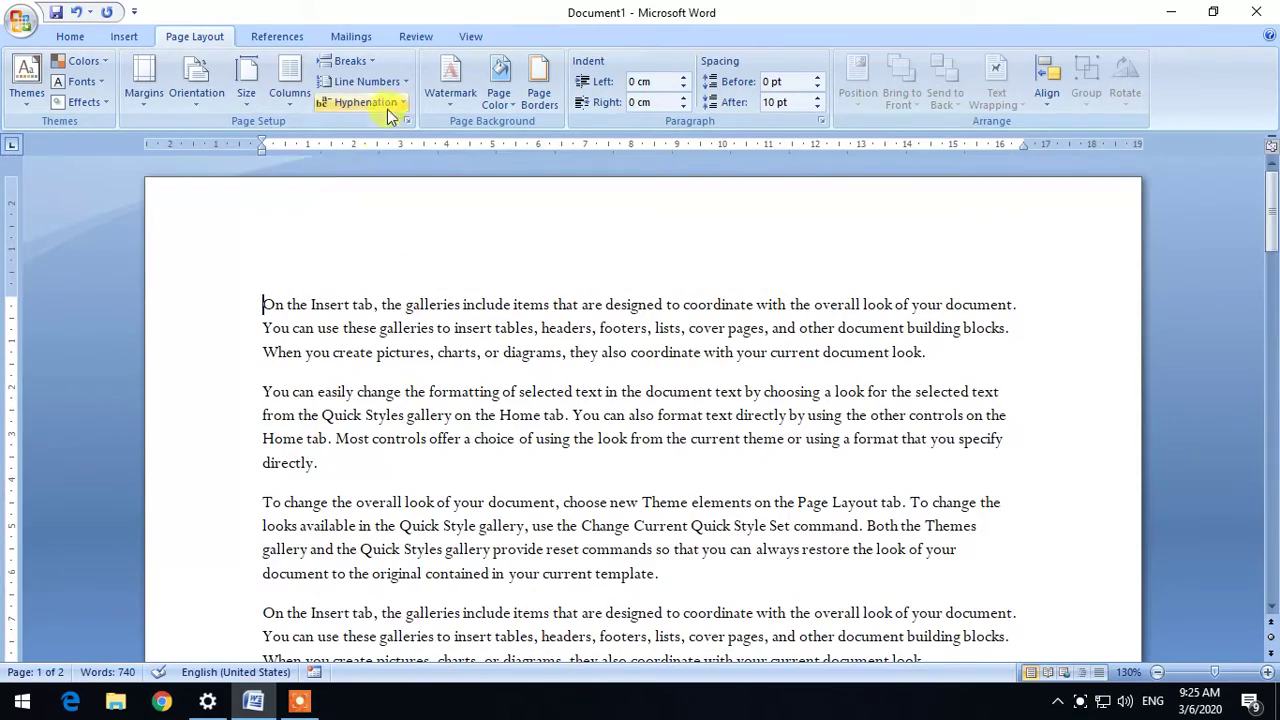
click(365, 81)
click(366, 146)
scroll(320, 386, down, 2)
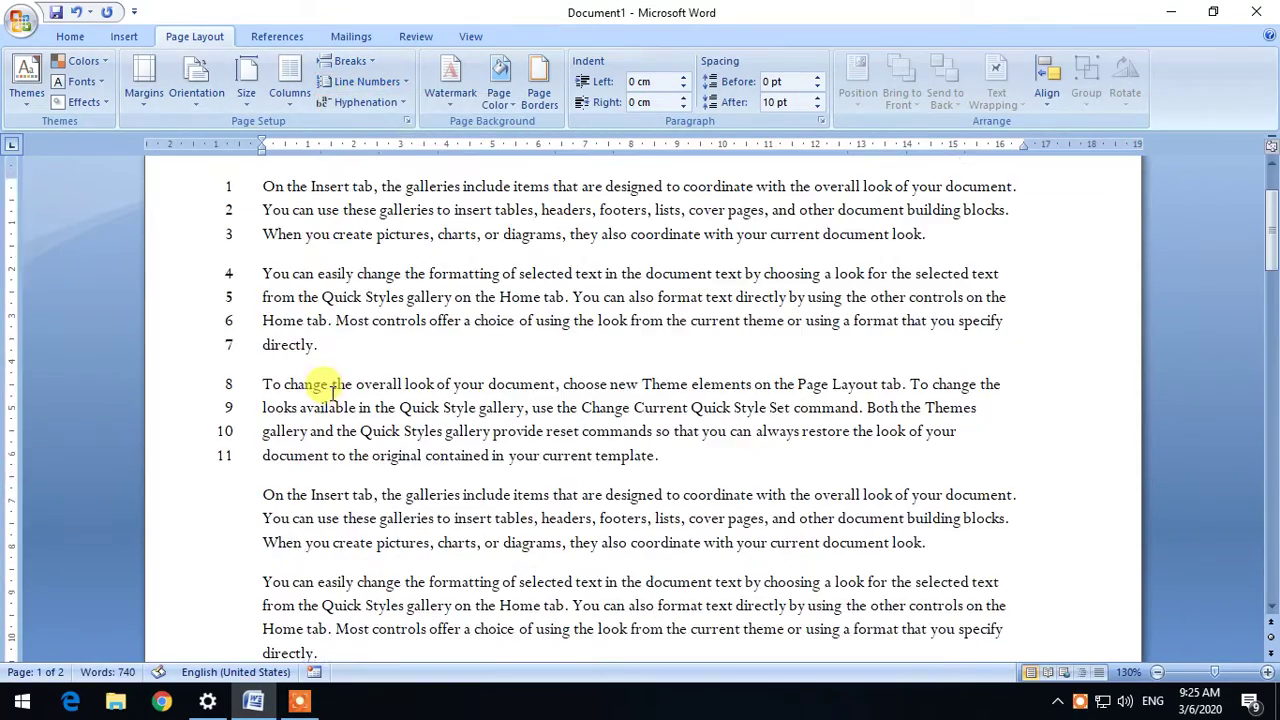
scroll(257, 480, down, 1)
click(254, 435)
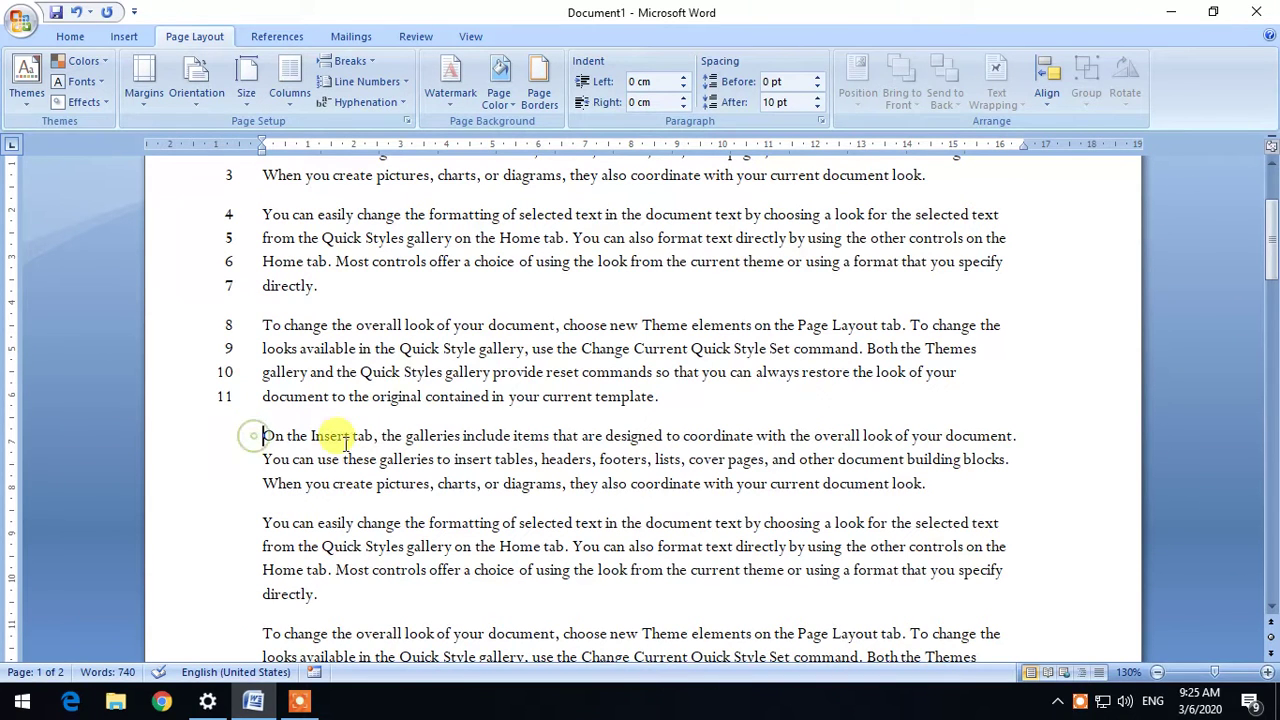
click(75, 14)
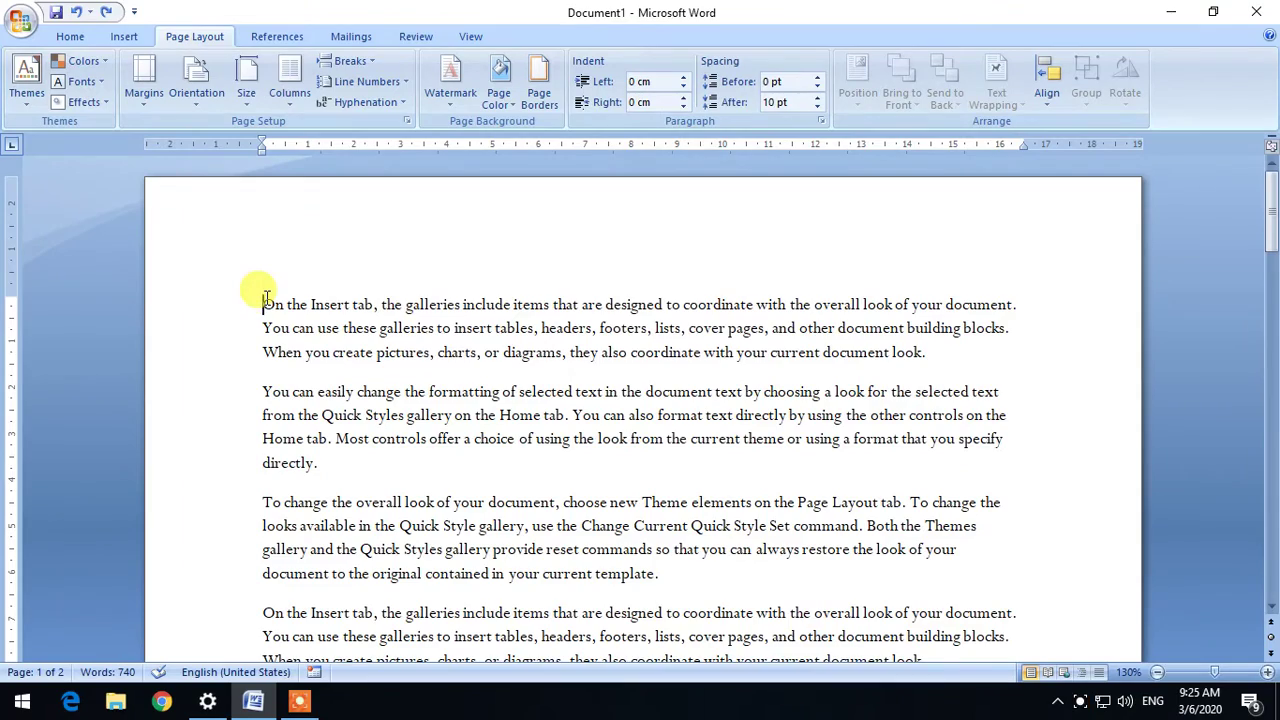
Select the whole document and number all lines continuously through line 45
key(ctrl+a)
scroll(380, 420, down, 3)
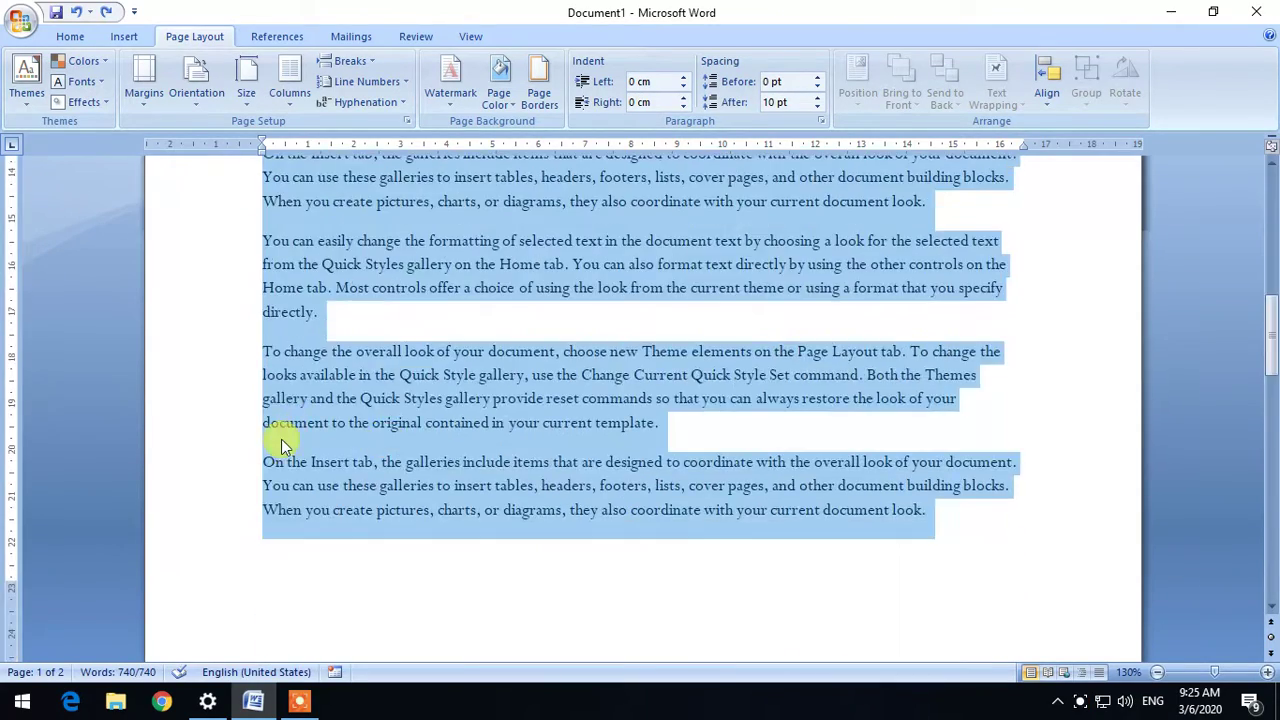
scroll(290, 450, down, 3)
scroll(214, 443, up, 4)
scroll(257, 471, up, 6)
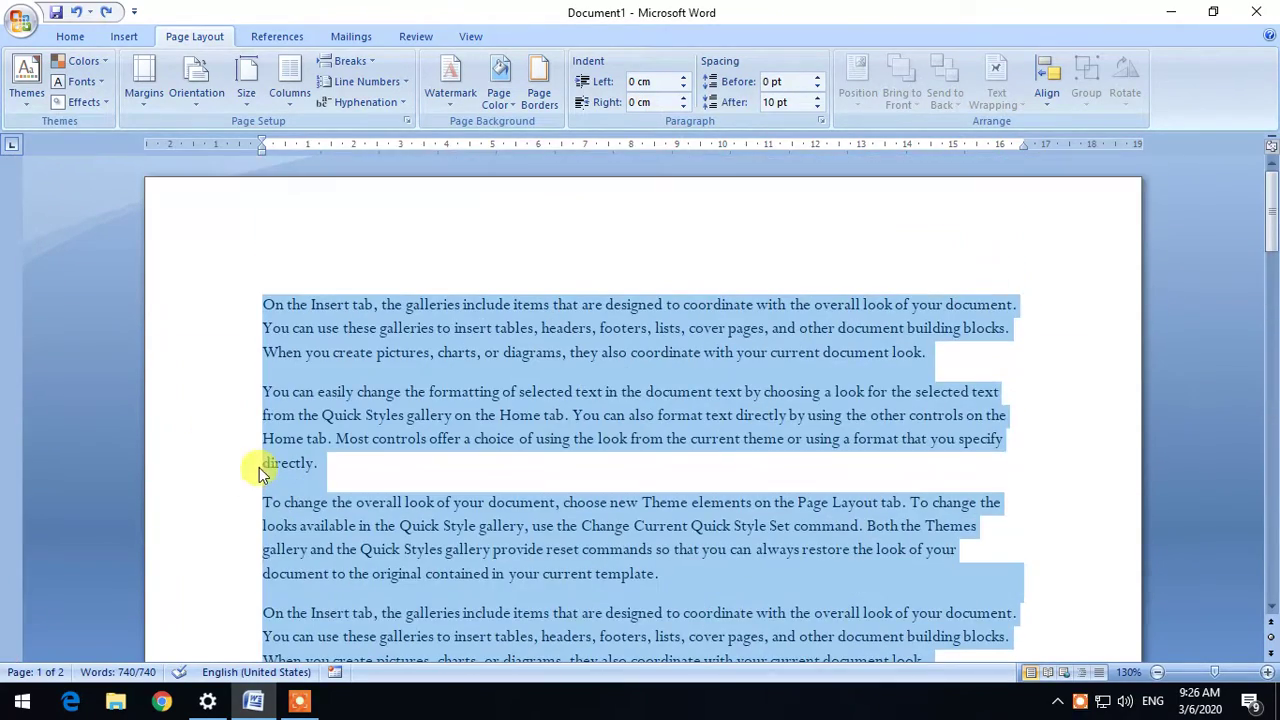
click(366, 81)
click(409, 126)
scroll(423, 295, down, 6)
scroll(357, 394, down, 10)
scroll(220, 434, down, 5)
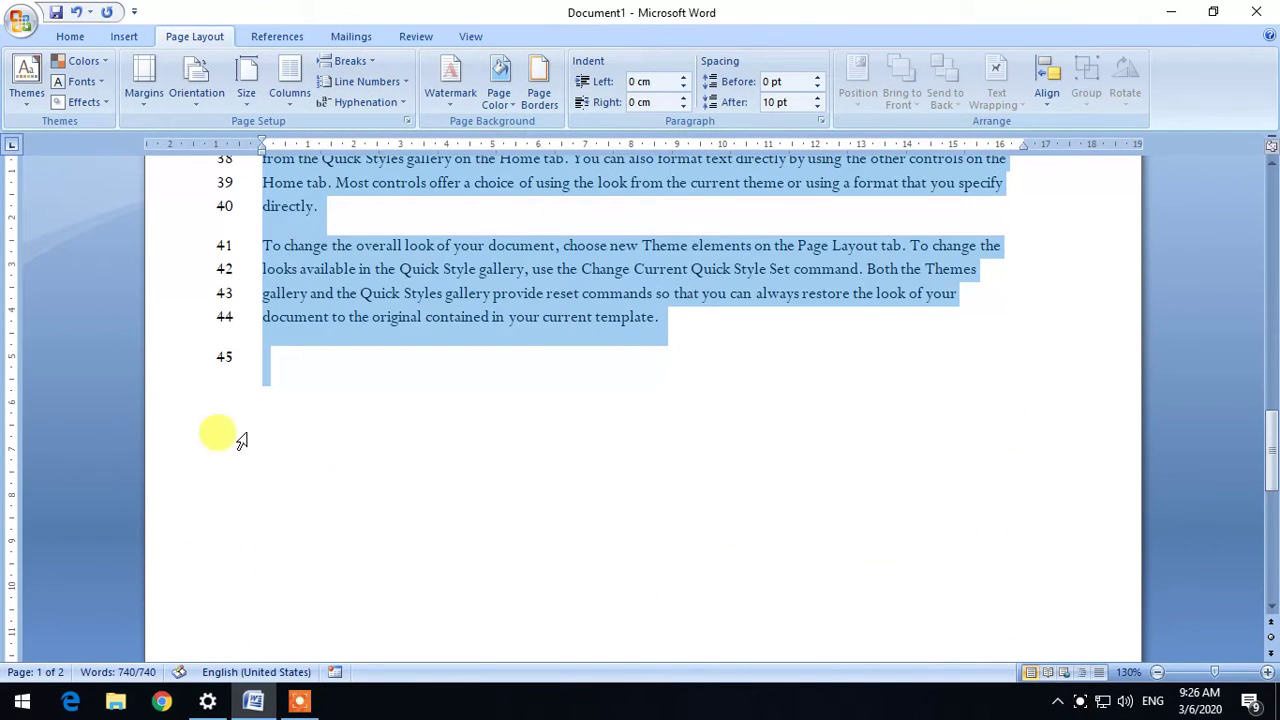
click(273, 368)
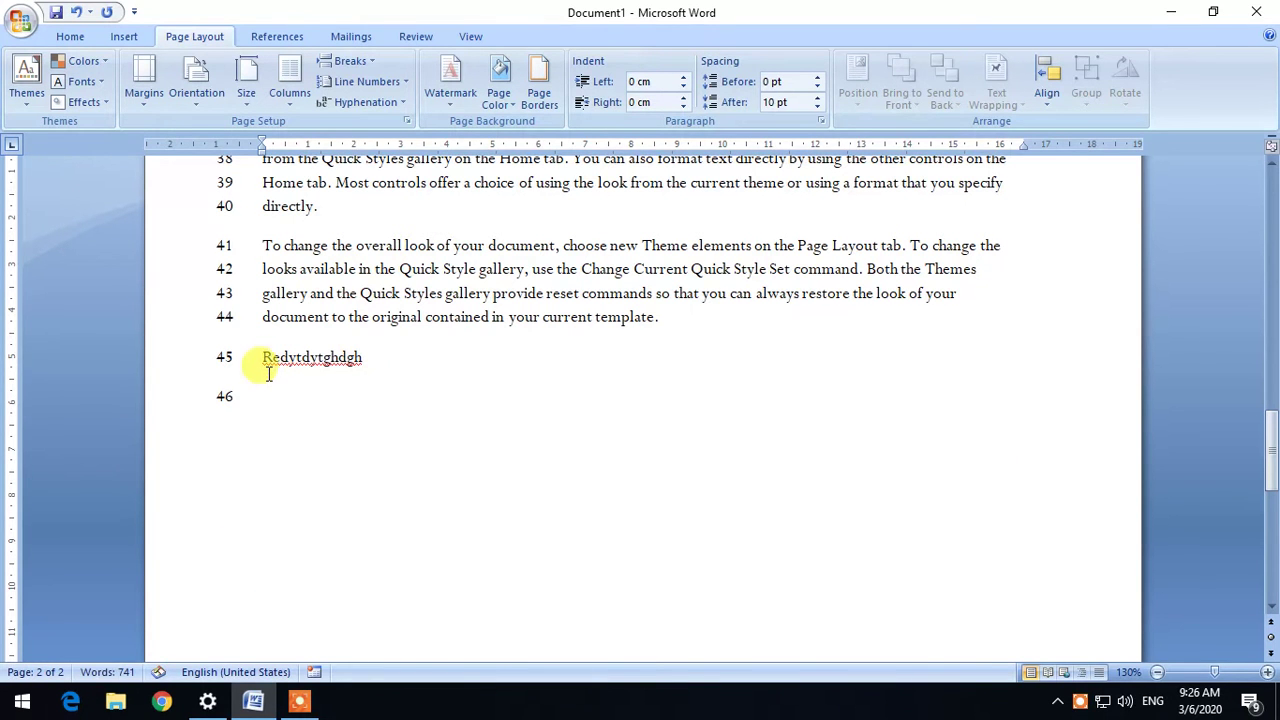
Undo the stray typed letters and step back past the earlier line numbering
scroll(285, 375, up, 5)
scroll(288, 372, up, 5)
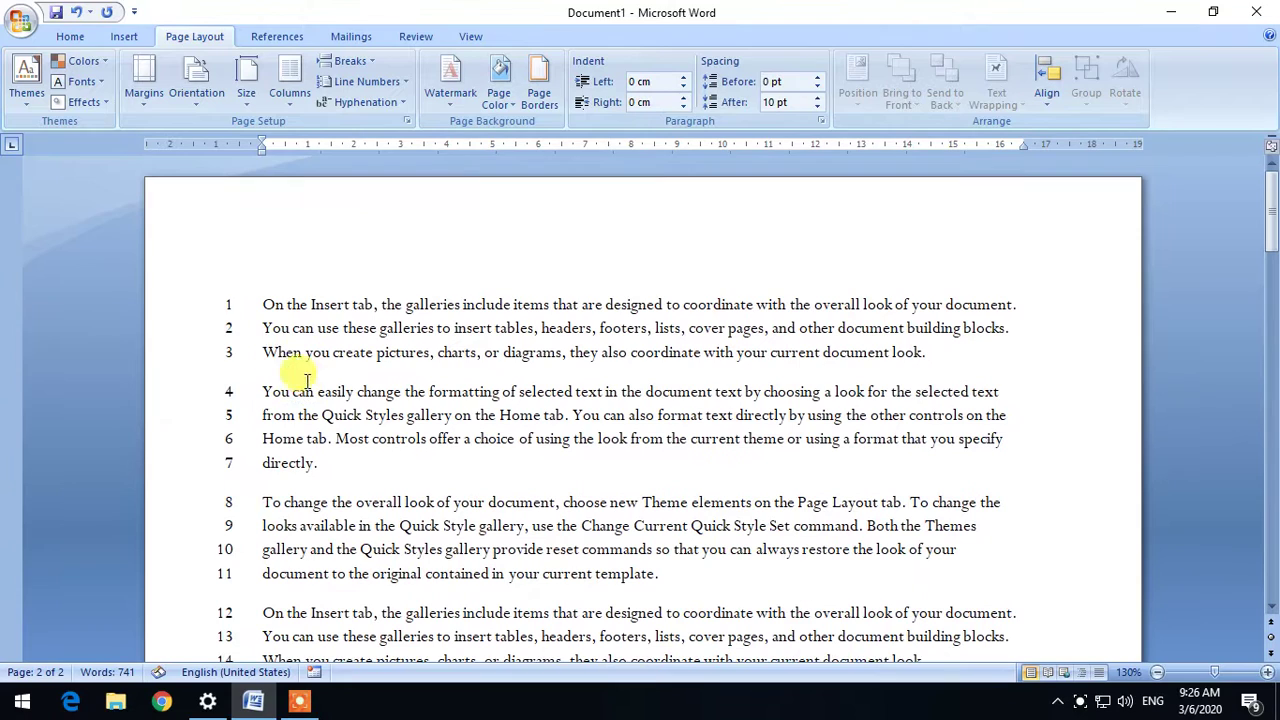
click(73, 12)
click(73, 12)
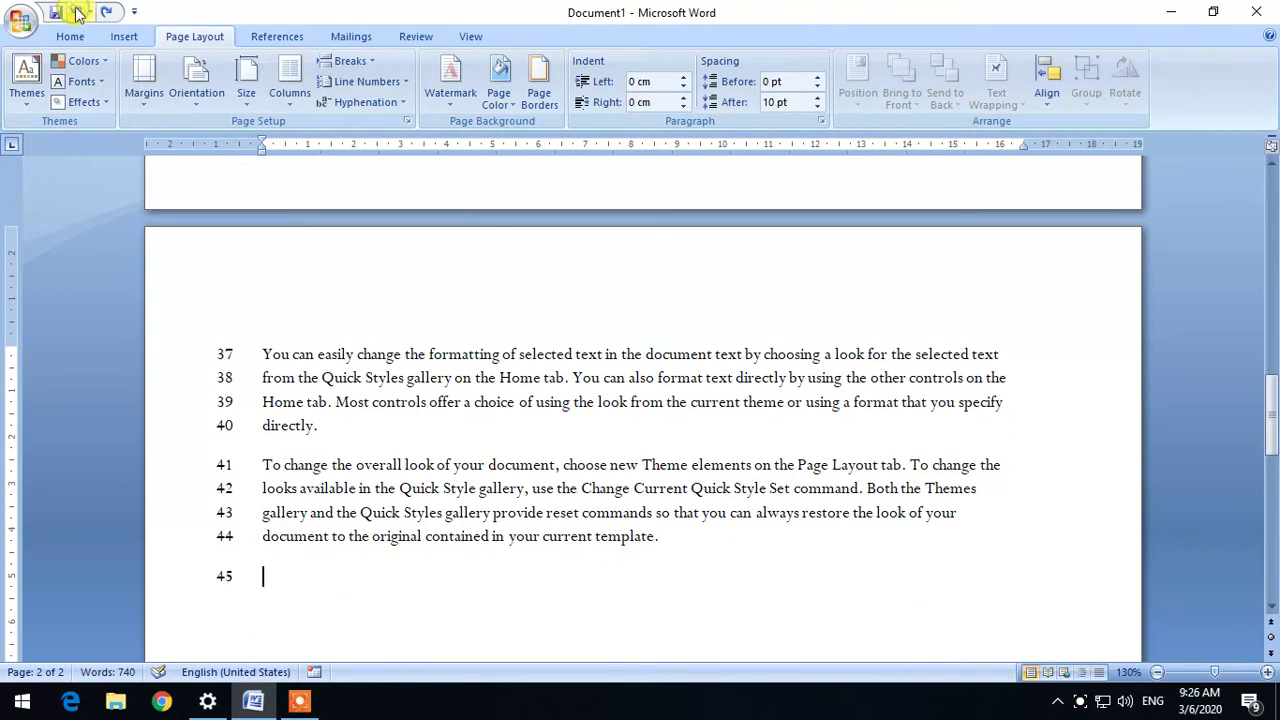
click(73, 12)
scroll(271, 285, down, 3)
scroll(370, 352, down, 1)
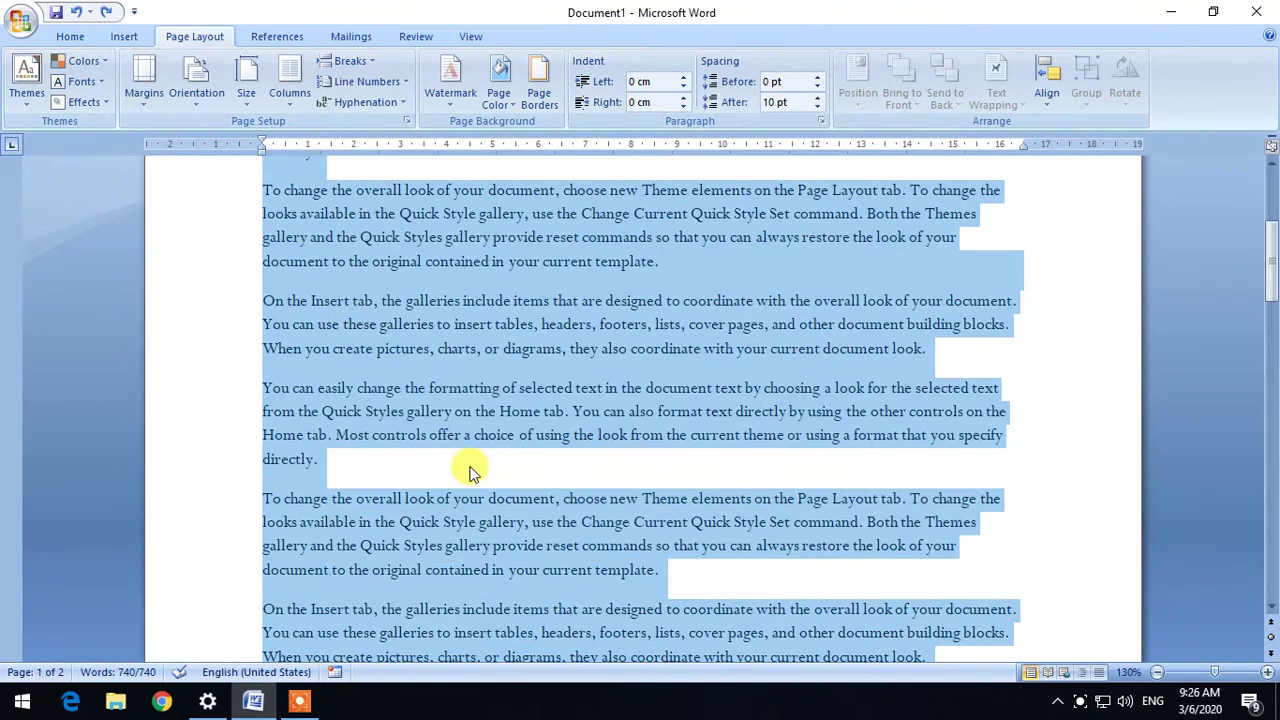
Add line numbers 1–11 beside the first three paragraphs, then select all the text
click(468, 466)
scroll(171, 414, down, 1)
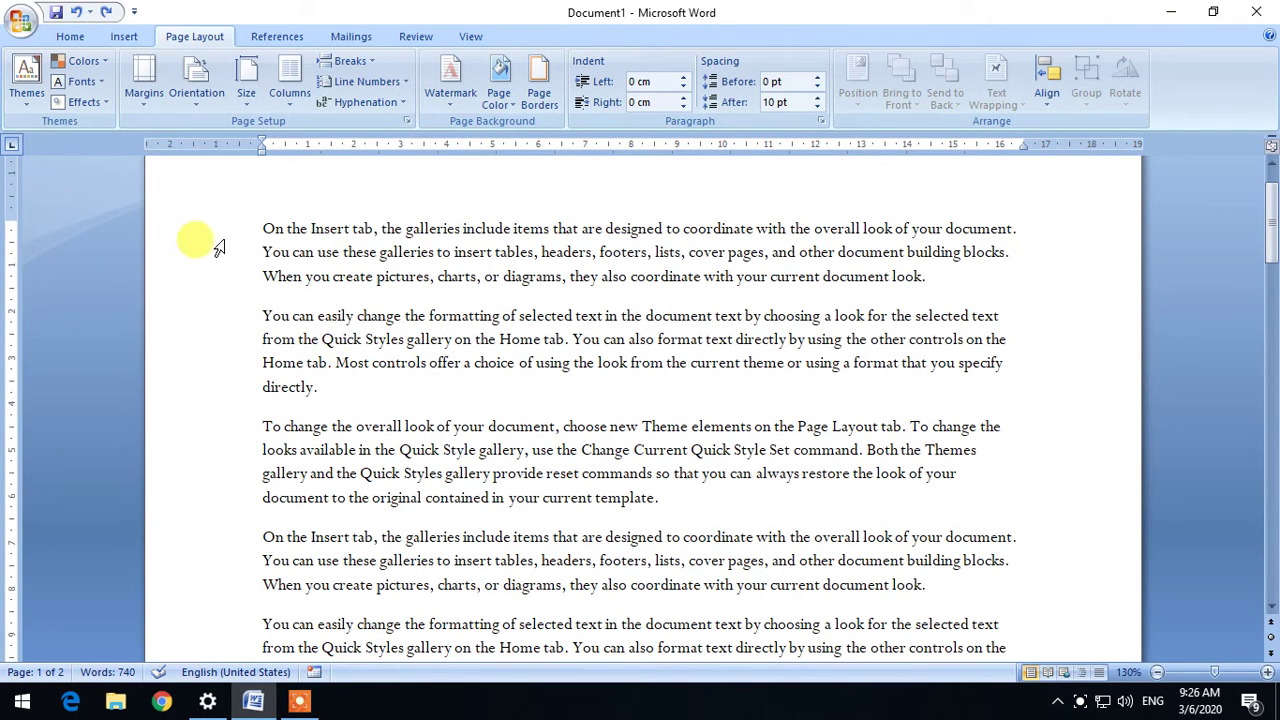
click(255, 228)
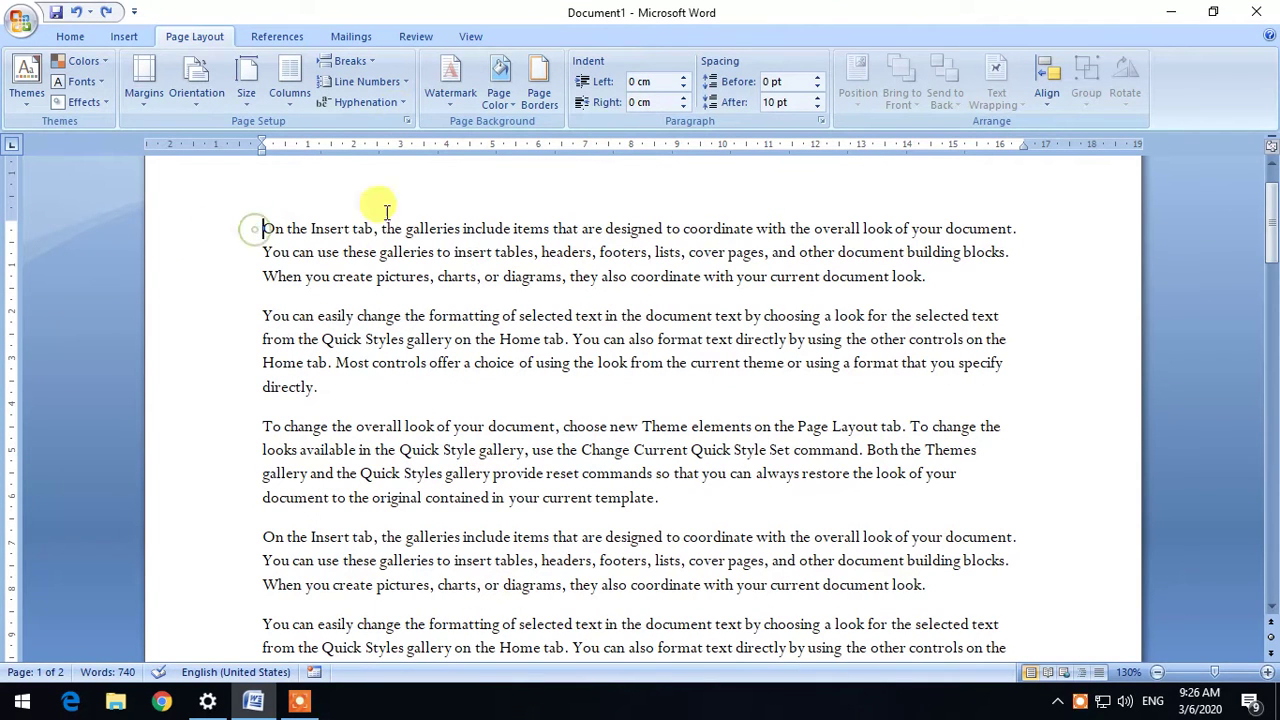
click(370, 81)
click(368, 81)
click(365, 82)
click(395, 148)
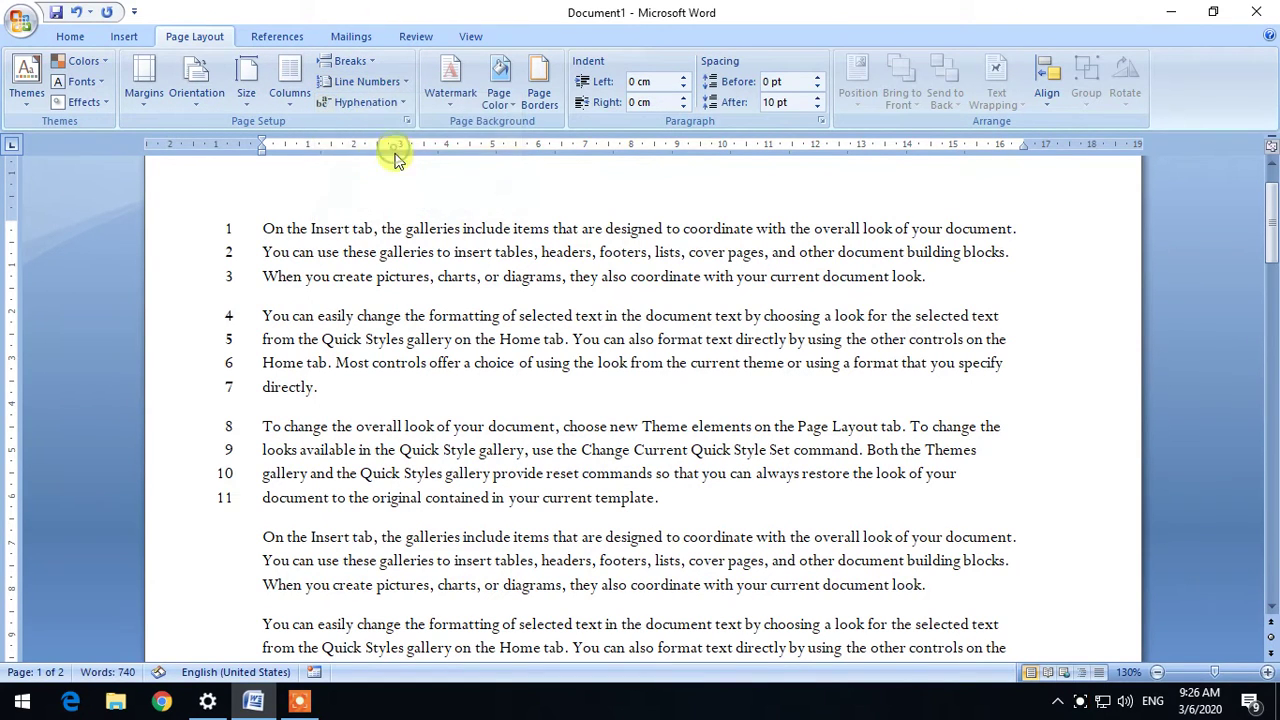
key(ctrl+a)
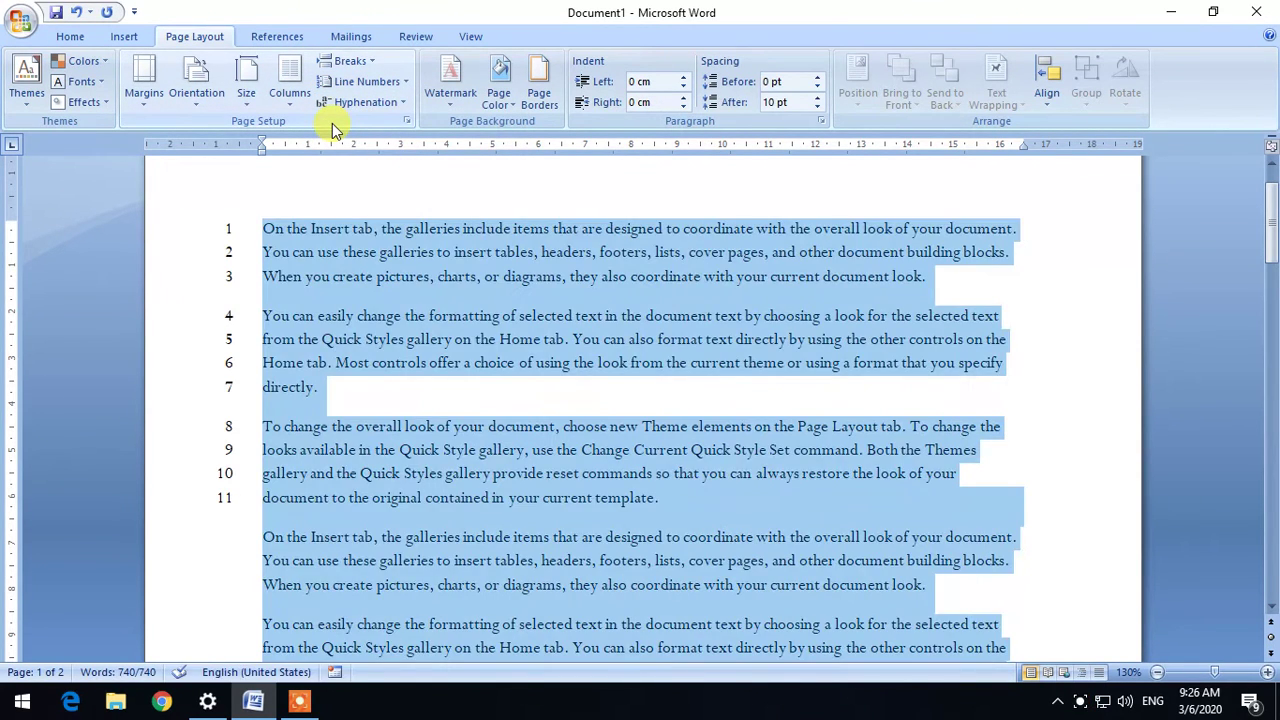
Clear the existing line numbers and switch to line numbering that restarts each page
click(367, 82)
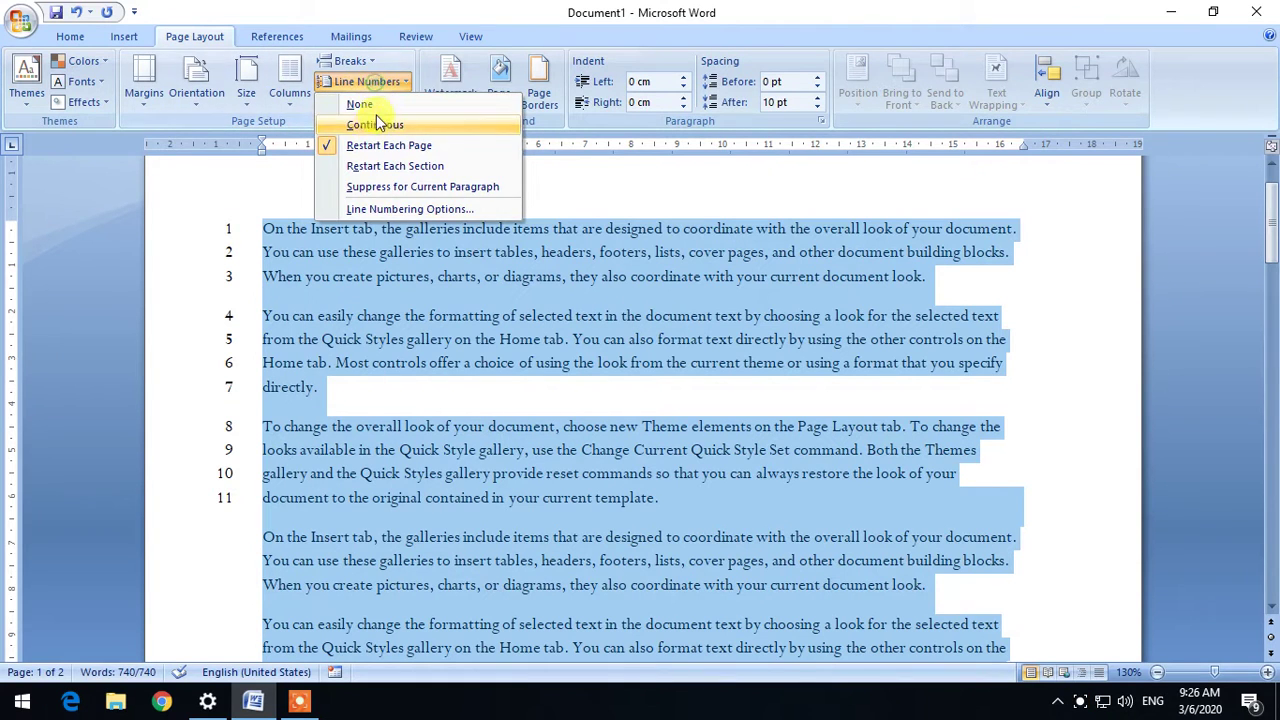
click(362, 104)
click(368, 82)
click(392, 108)
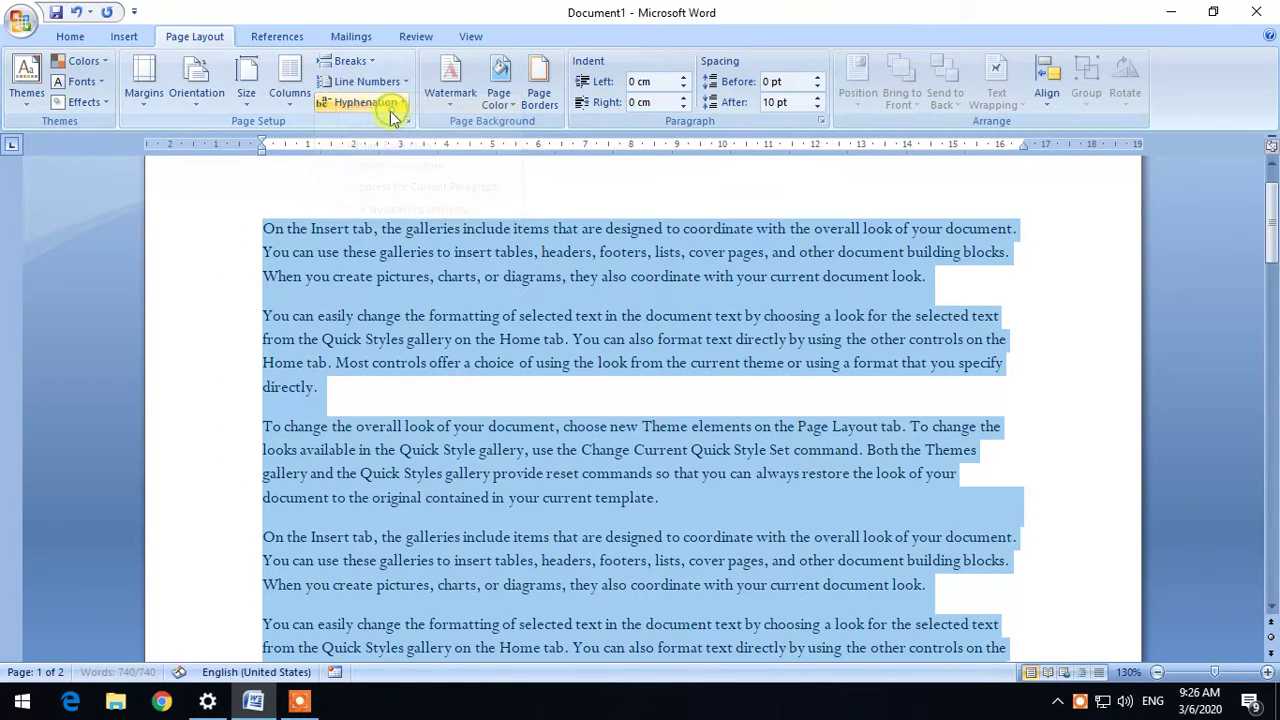
click(368, 82)
click(401, 147)
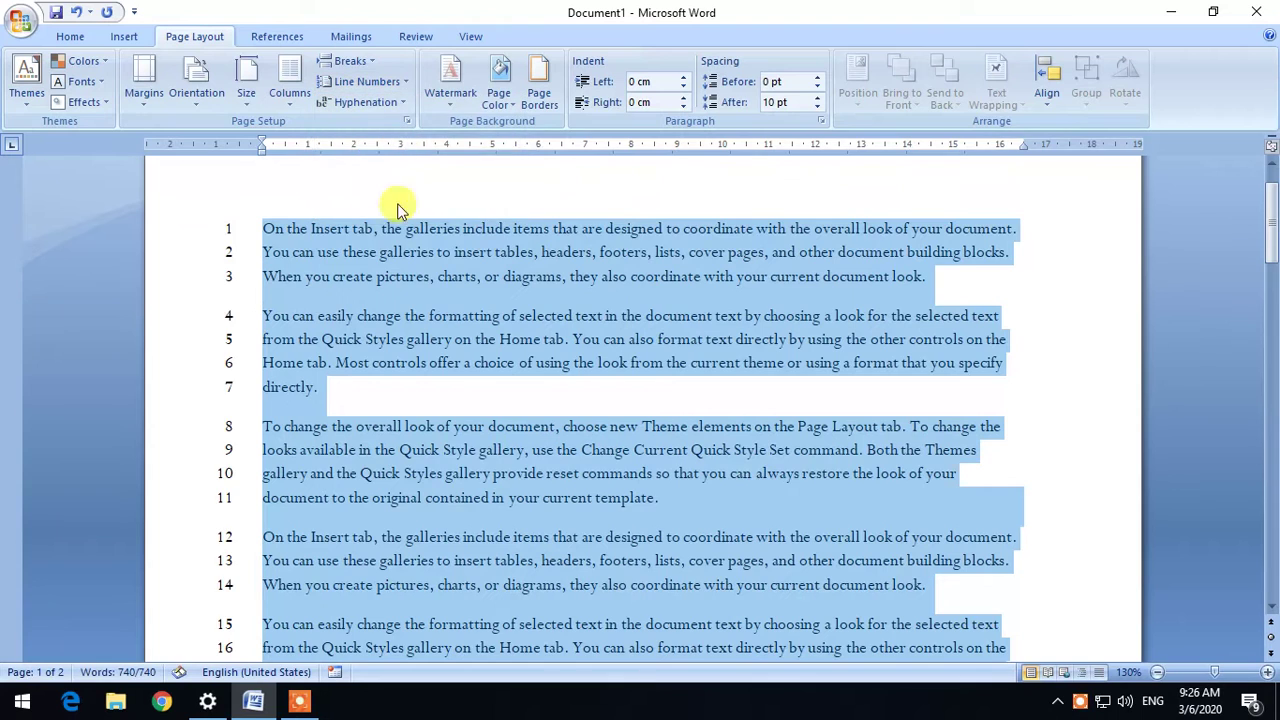
Place the cursor at the start of page 2 and turn line numbering off there
scroll(400, 206, down, 4)
scroll(400, 257, down, 3)
scroll(349, 314, down, 2)
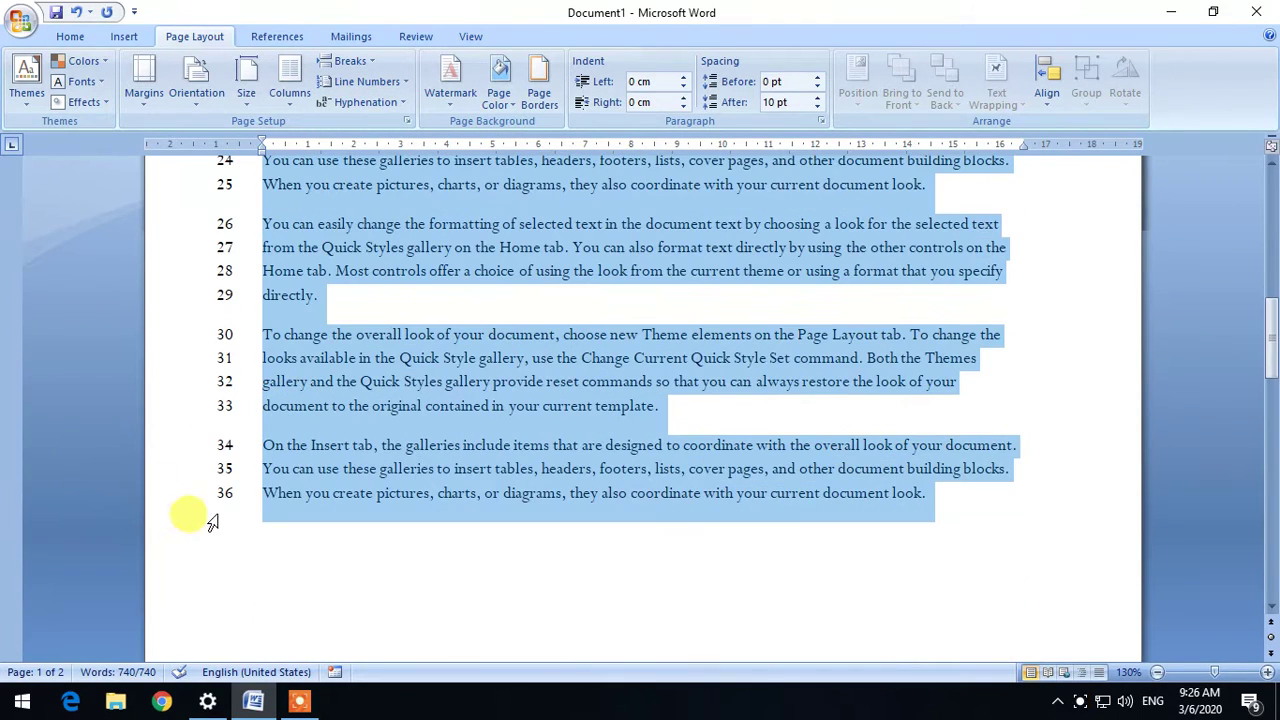
click(266, 496)
scroll(266, 494, down, 1)
scroll(240, 480, down, 5)
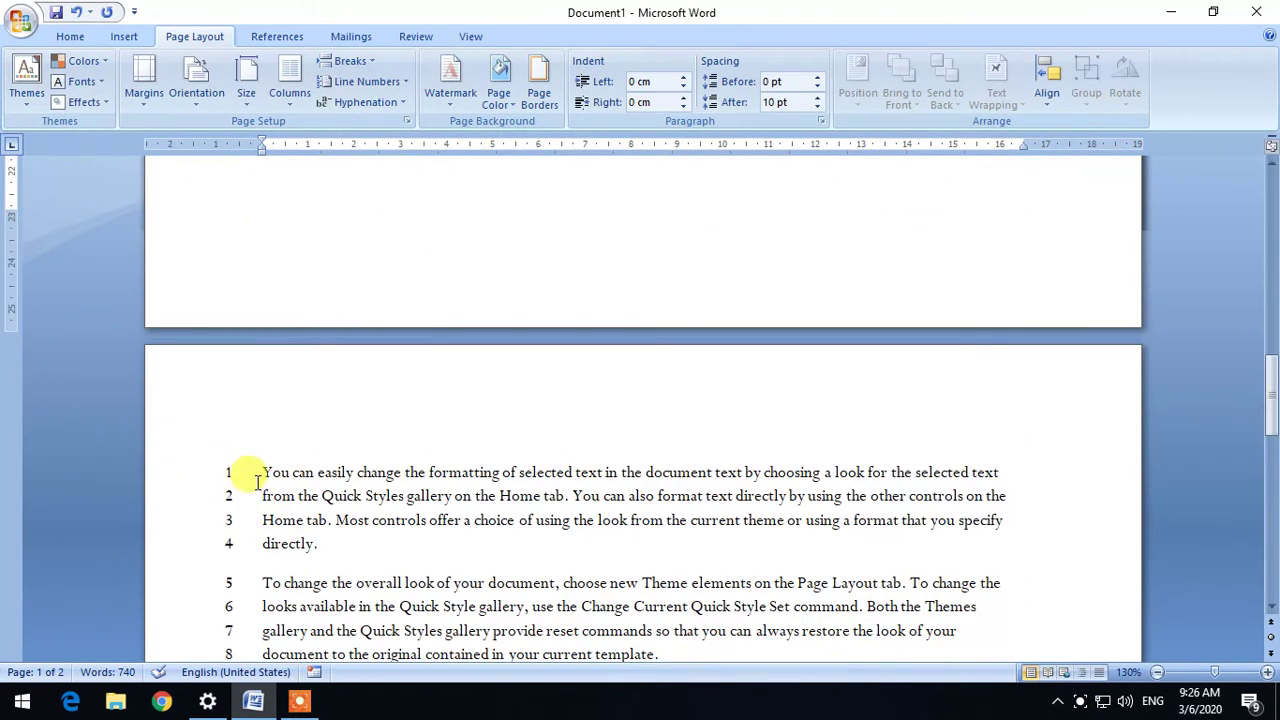
click(257, 480)
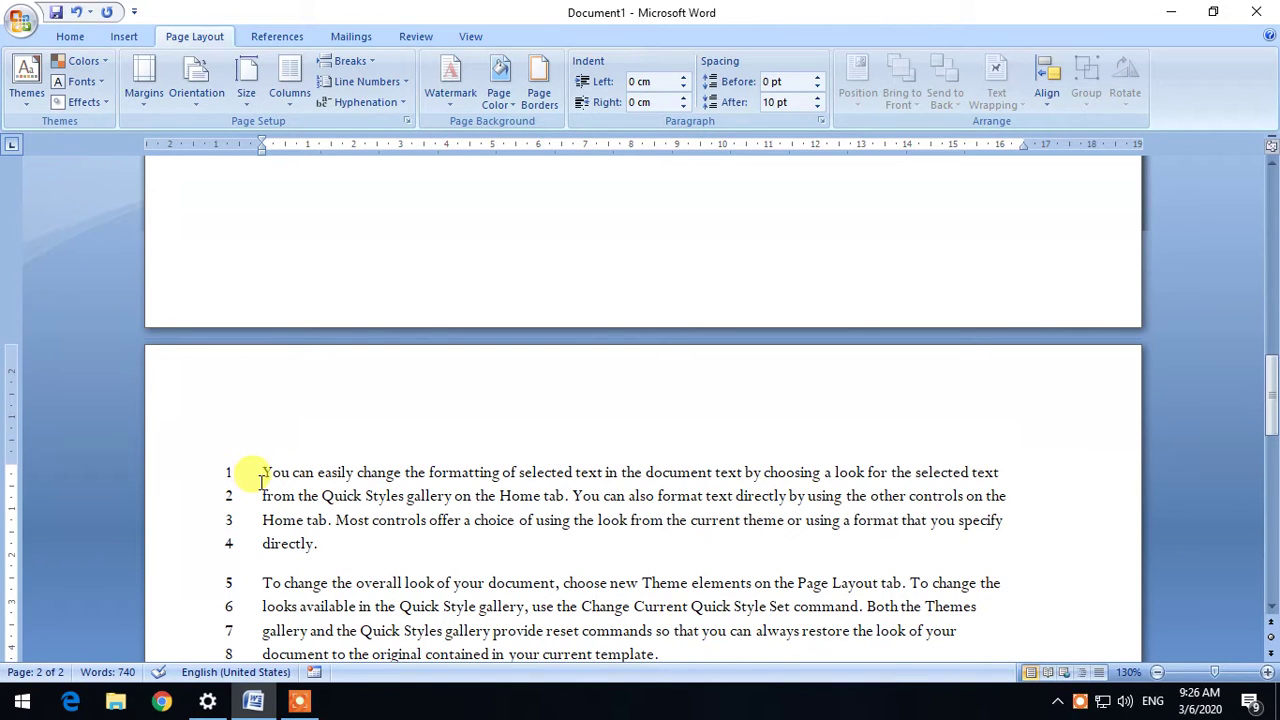
click(366, 81)
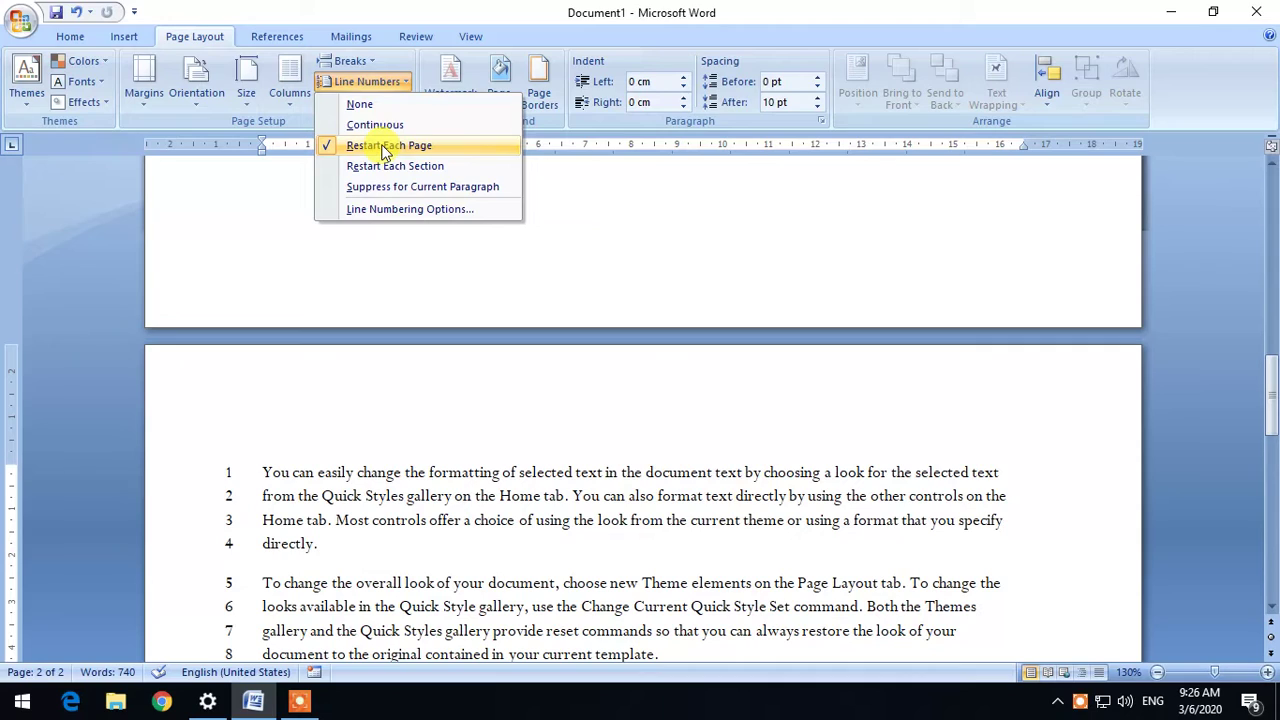
click(360, 104)
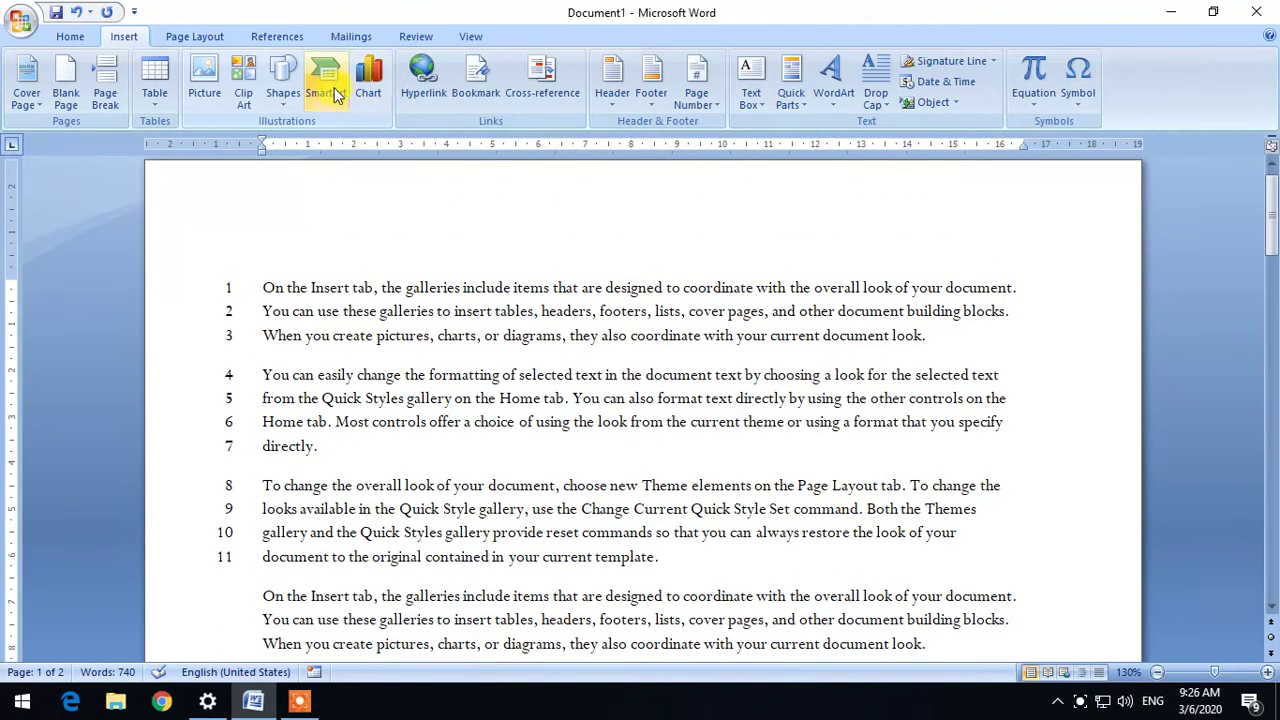
click(195, 36)
Remove all line numbers from the document
click(378, 86)
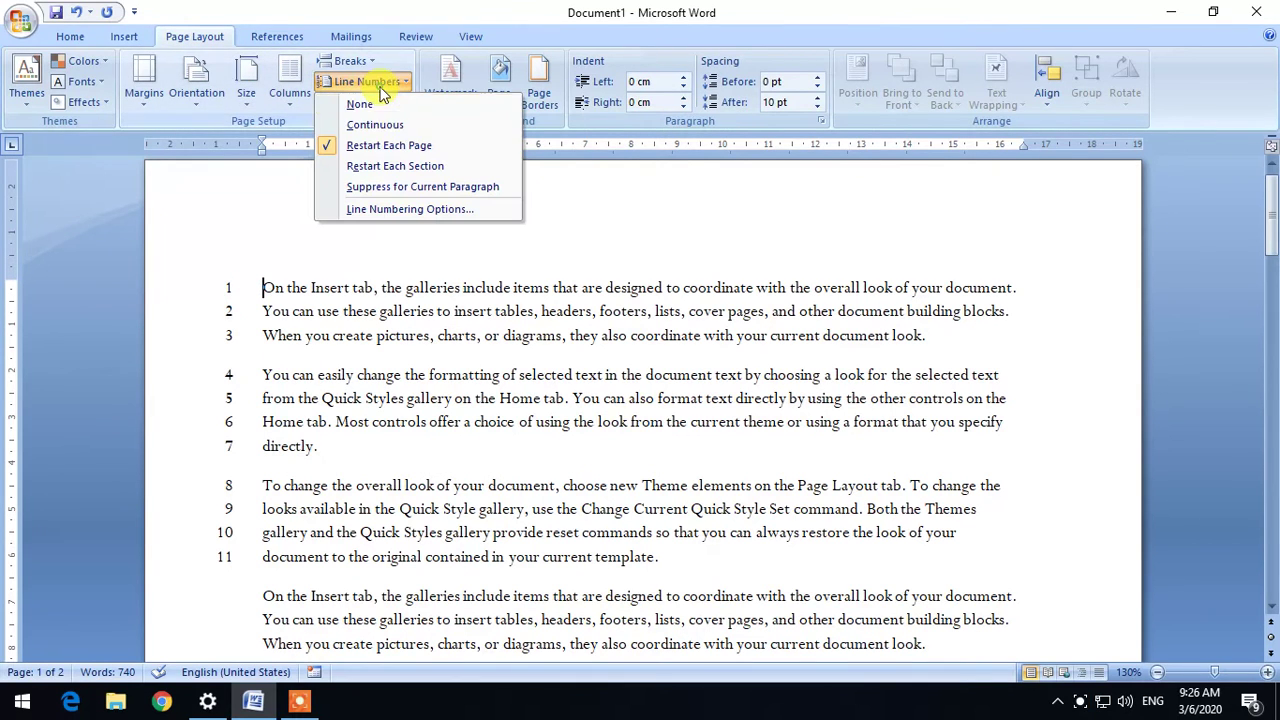
click(359, 104)
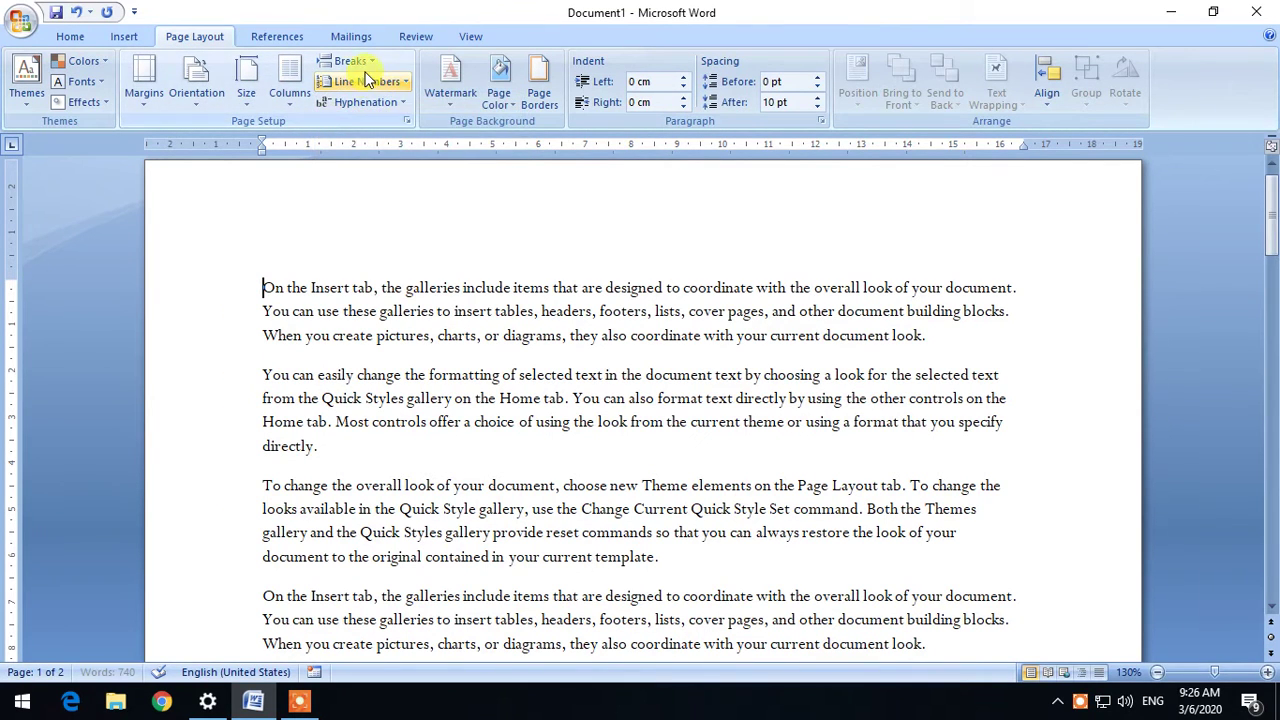
click(367, 80)
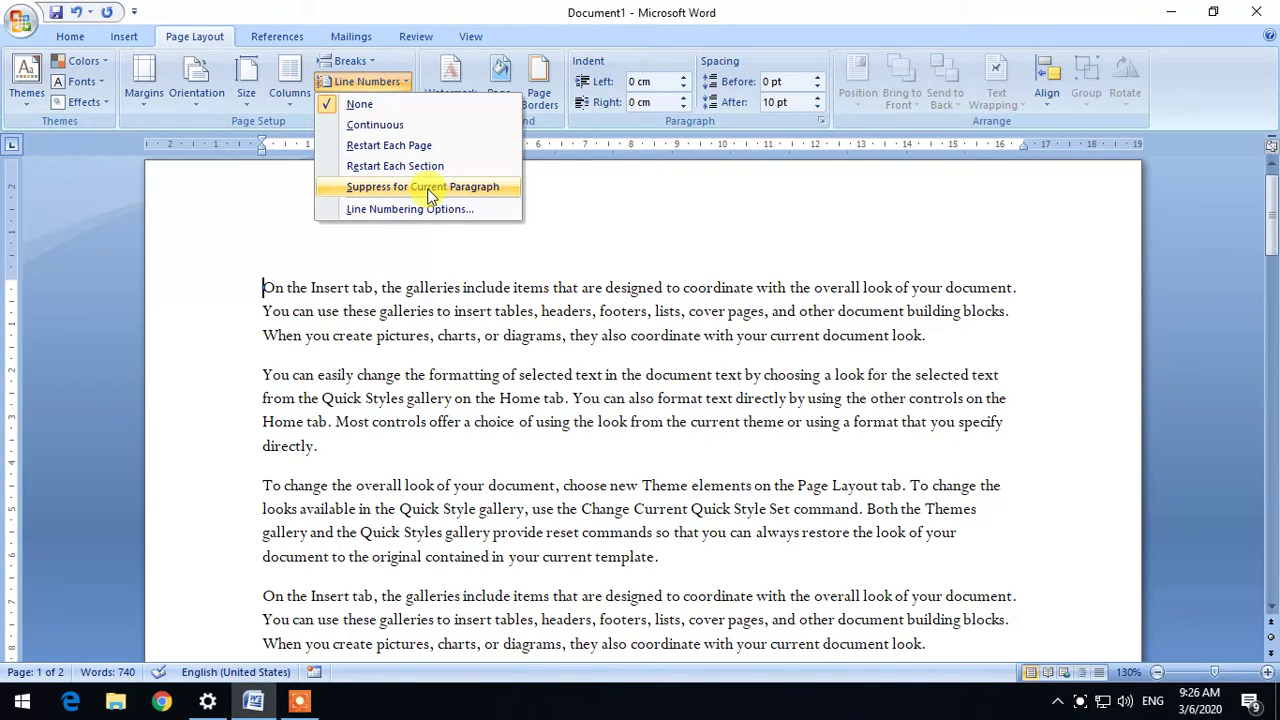
click(295, 470)
Select the second paragraph and apply continuous line numbering
drag(256, 371, 318, 449)
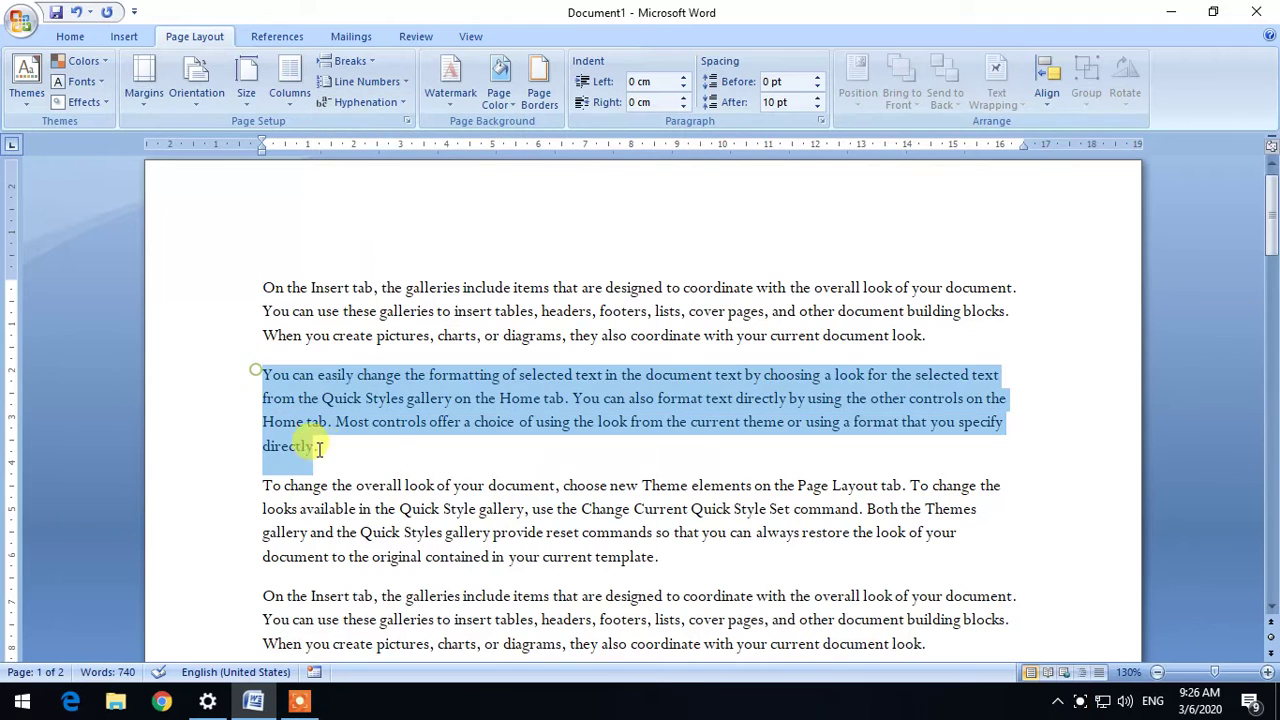
click(375, 86)
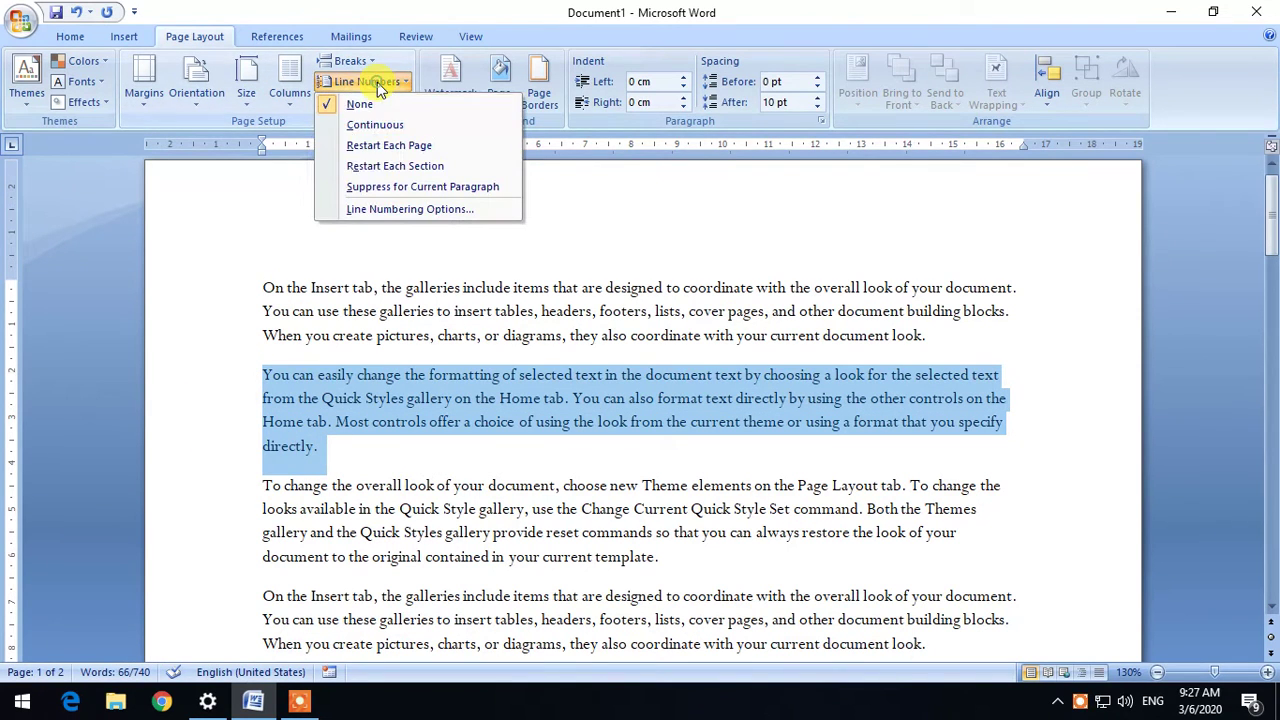
click(375, 124)
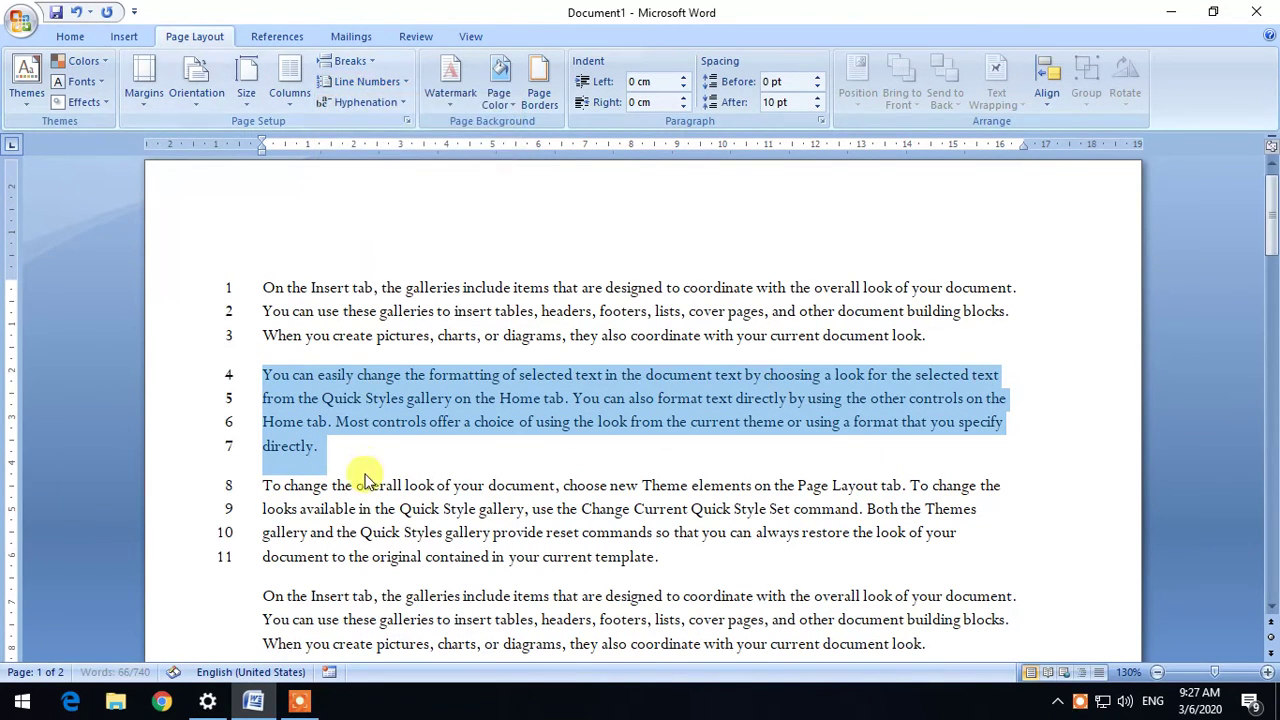
click(323, 437)
Suppress line numbers for the second paragraph, then undo the numbering changes
drag(257, 371, 318, 449)
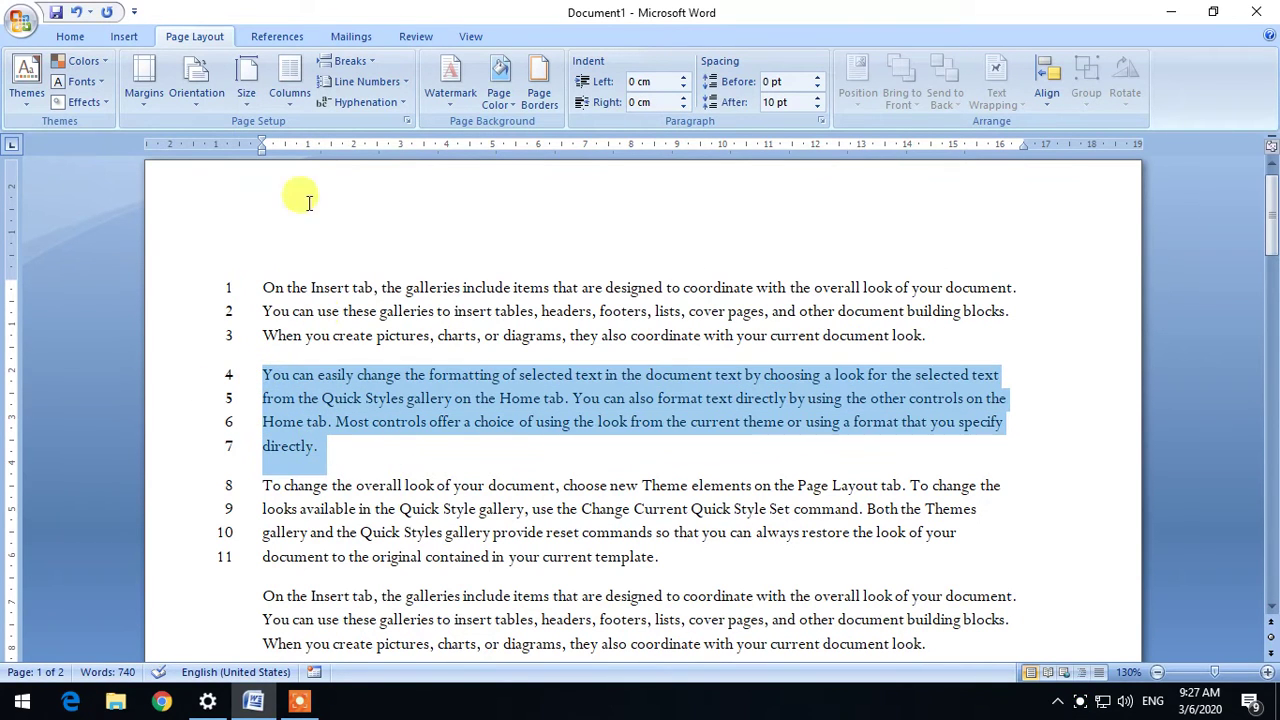
click(372, 82)
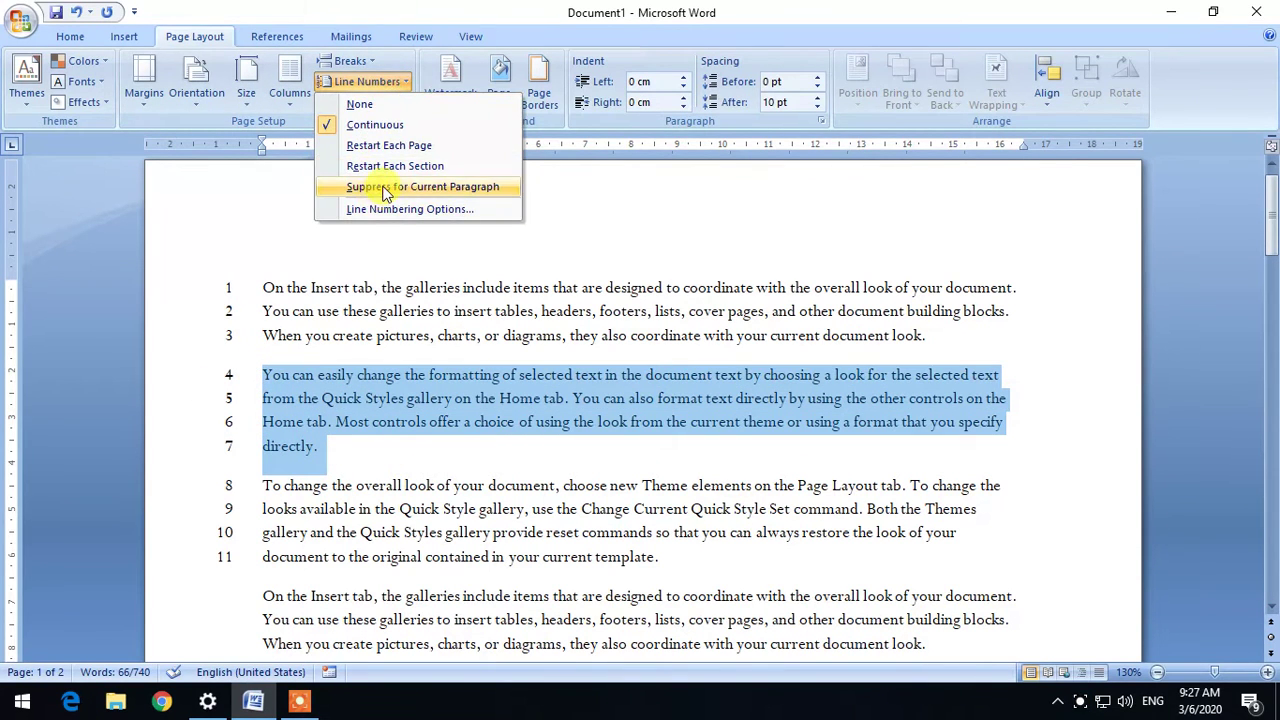
click(387, 190)
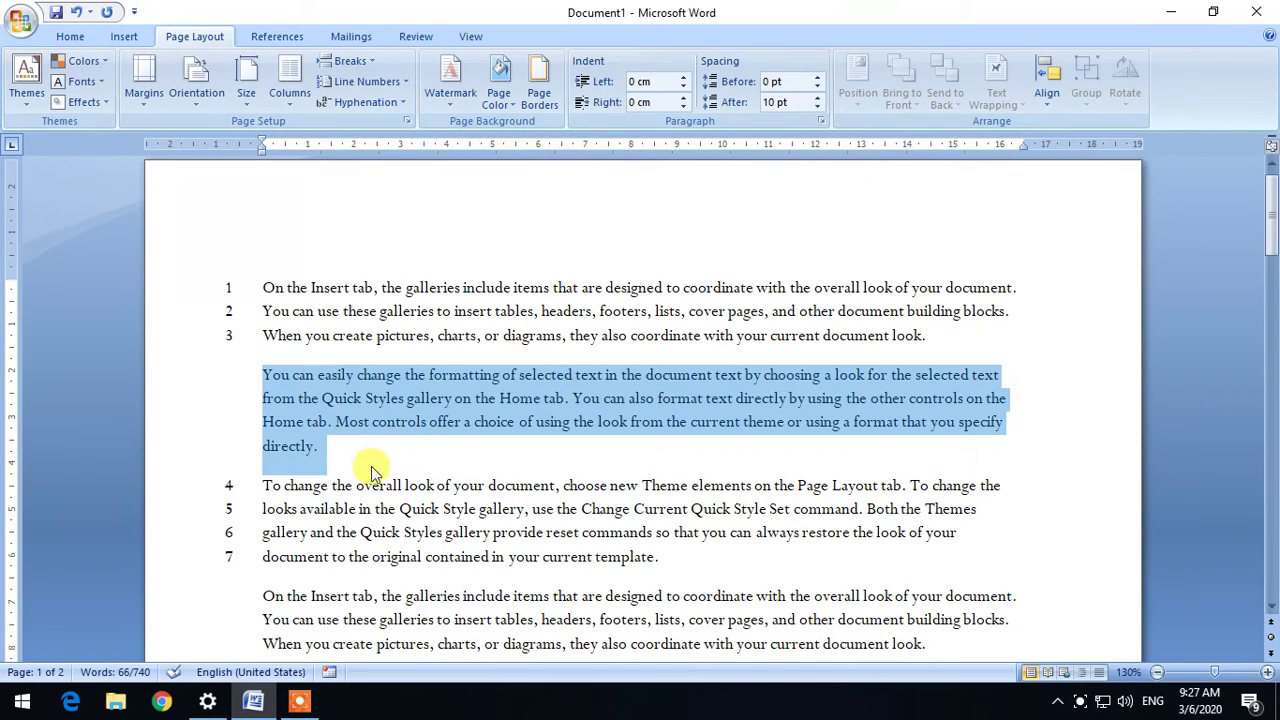
click(371, 451)
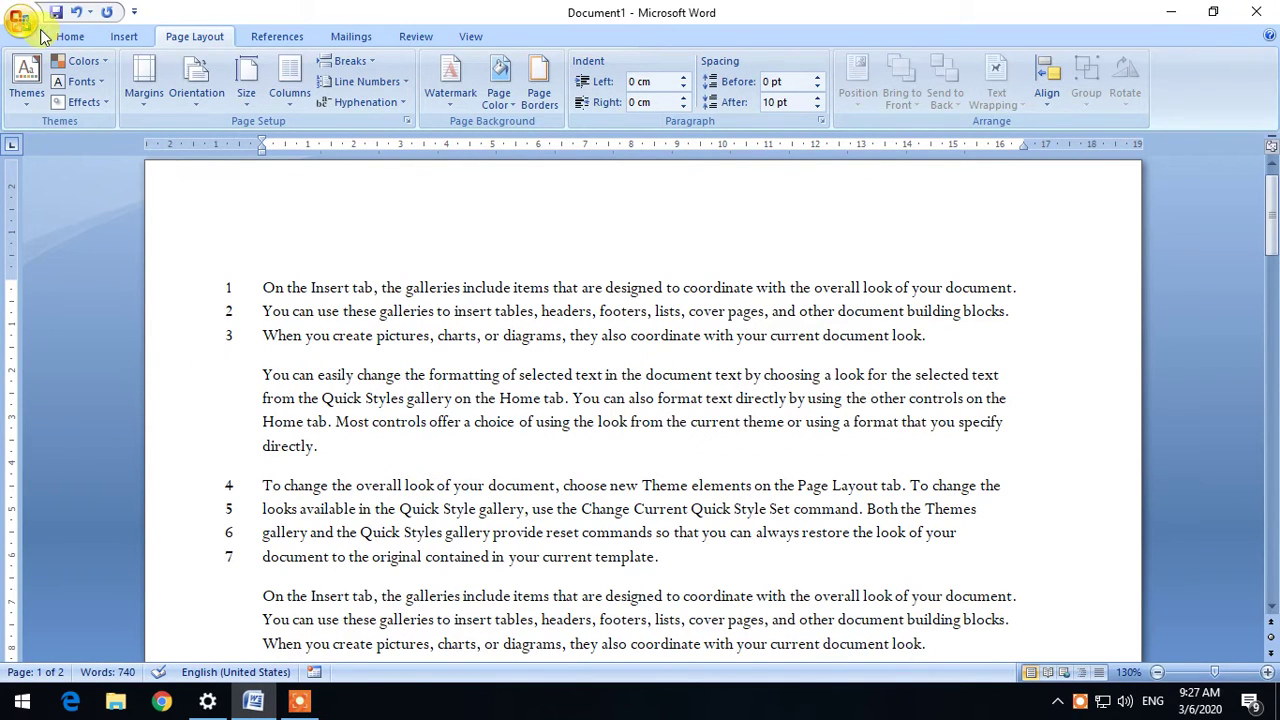
click(77, 12)
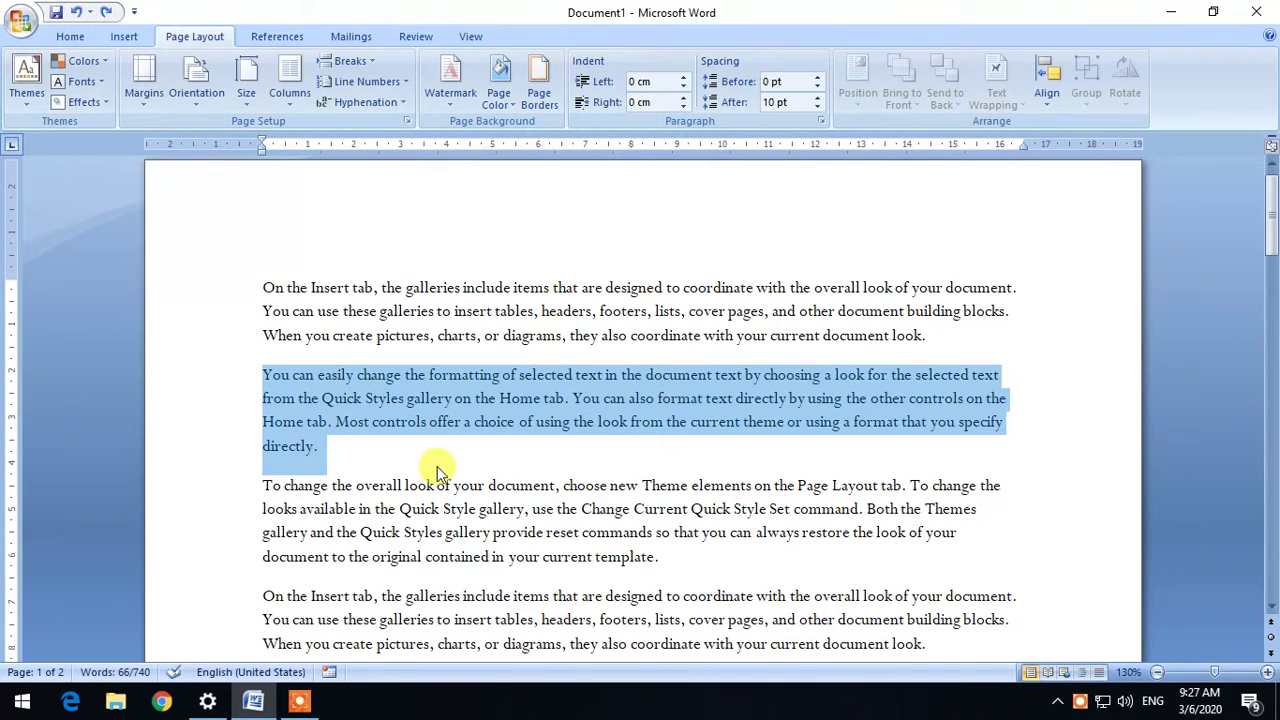
key(ctrl+z)
click(365, 102)
click(404, 8)
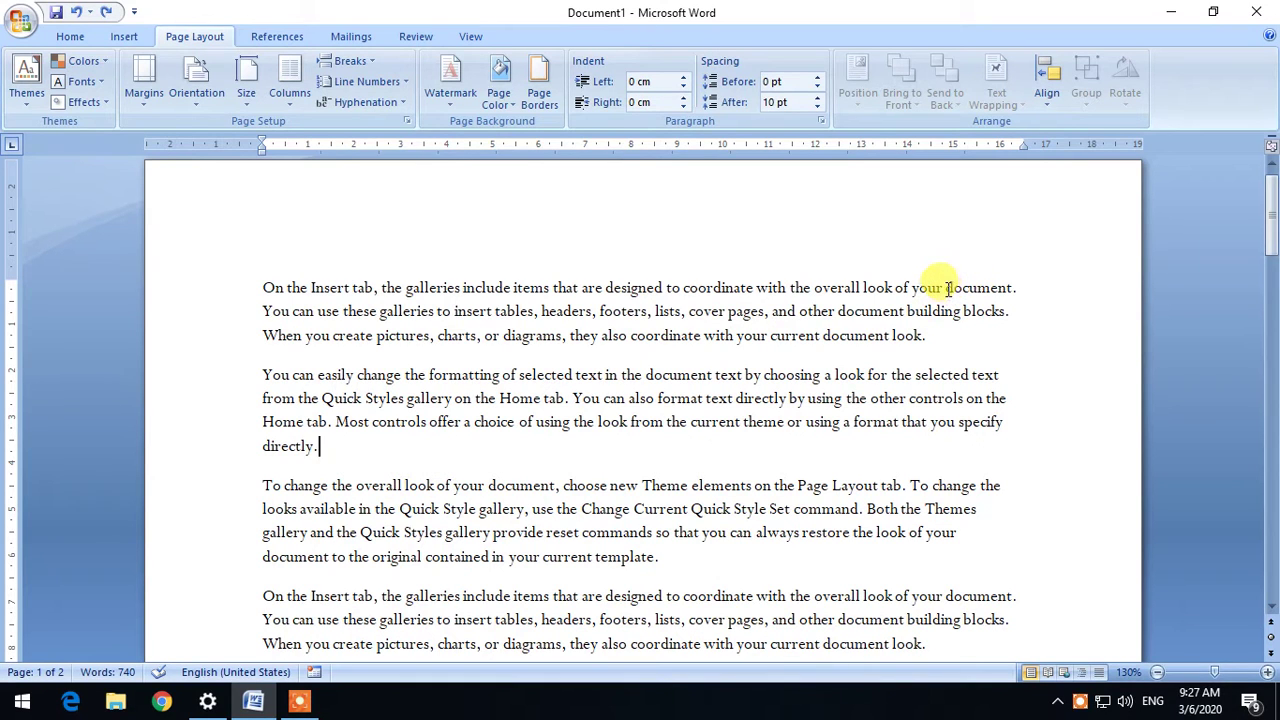
drag(947, 289, 1005, 289)
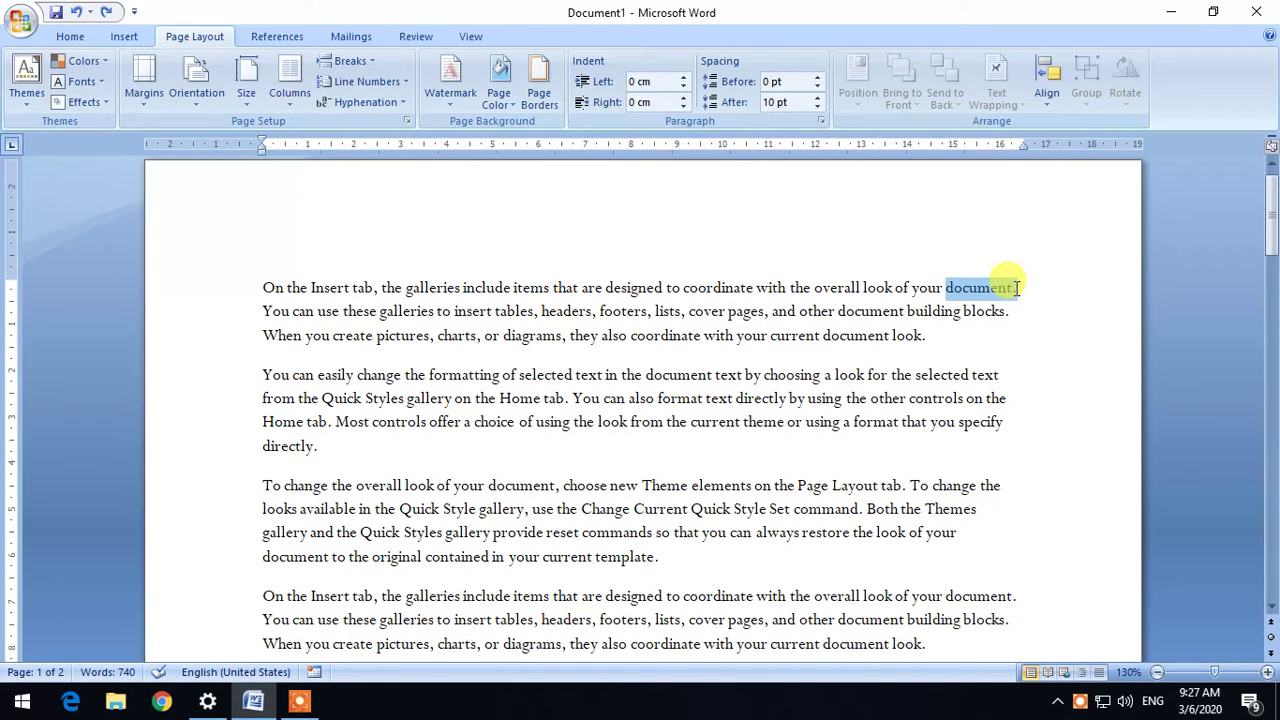
click(992, 308)
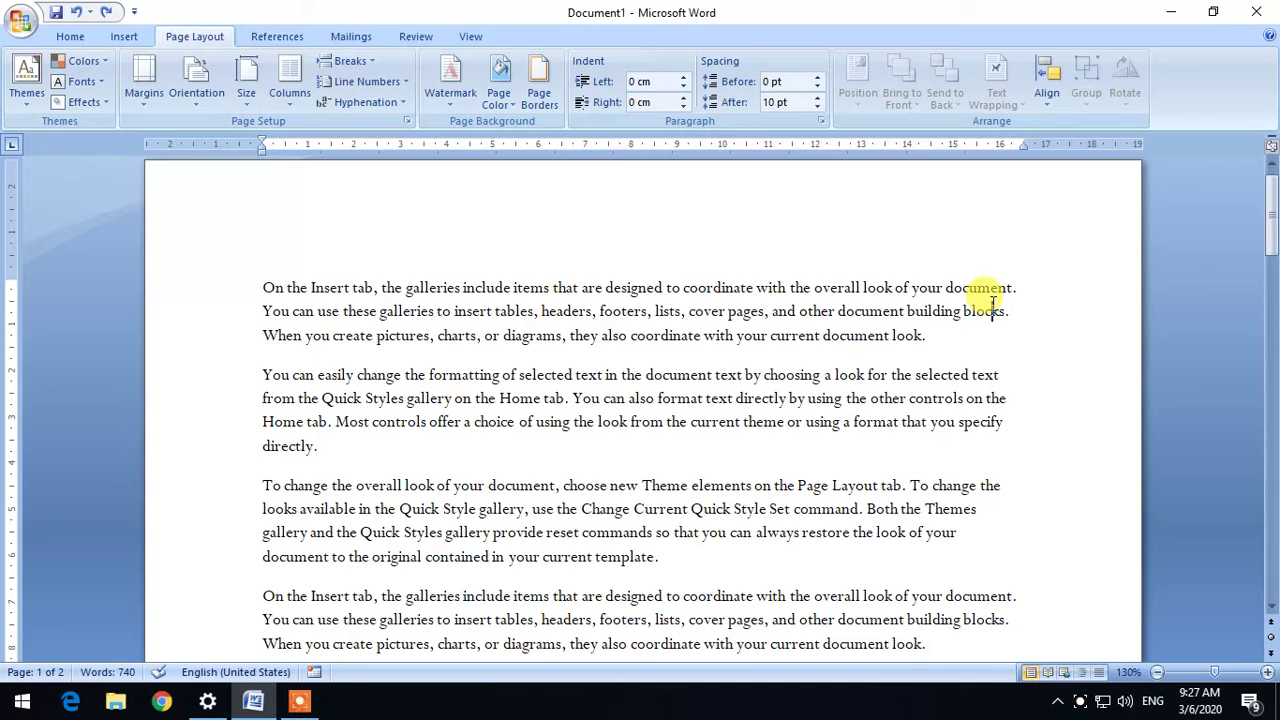
click(398, 108)
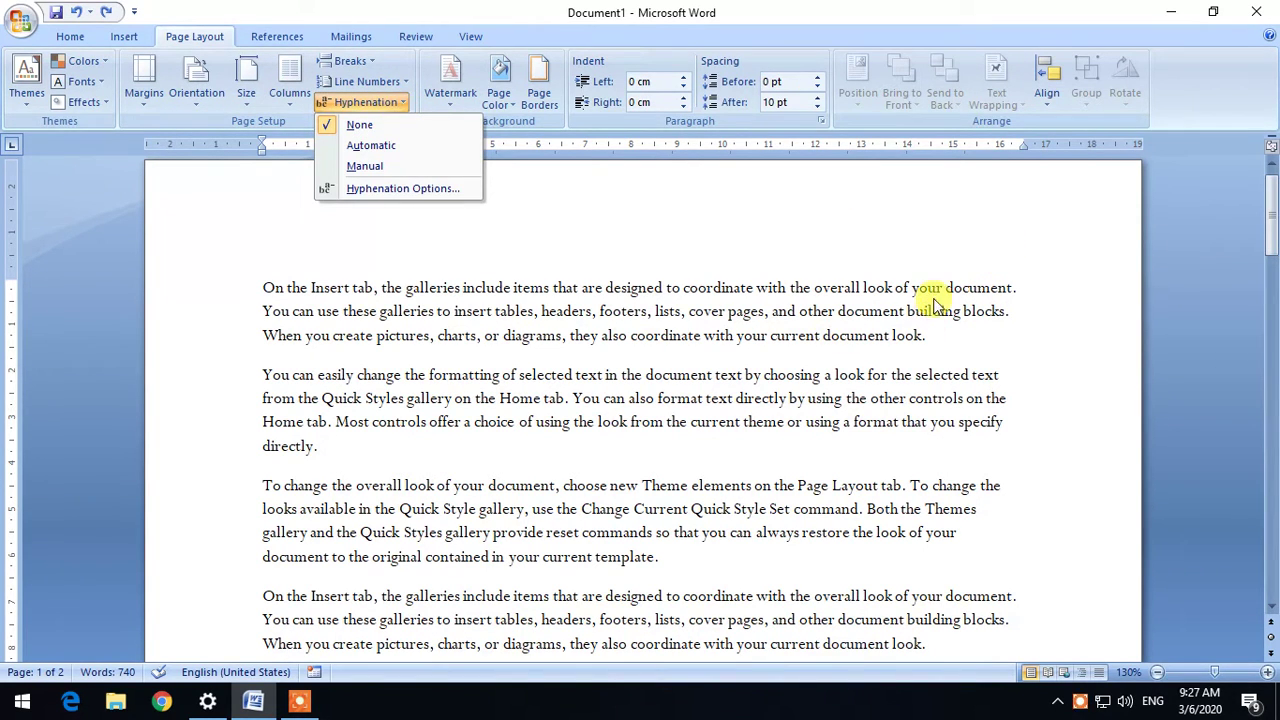
click(962, 287)
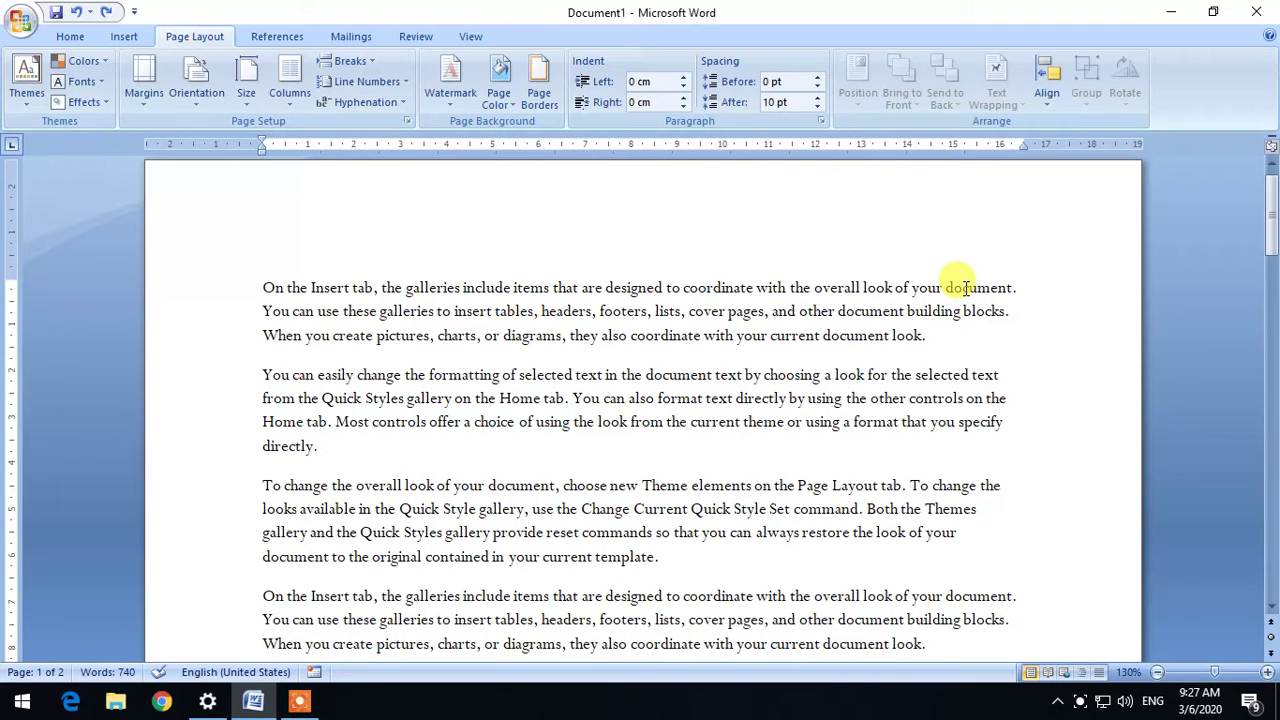
click(262, 287)
click(926, 335)
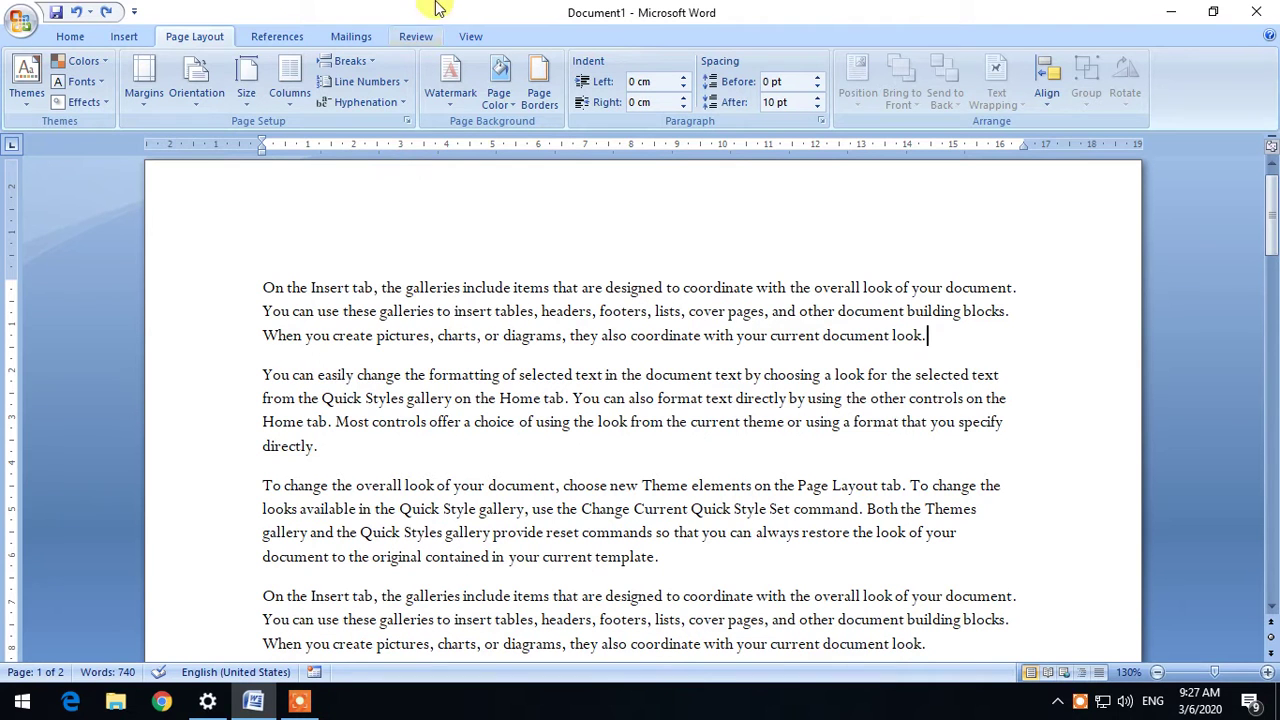
Place the cursor at the start of the first paragraph and preview the Watermark gallery
click(345, 442)
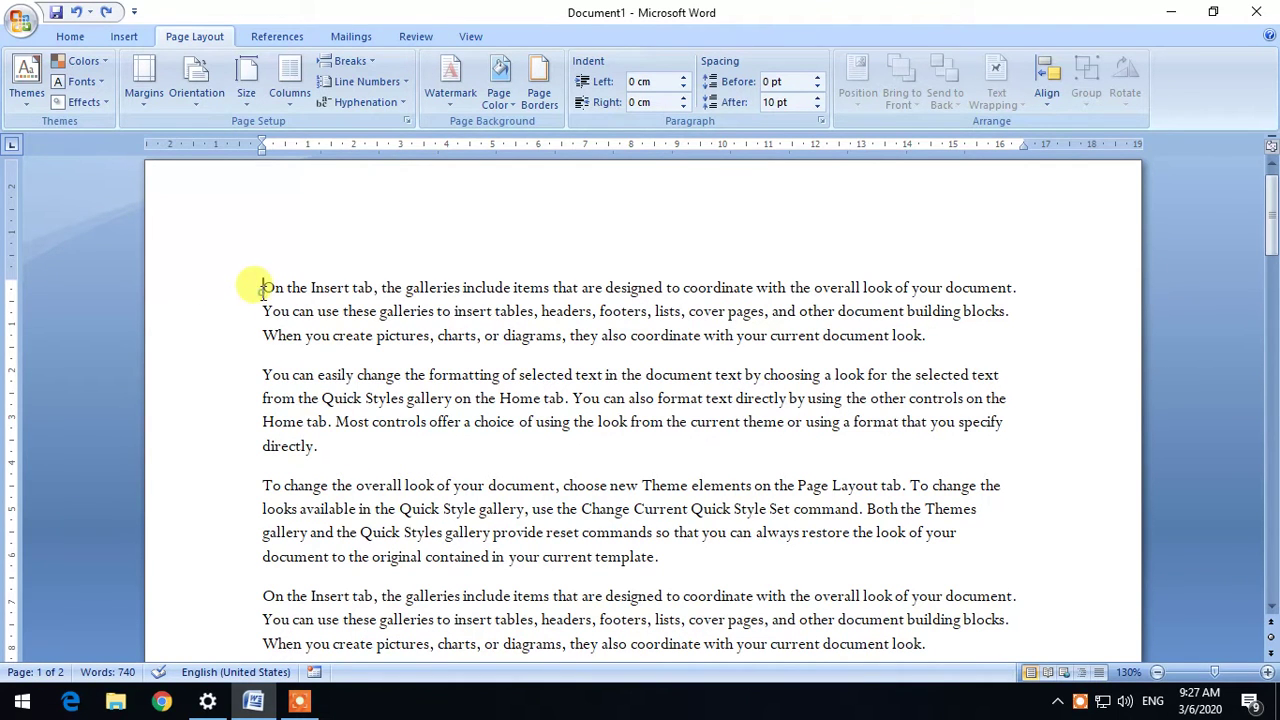
scroll(345, 460, down, 5)
scroll(370, 460, up, 2)
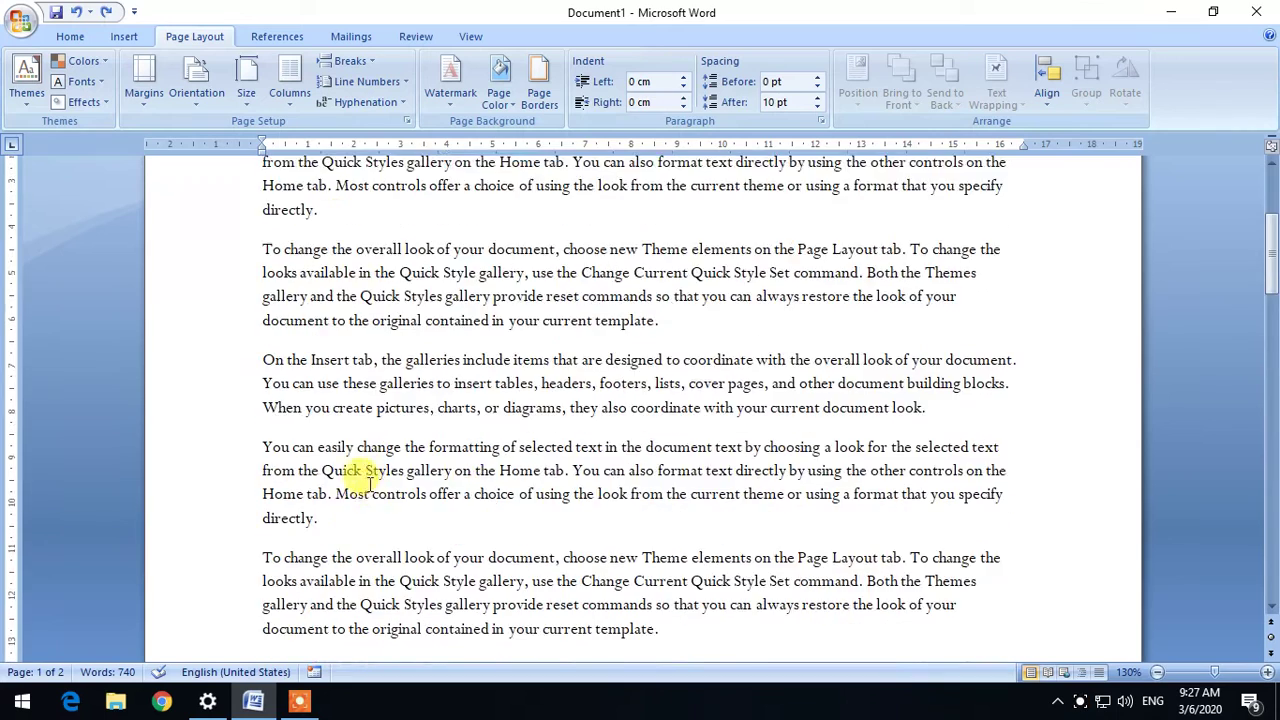
scroll(370, 465, up, 3)
click(252, 304)
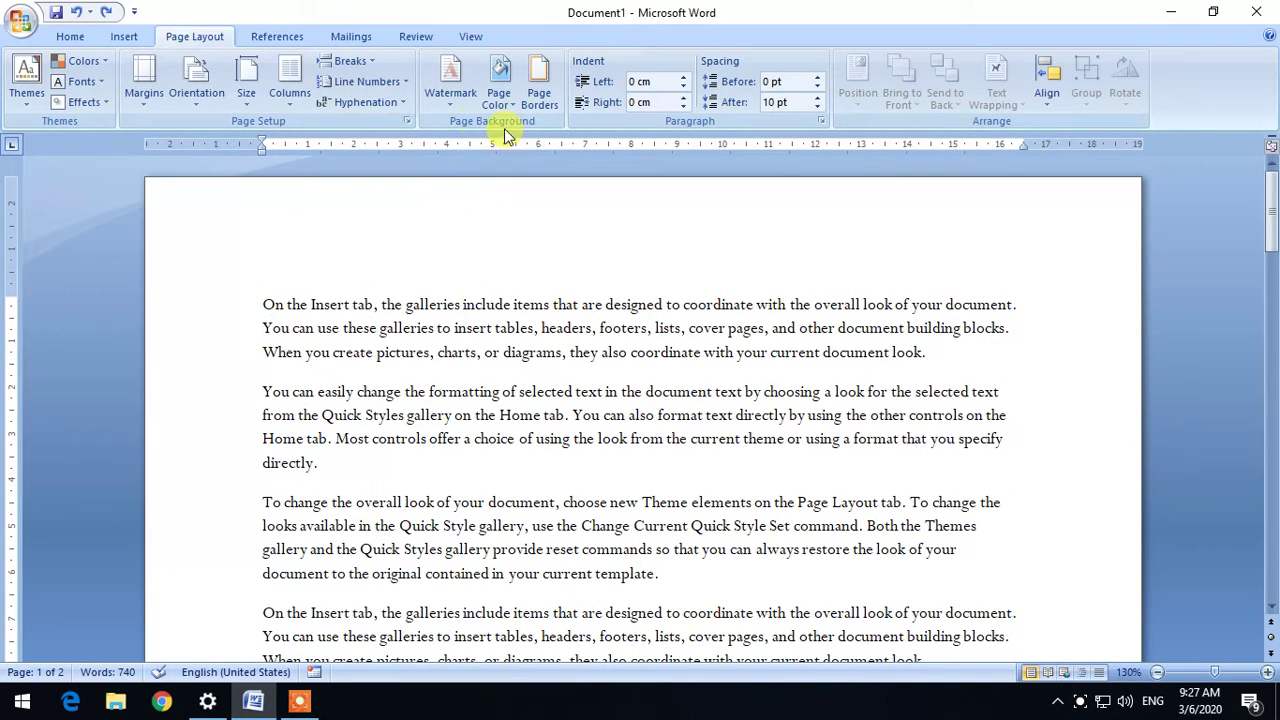
click(451, 100)
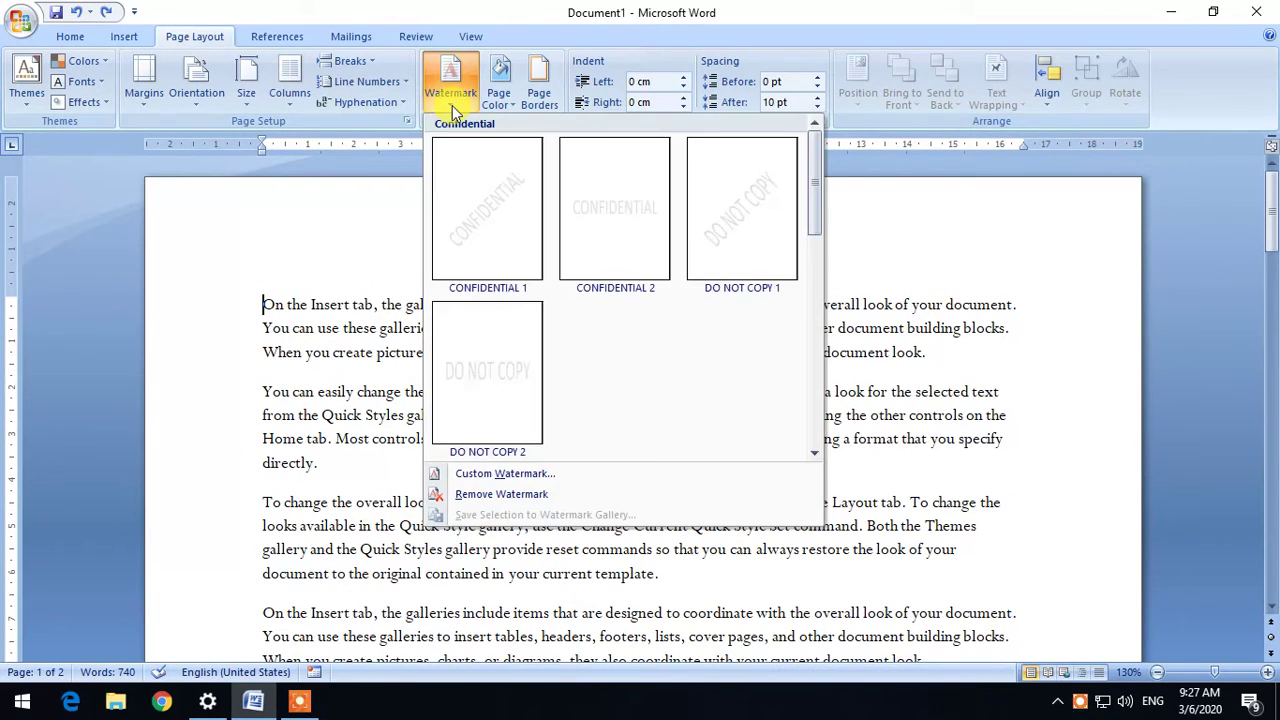
click(425, 8)
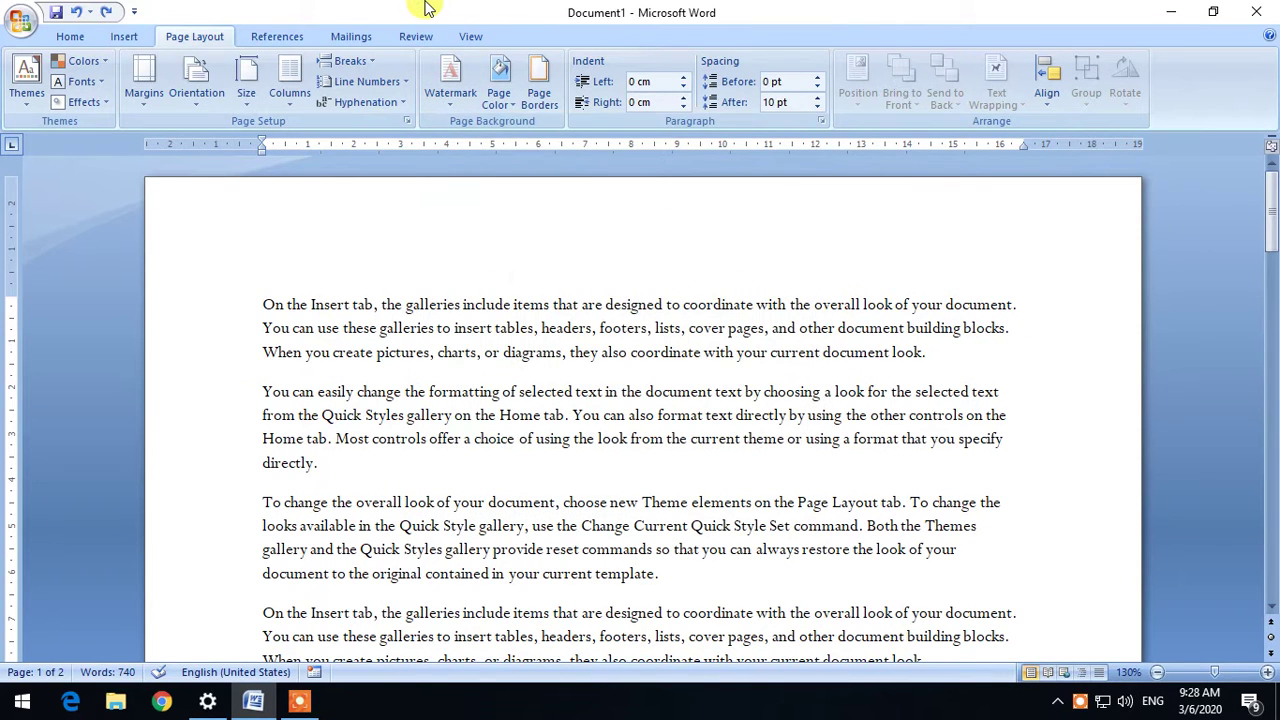
scroll(543, 334, down, 2)
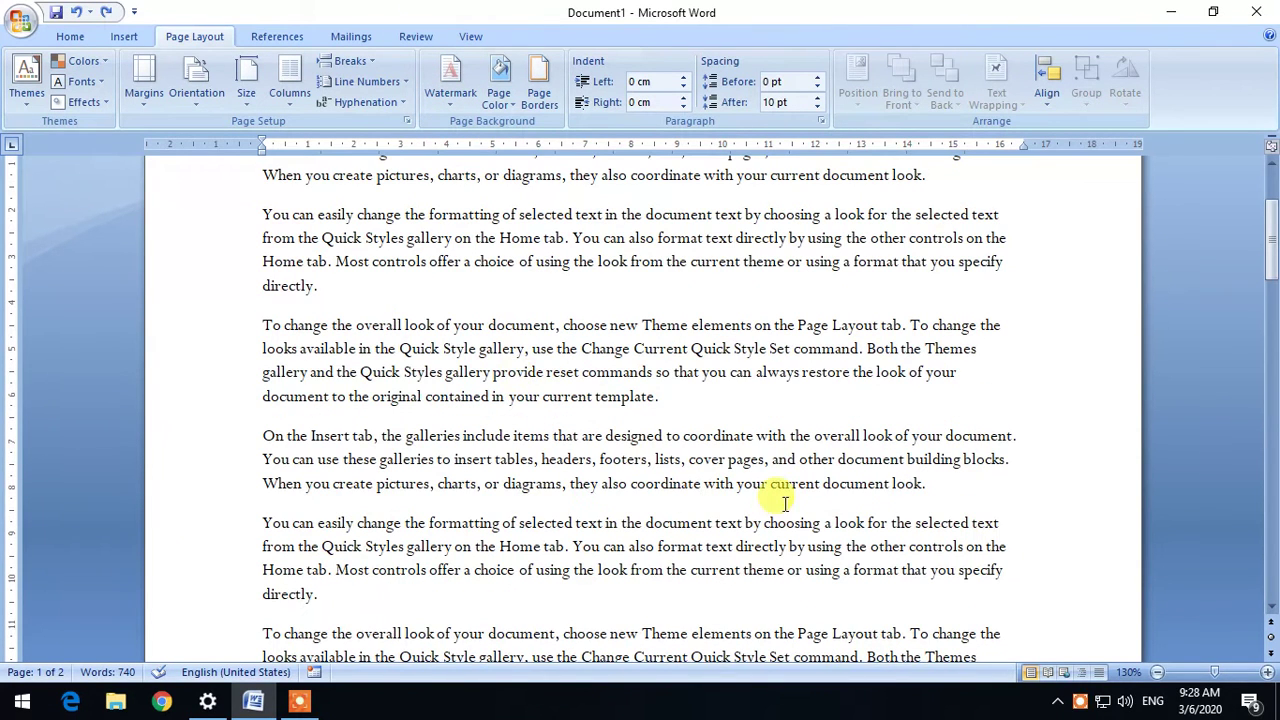
click(744, 390)
scroll(650, 368, up, 2)
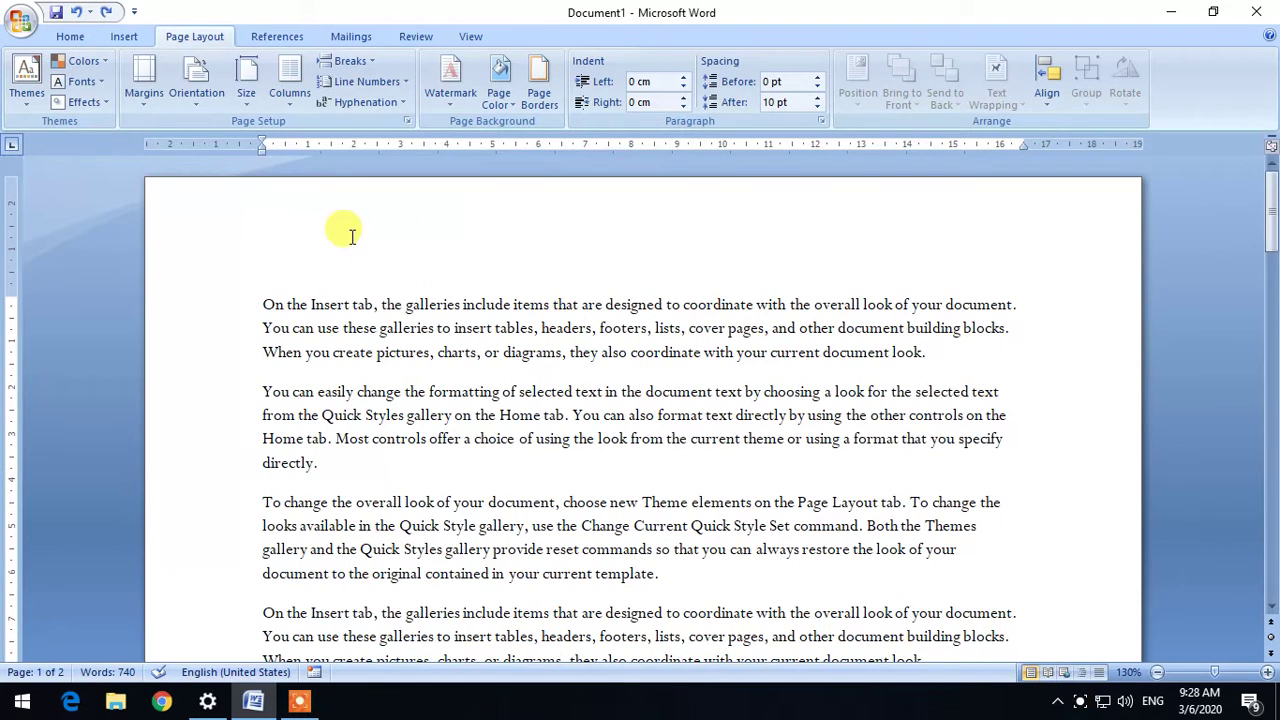
Apply the diagonal CONFIDENTIAL 1 watermark to the document
click(452, 110)
click(472, 8)
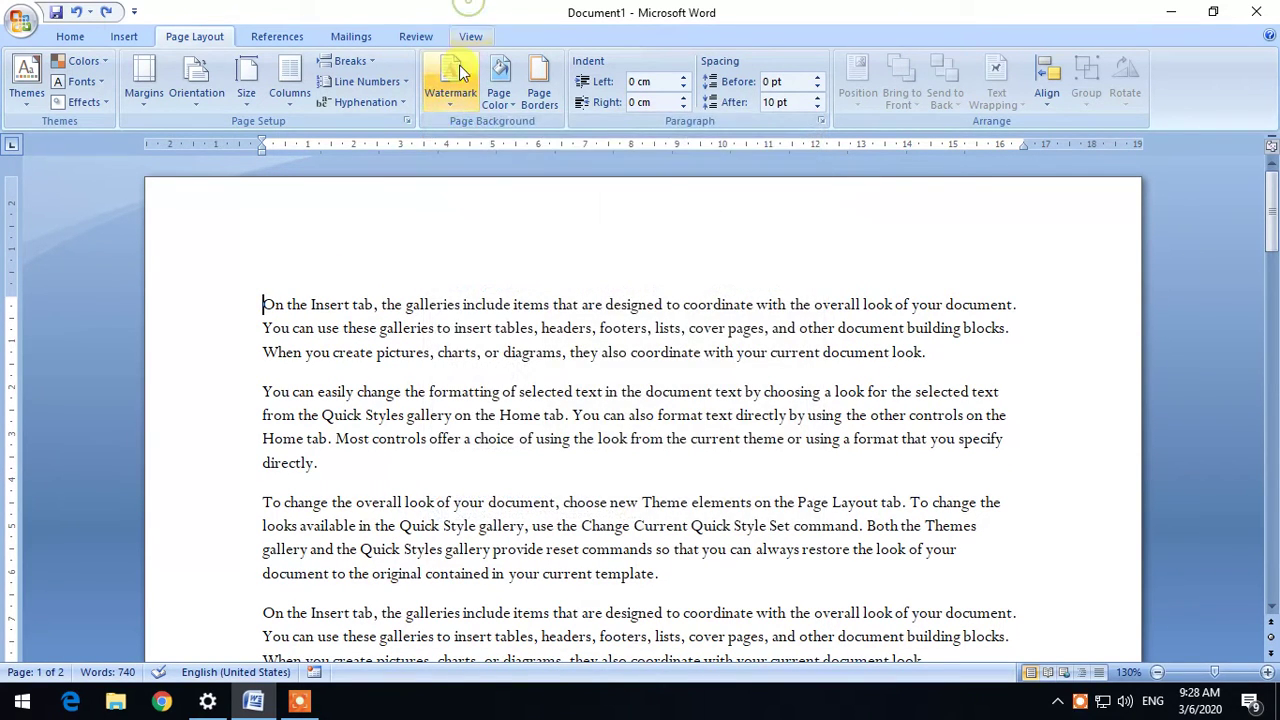
click(444, 105)
click(458, 10)
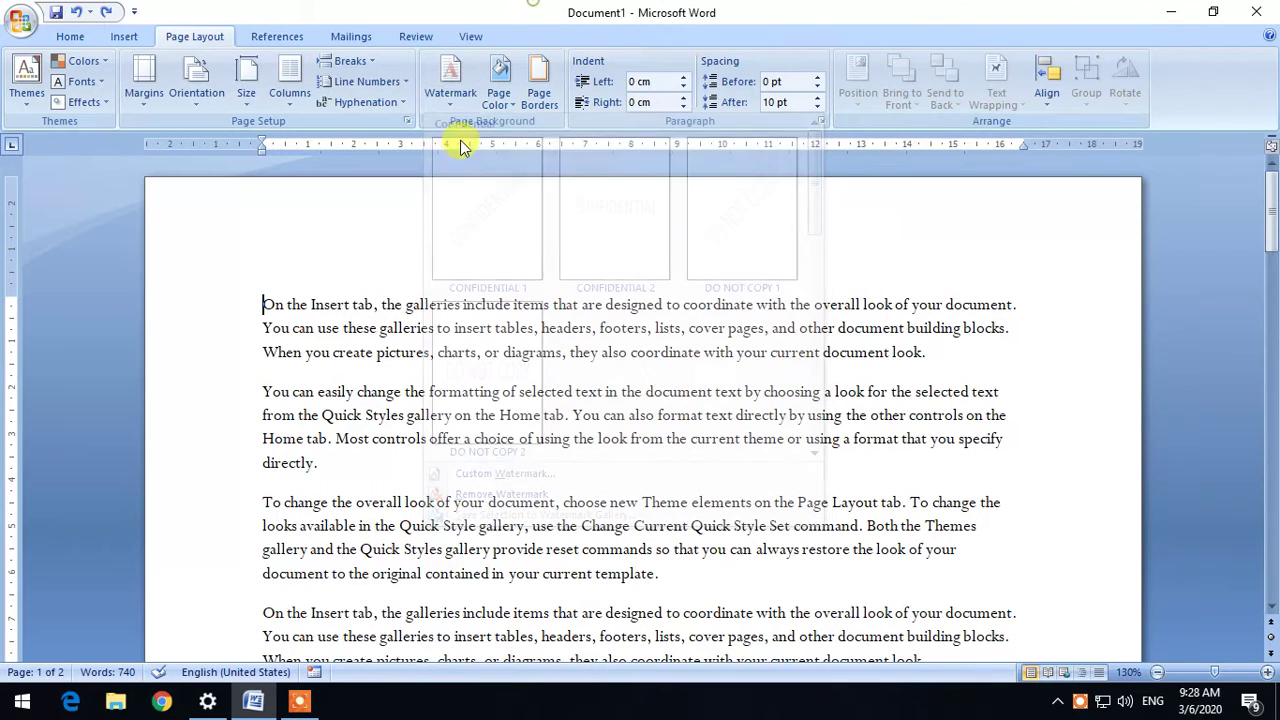
click(452, 110)
click(458, 10)
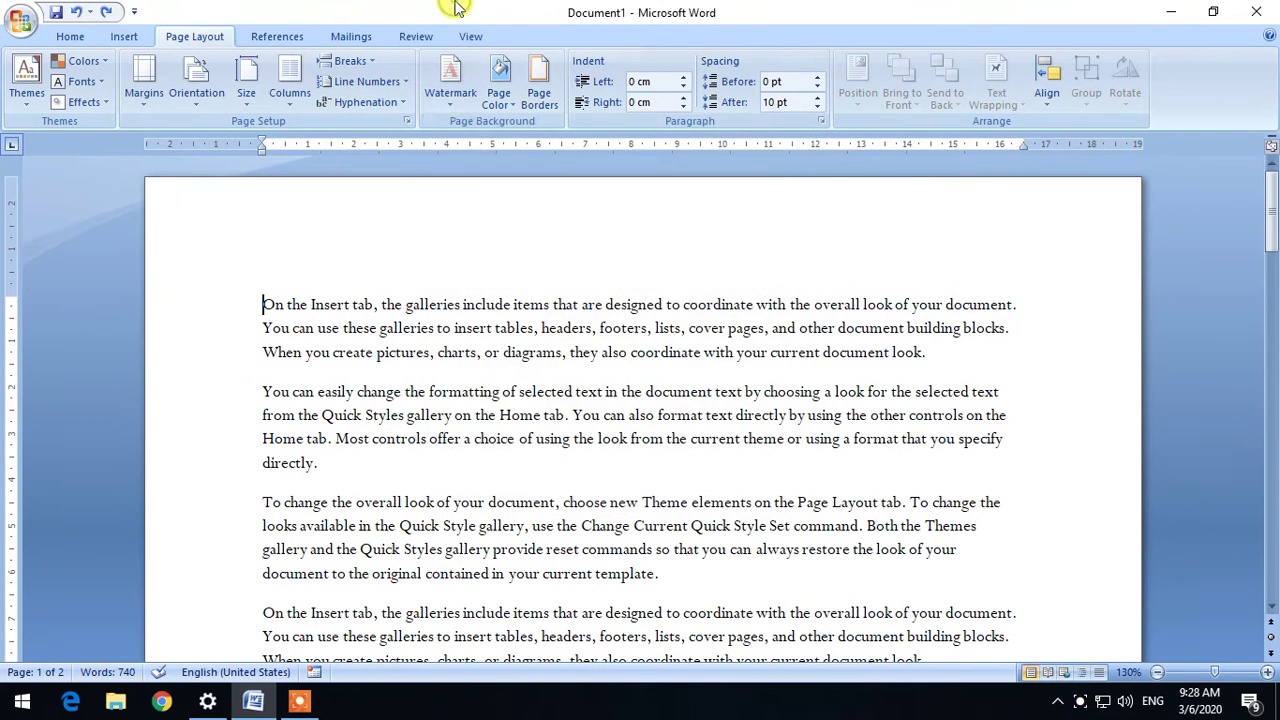
click(452, 112)
click(452, 112)
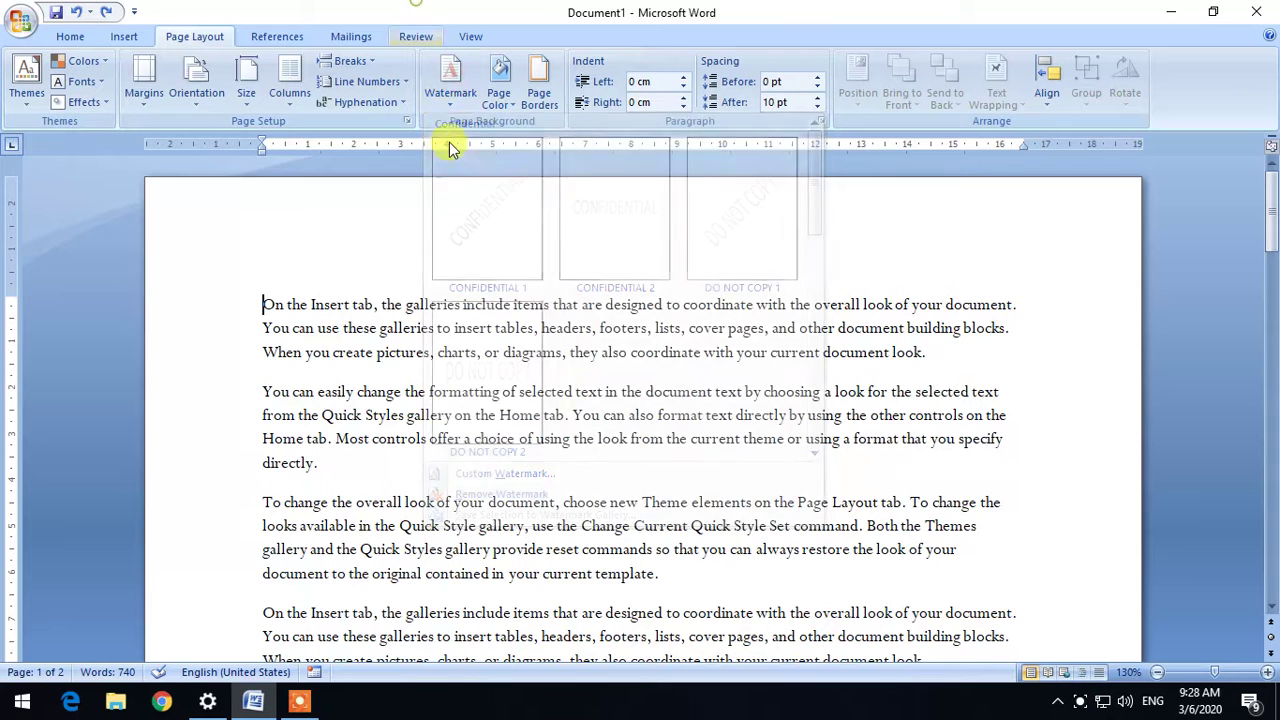
click(456, 110)
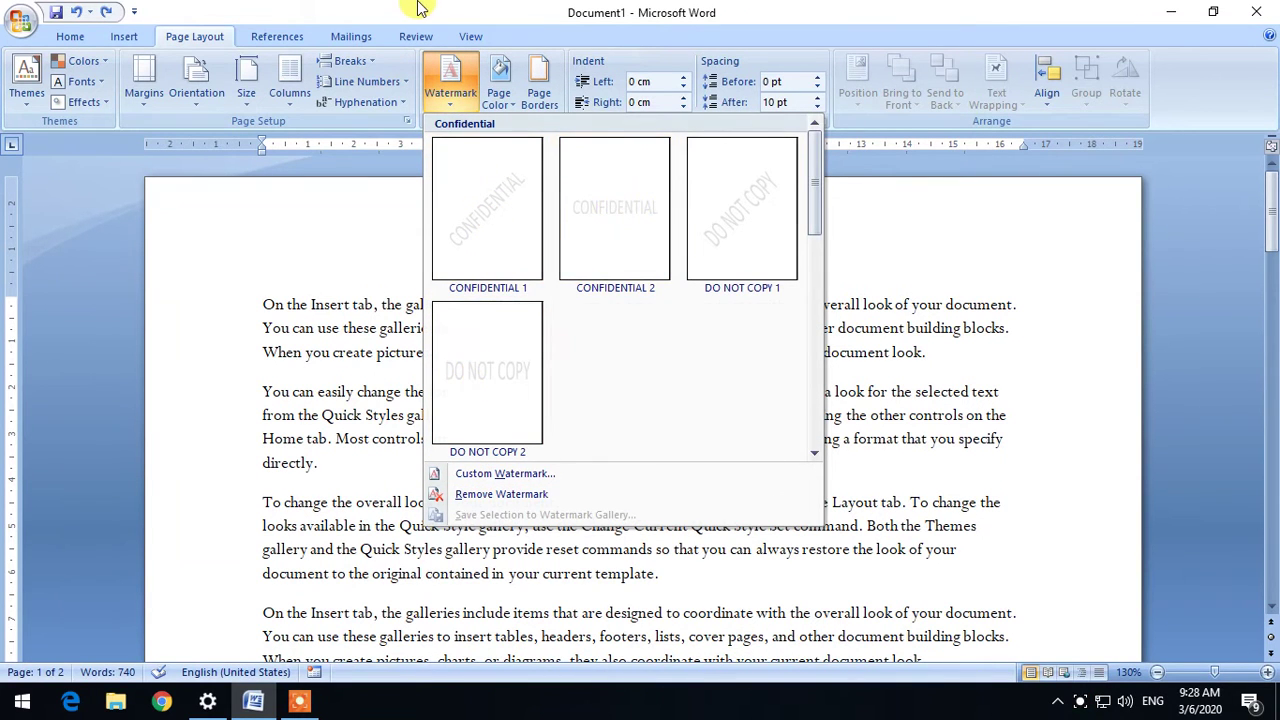
click(452, 112)
click(459, 103)
click(455, 112)
click(455, 110)
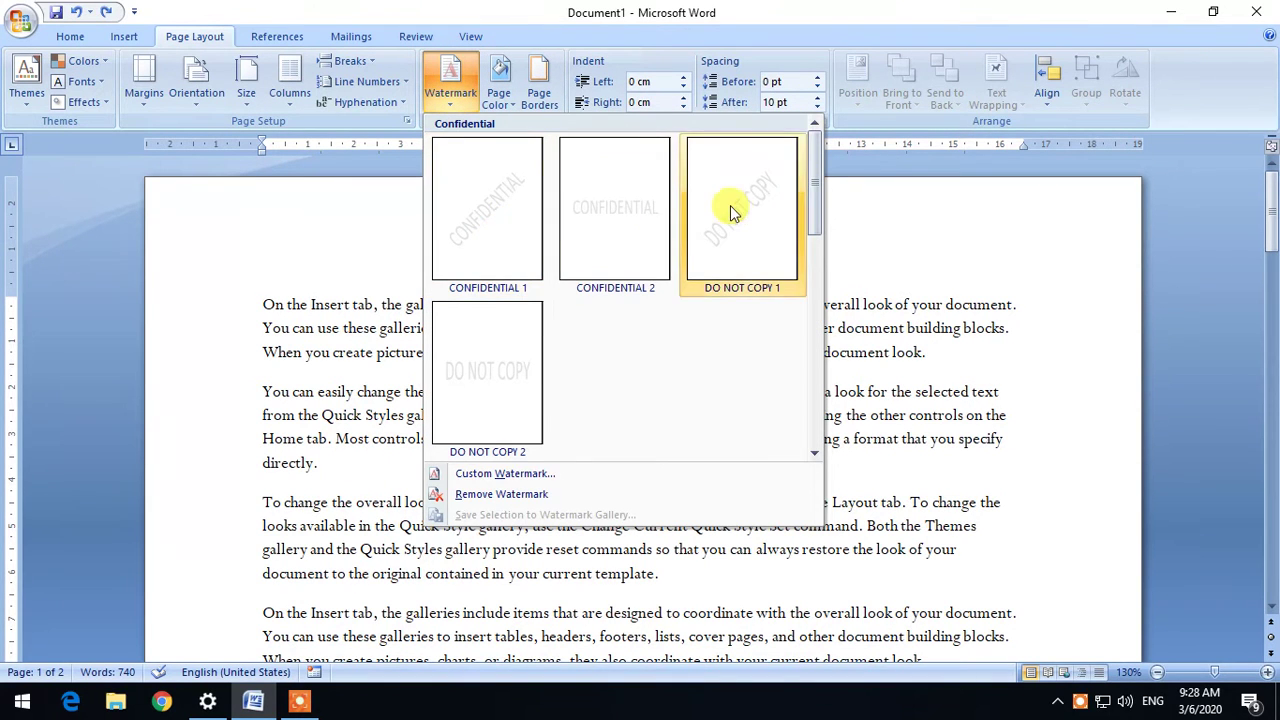
click(450, 95)
click(445, 100)
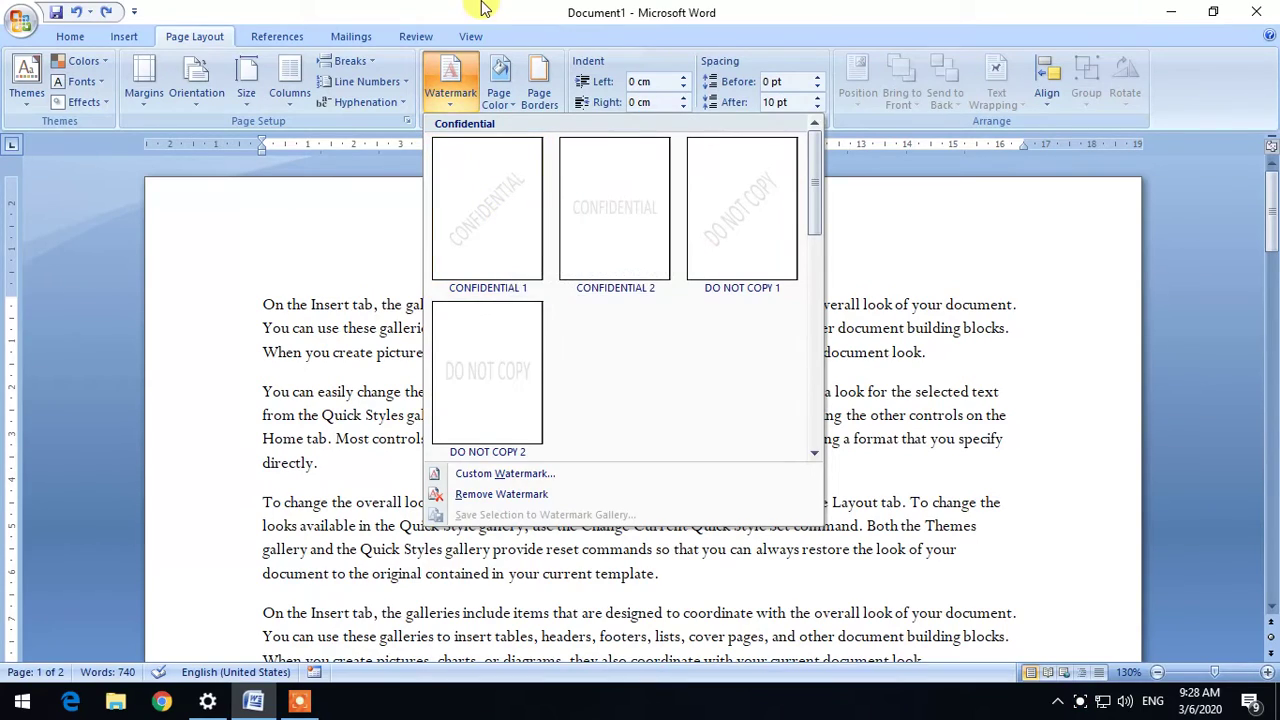
click(486, 186)
Scroll through the pages to check the CONFIDENTIAL 1 watermark
scroll(654, 463, down, 5)
scroll(640, 485, down, 4)
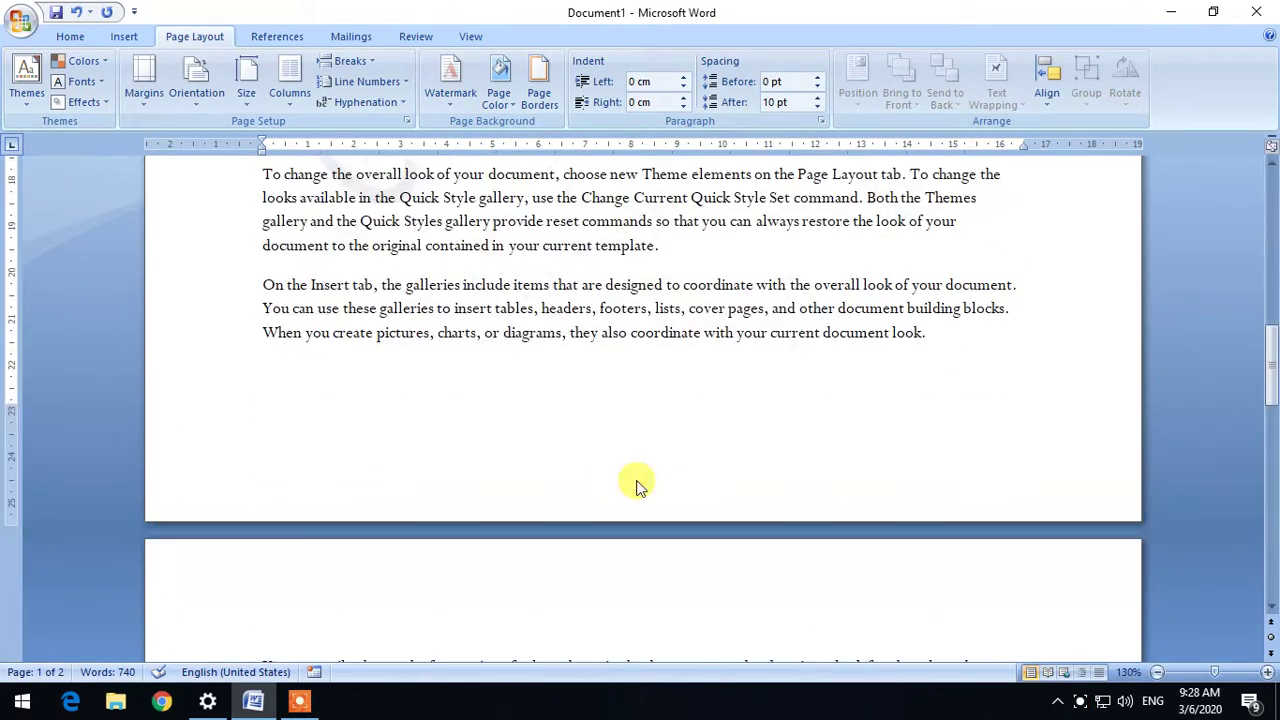
scroll(634, 486, down, 3)
scroll(648, 555, down, 3)
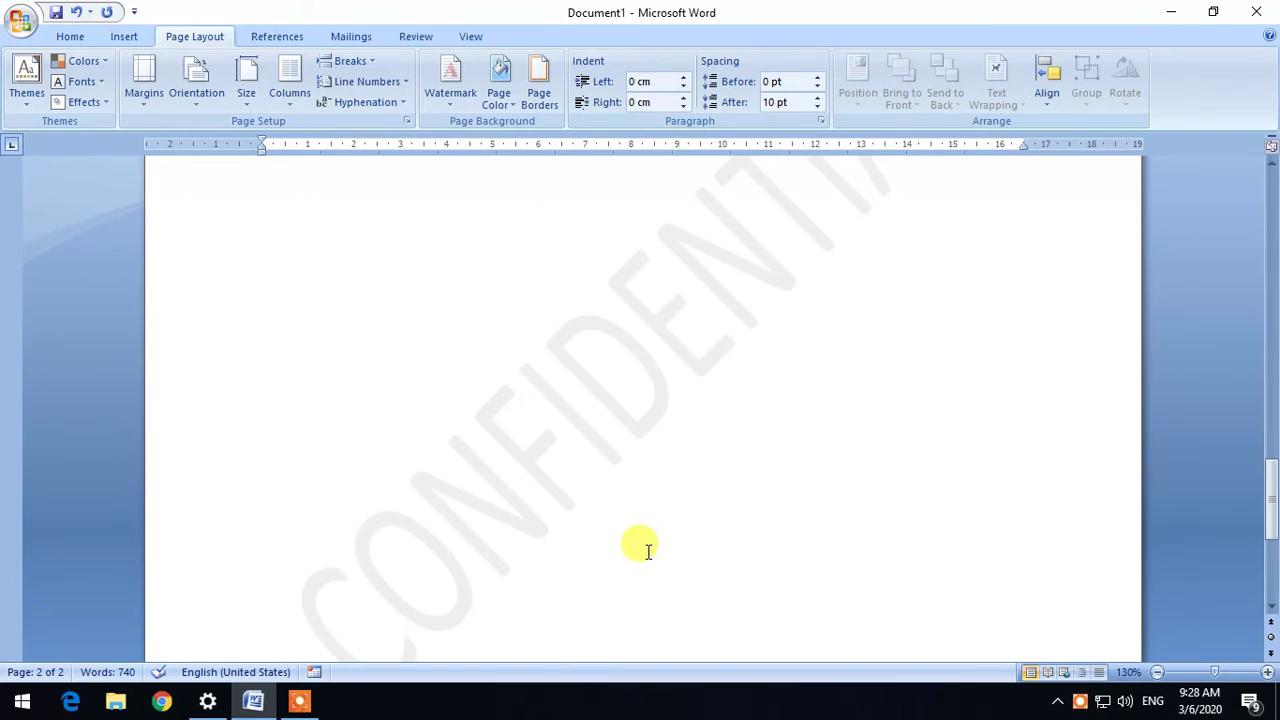
scroll(640, 548, up, 5)
scroll(306, 529, up, 5)
scroll(314, 537, up, 5)
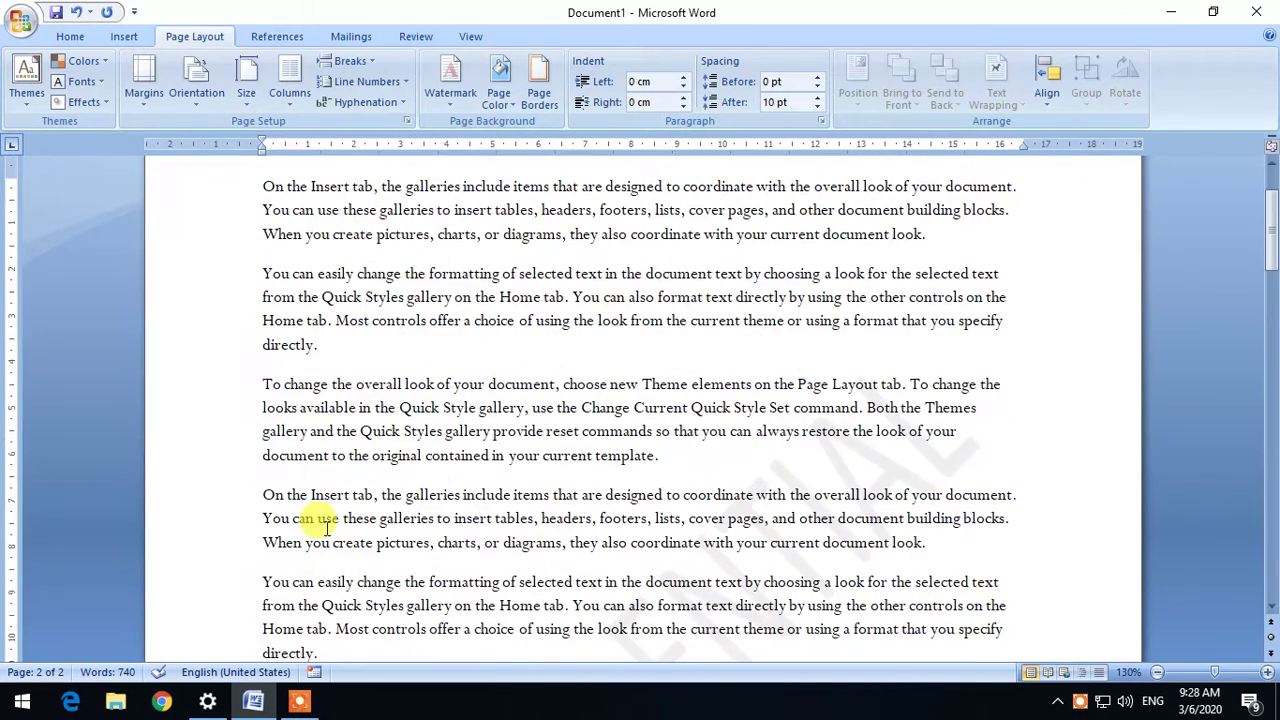
scroll(326, 529, up, 3)
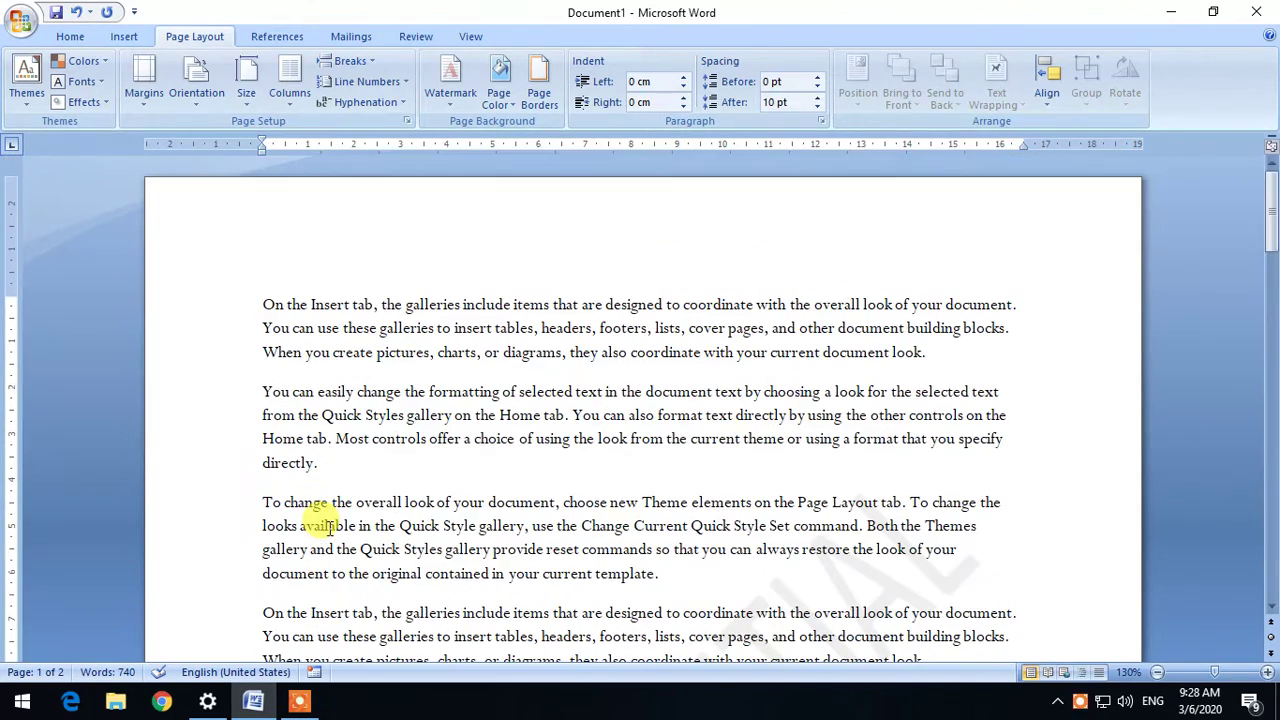
scroll(446, 105, up, 1)
click(446, 105)
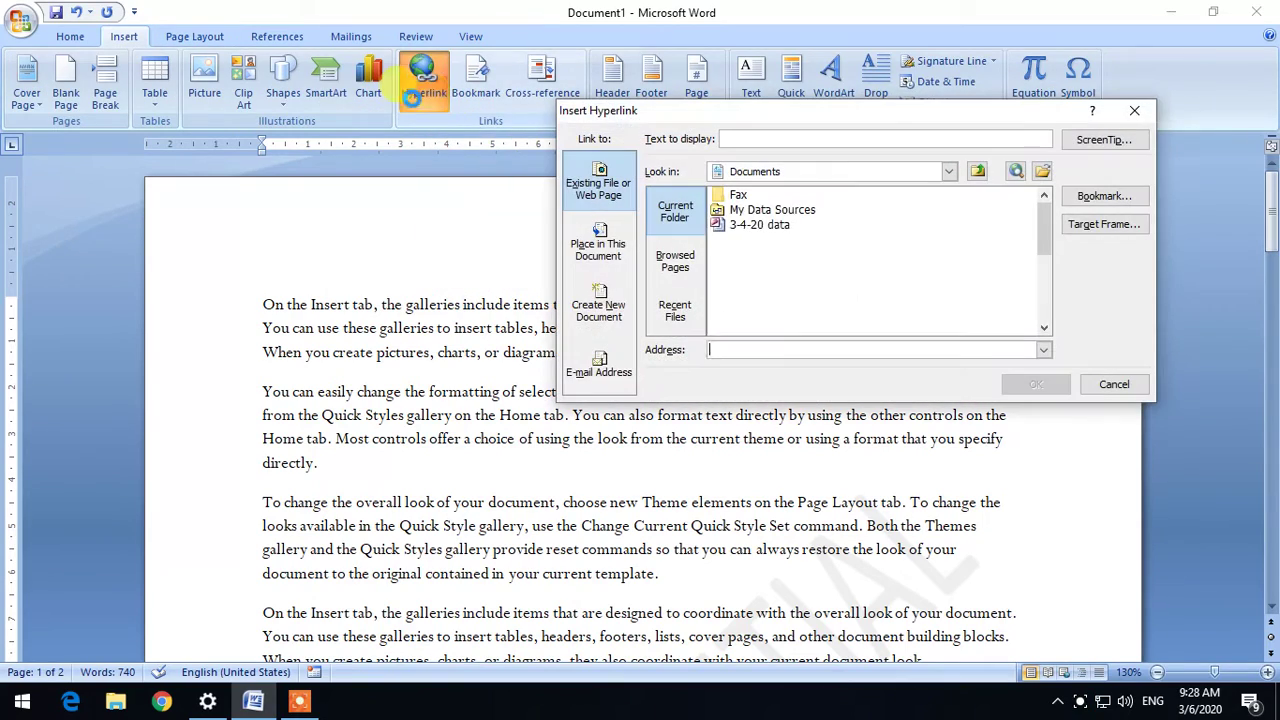
click(1134, 110)
click(197, 36)
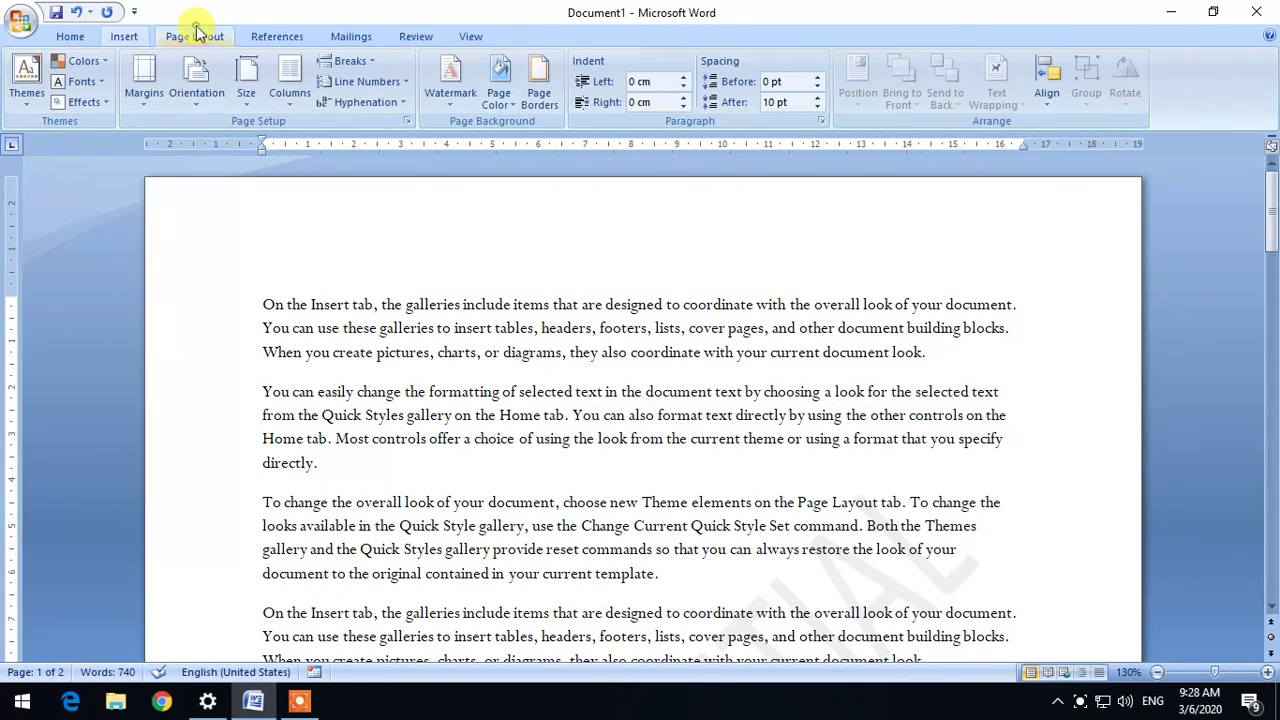
Remove the watermark so the pages are plain again
scroll(540, 480, down, 5)
scroll(541, 481, down, 6)
scroll(457, 500, down, 8)
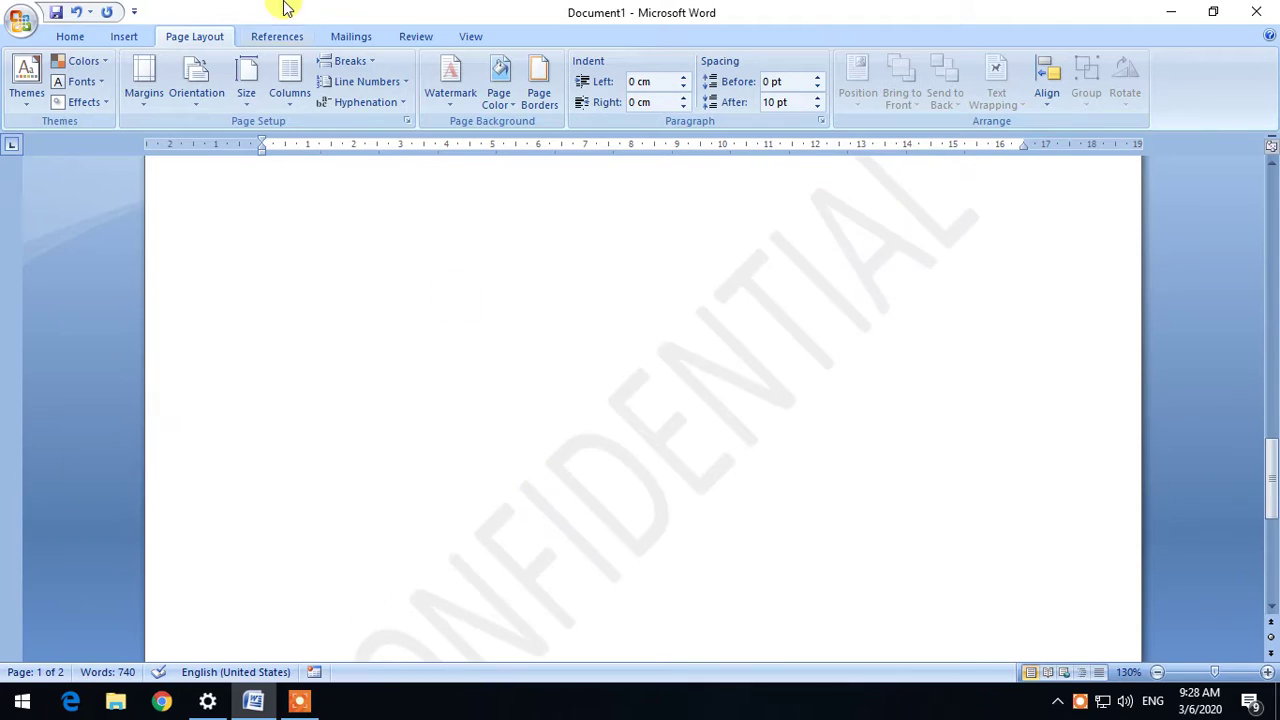
scroll(325, 574, up, 6)
scroll(325, 574, up, 5)
scroll(194, 529, up, 5)
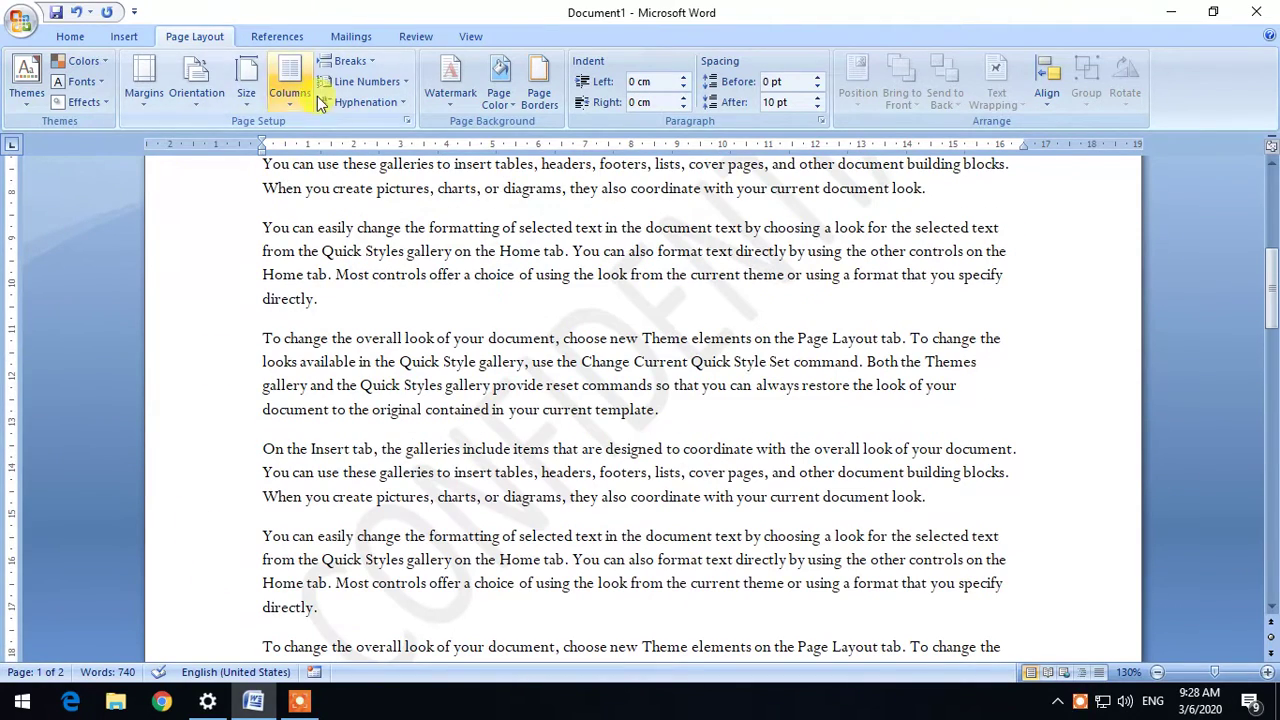
click(447, 100)
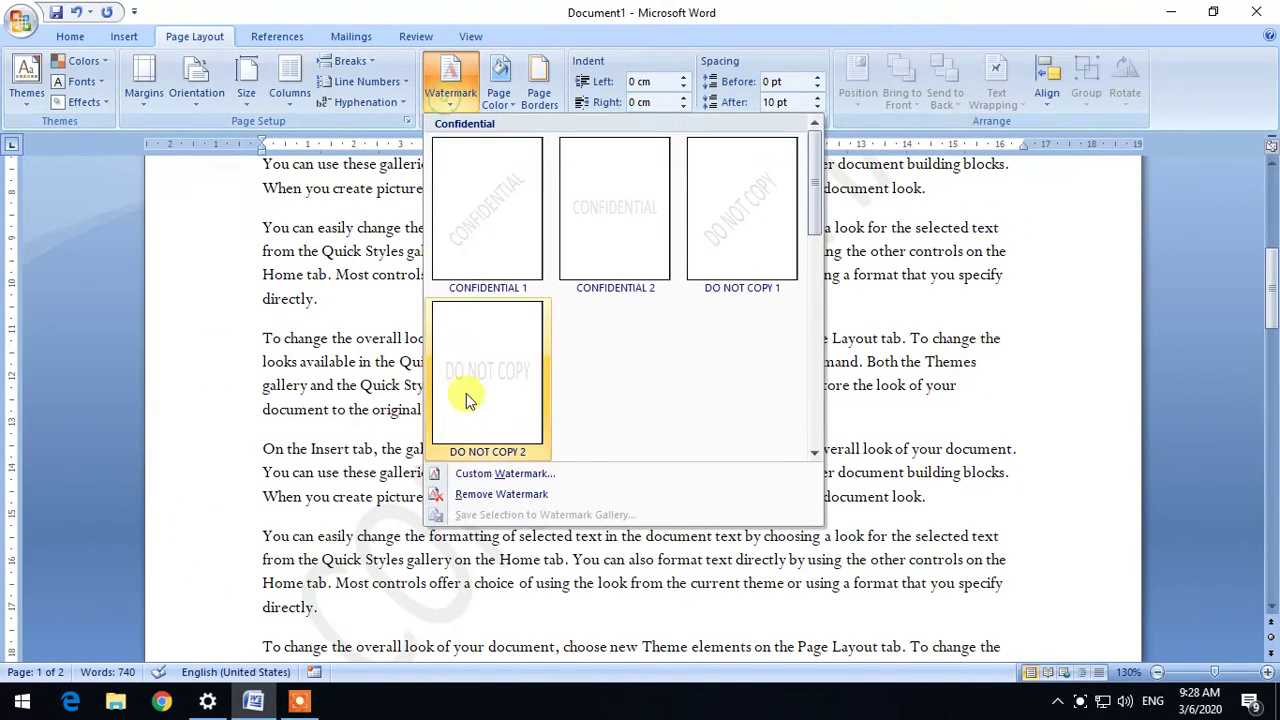
click(500, 491)
scroll(617, 450, down, 1)
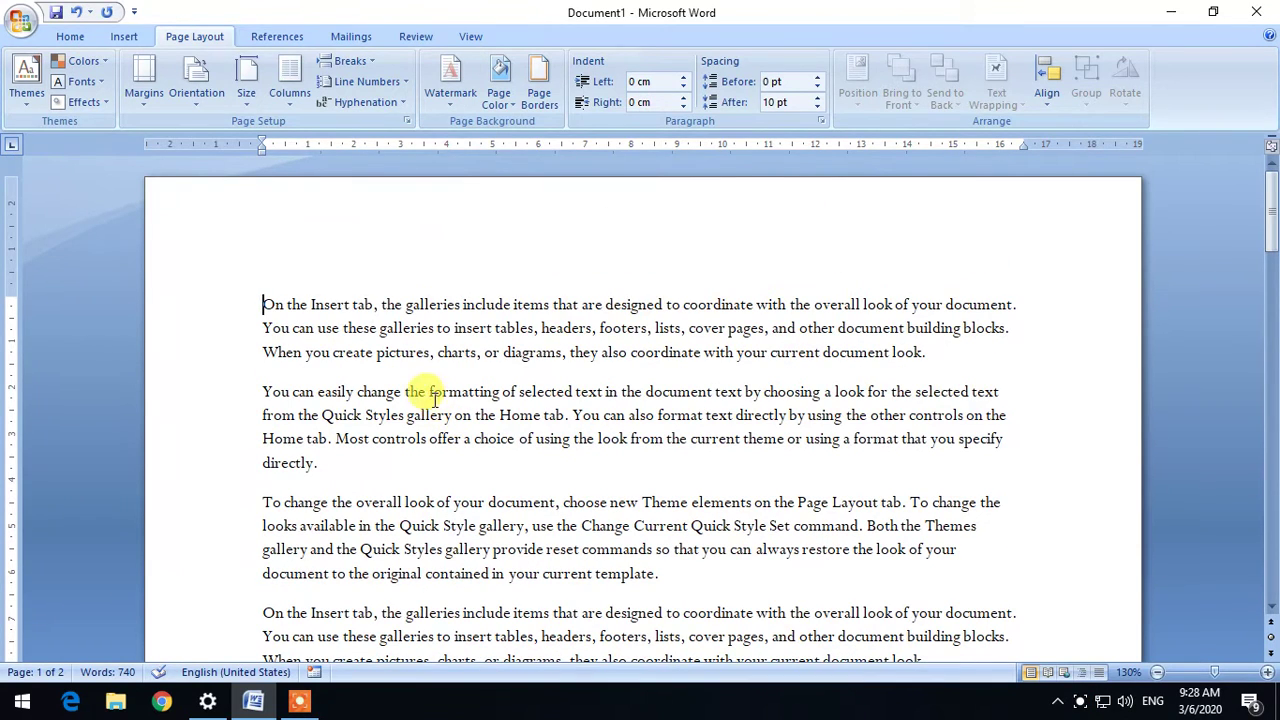
click(458, 100)
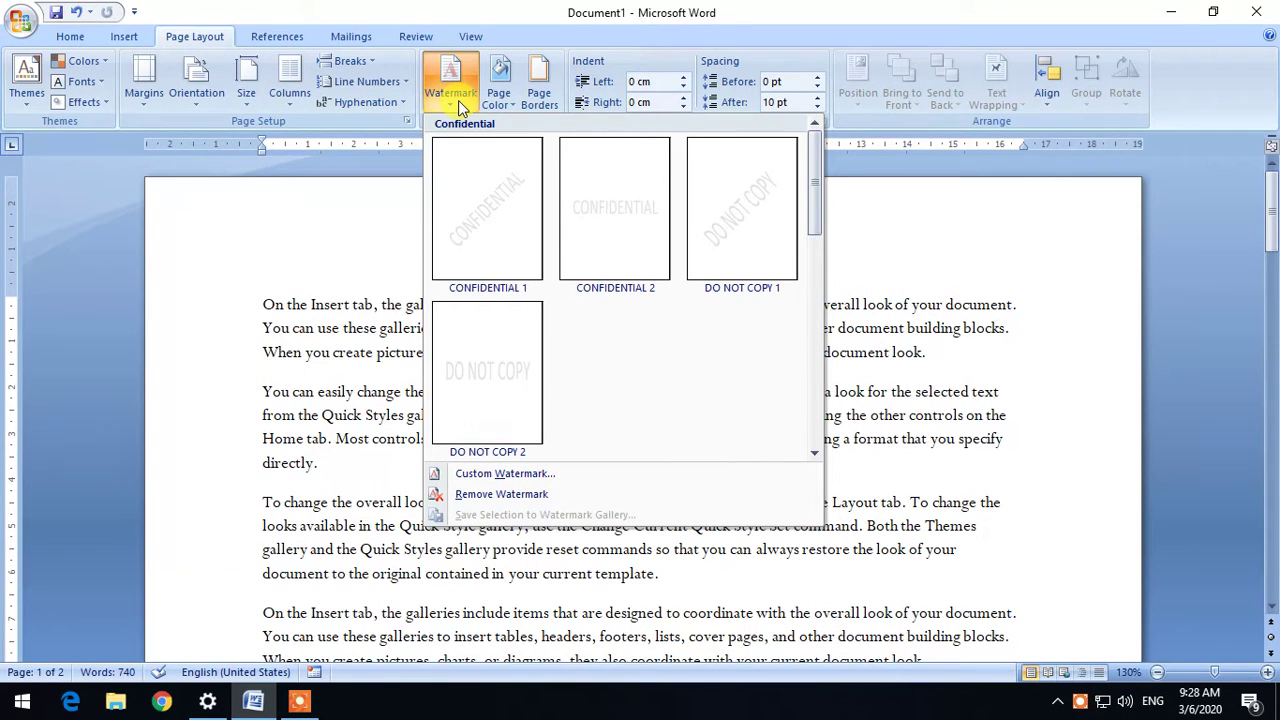
Create a custom text watermark, replacing ASAP with 'board of intermdiate', and apply it
click(459, 104)
click(459, 108)
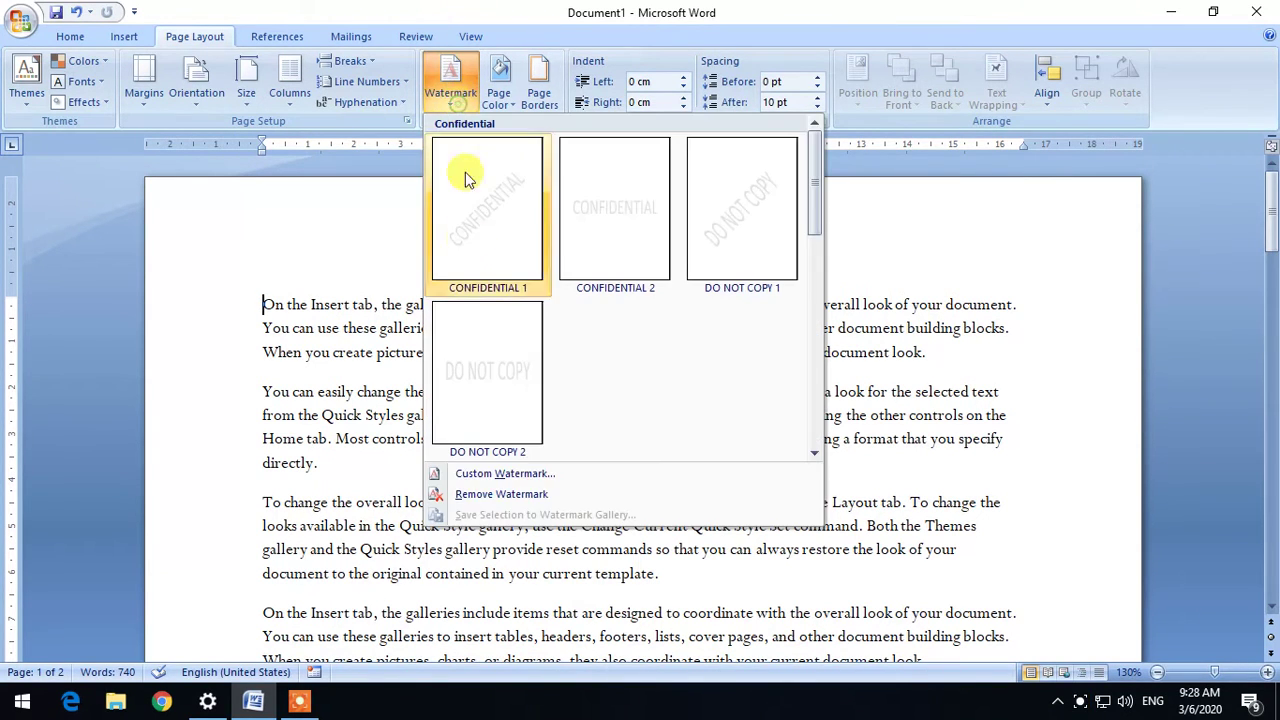
click(510, 475)
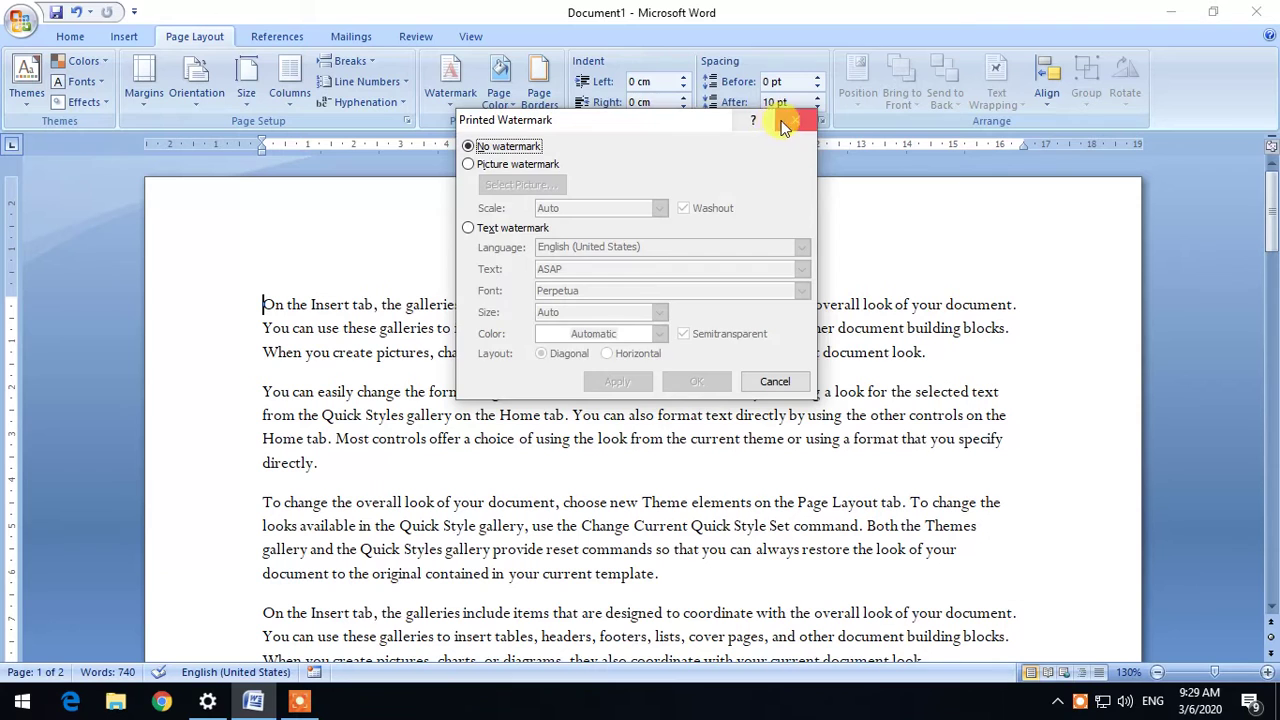
click(808, 120)
click(453, 90)
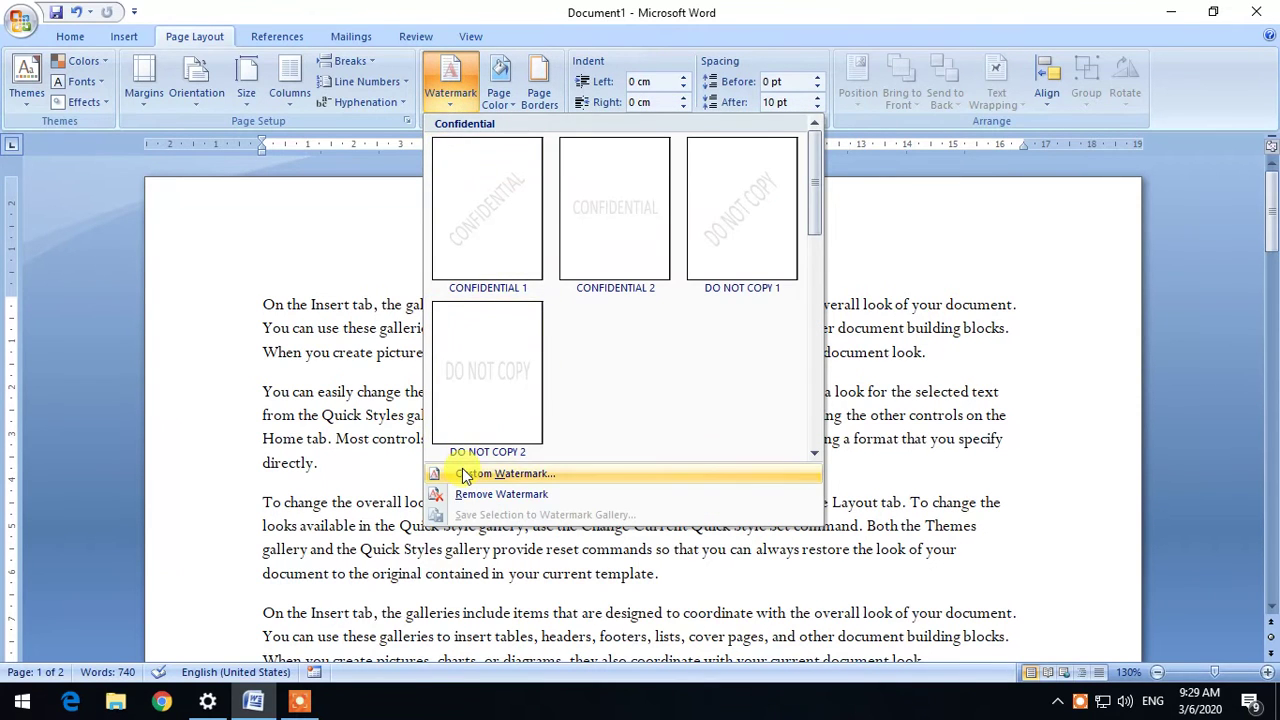
click(460, 472)
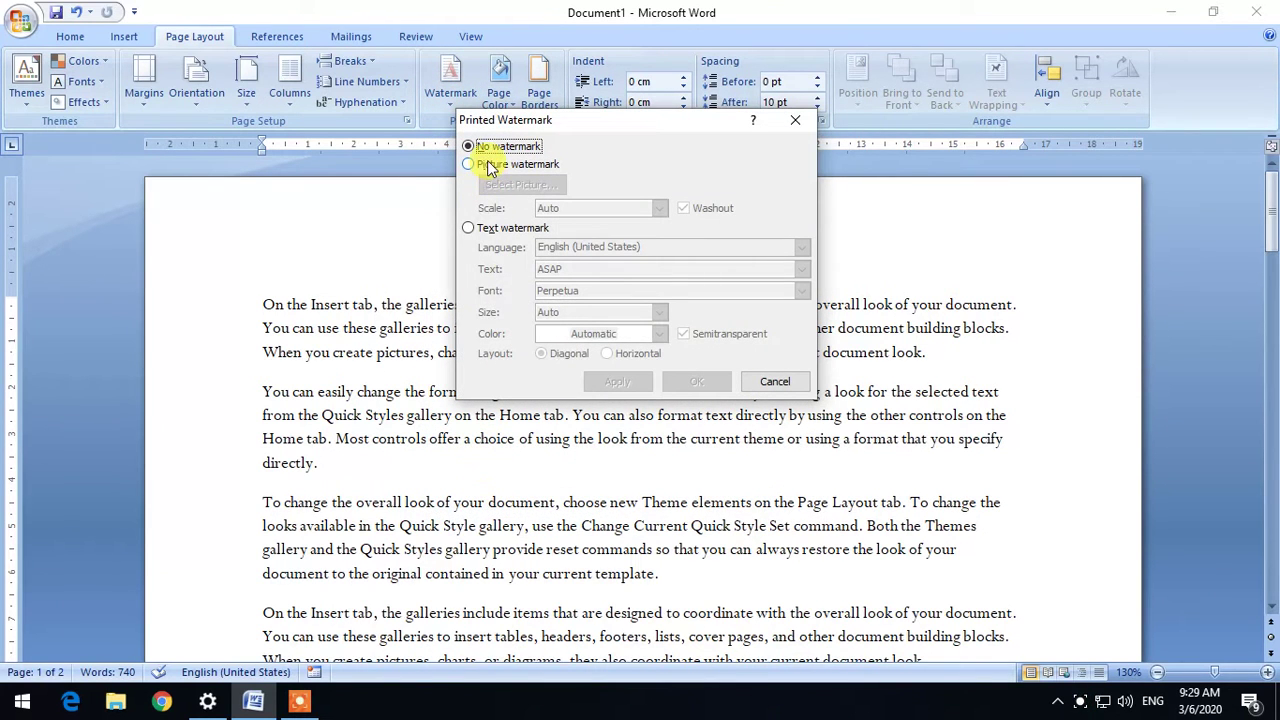
click(491, 229)
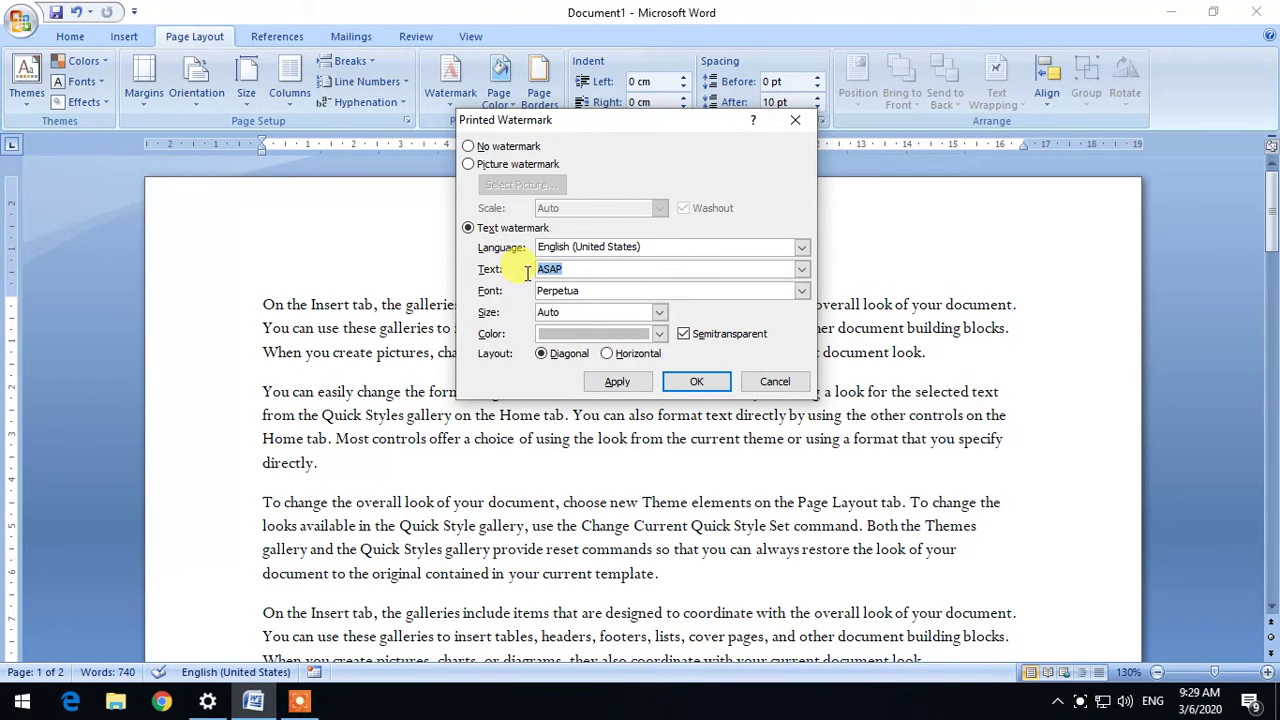
key(BackSpace)
text(board of intermdiate)
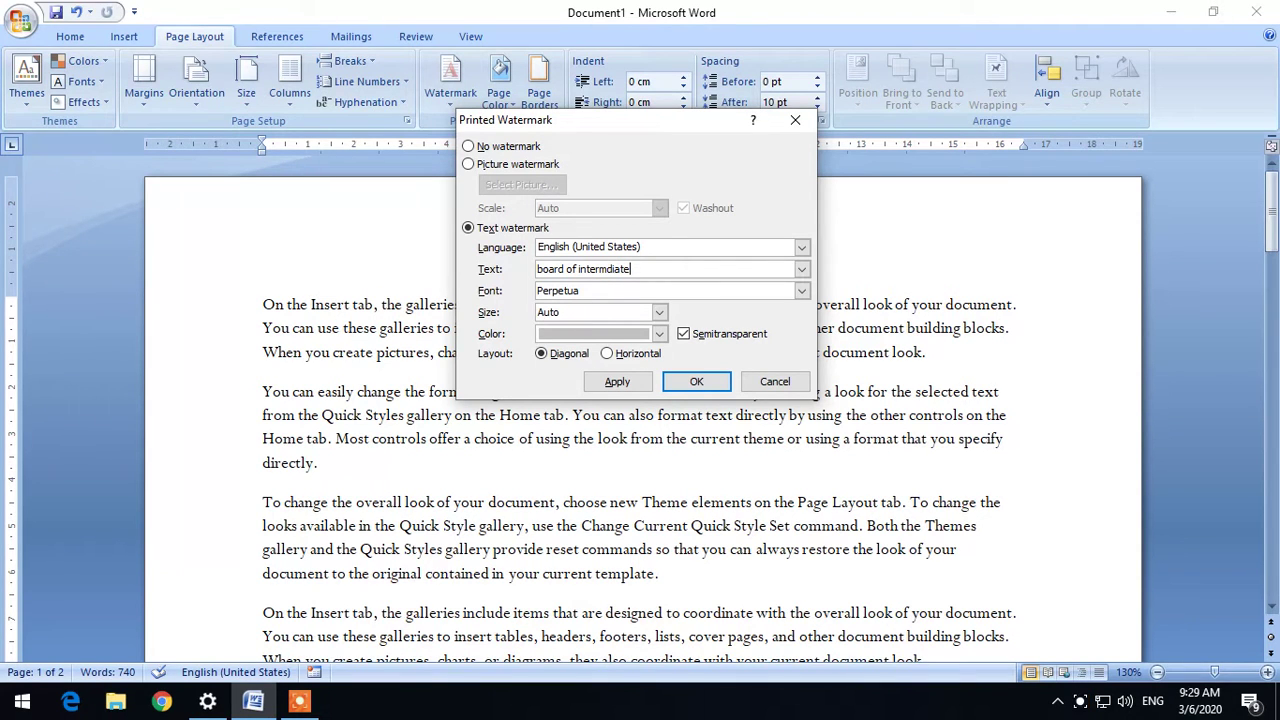
click(698, 386)
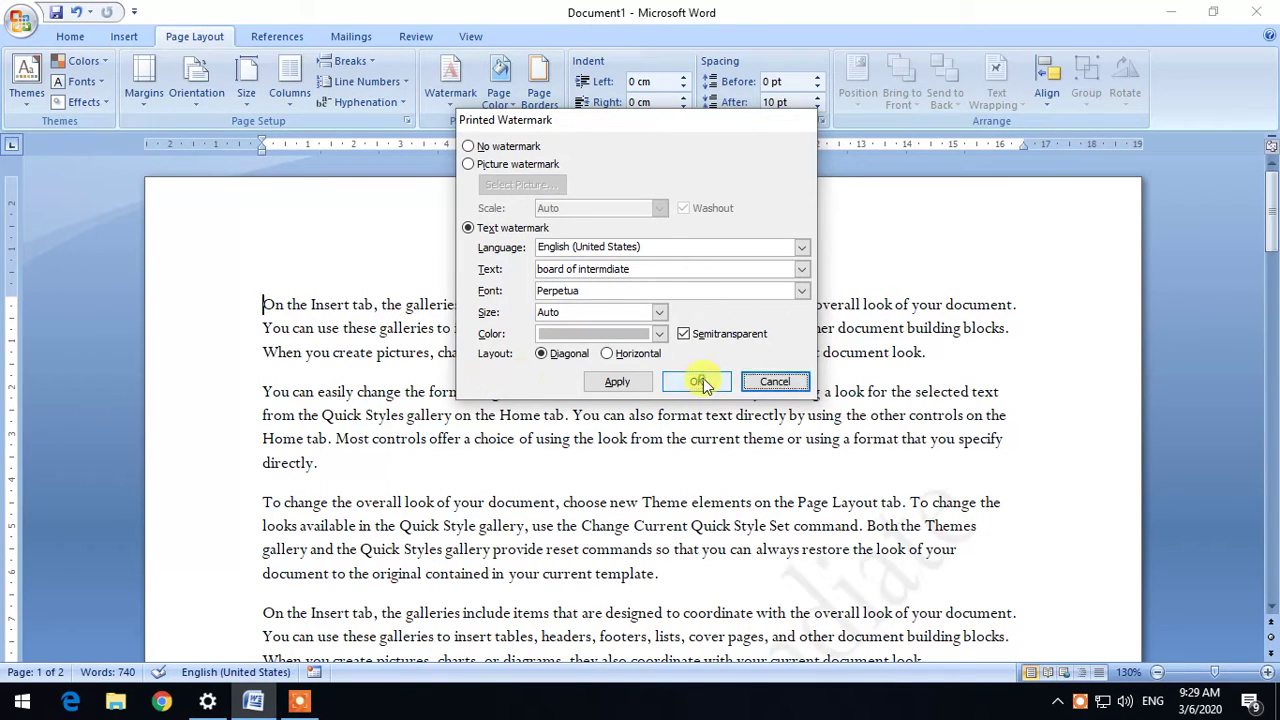
Make the 'board of intermdiate' watermark text red
scroll(650, 440, down, 5)
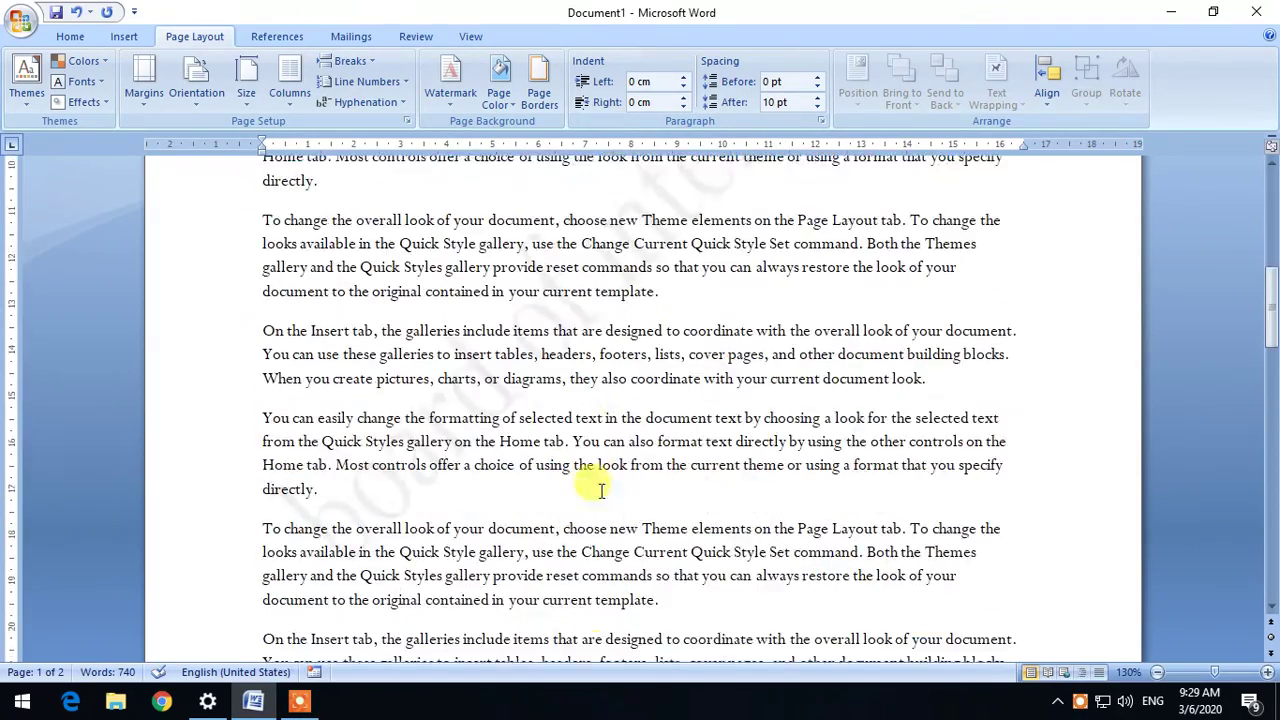
scroll(580, 500, down, 3)
scroll(750, 400, down, 8)
scroll(608, 343, up, 10)
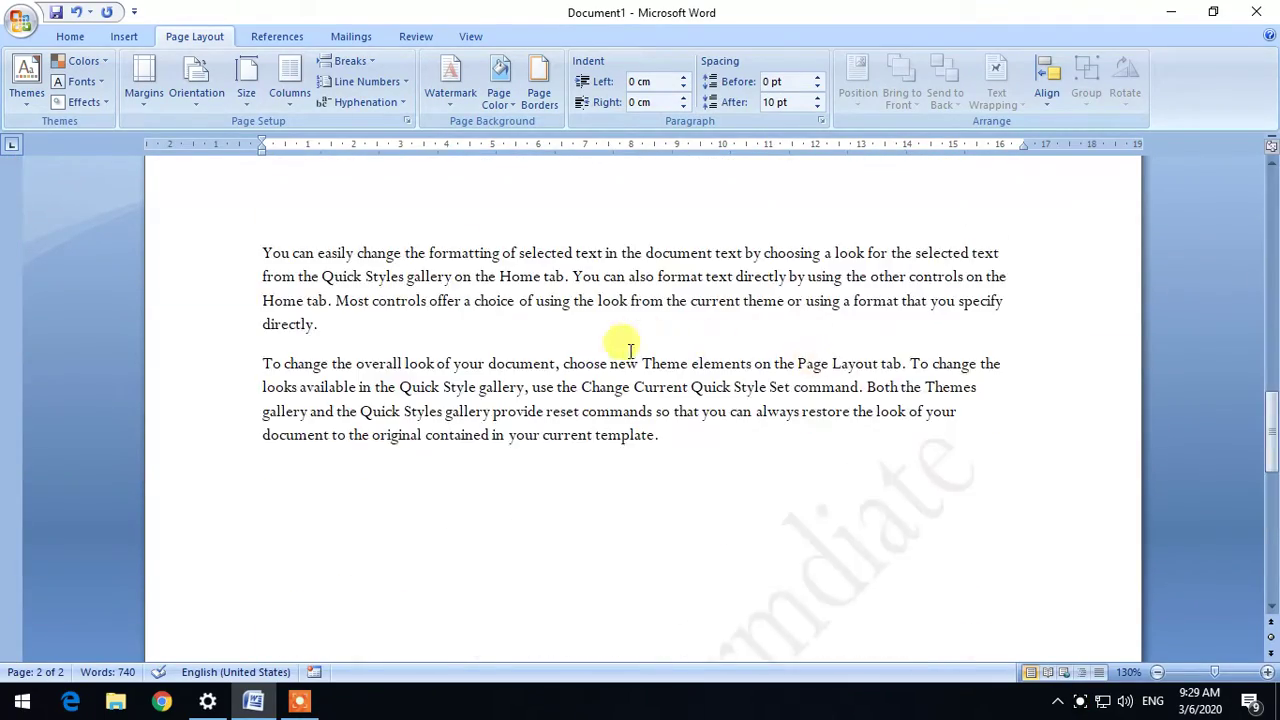
scroll(523, 409, up, 5)
scroll(460, 409, up, 5)
scroll(470, 380, up, 5)
click(450, 80)
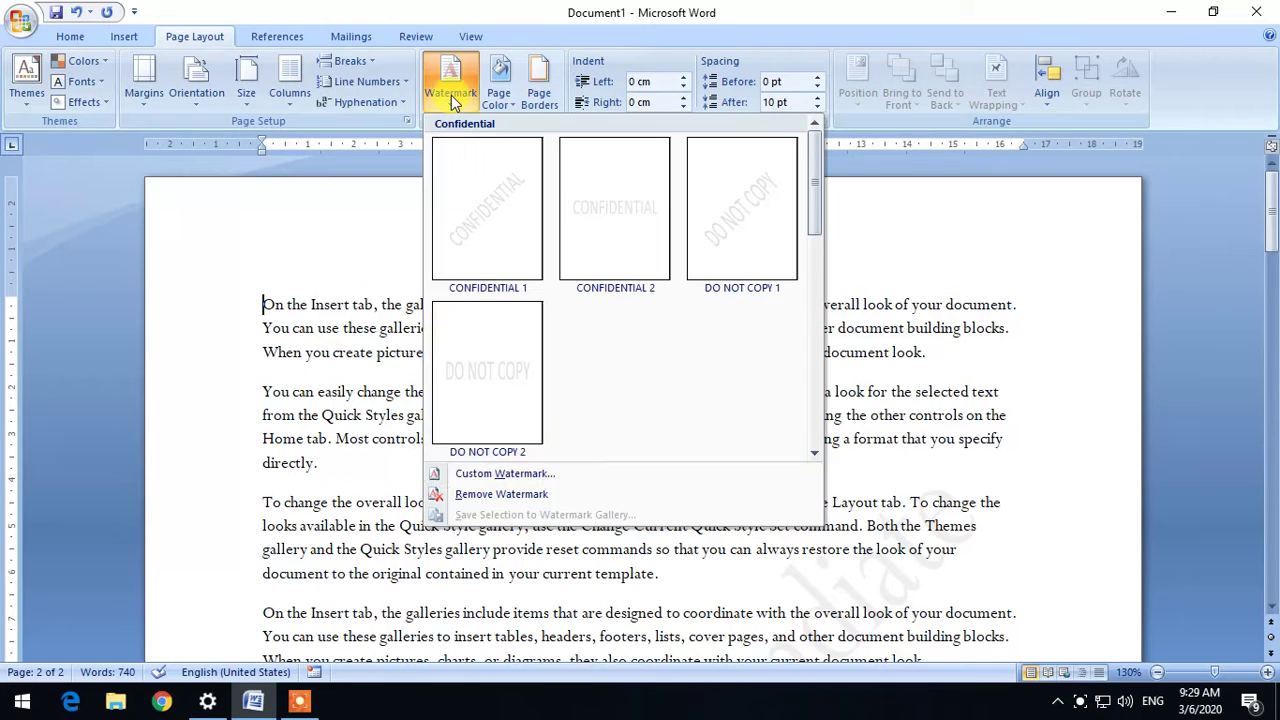
click(460, 471)
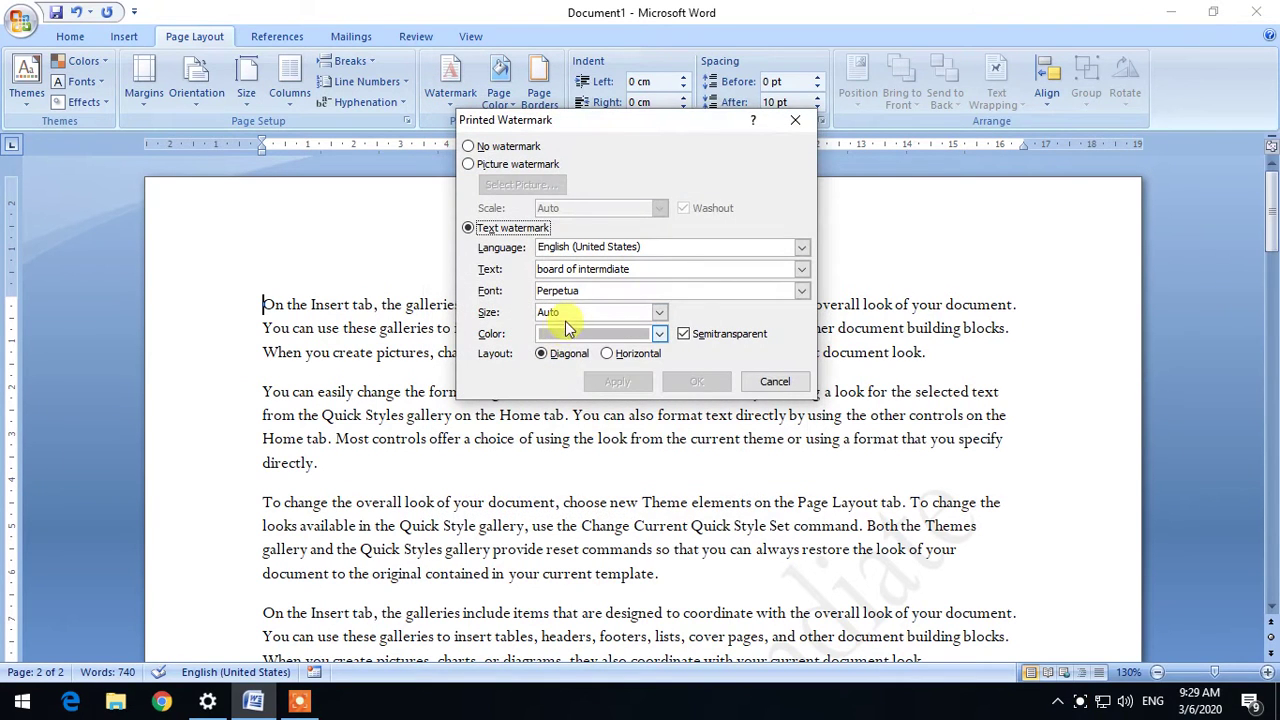
click(658, 334)
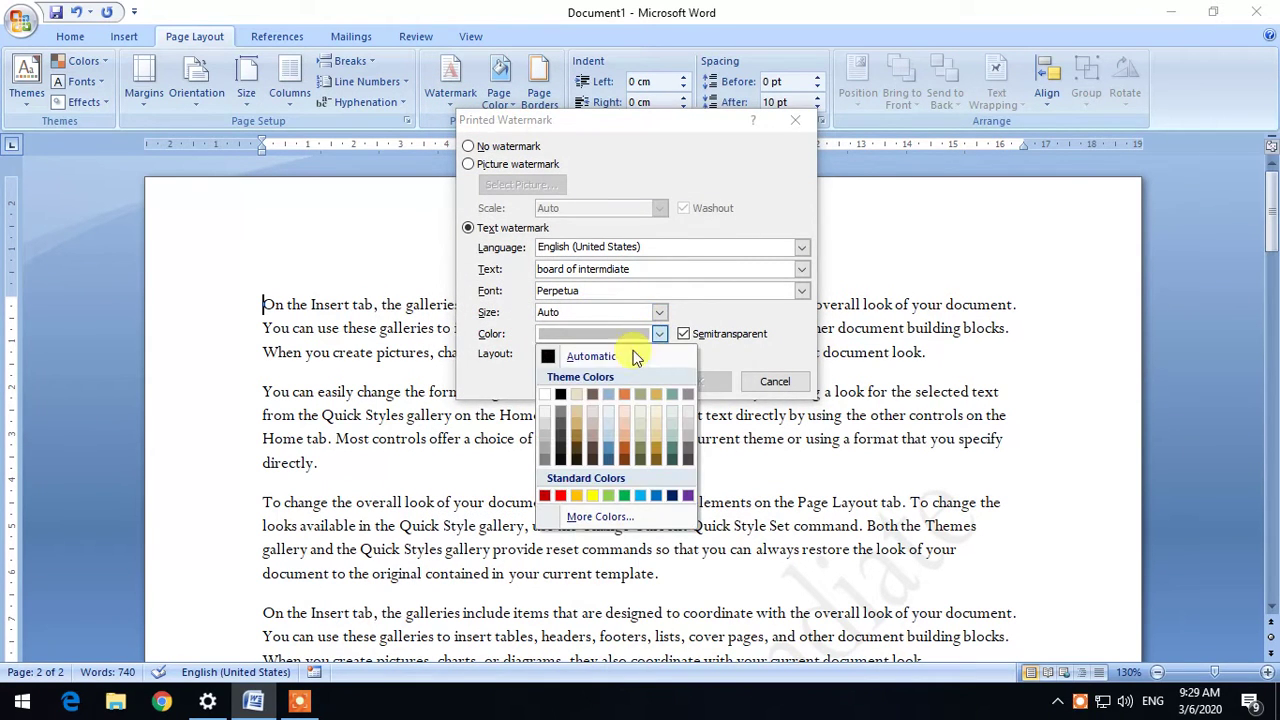
click(562, 495)
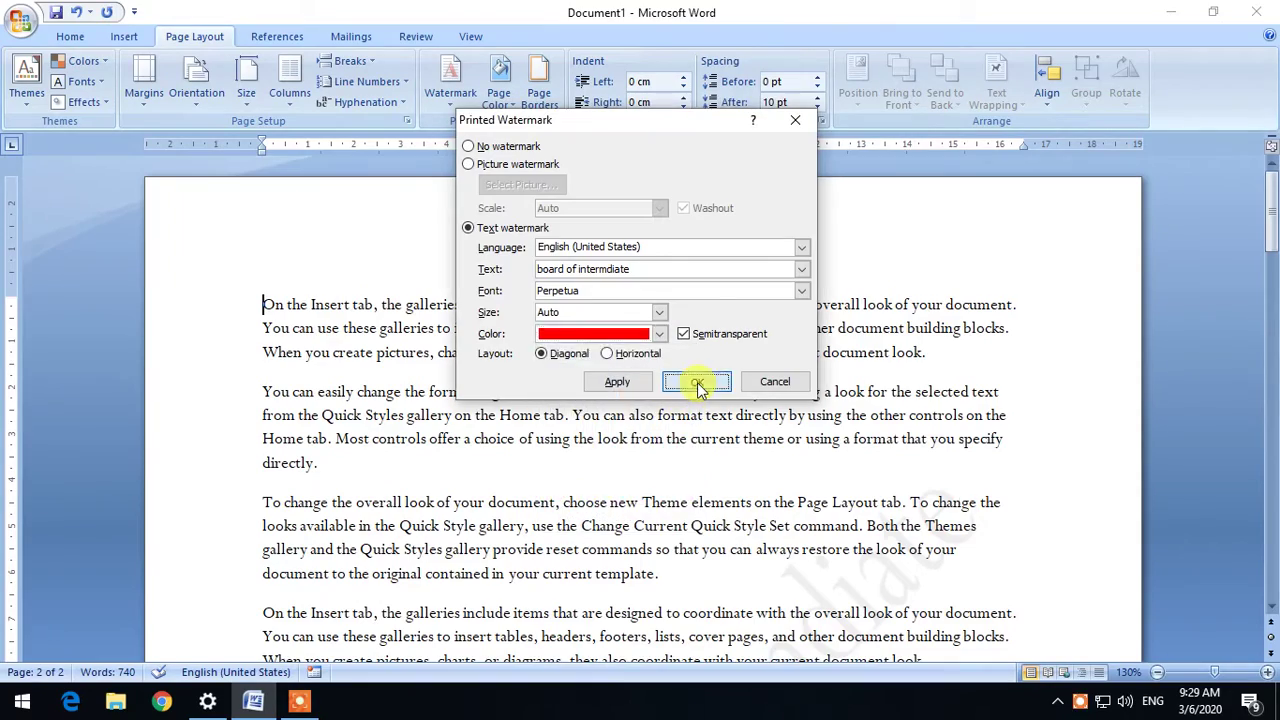
click(697, 384)
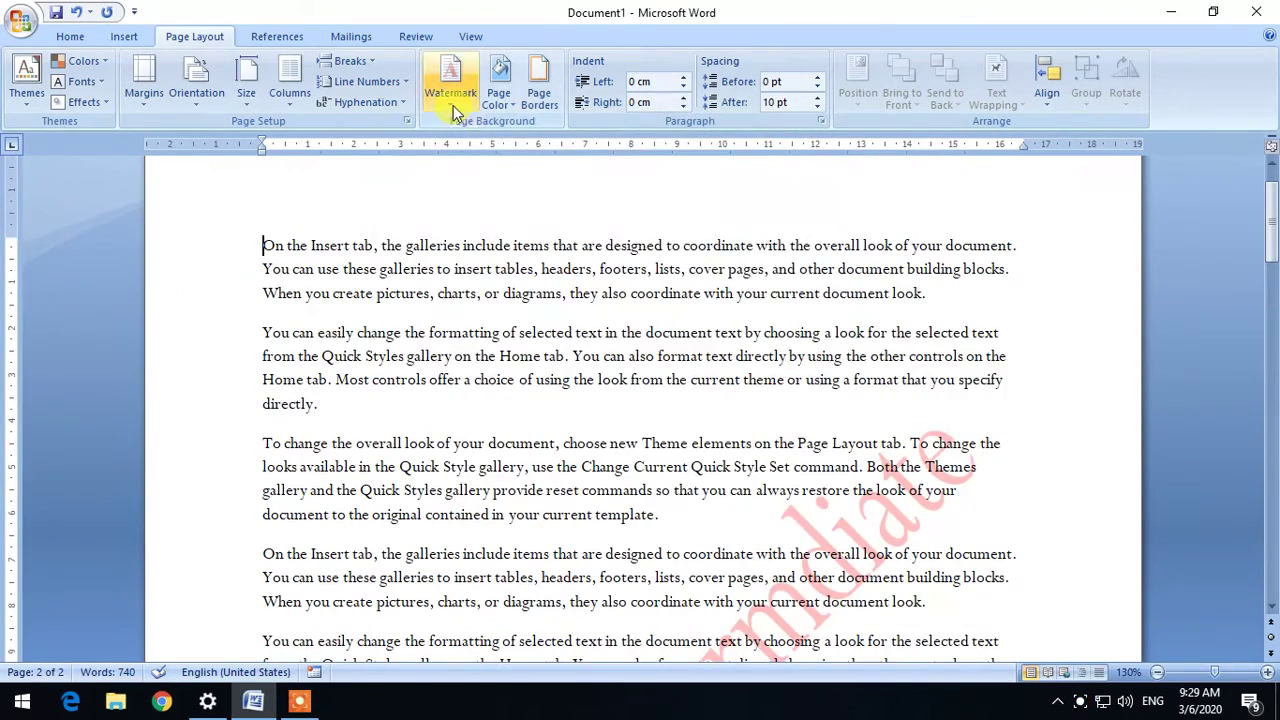
Change the watermark font to PMingLiU-ExtB
click(453, 113)
click(491, 472)
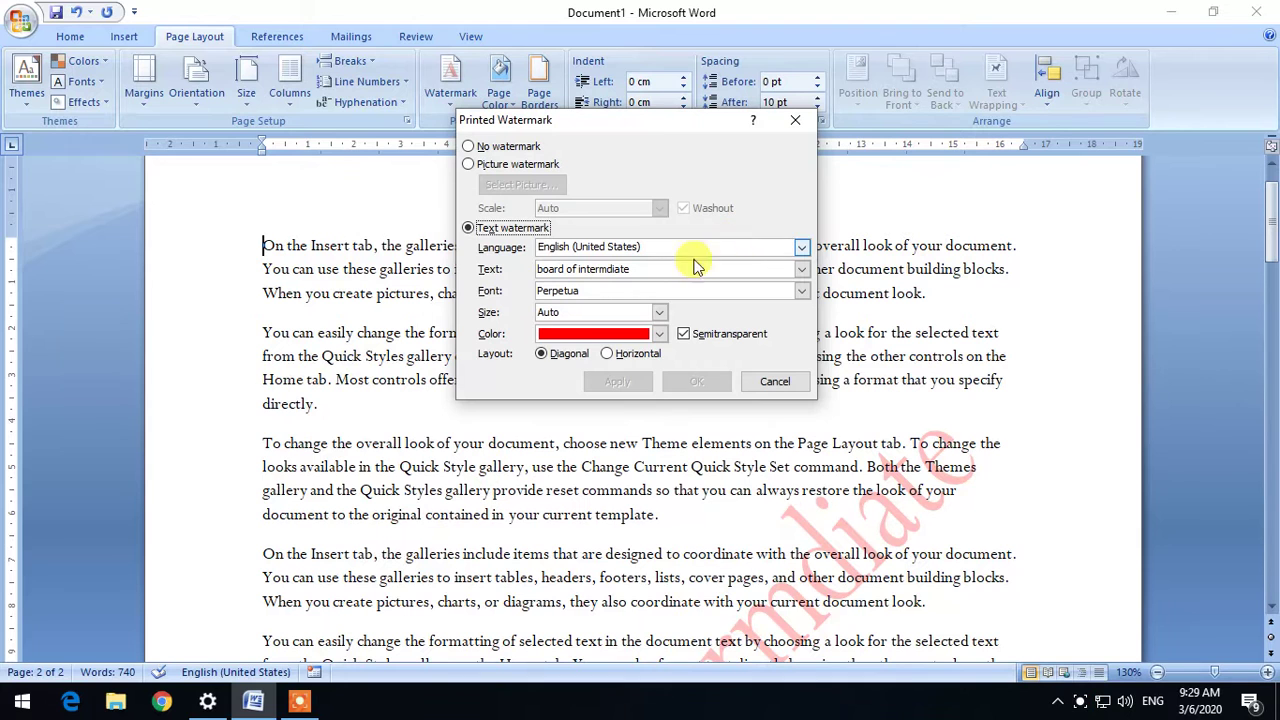
click(806, 292)
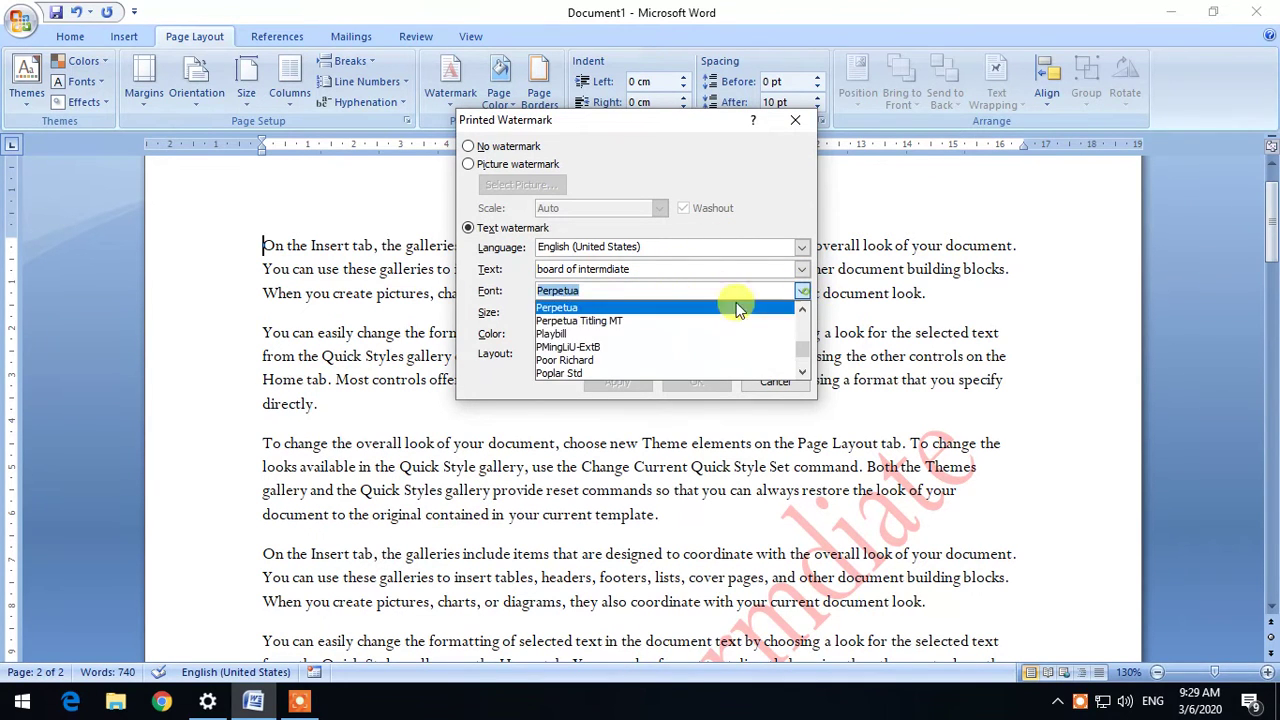
click(607, 344)
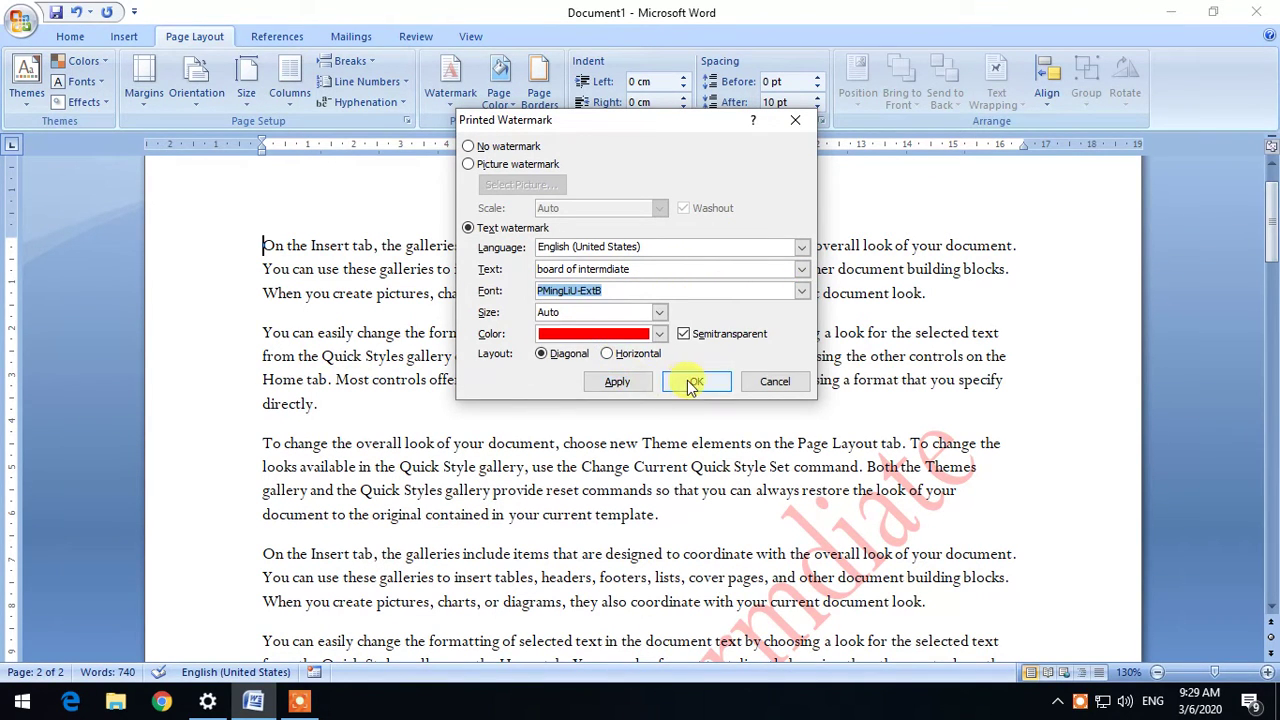
click(696, 381)
scroll(829, 471, down, 4)
scroll(509, 471, down, 3)
scroll(509, 471, up, 7)
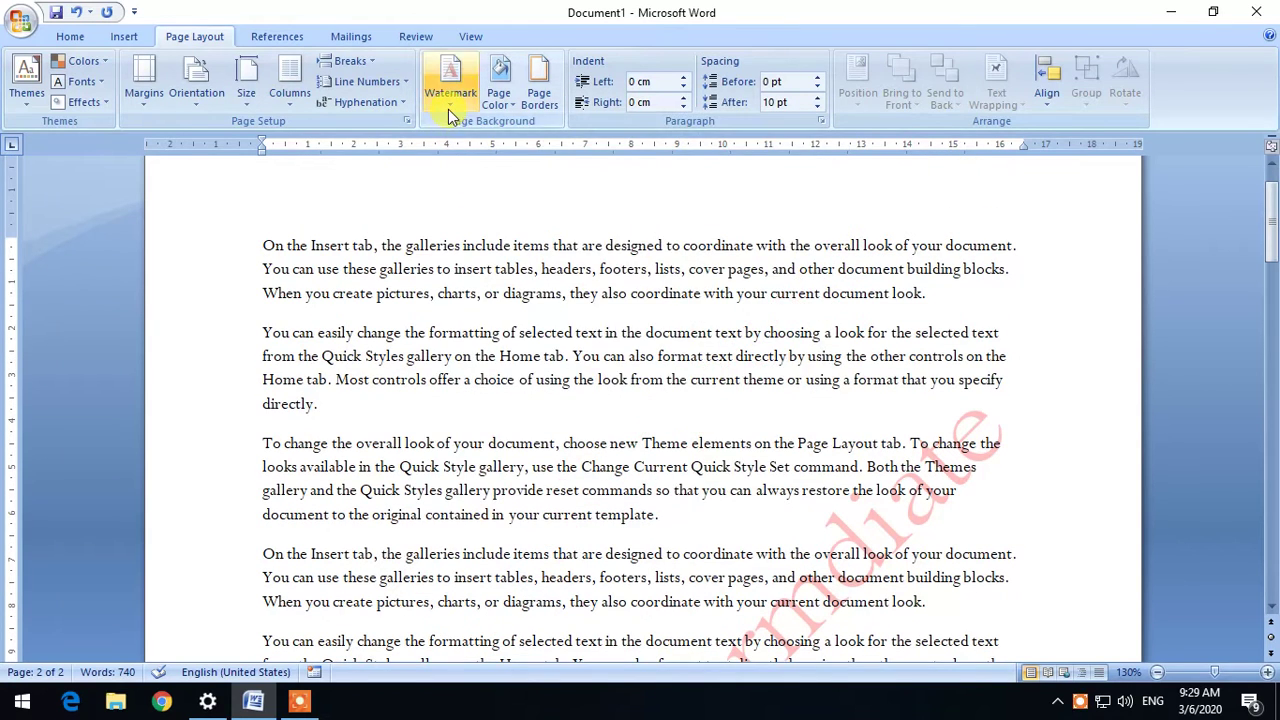
Lay the watermark text horizontally across the pages
click(450, 85)
click(471, 472)
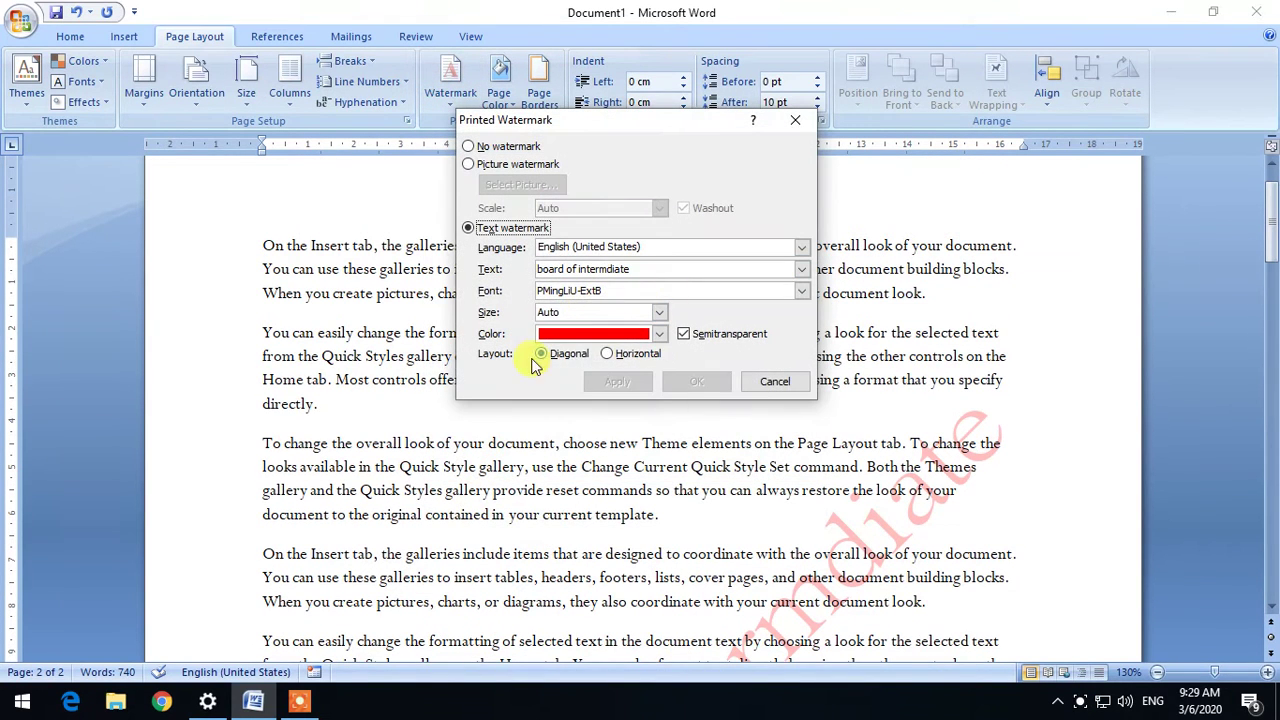
click(606, 354)
click(615, 381)
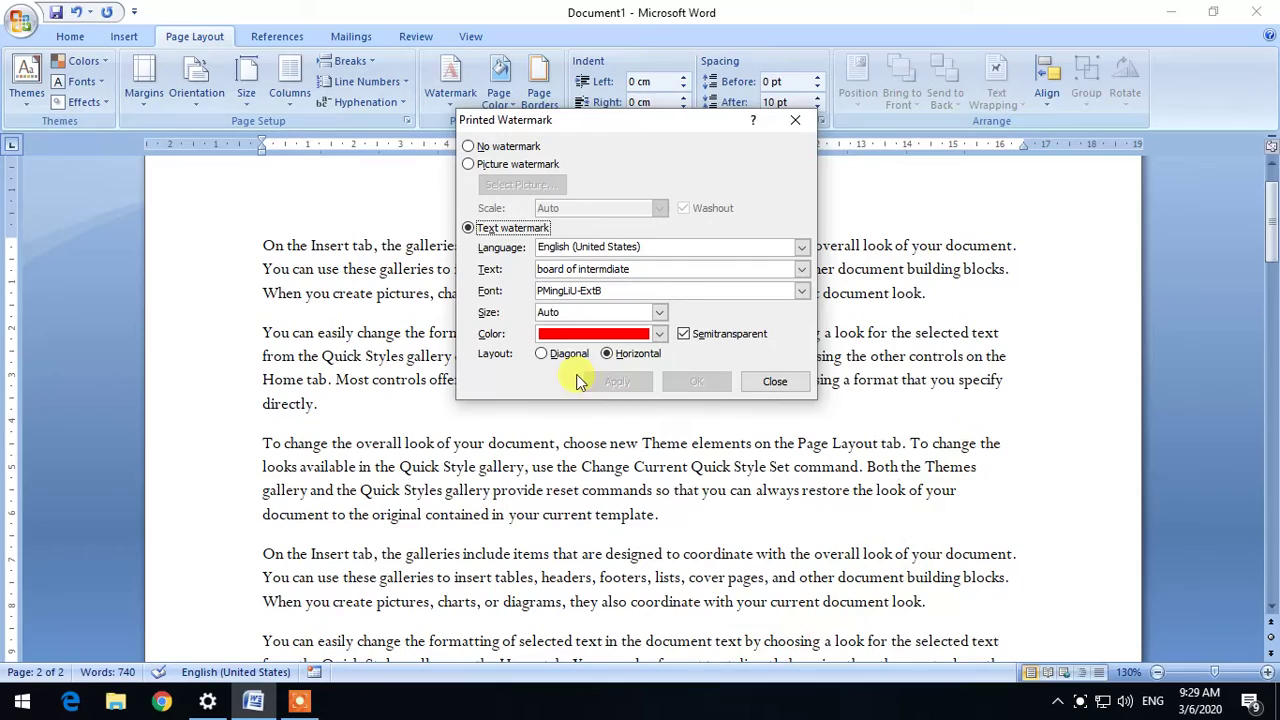
click(775, 382)
scroll(686, 400, down, 2)
scroll(586, 457, down, 2)
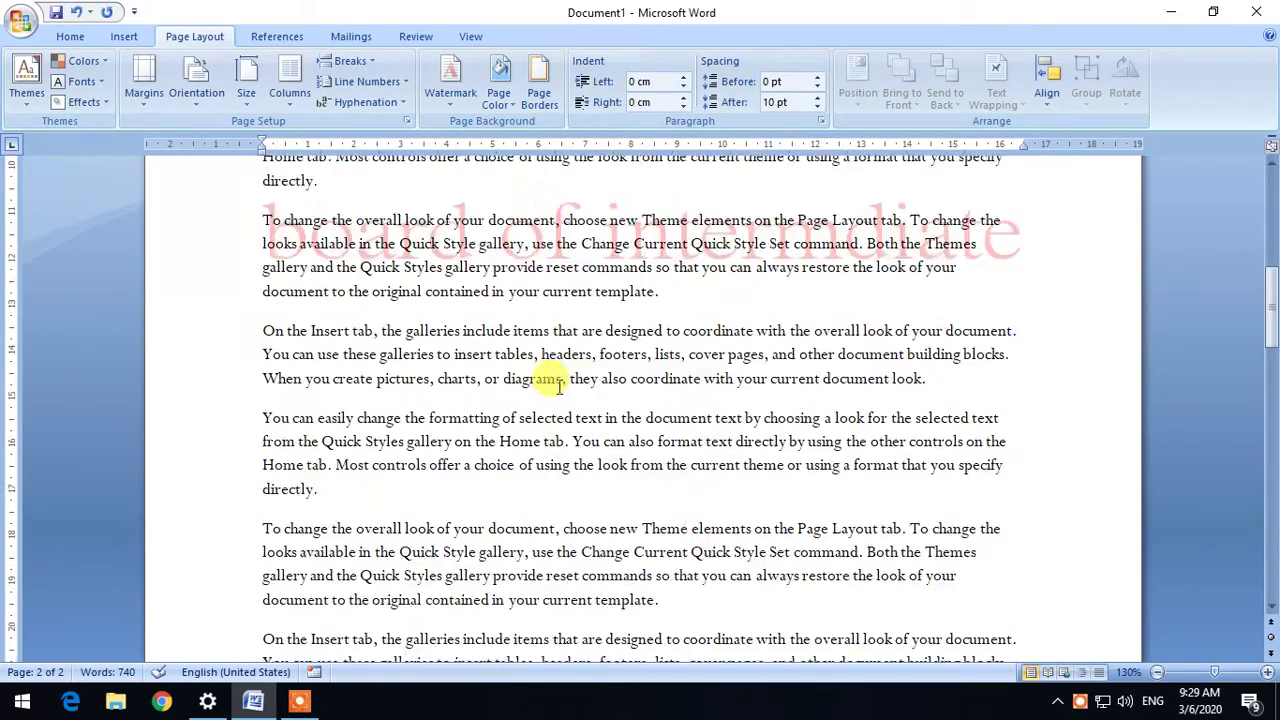
scroll(560, 390, down, 2)
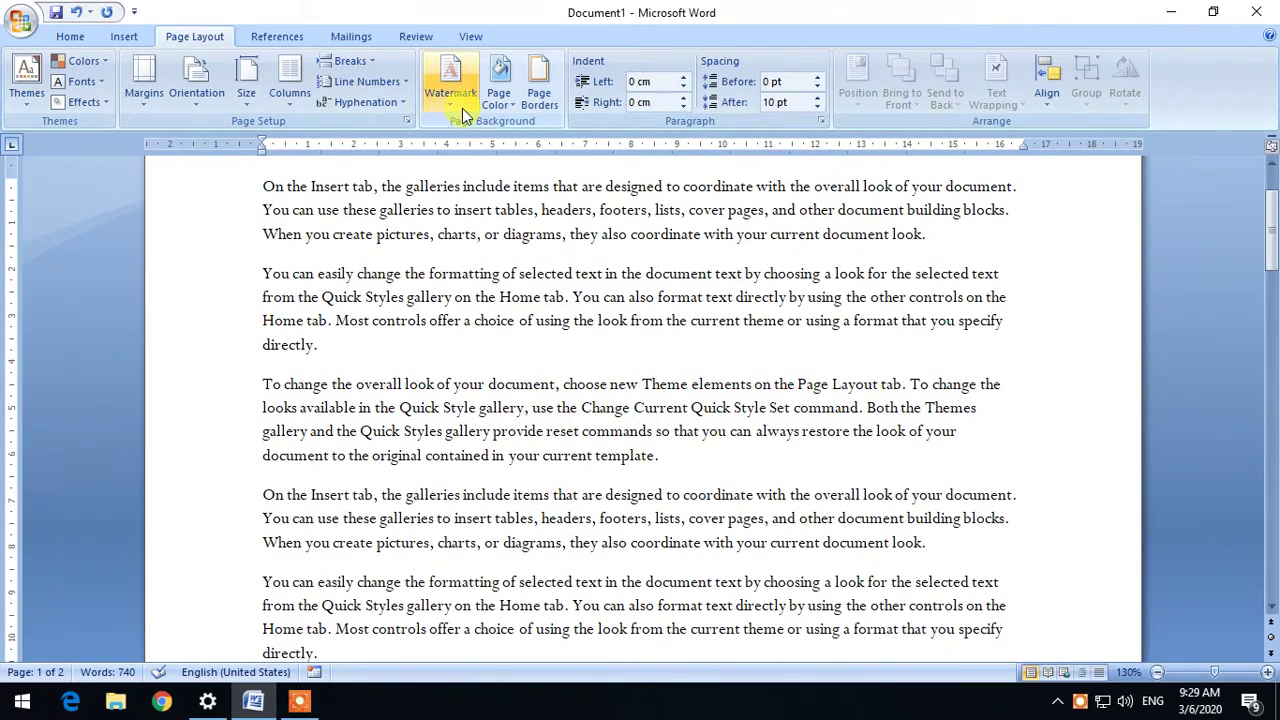
Remove the watermark from the document entirely
click(463, 114)
click(518, 472)
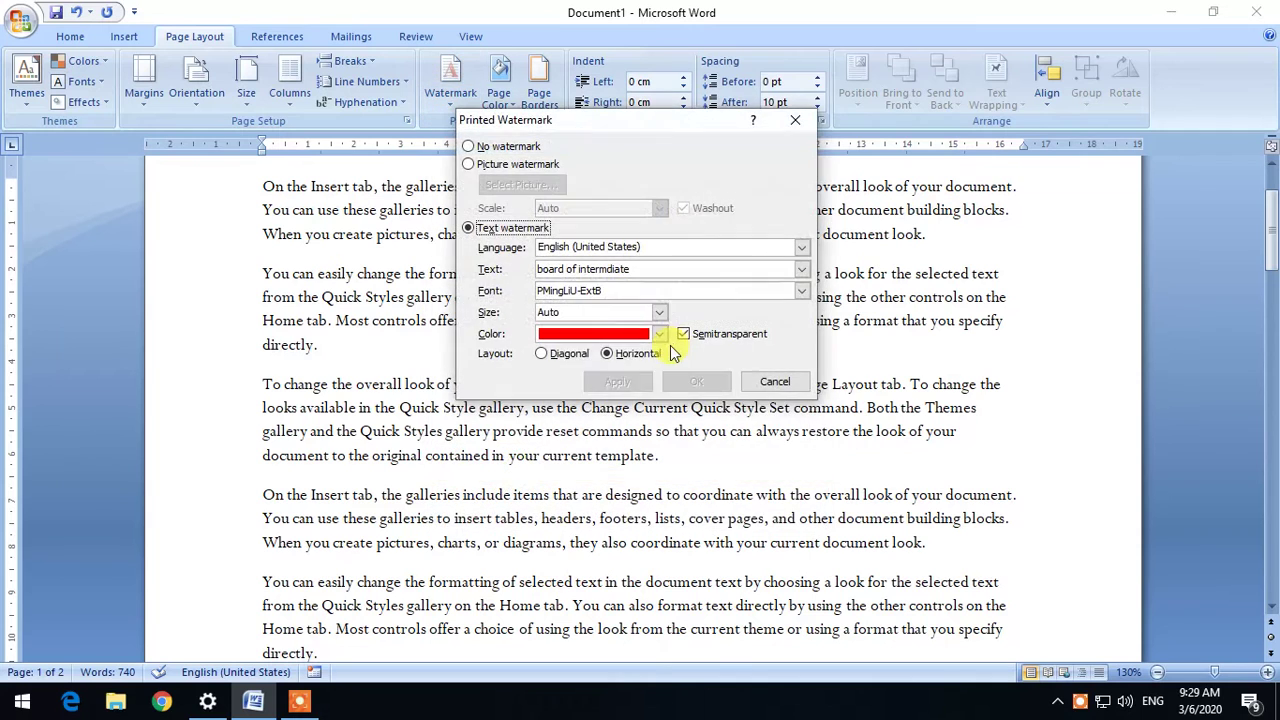
click(748, 381)
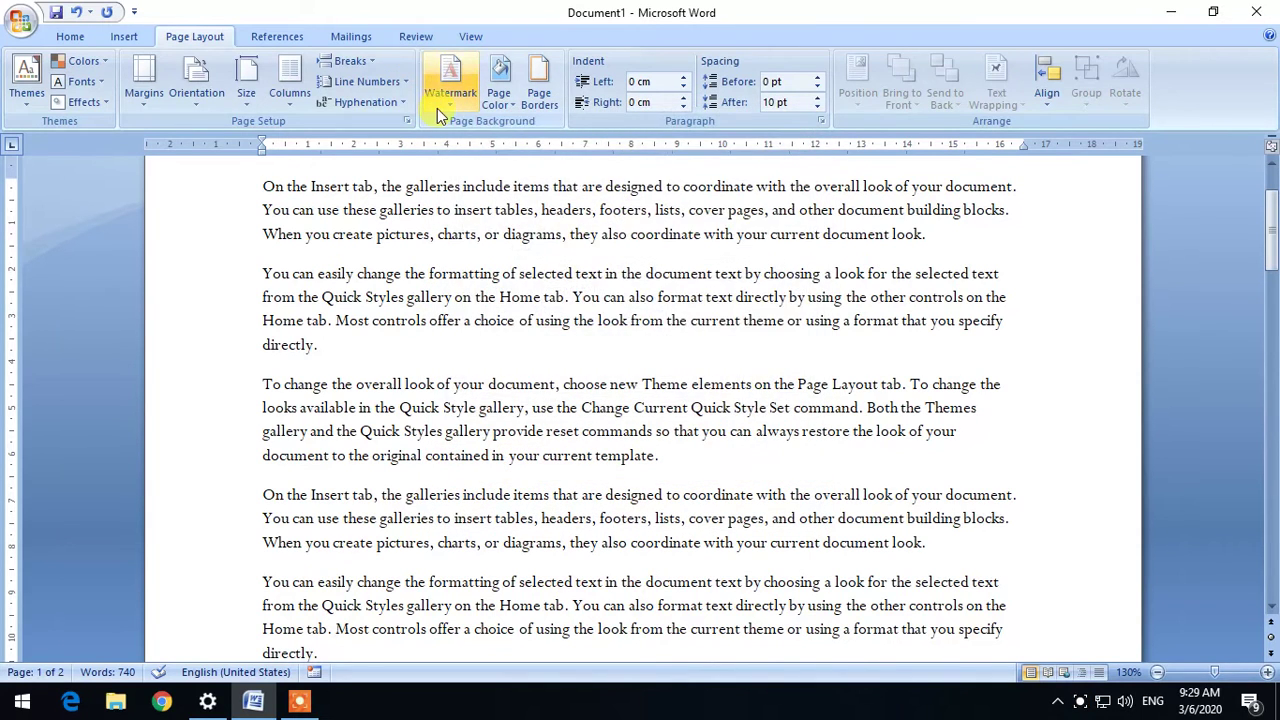
click(450, 80)
click(488, 494)
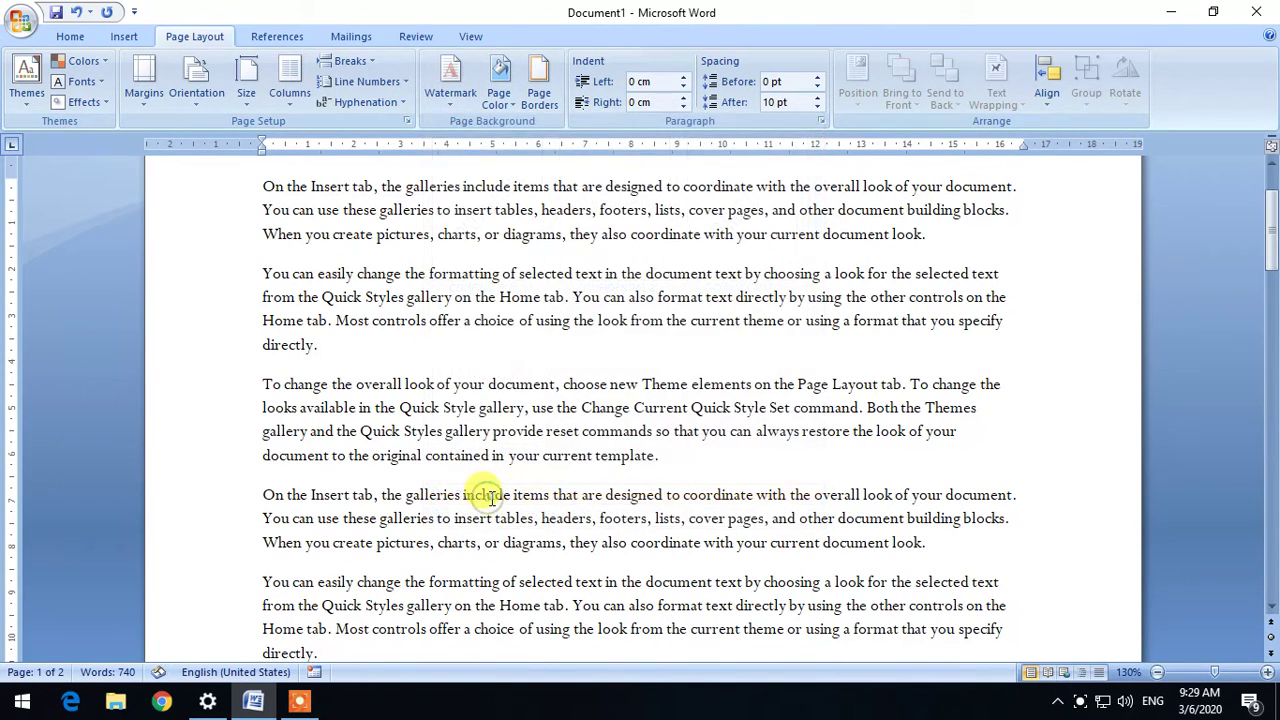
scroll(495, 508, down, 1)
scroll(600, 434, up, 3)
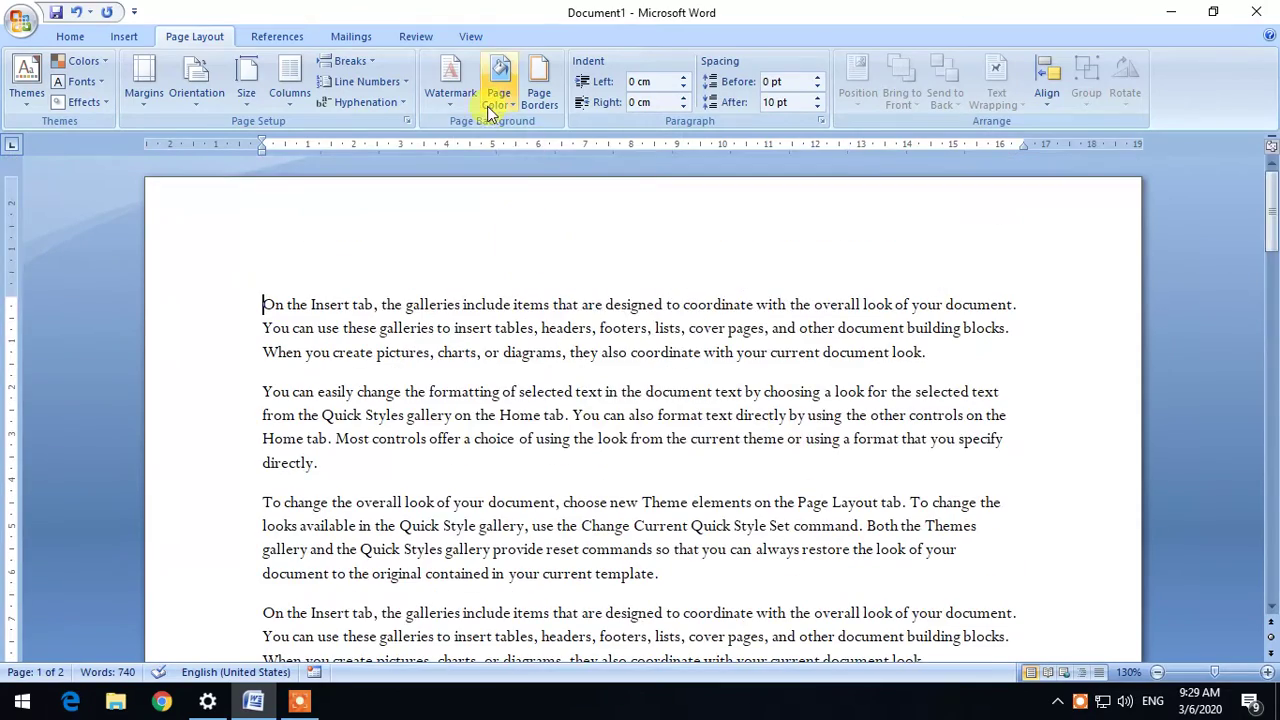
click(458, 110)
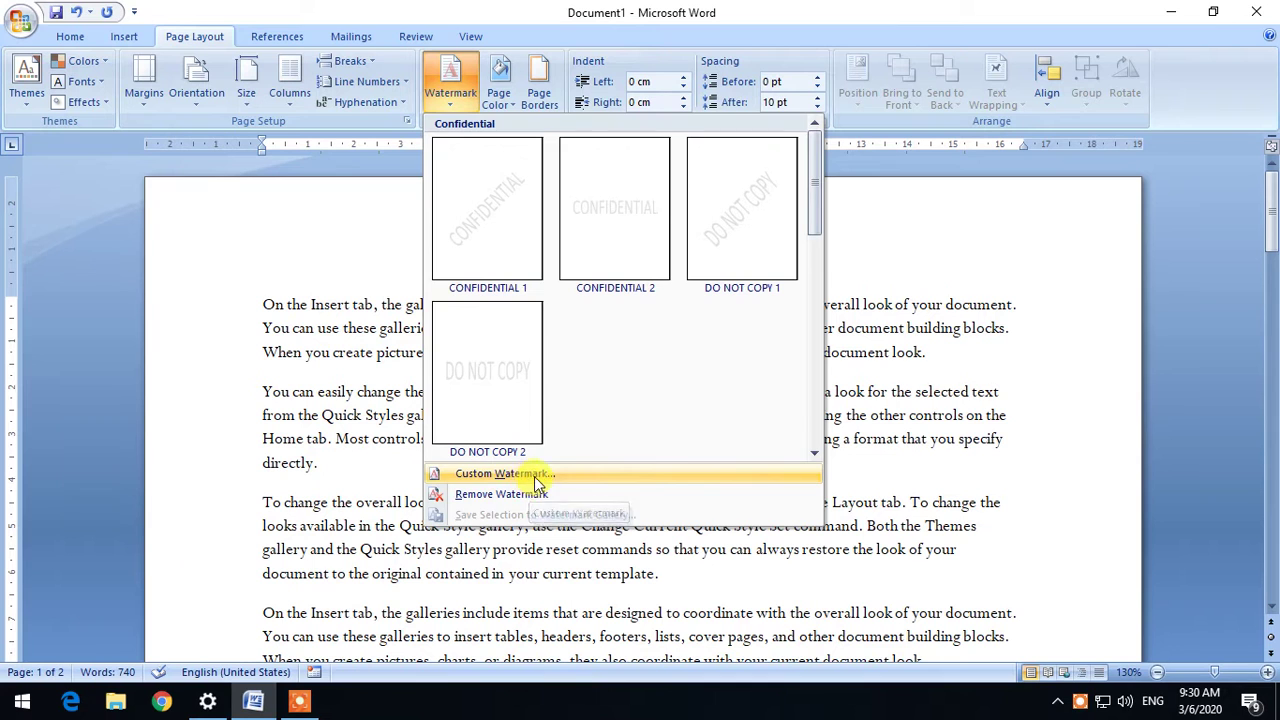
Make the Sample Pictures snowy landscape 02-gettyimages-165844341_resized a washed-out picture watermark behind the text
click(537, 478)
click(490, 166)
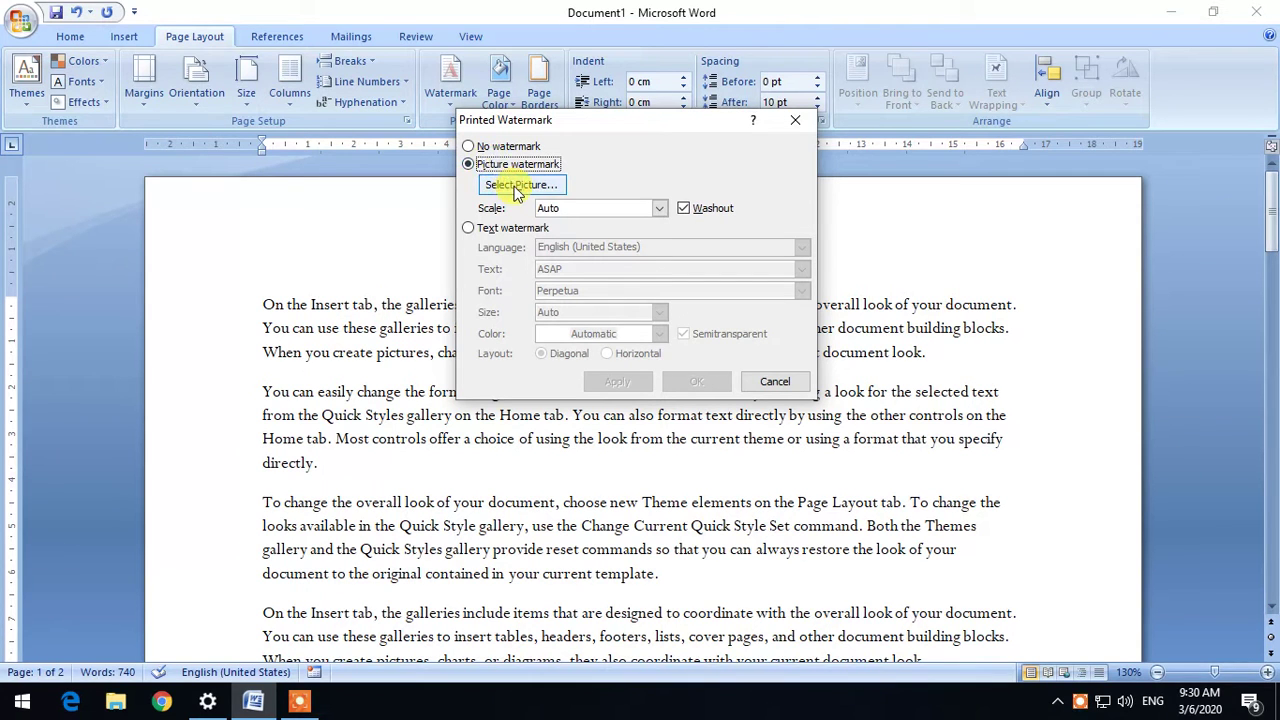
click(515, 188)
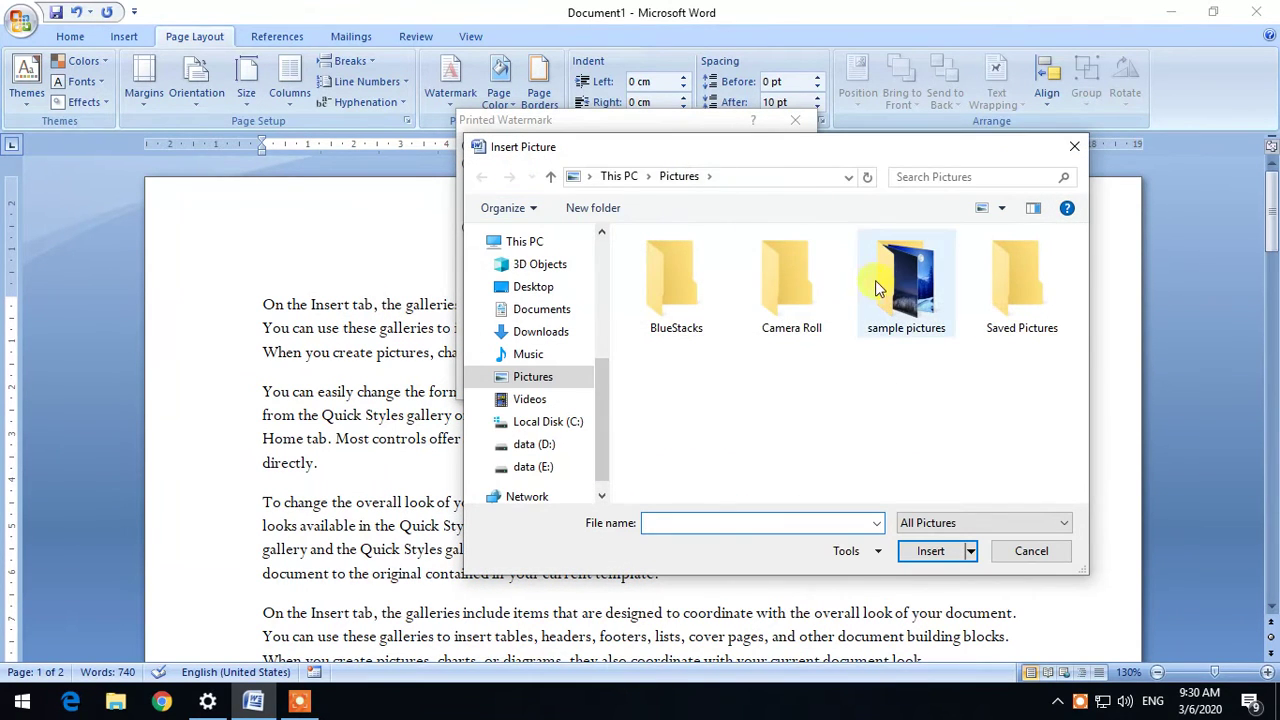
double_click(886, 289)
click(676, 268)
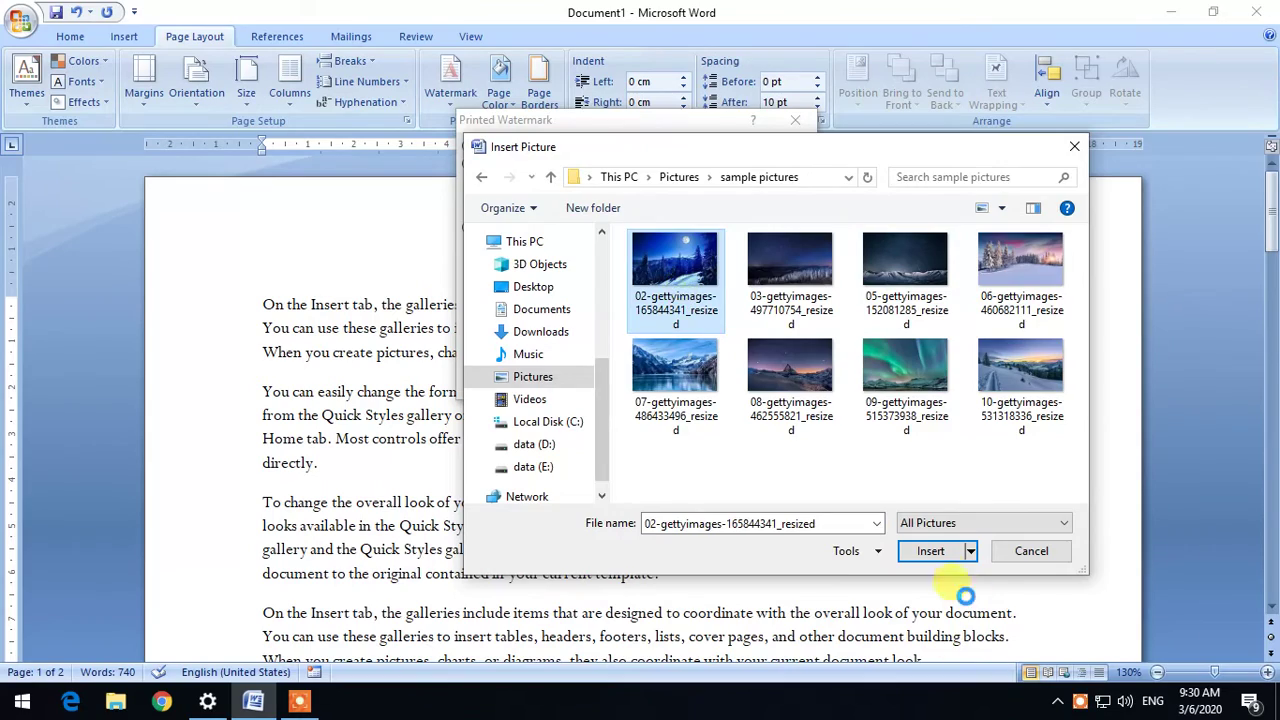
click(930, 551)
click(690, 378)
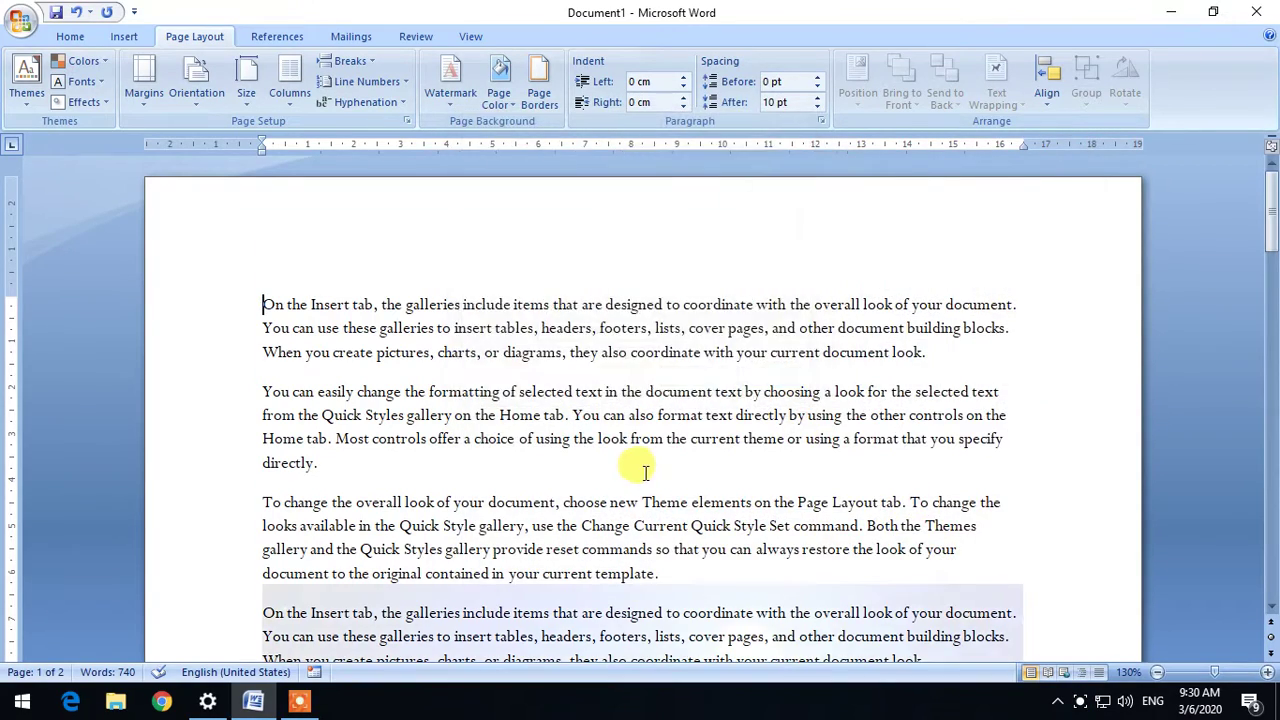
scroll(636, 470, down, 5)
scroll(636, 472, down, 5)
scroll(632, 478, down, 5)
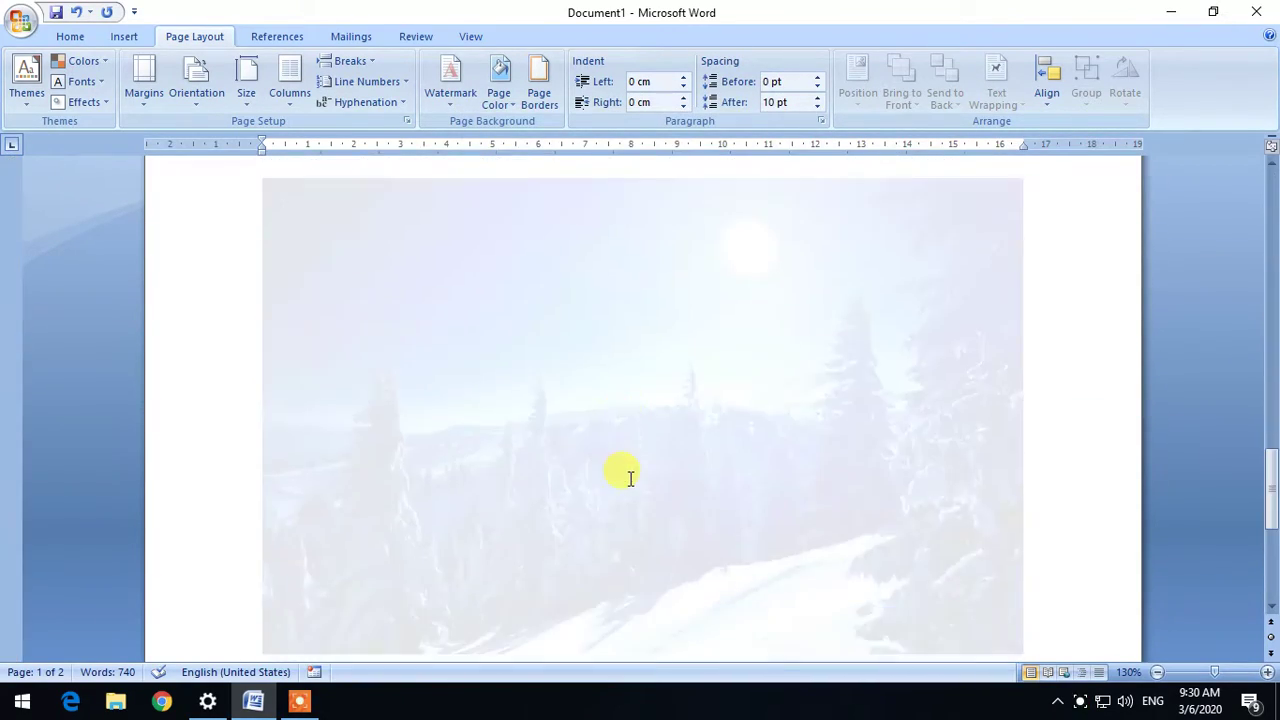
scroll(620, 473, down, 5)
Open Print Preview and zoom in to check the snowy watermark behind page 2's text, then return to editing
click(18, 22)
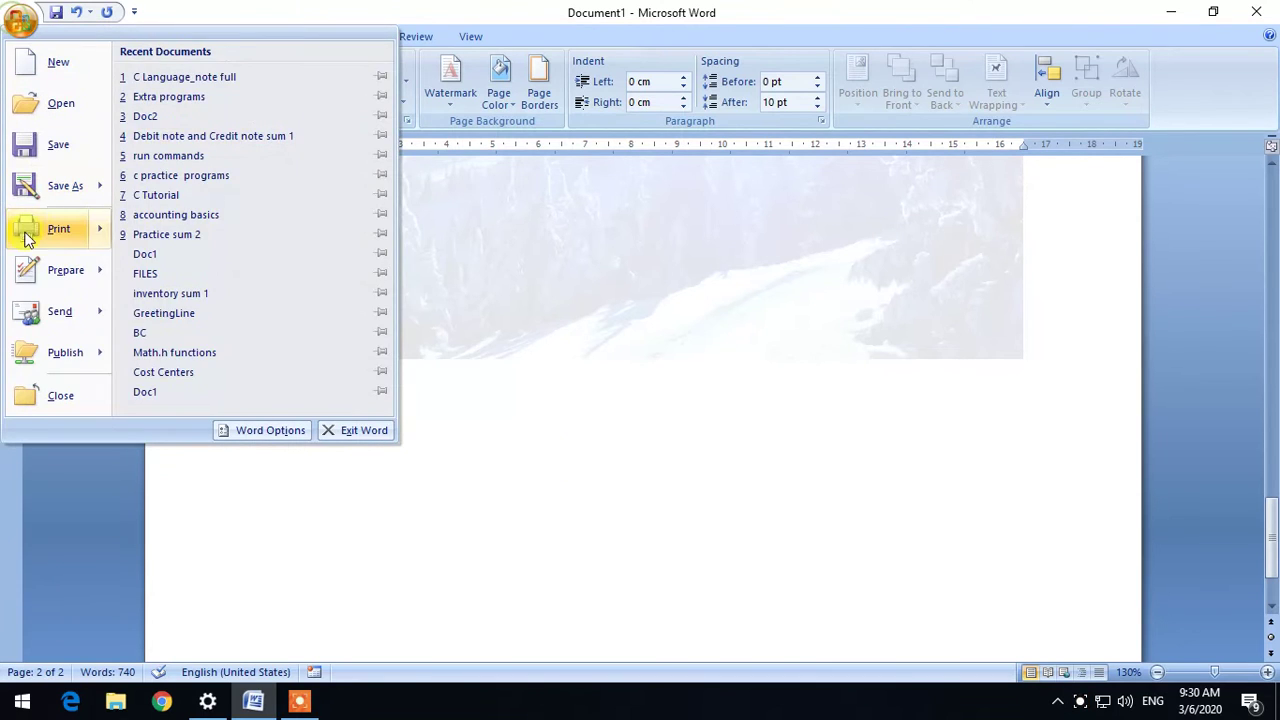
mouse_move(70, 226)
click(170, 337)
click(493, 405)
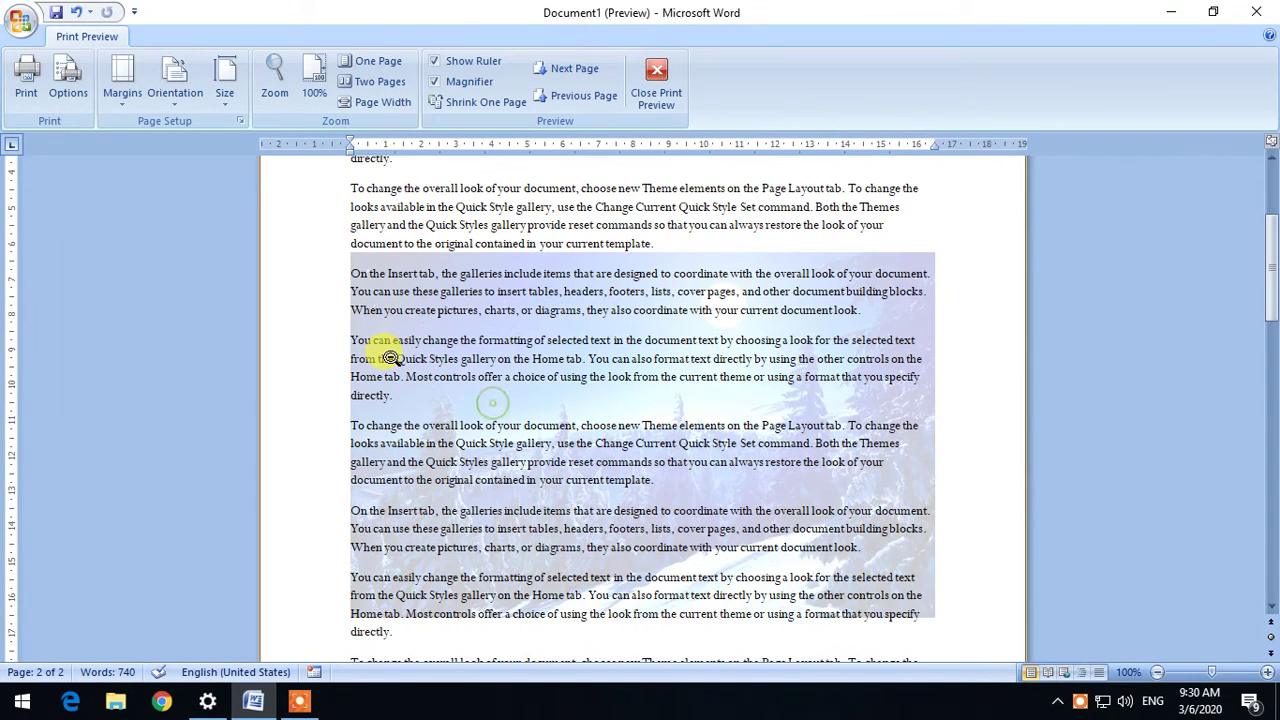
click(657, 80)
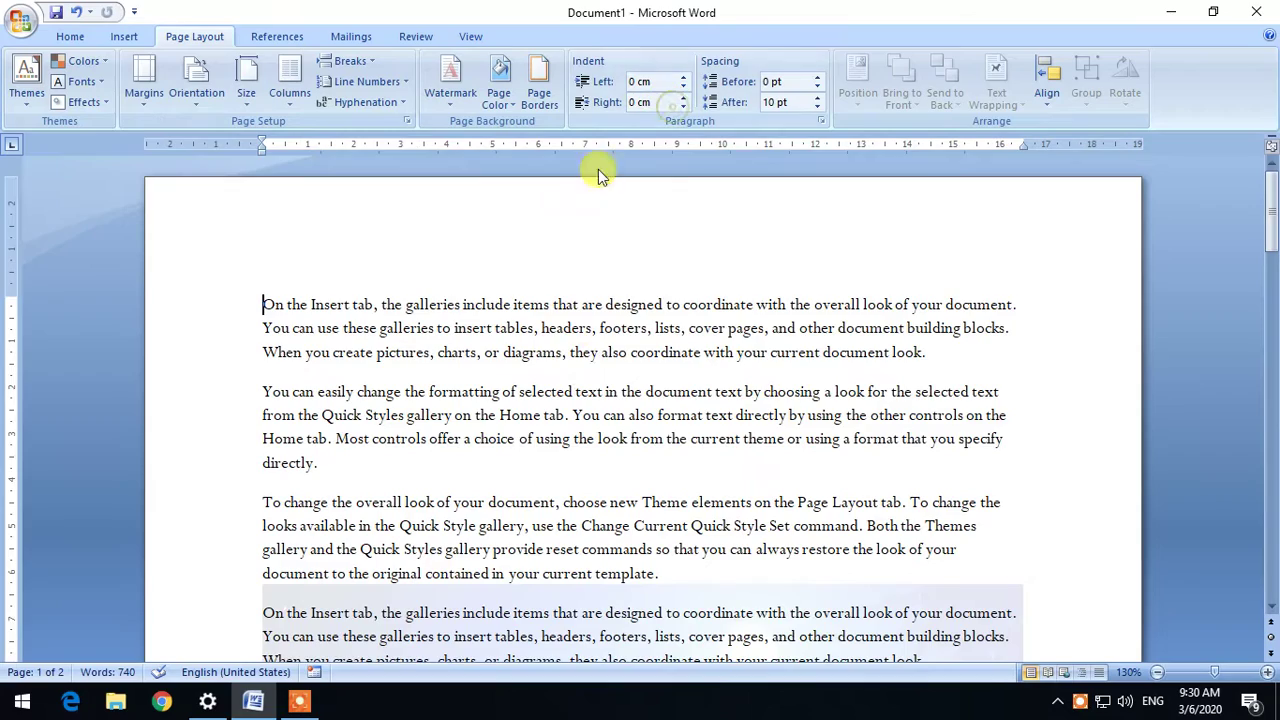
scroll(600, 423, down, 2)
scroll(560, 415, up, 2)
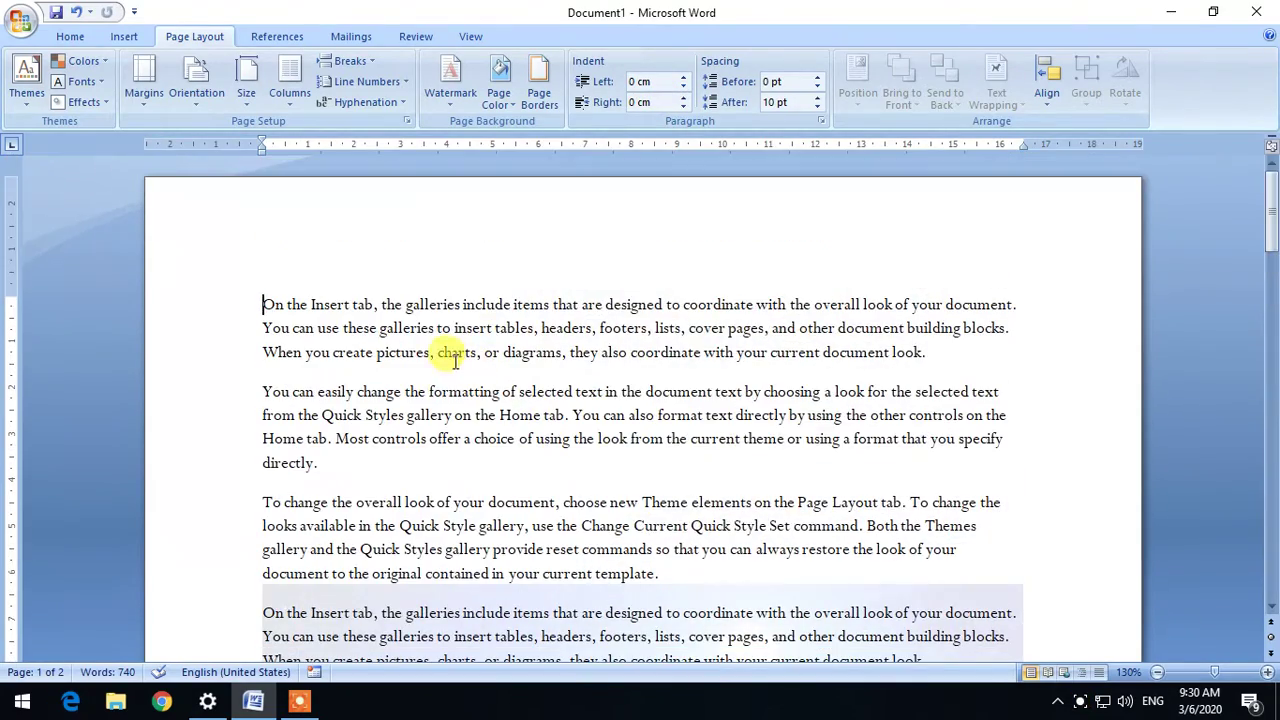
click(452, 100)
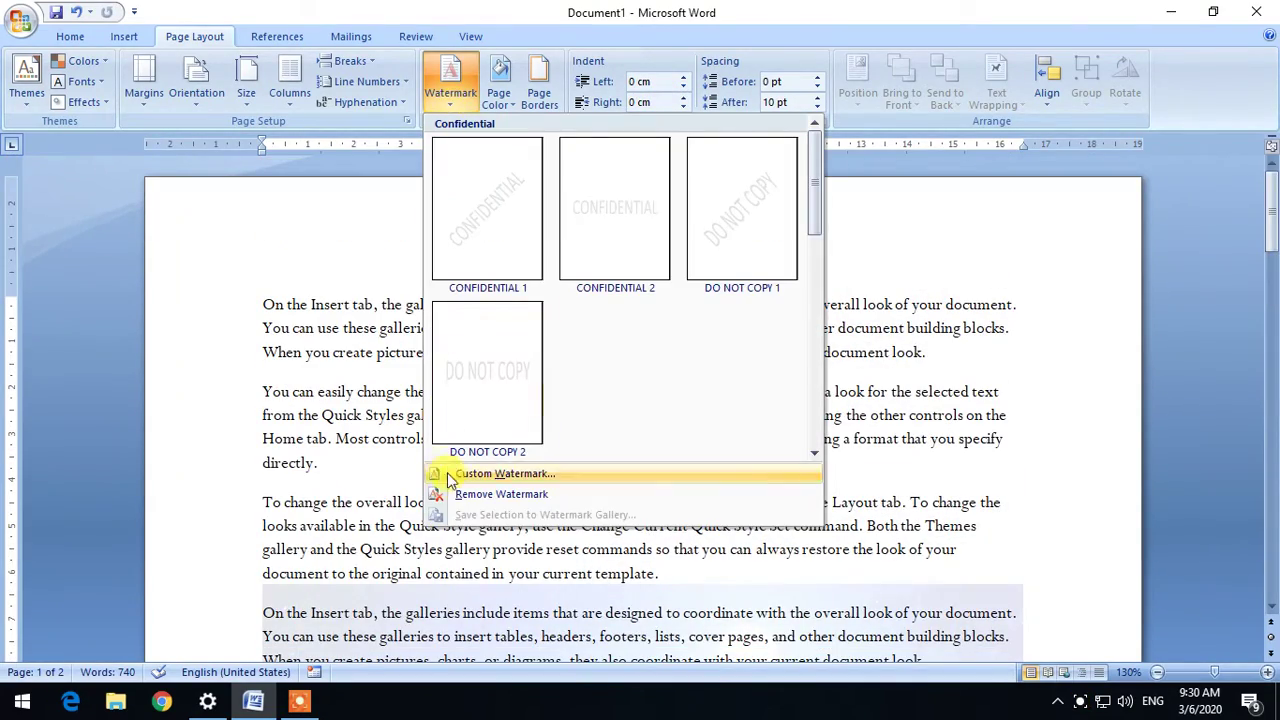
Remove the picture watermark, then open Custom Watermark and cancel without changes
click(470, 494)
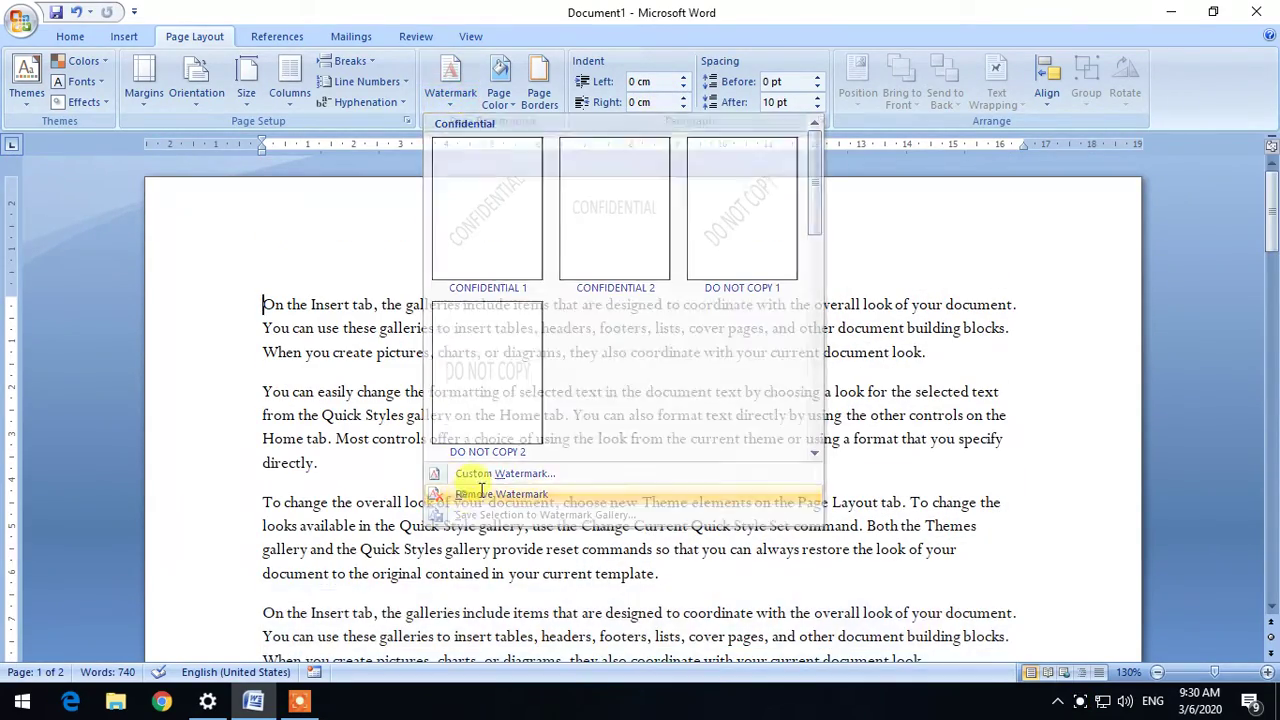
click(448, 103)
click(470, 471)
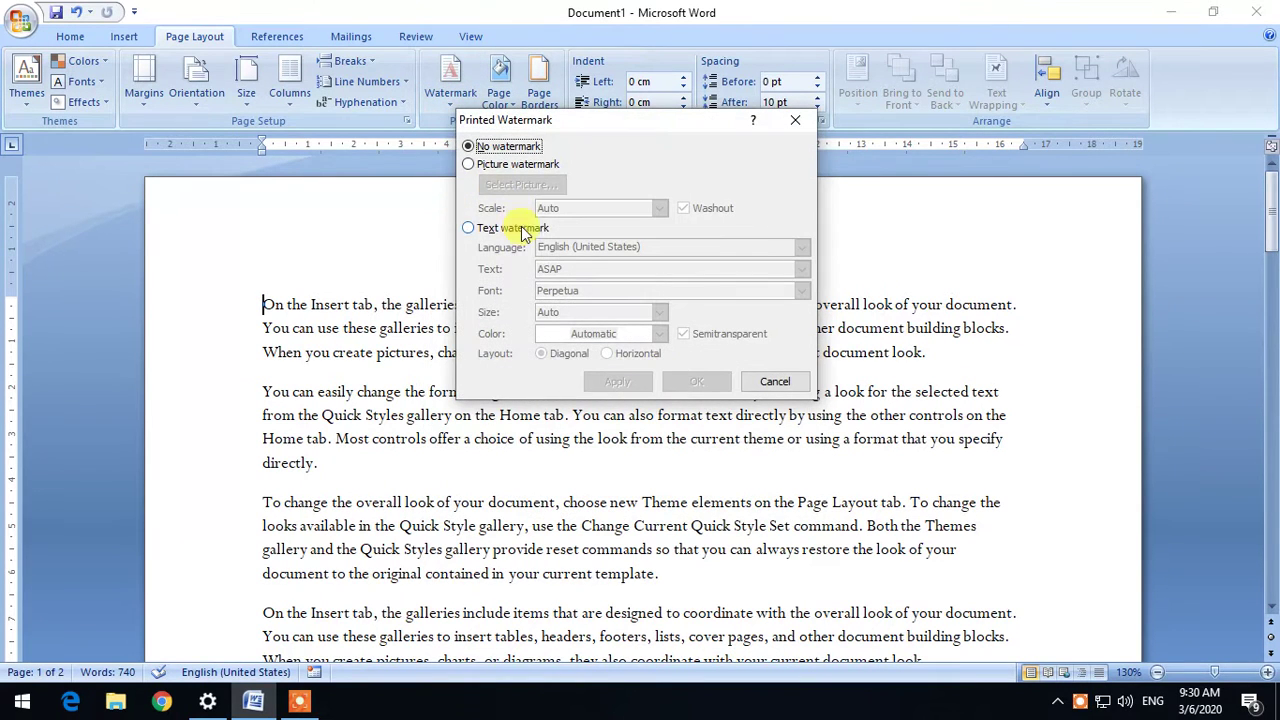
click(770, 383)
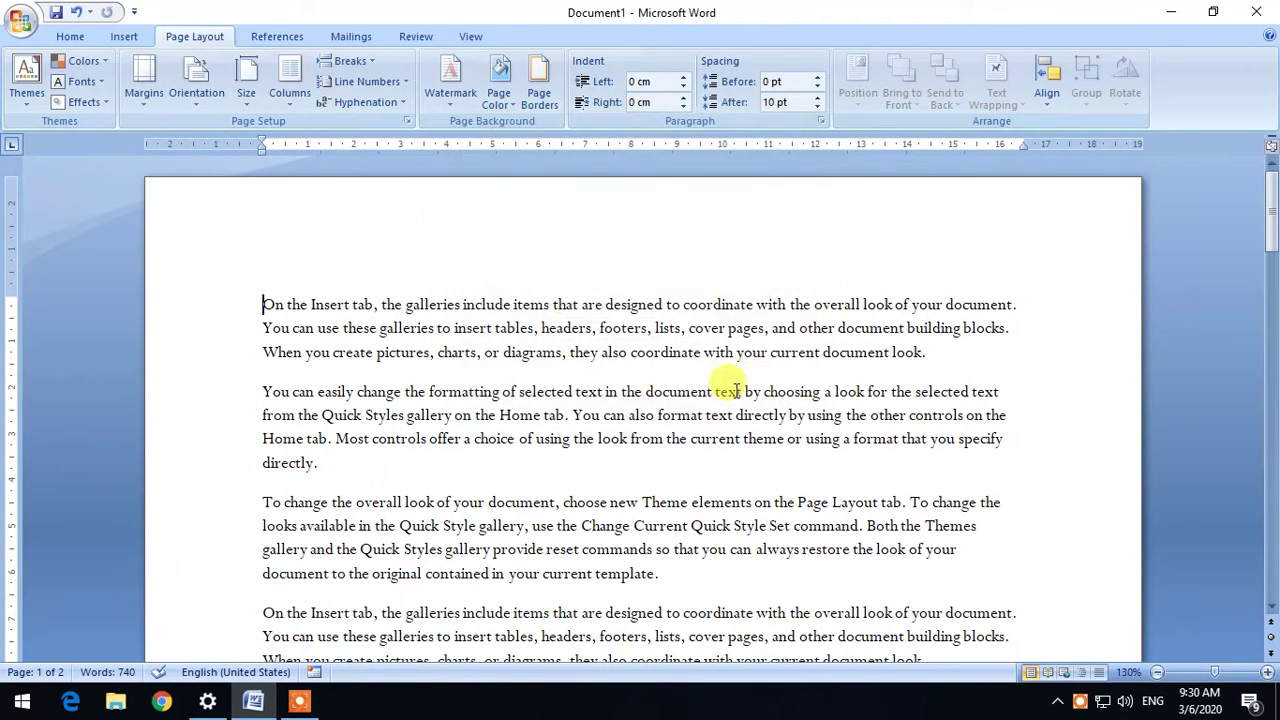
Try green, then white, then yellow as the page background colour
click(503, 104)
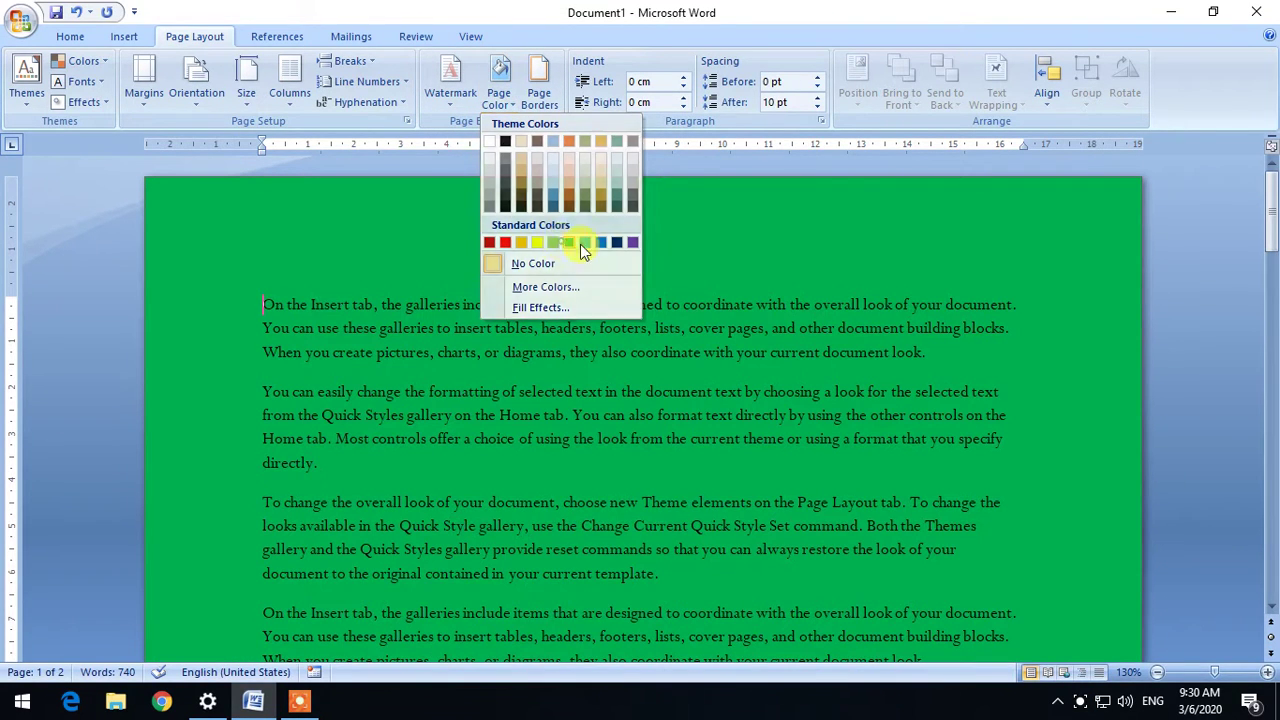
click(569, 242)
click(497, 92)
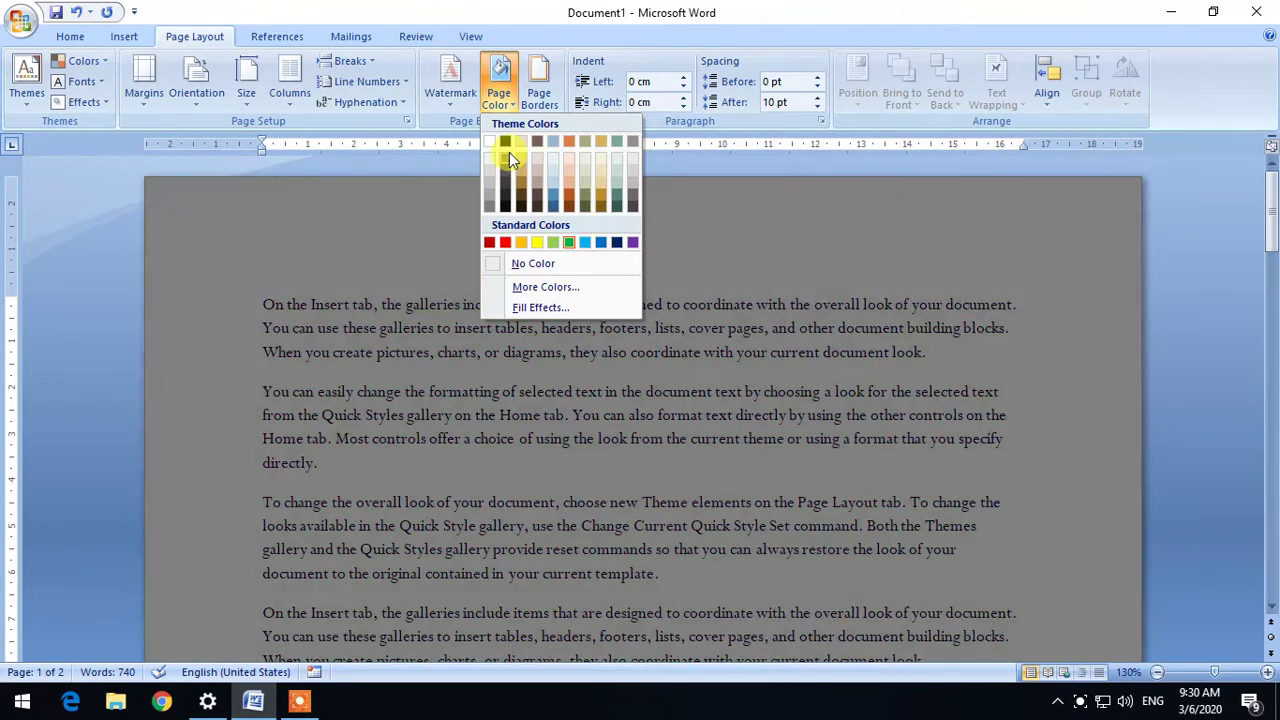
click(499, 142)
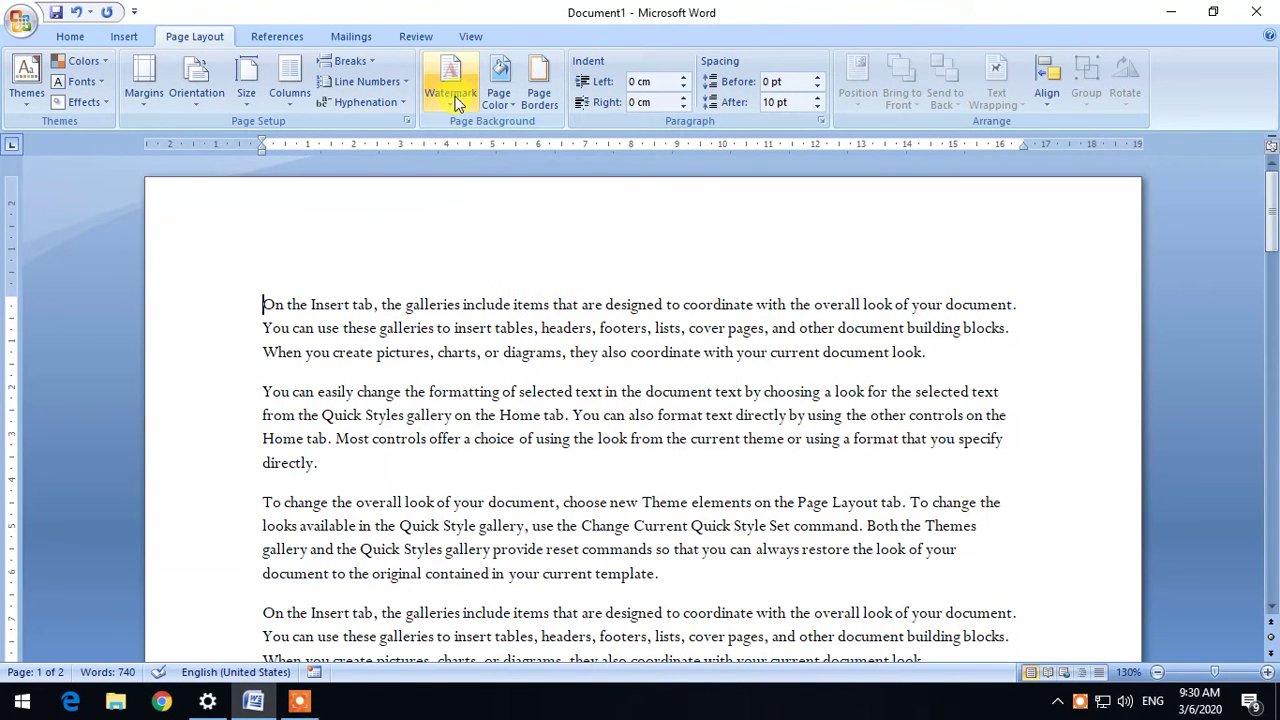
click(496, 106)
click(537, 242)
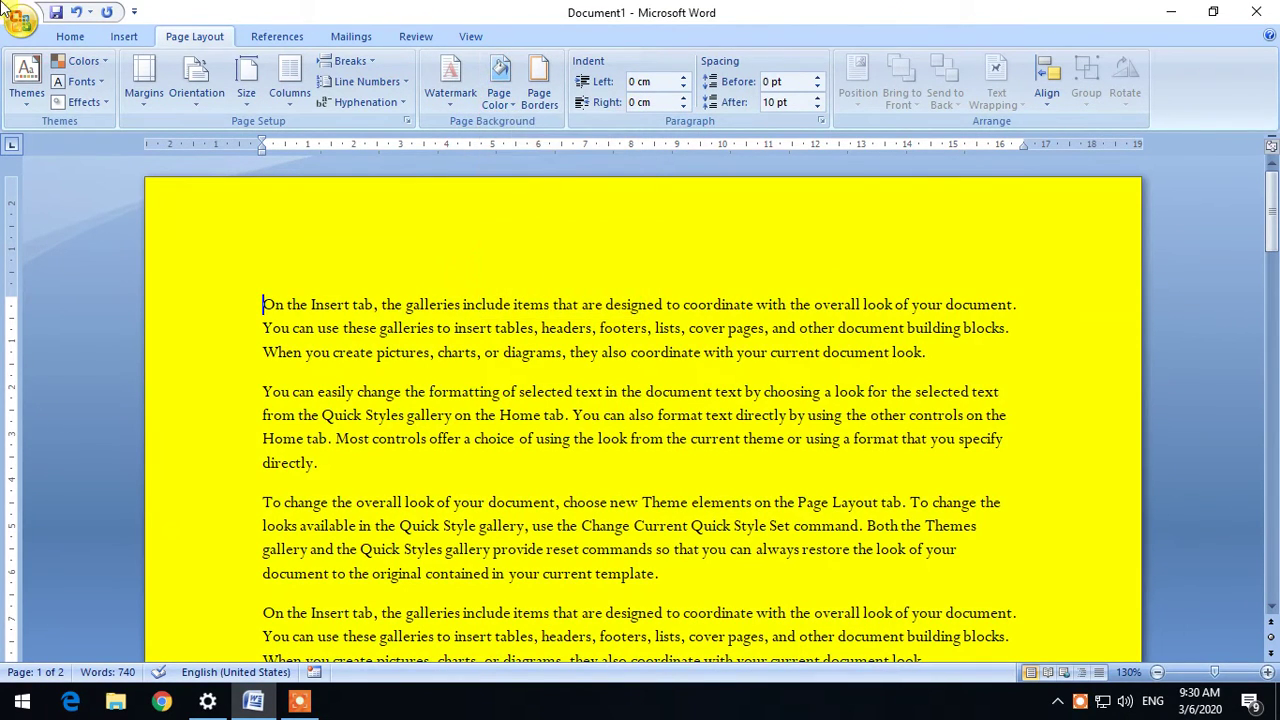
Print-preview the yellow pages, then set the page colour to No Color
click(20, 20)
mouse_move(57, 226)
click(219, 190)
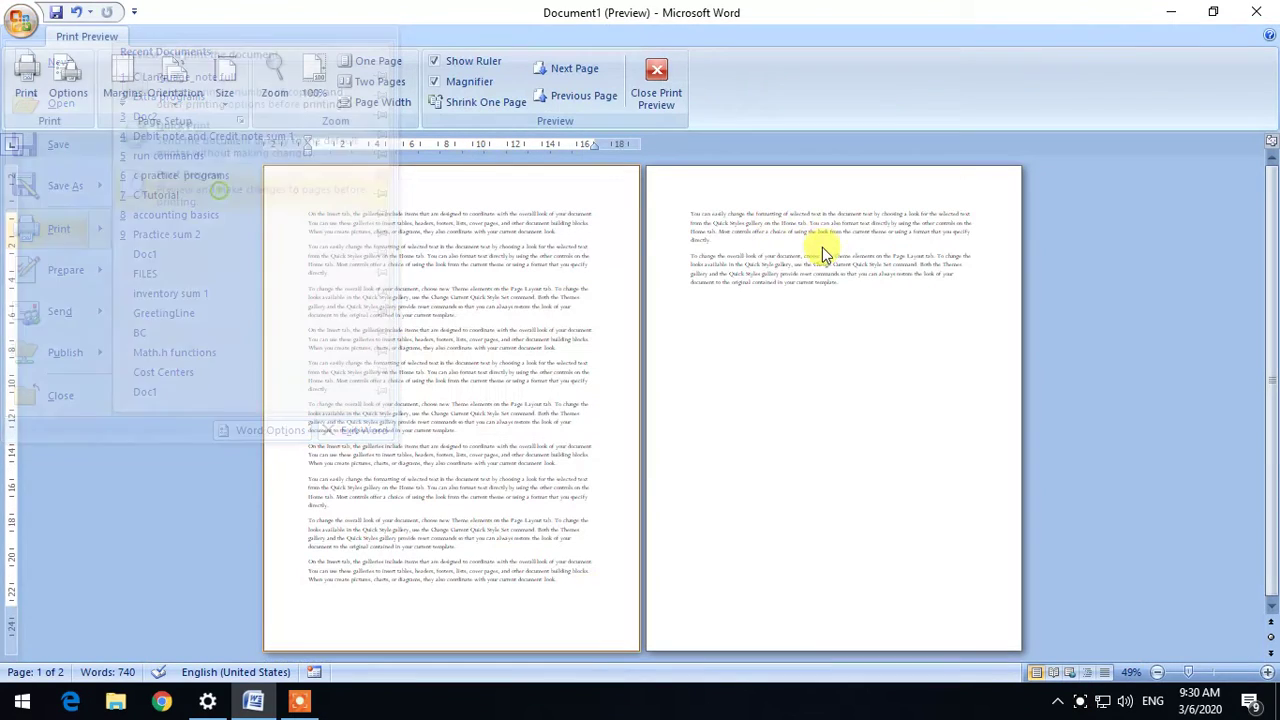
click(657, 96)
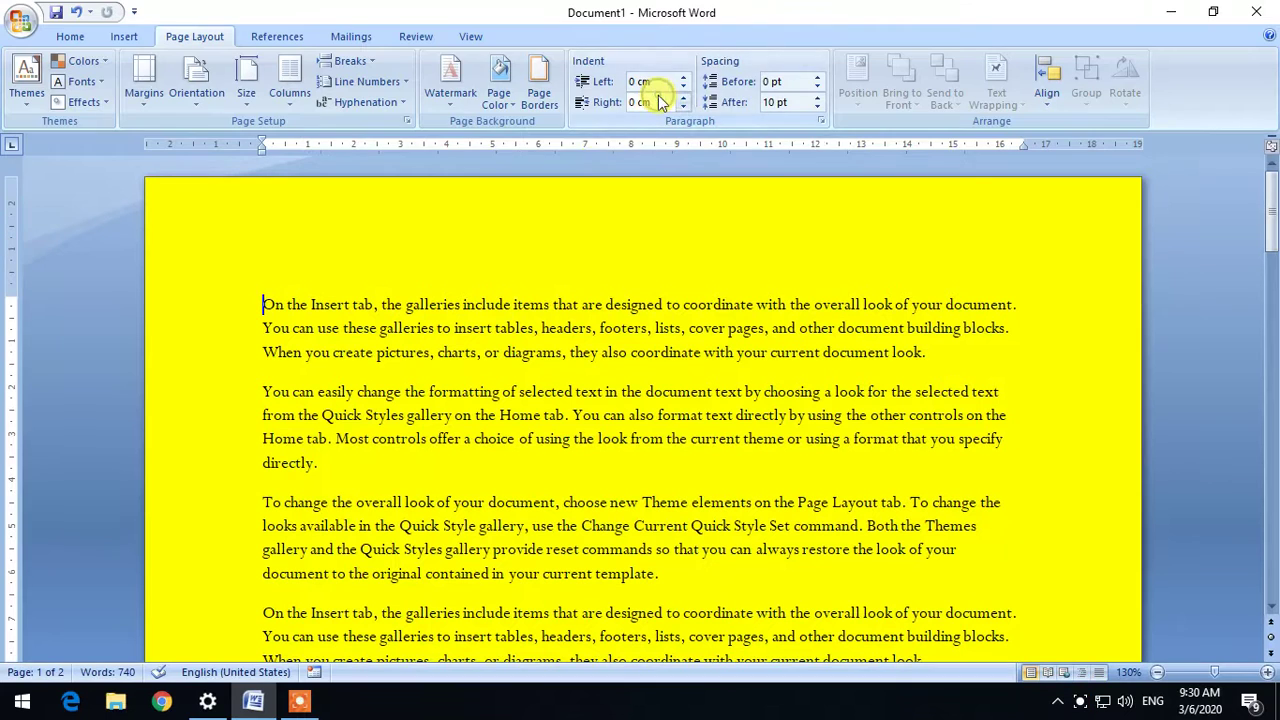
click(498, 85)
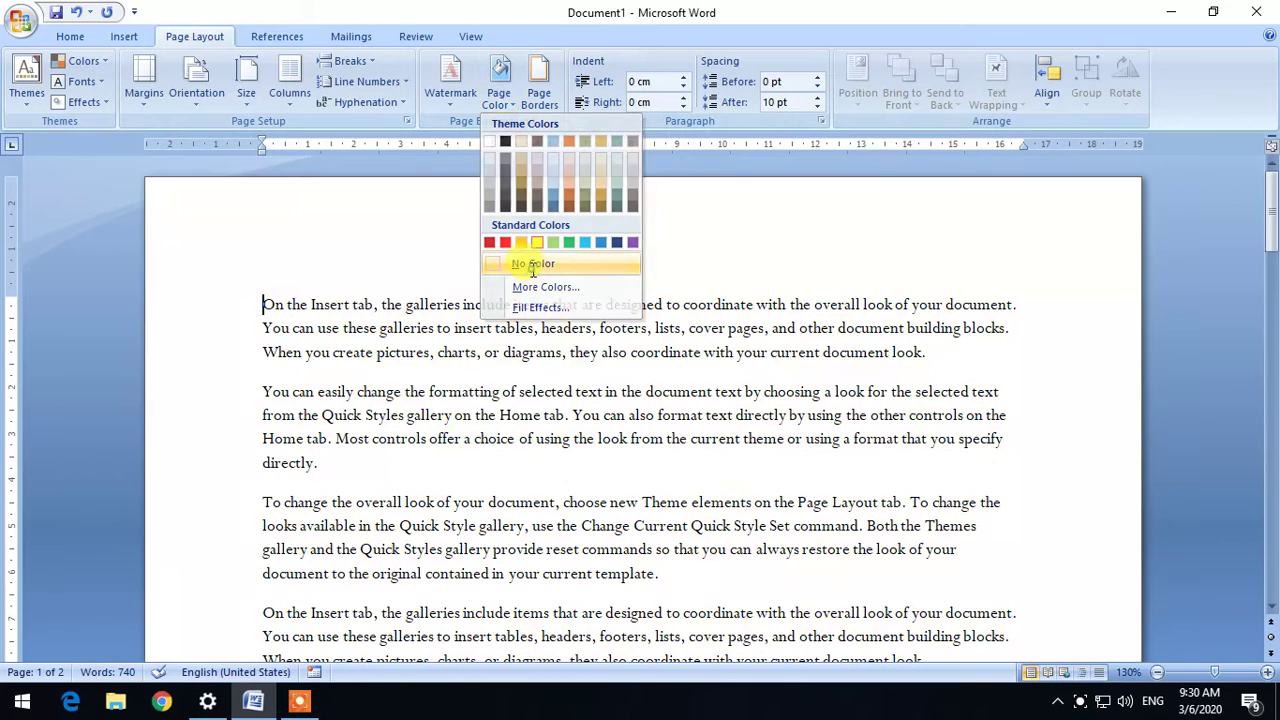
click(522, 263)
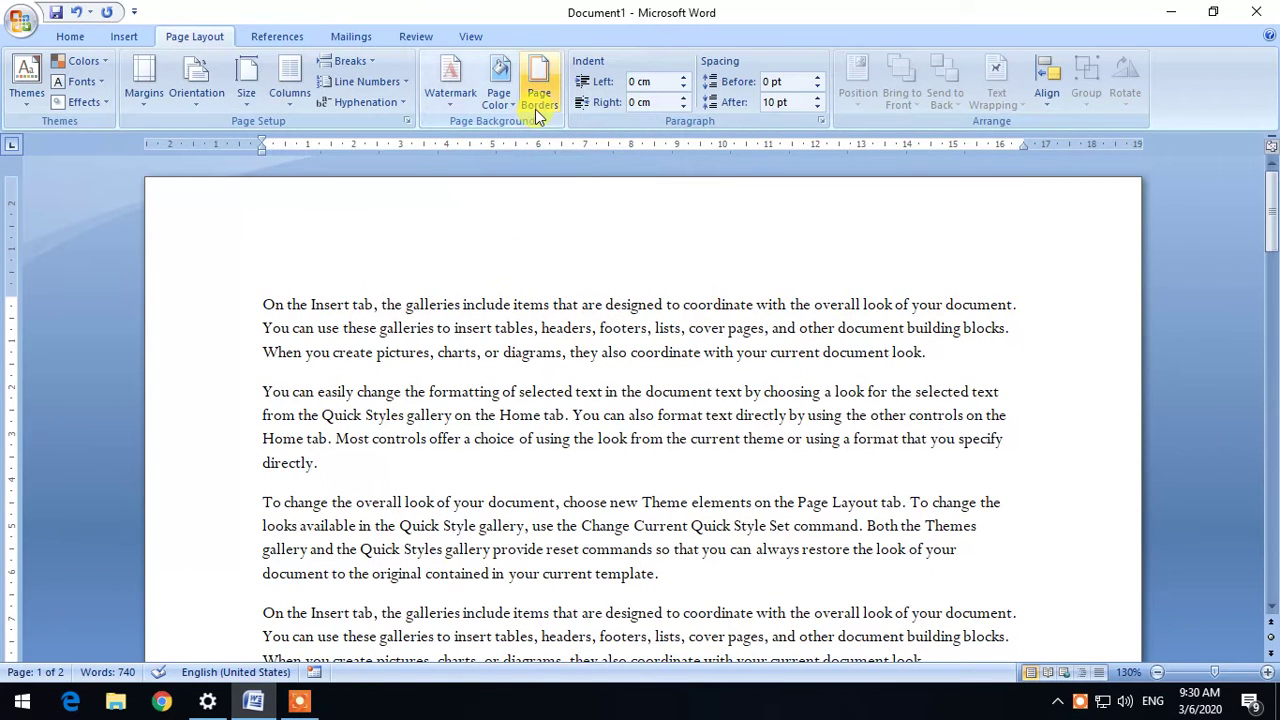
drag(262, 392, 353, 483)
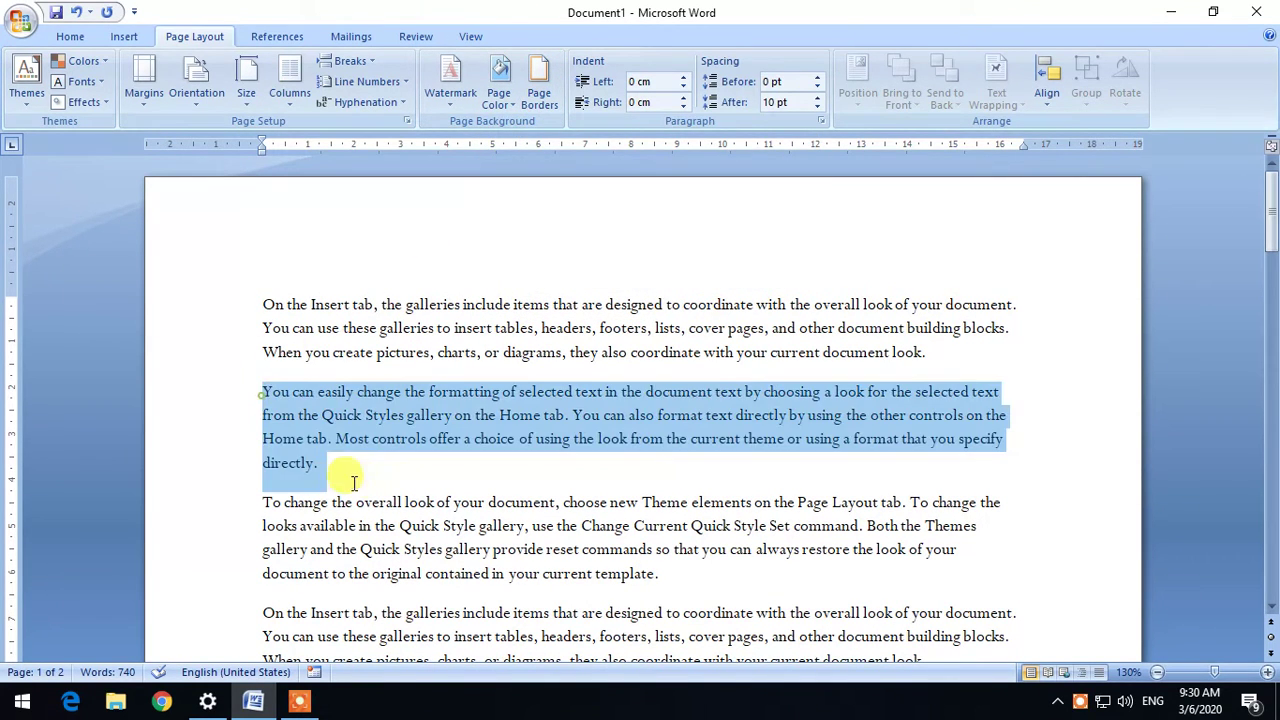
click(400, 488)
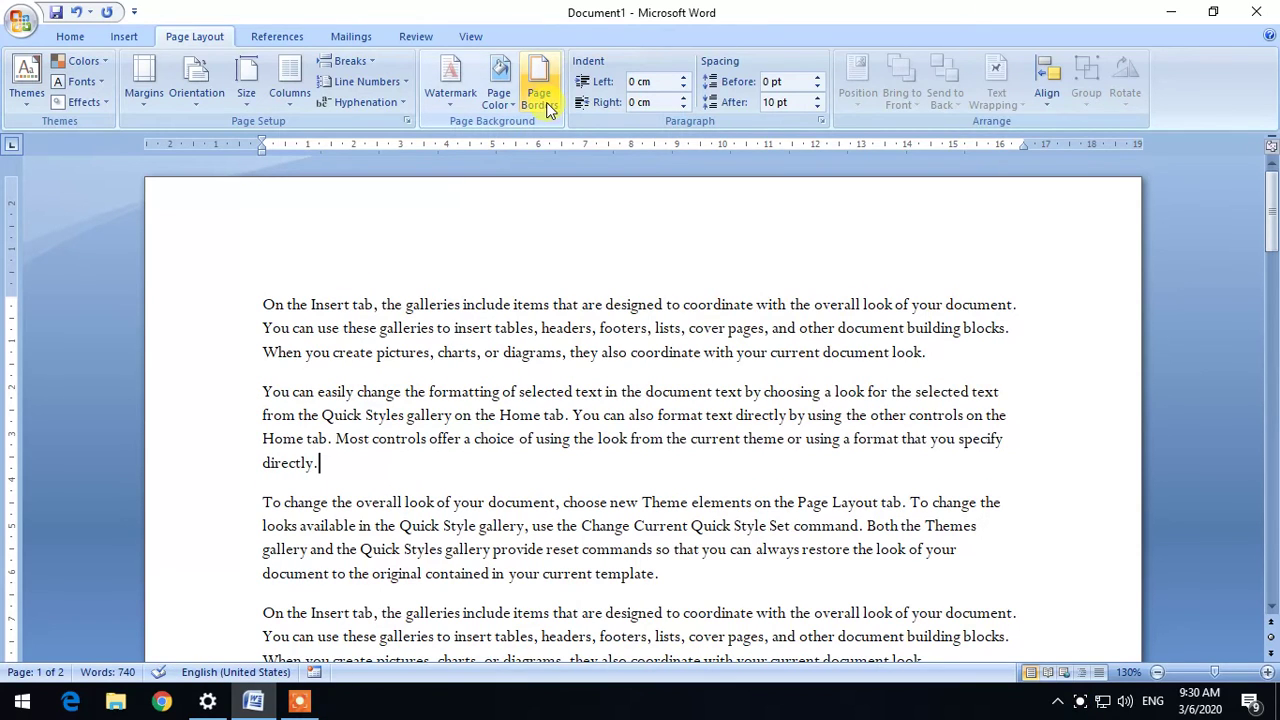
click(546, 102)
click(768, 172)
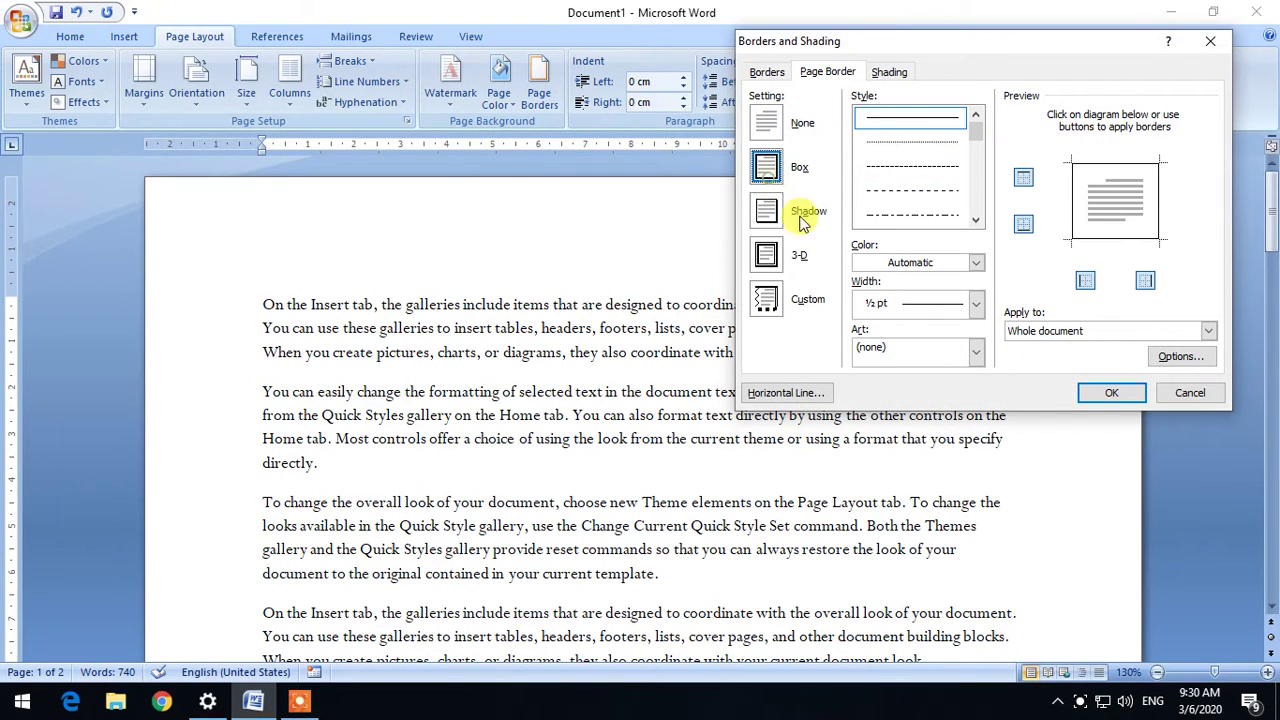
click(1108, 393)
scroll(586, 480, down, 5)
scroll(543, 495, down, 5)
scroll(545, 510, down, 5)
scroll(476, 340, up, 3)
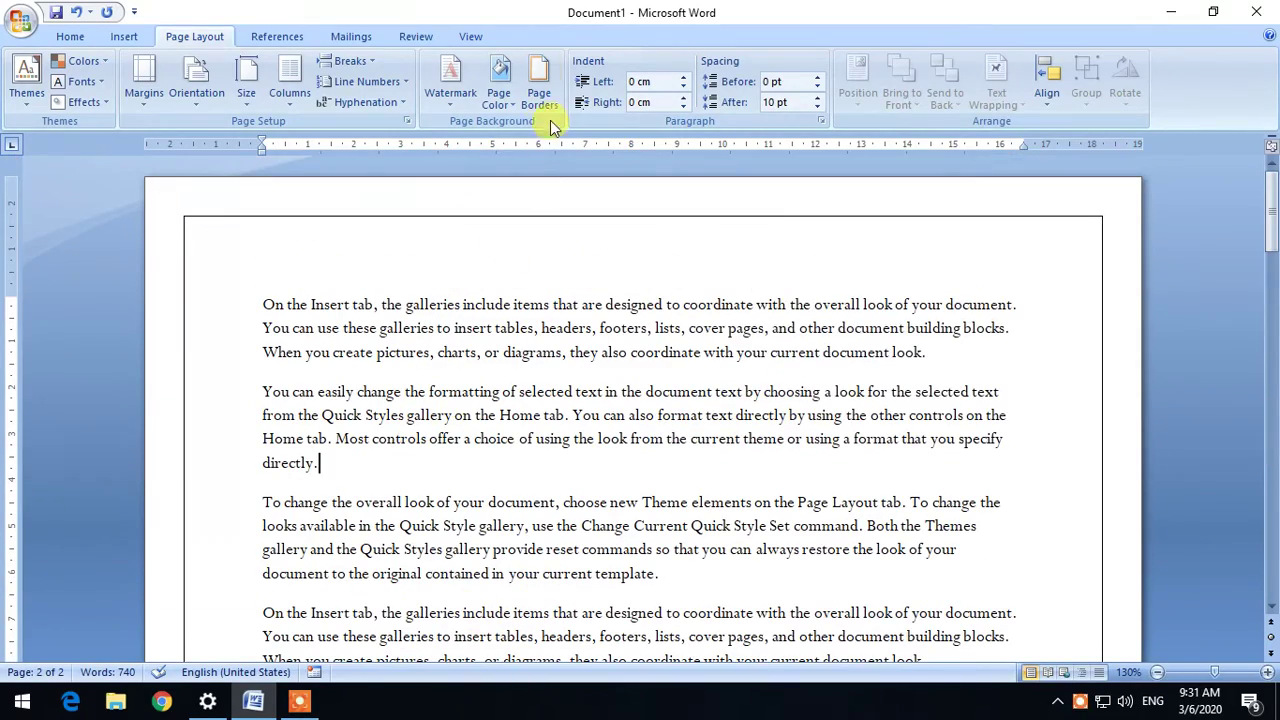
click(540, 97)
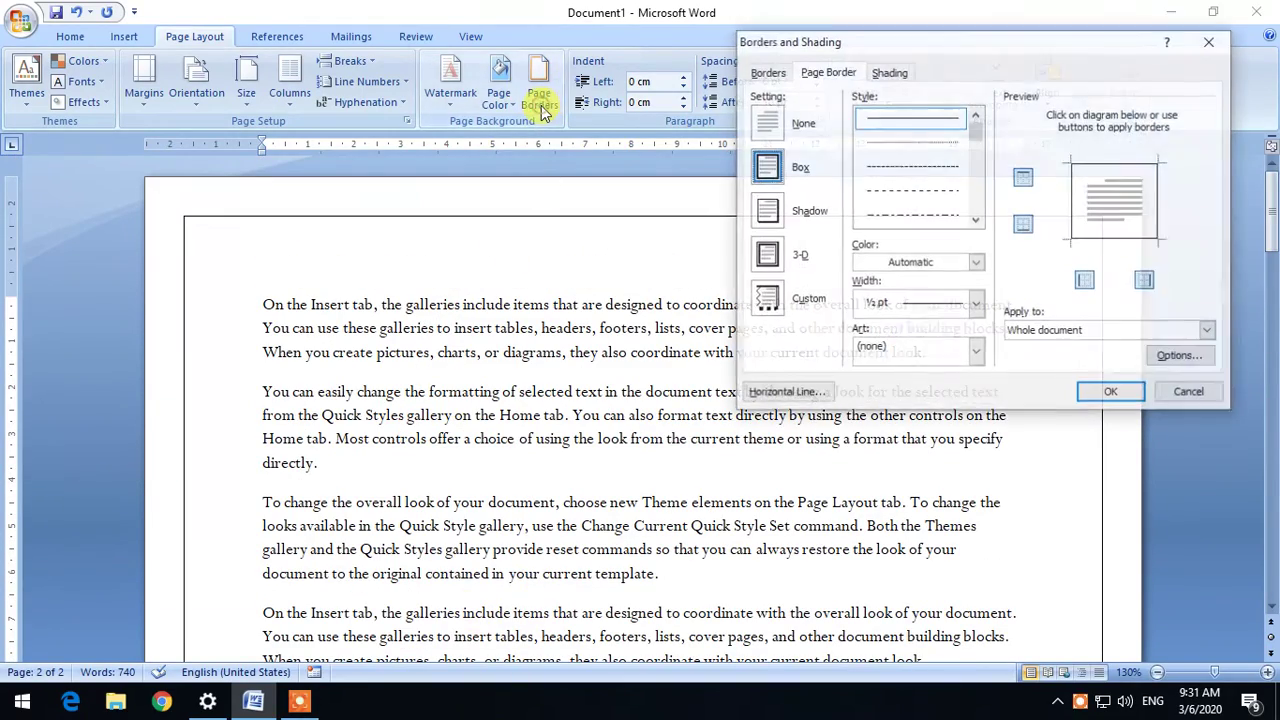
click(900, 262)
click(889, 425)
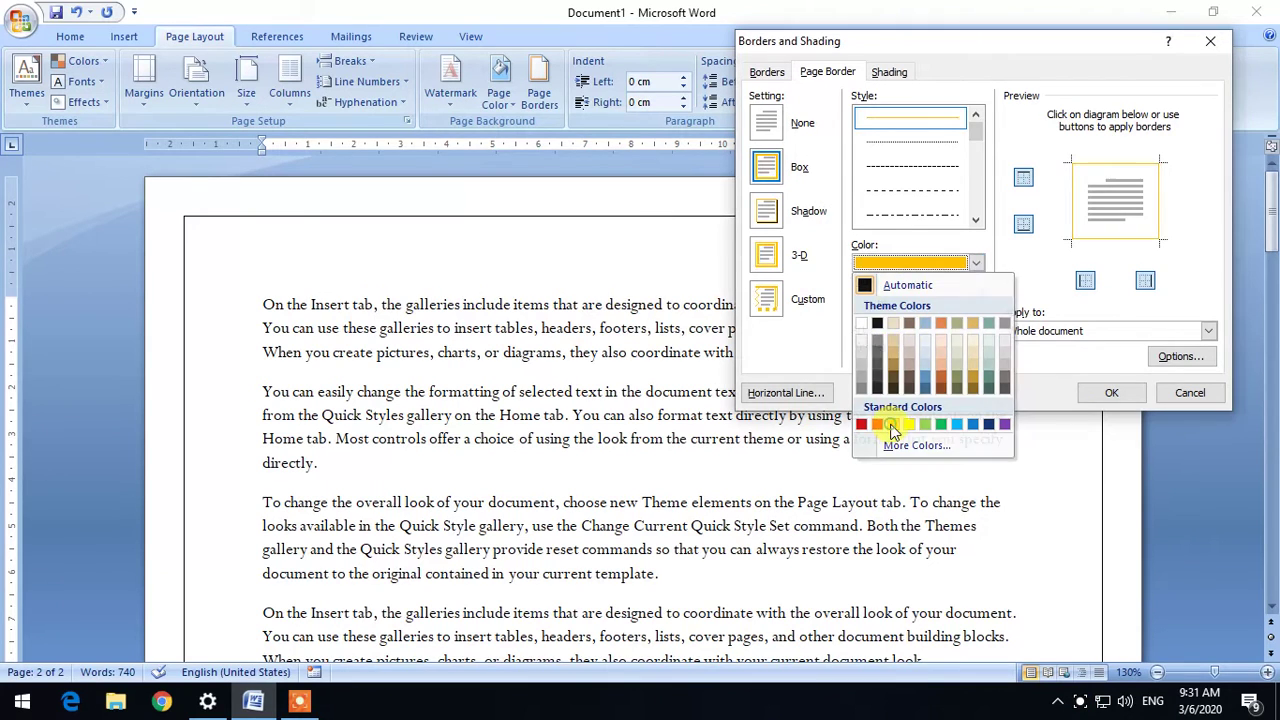
click(903, 302)
click(903, 476)
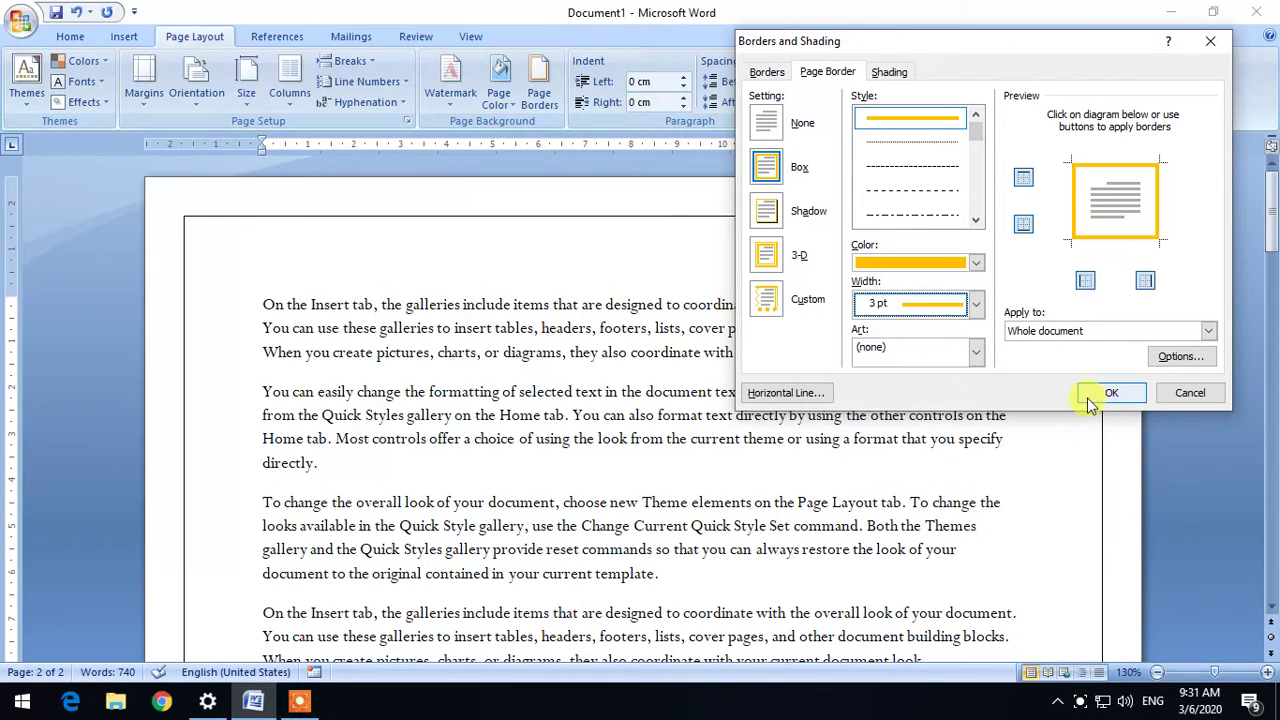
click(1105, 393)
scroll(260, 310, down, 5)
scroll(230, 332, down, 5)
scroll(240, 336, up, 3)
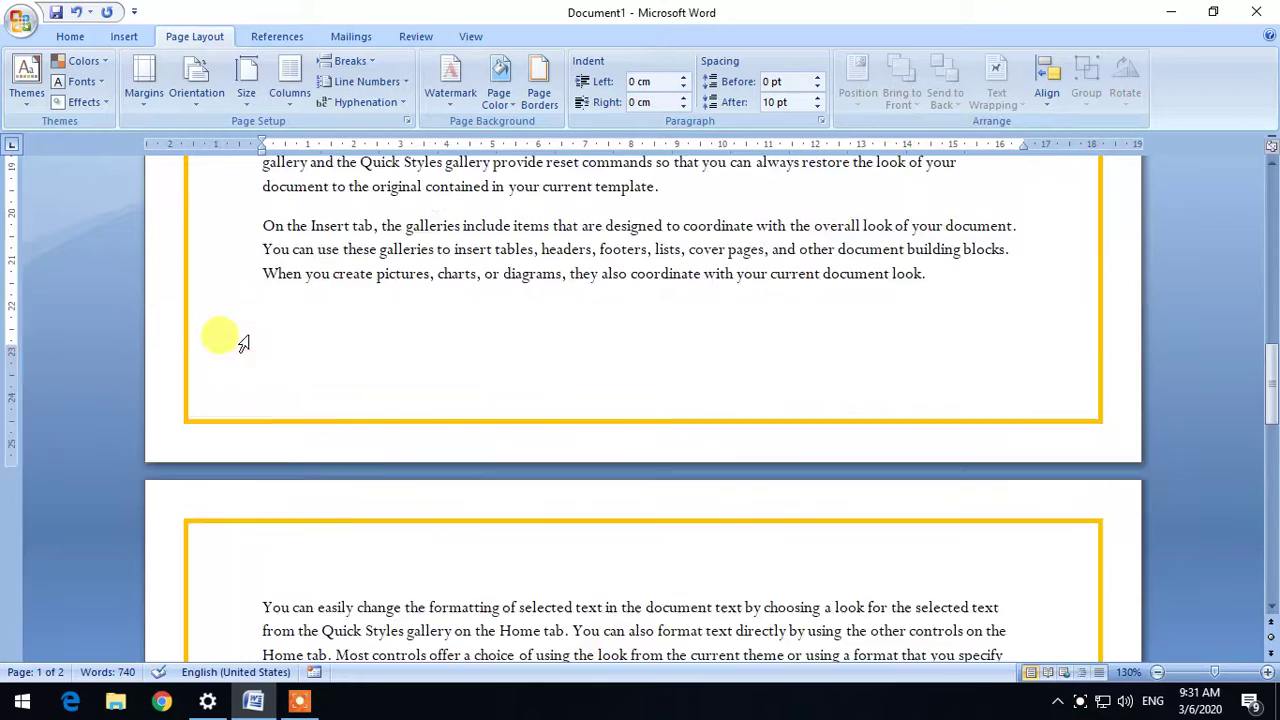
scroll(240, 336, up, 5)
click(555, 97)
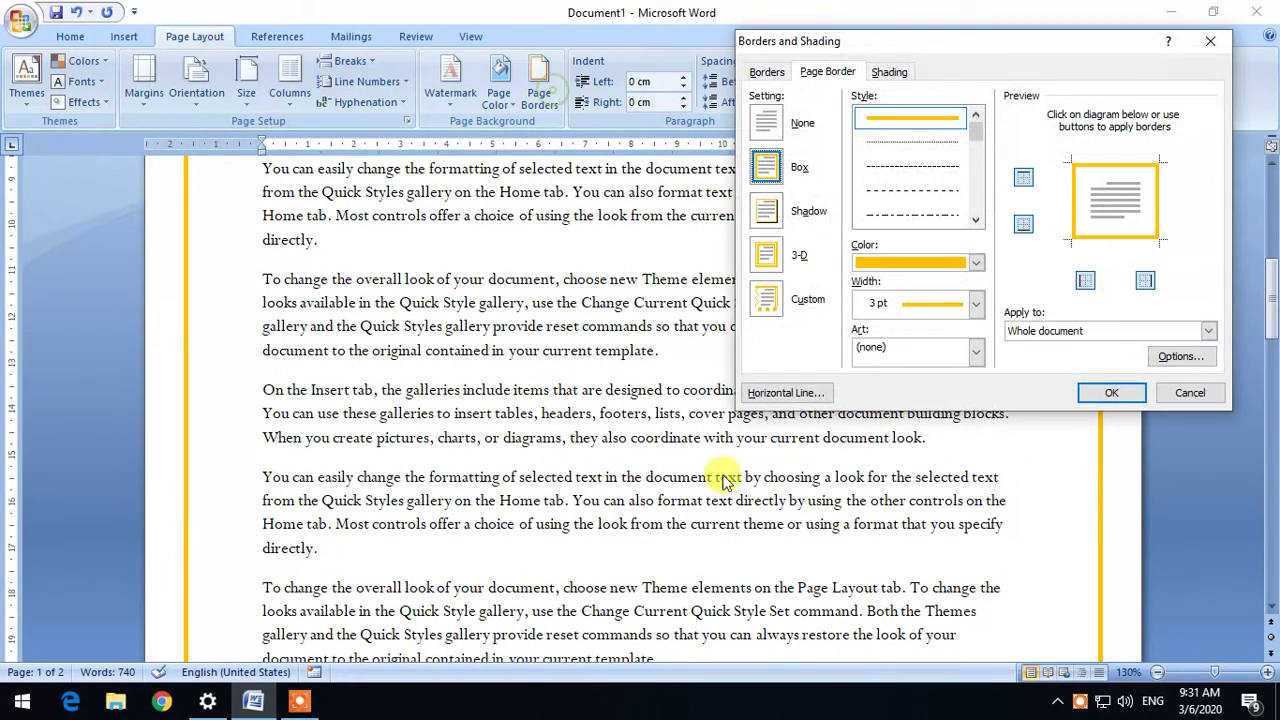
click(880, 355)
click(899, 459)
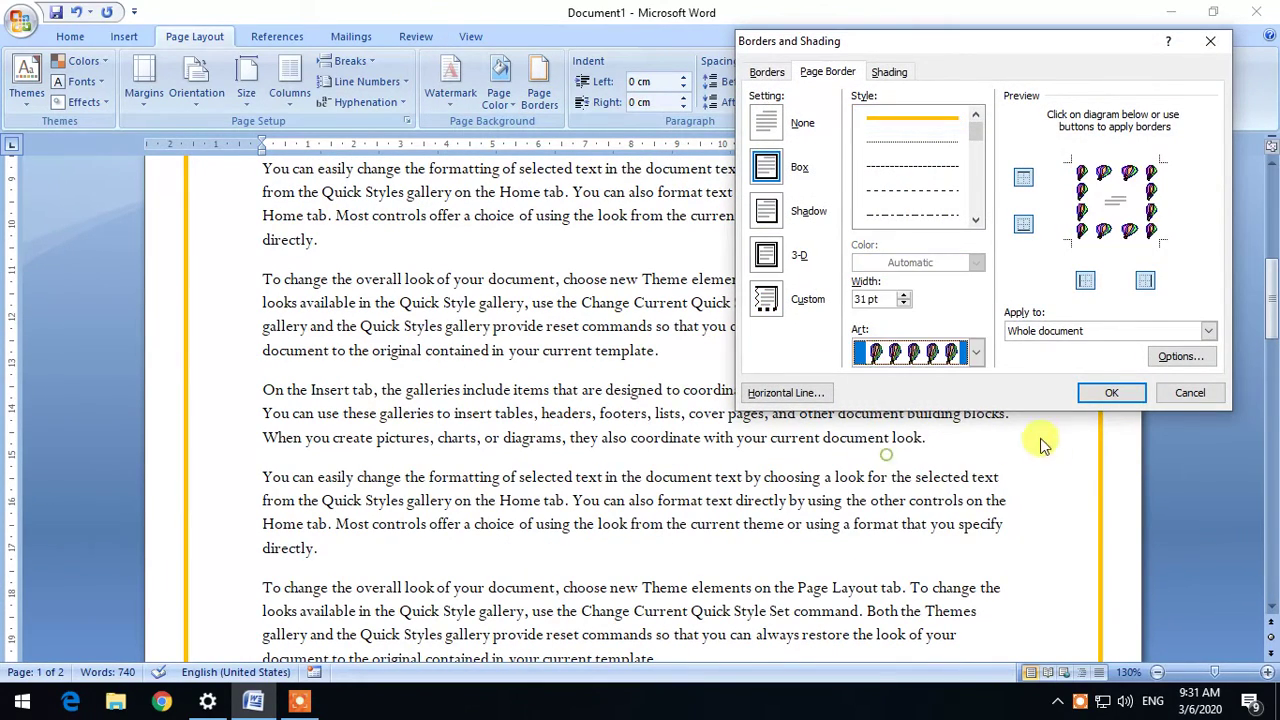
click(1110, 393)
scroll(543, 424, up, 4)
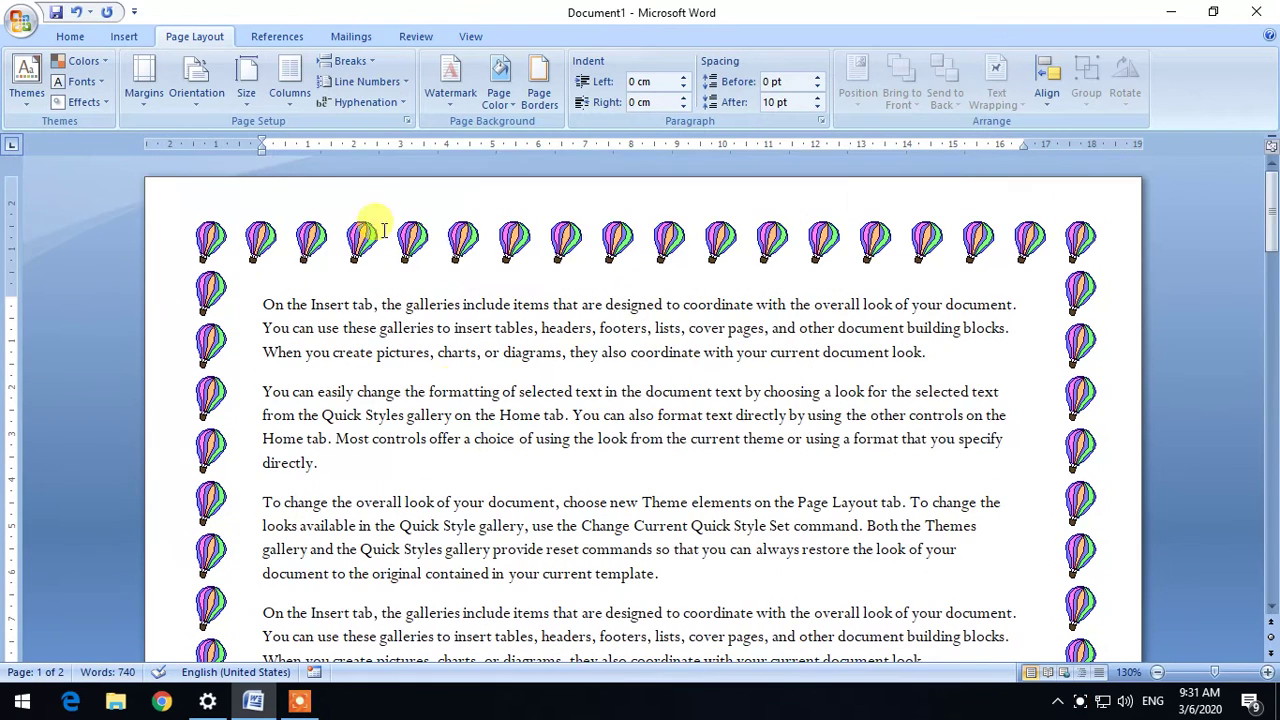
click(540, 107)
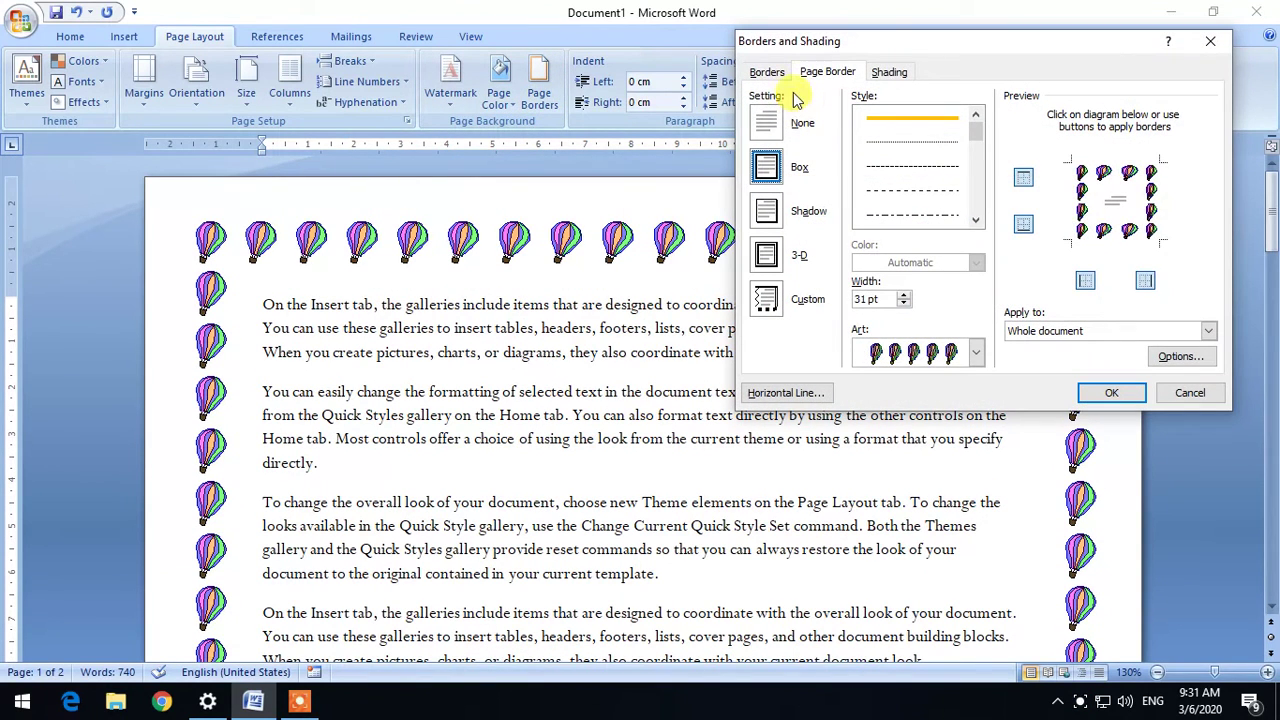
click(785, 123)
click(1108, 393)
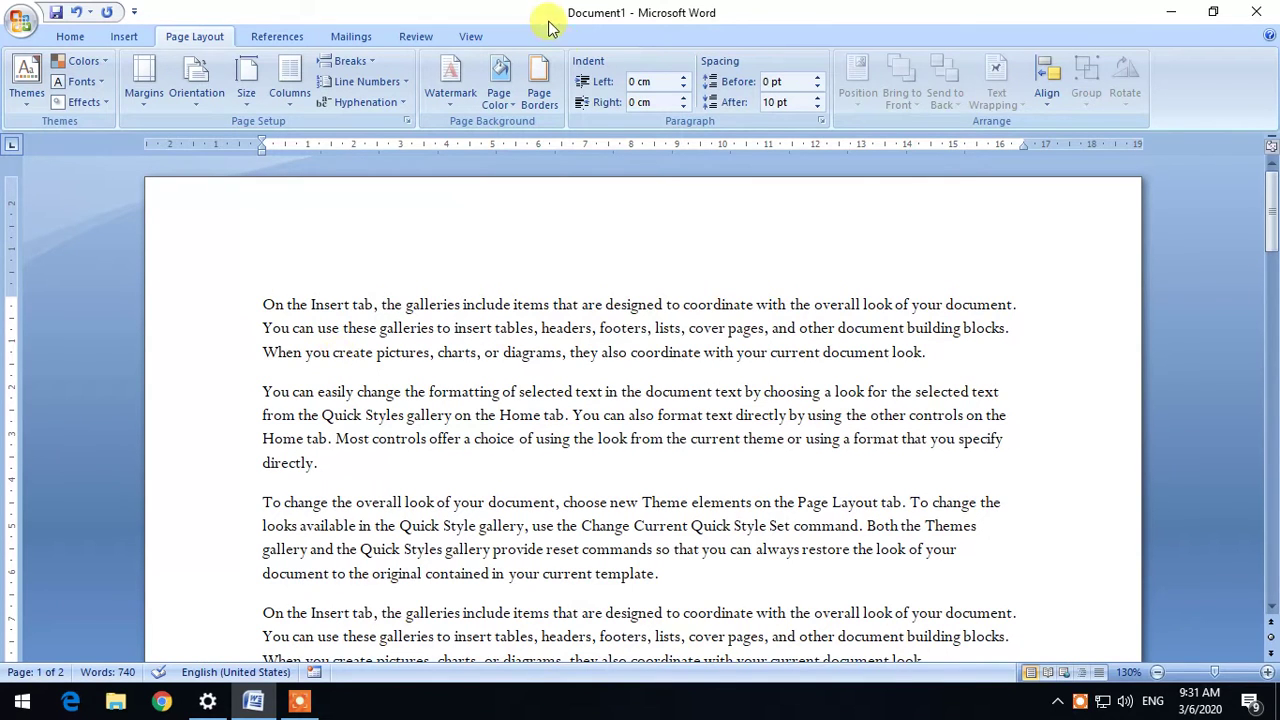
drag(262, 304, 994, 360)
click(695, 465)
click(262, 306)
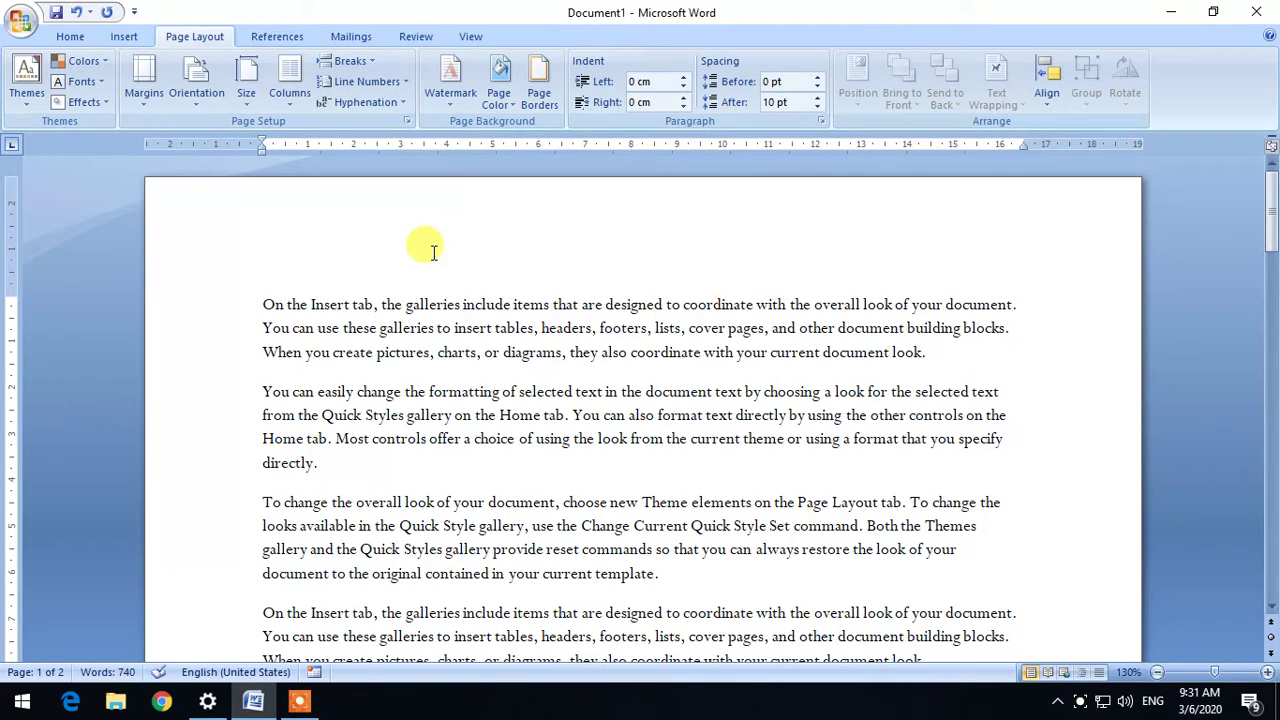
click(685, 78)
click(685, 78)
click(685, 78)
click(685, 78)
click(685, 91)
click(685, 91)
click(685, 91)
click(685, 91)
click(685, 91)
click(685, 91)
click(685, 91)
click(685, 91)
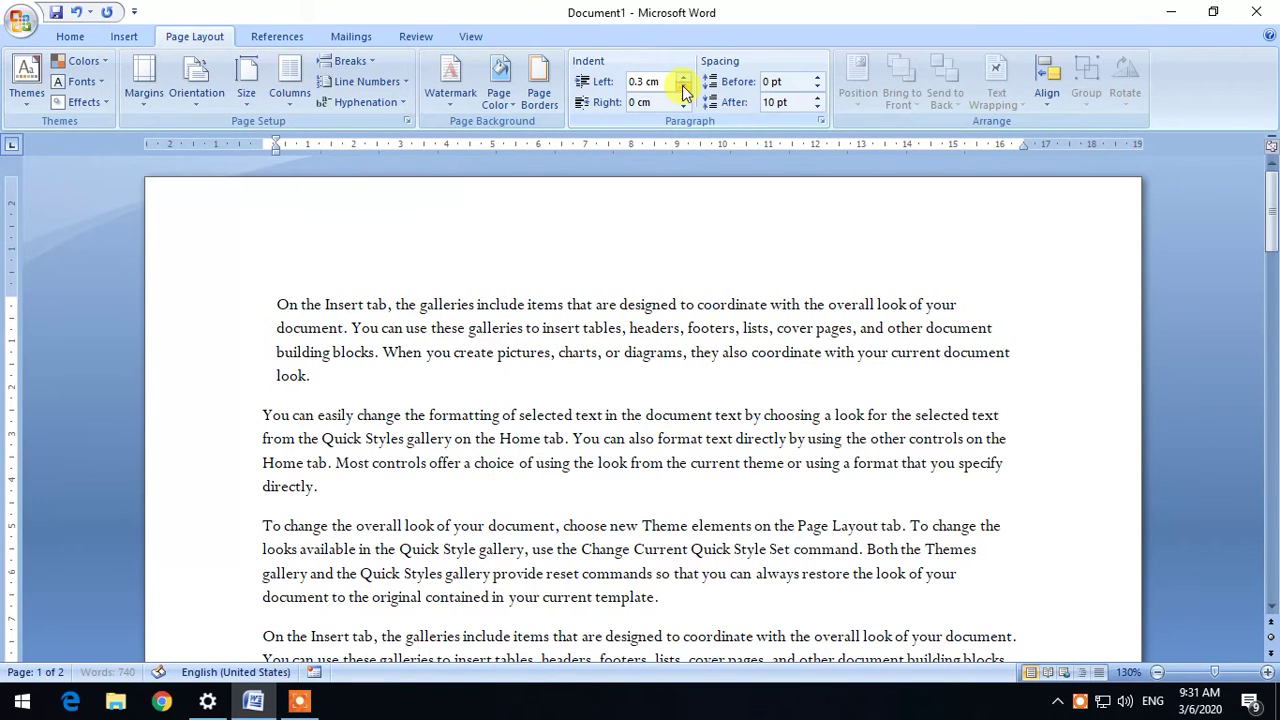
click(685, 91)
click(685, 91)
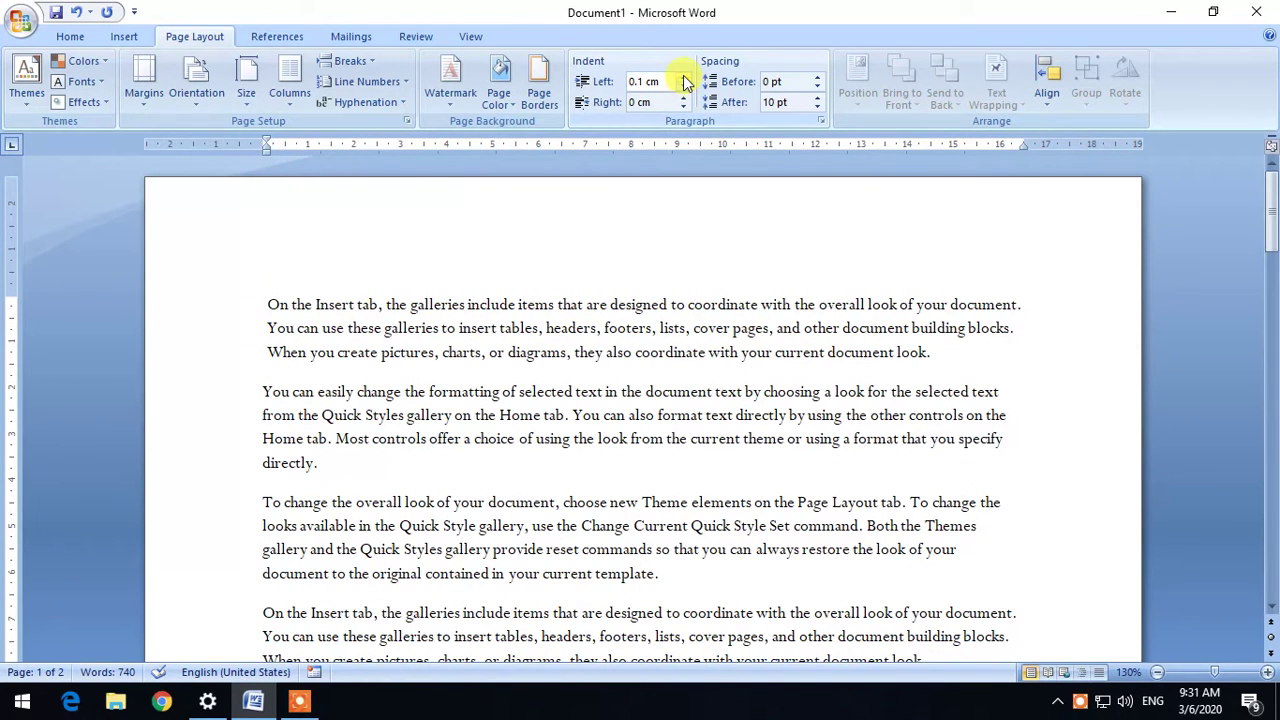
click(685, 78)
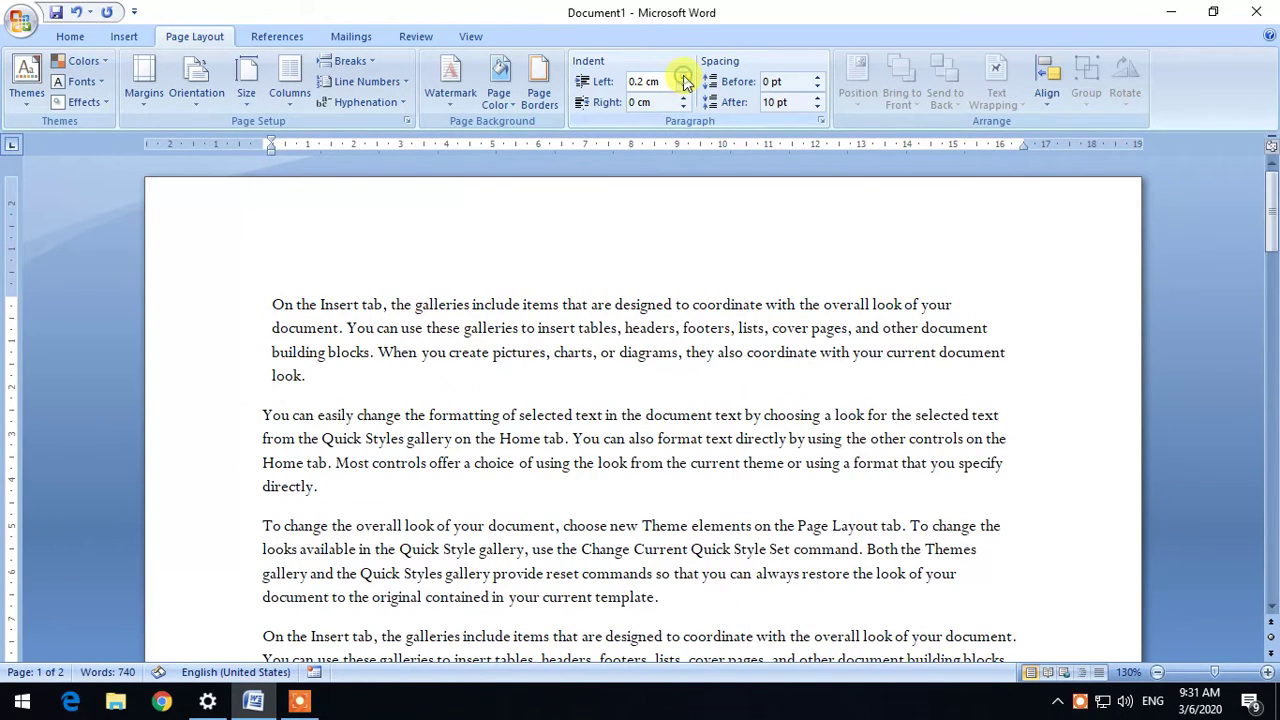
triple_click(263, 415)
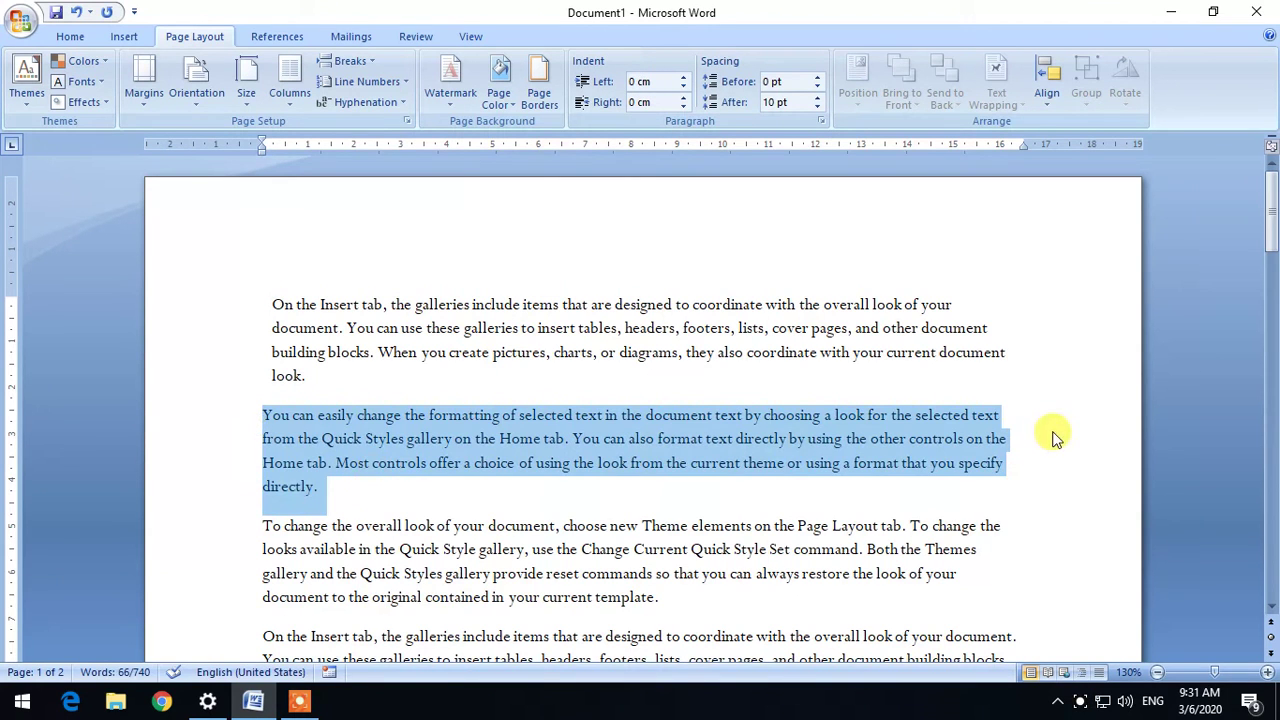
click(684, 99)
click(684, 99)
click(684, 99)
click(684, 99)
click(684, 99)
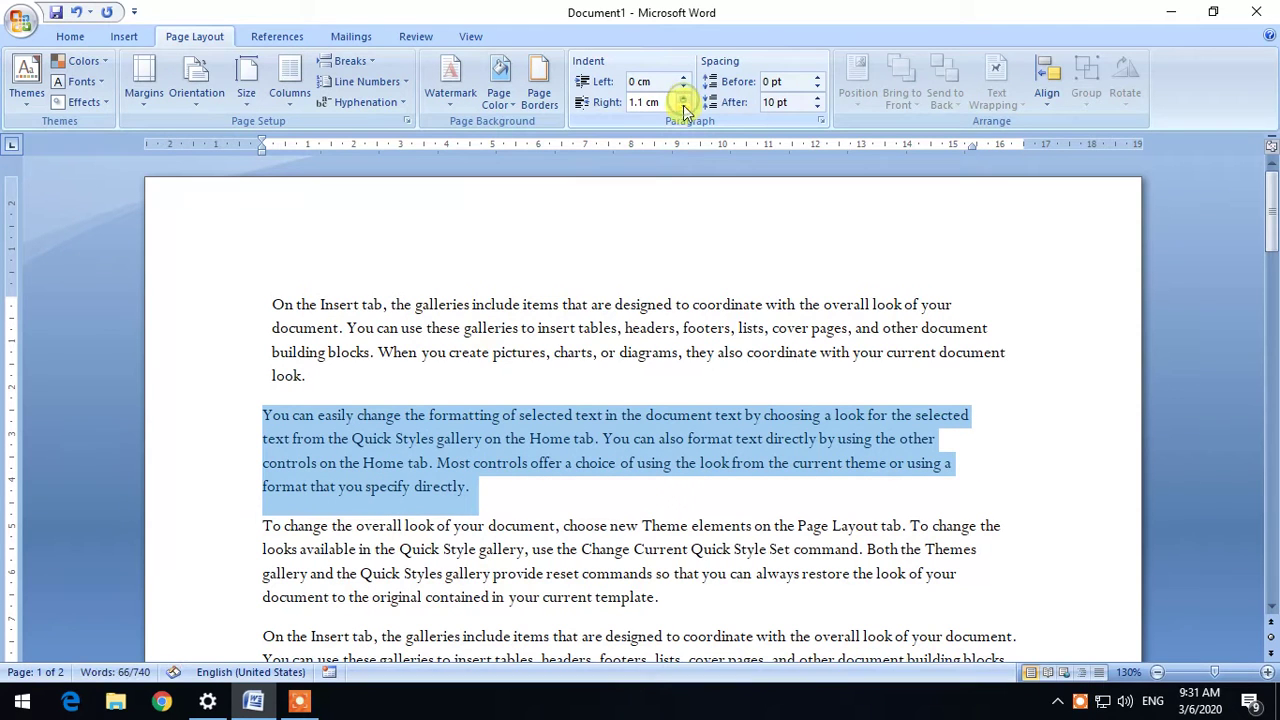
click(684, 106)
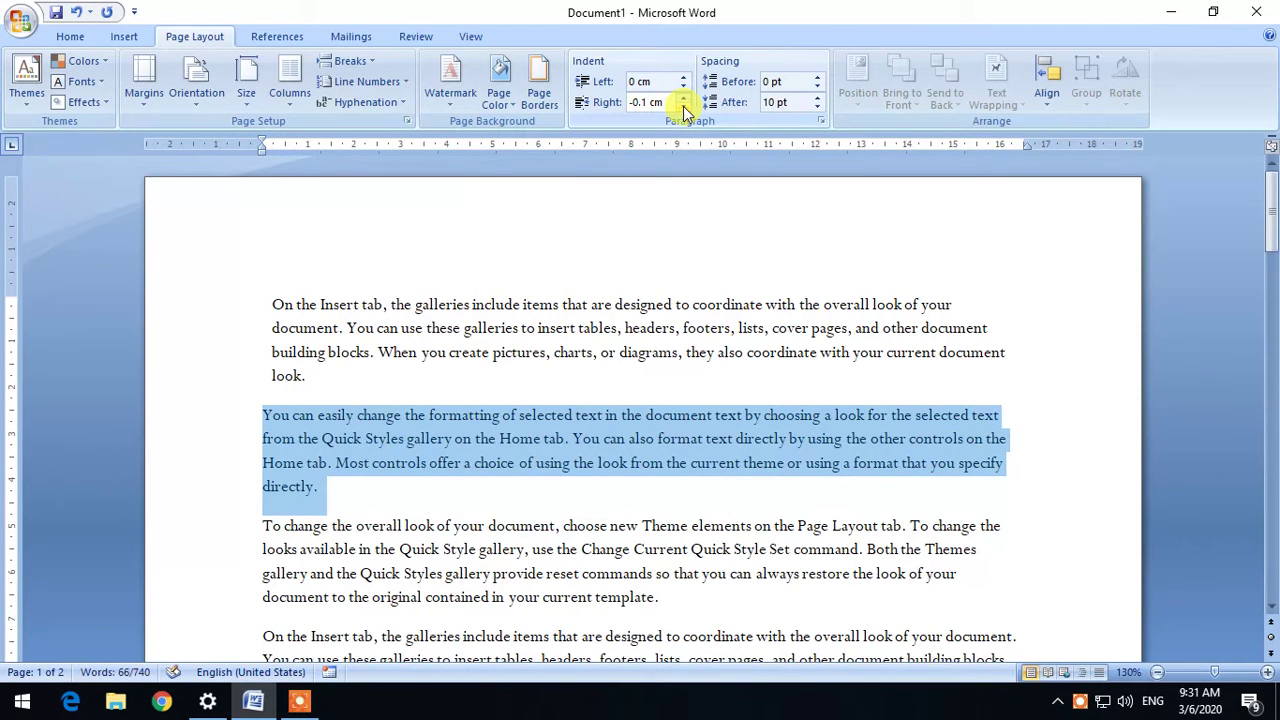
click(559, 490)
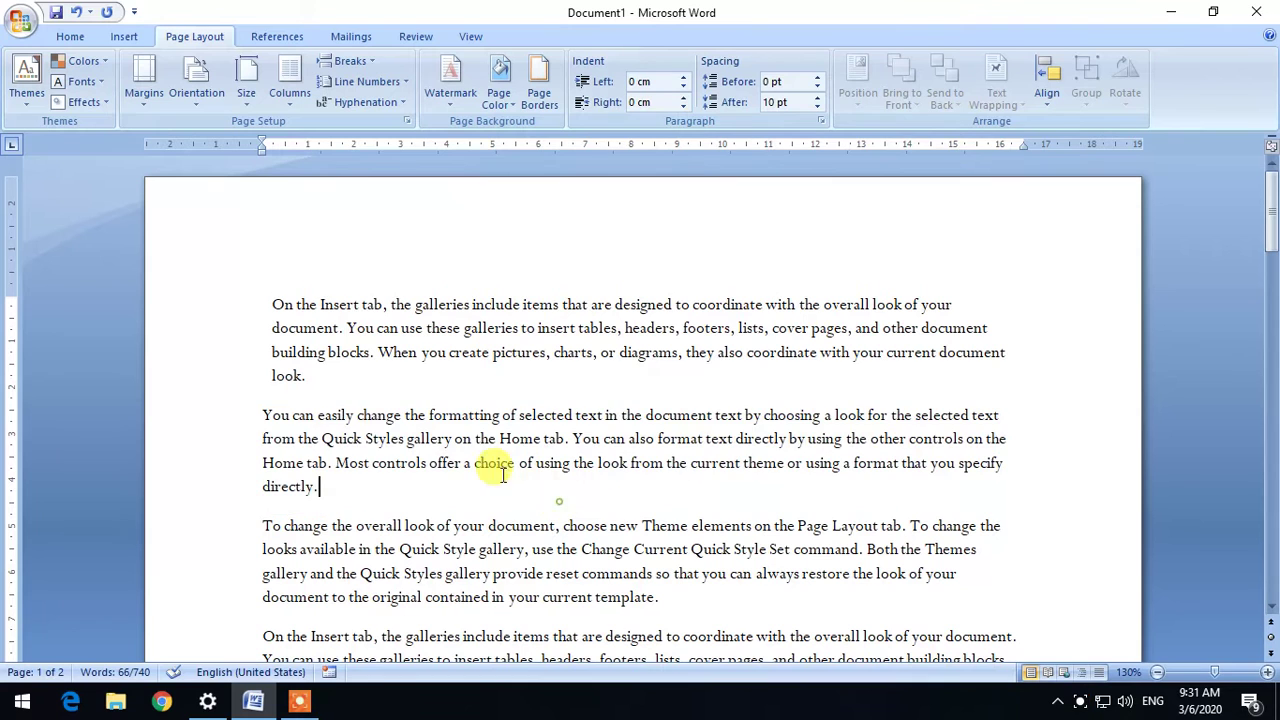
click(271, 304)
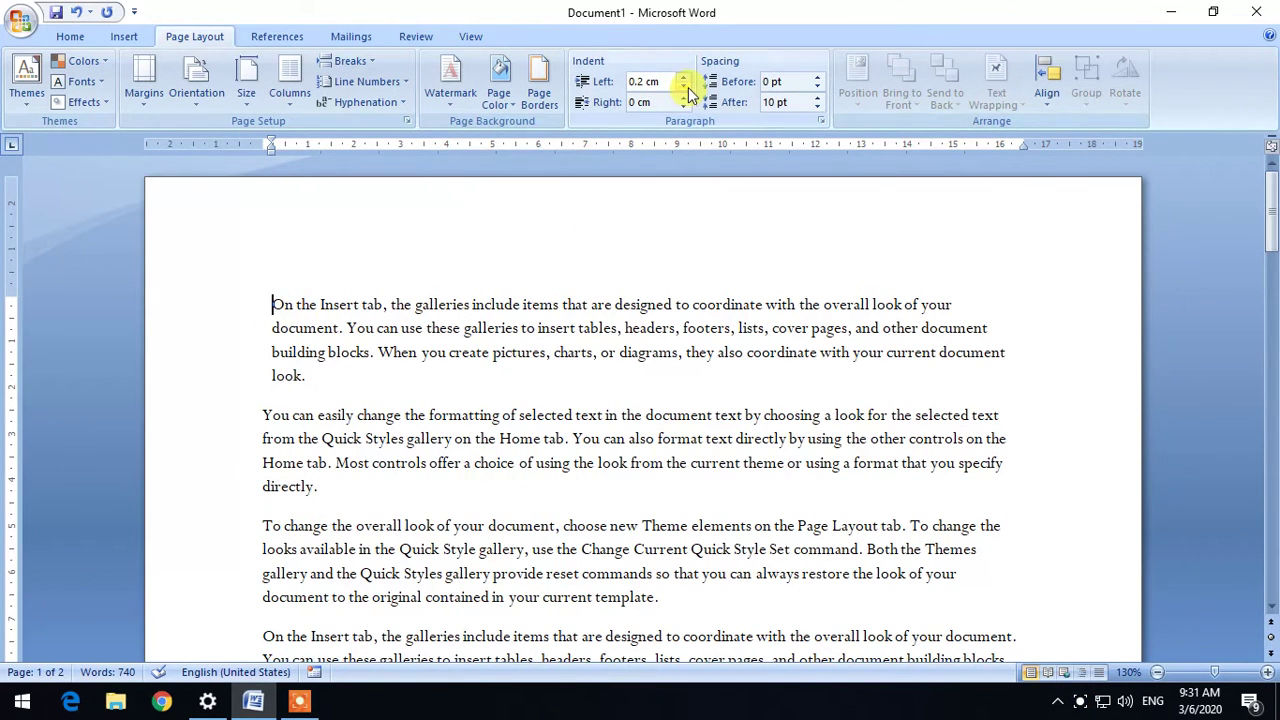
click(685, 87)
click(685, 87)
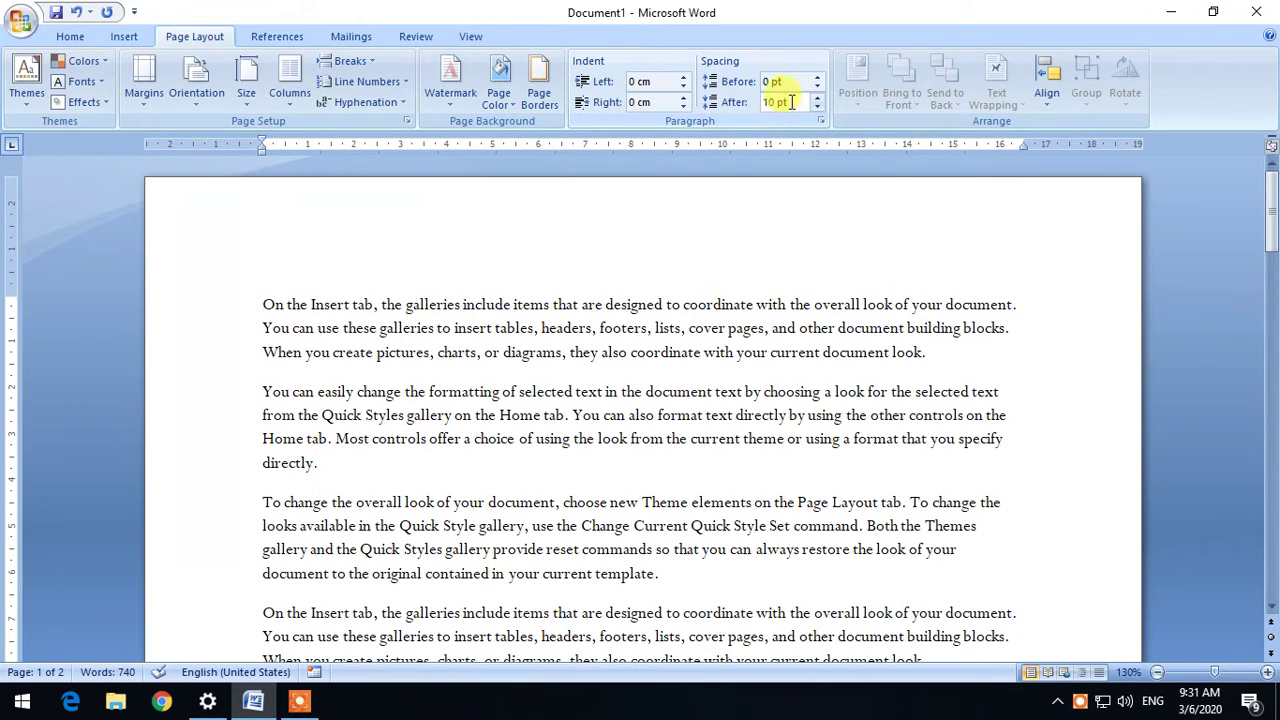
drag(252, 391, 310, 487)
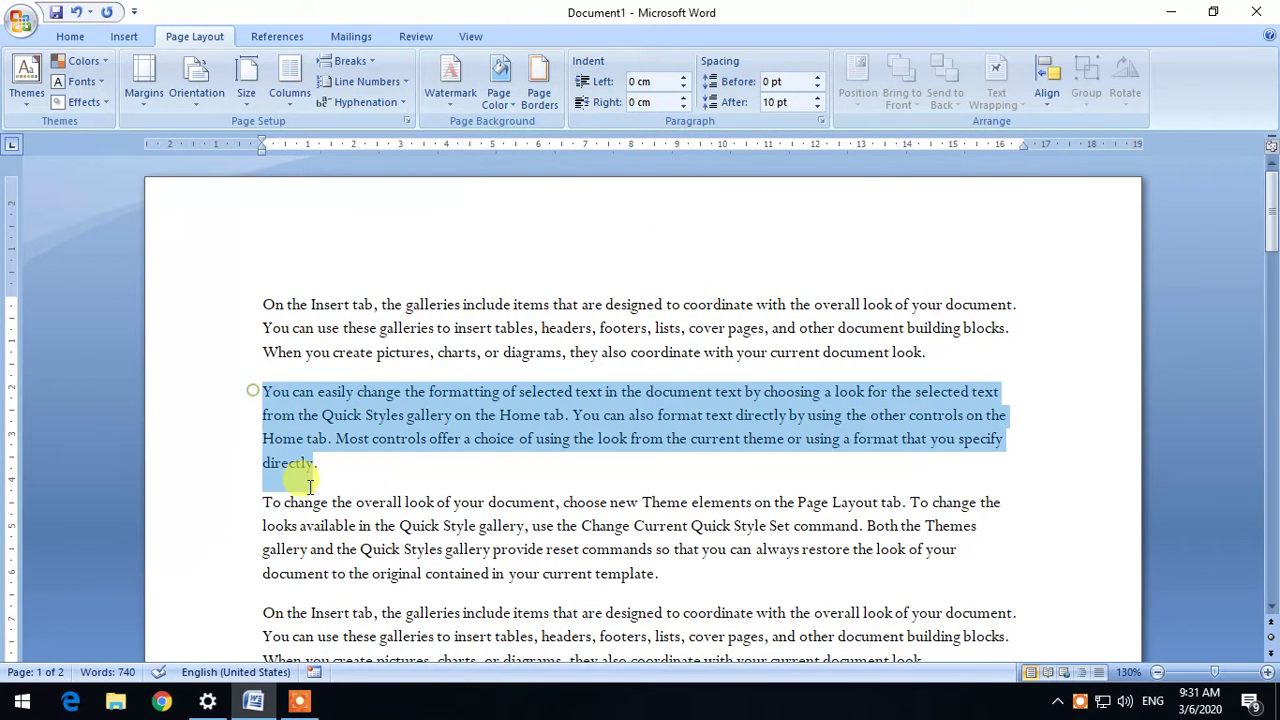
click(258, 488)
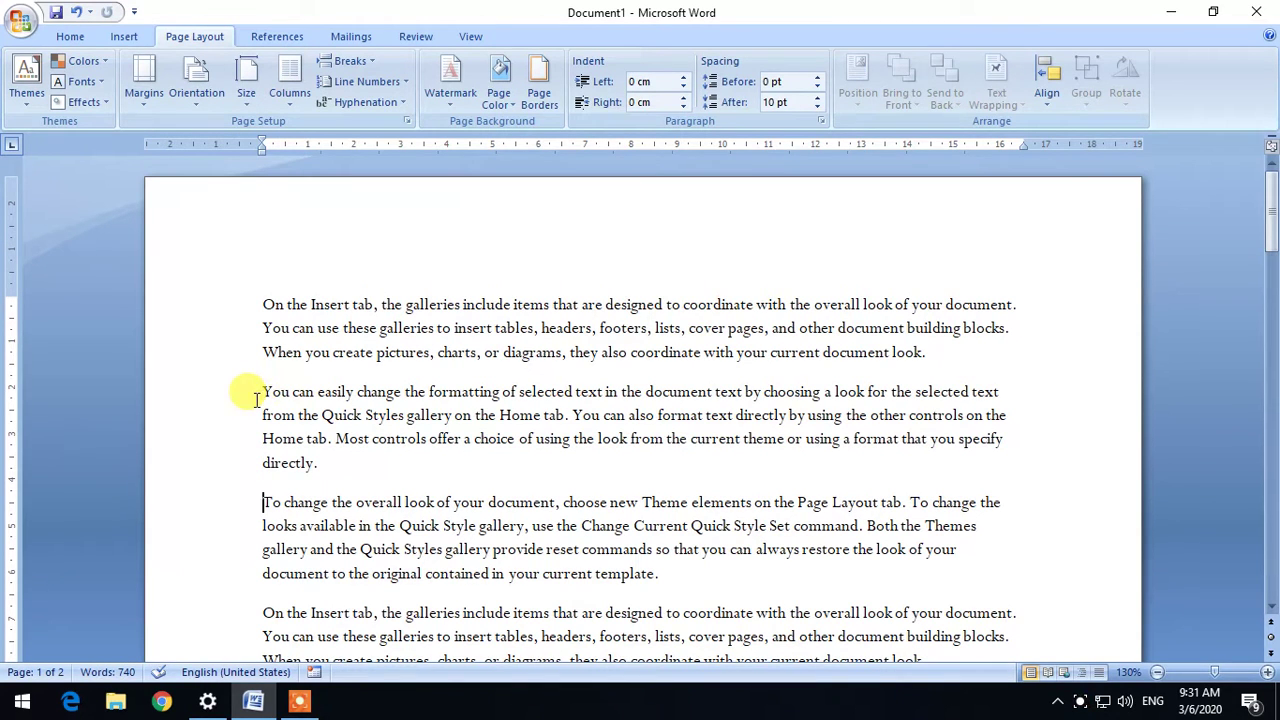
Step the second paragraph's Before spacing up and back down with the spinner
click(817, 76)
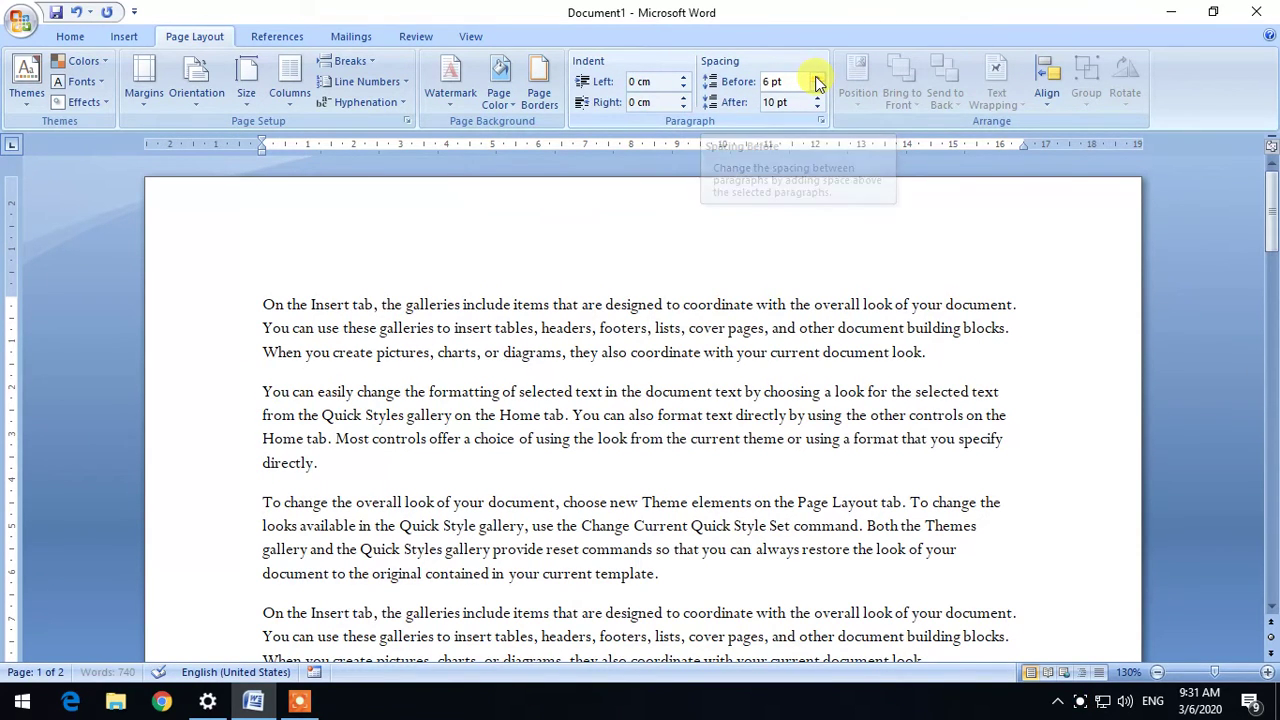
click(817, 76)
click(817, 76)
click(817, 76)
click(817, 93)
click(817, 93)
click(817, 93)
click(817, 93)
click(817, 93)
click(817, 93)
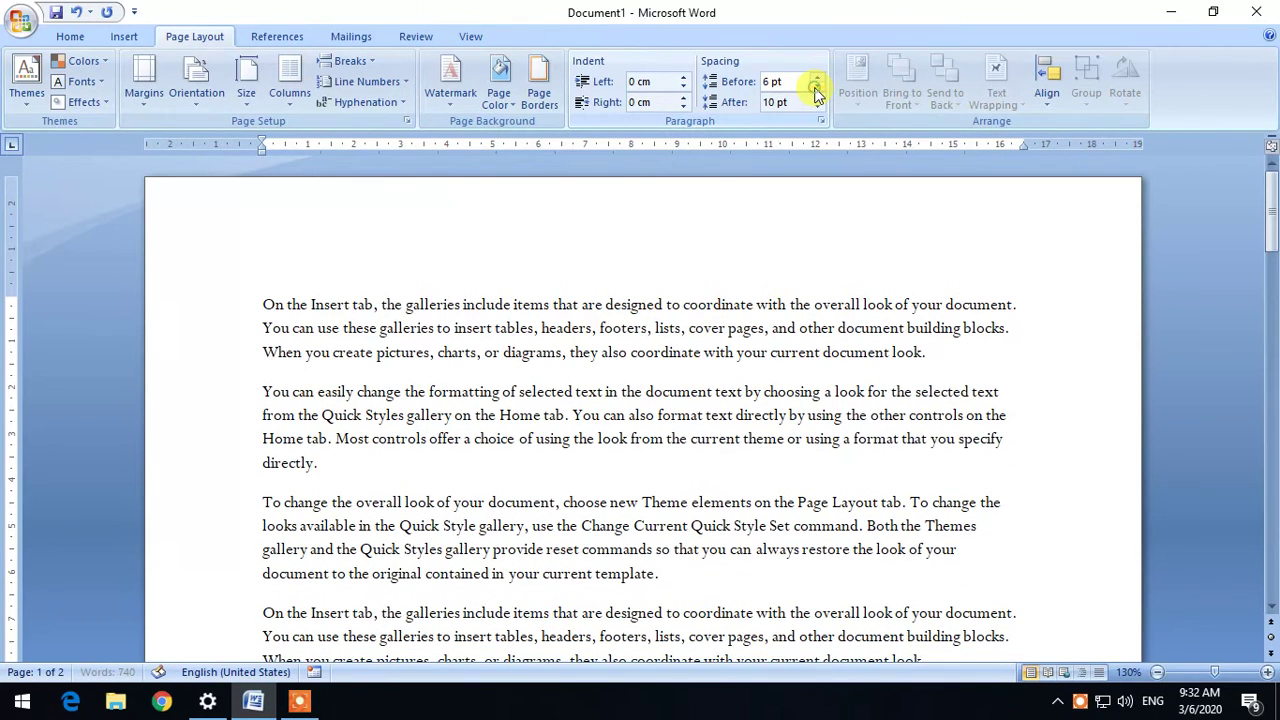
Step the After spacing up and down, ending with Before and After both set to Auto
click(818, 98)
click(818, 98)
click(818, 98)
click(818, 98)
click(817, 108)
click(817, 108)
click(817, 108)
click(817, 108)
click(817, 108)
click(817, 108)
click(817, 108)
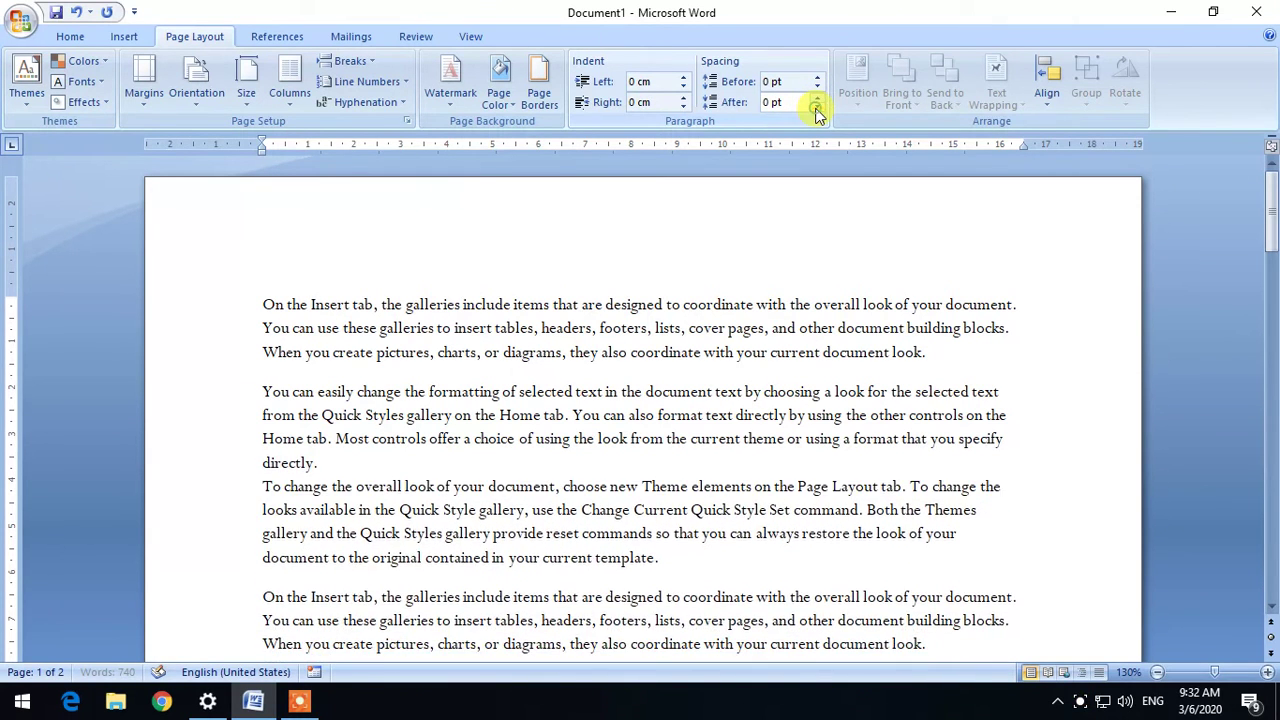
click(817, 108)
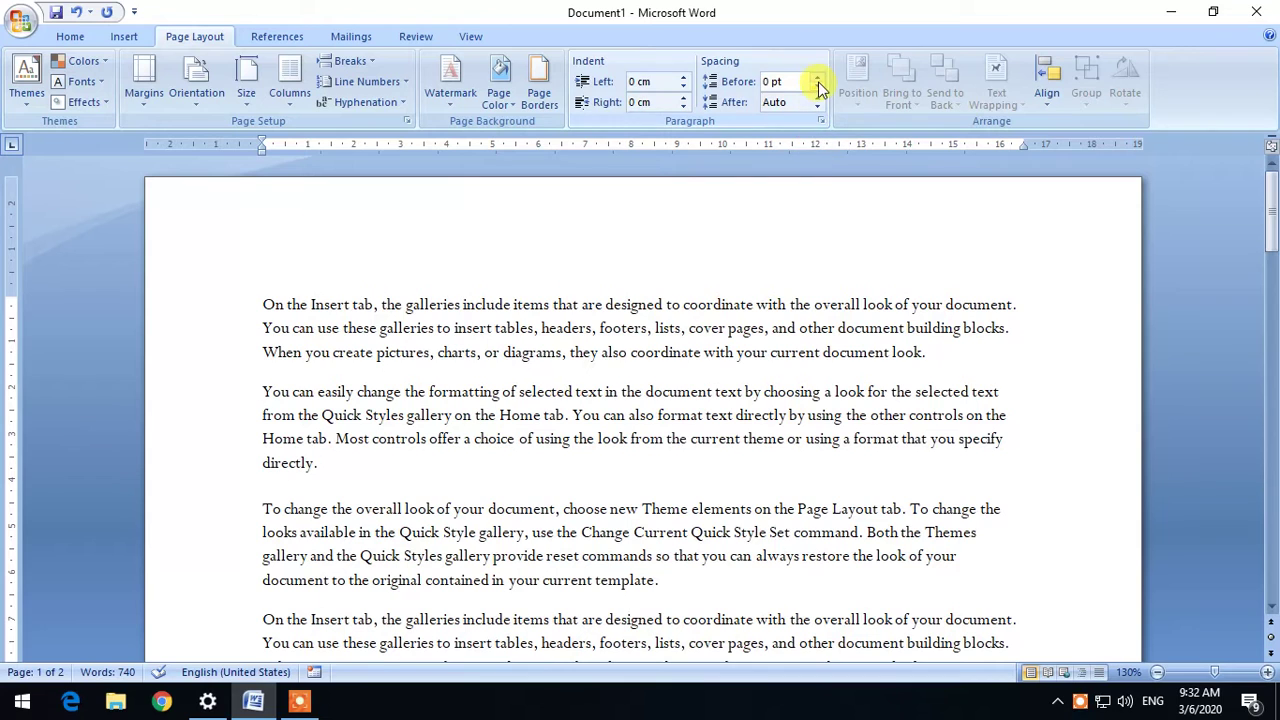
click(817, 87)
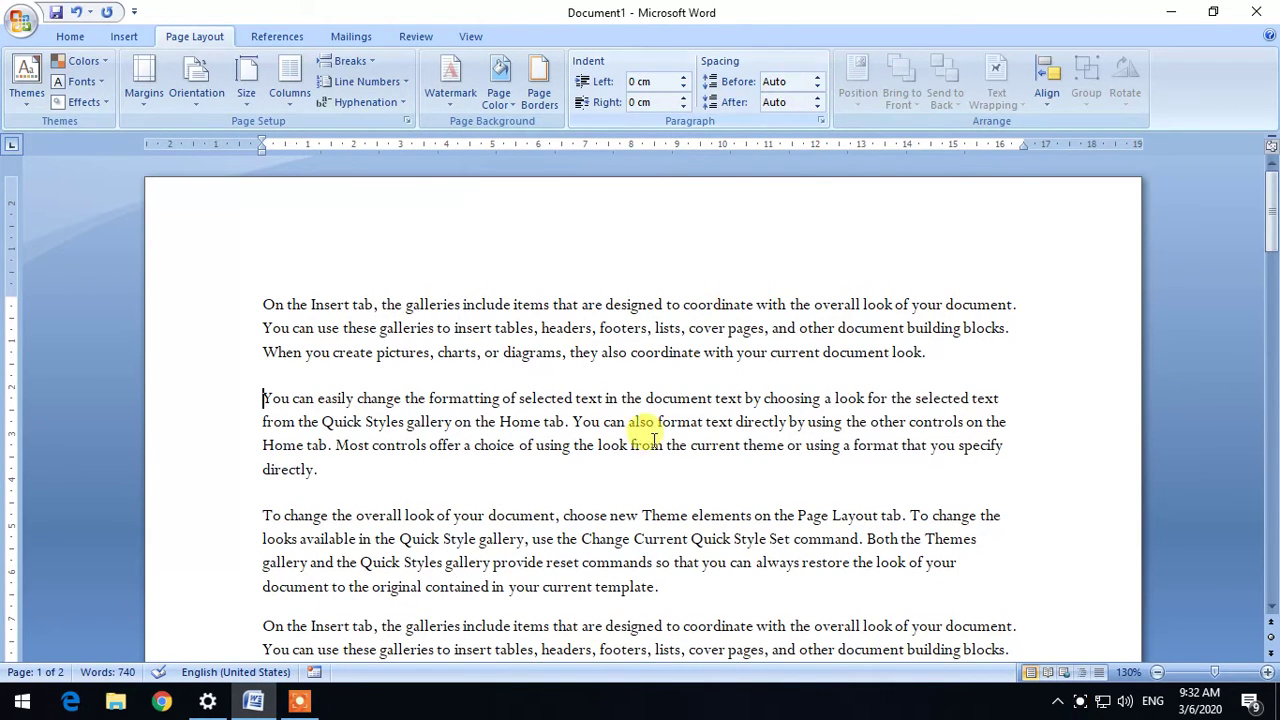
click(636, 478)
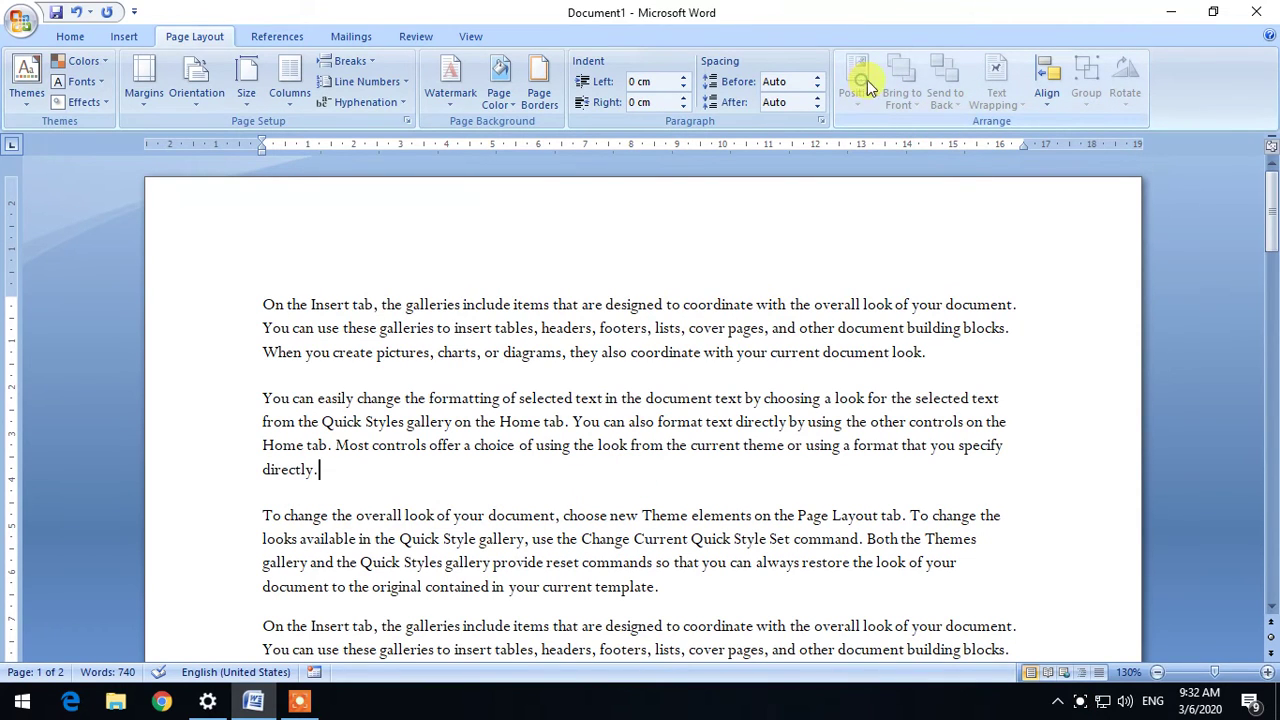
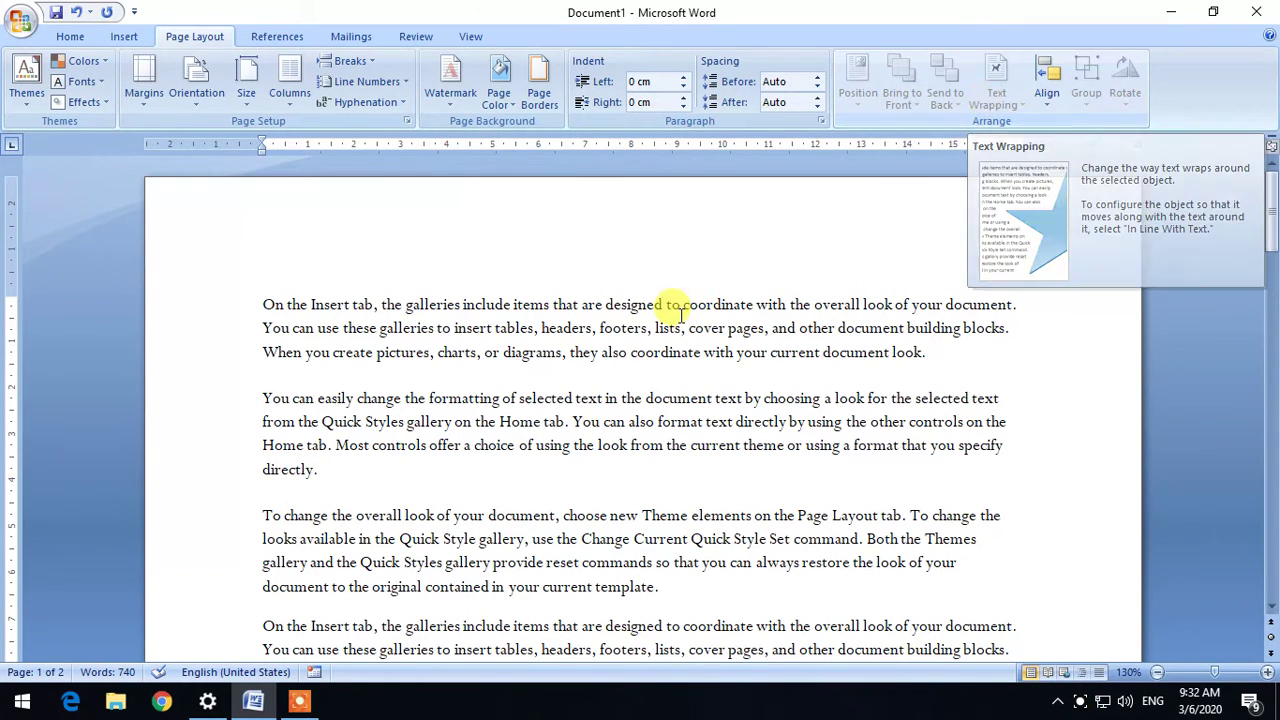
Insert the 03-gettyimages starry snow-forest picture below the second paragraph, shrunk to 3.58 × 5.73 cm
key(Return)
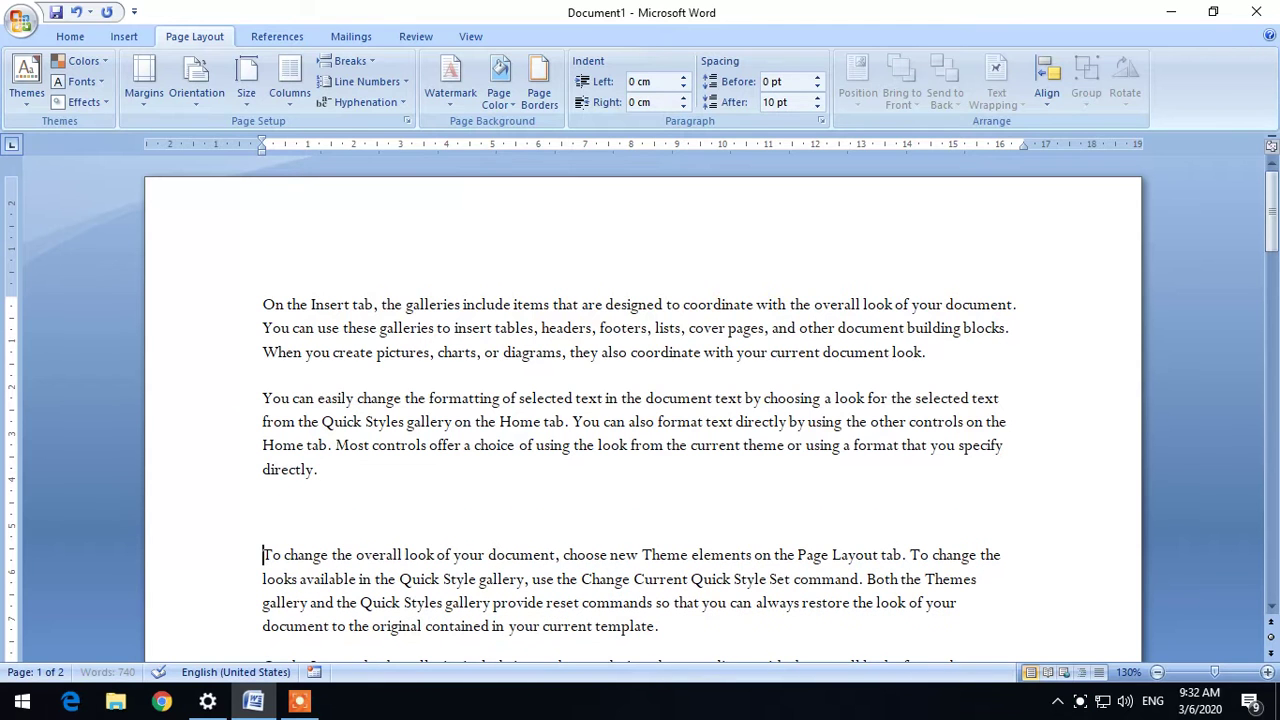
click(112, 44)
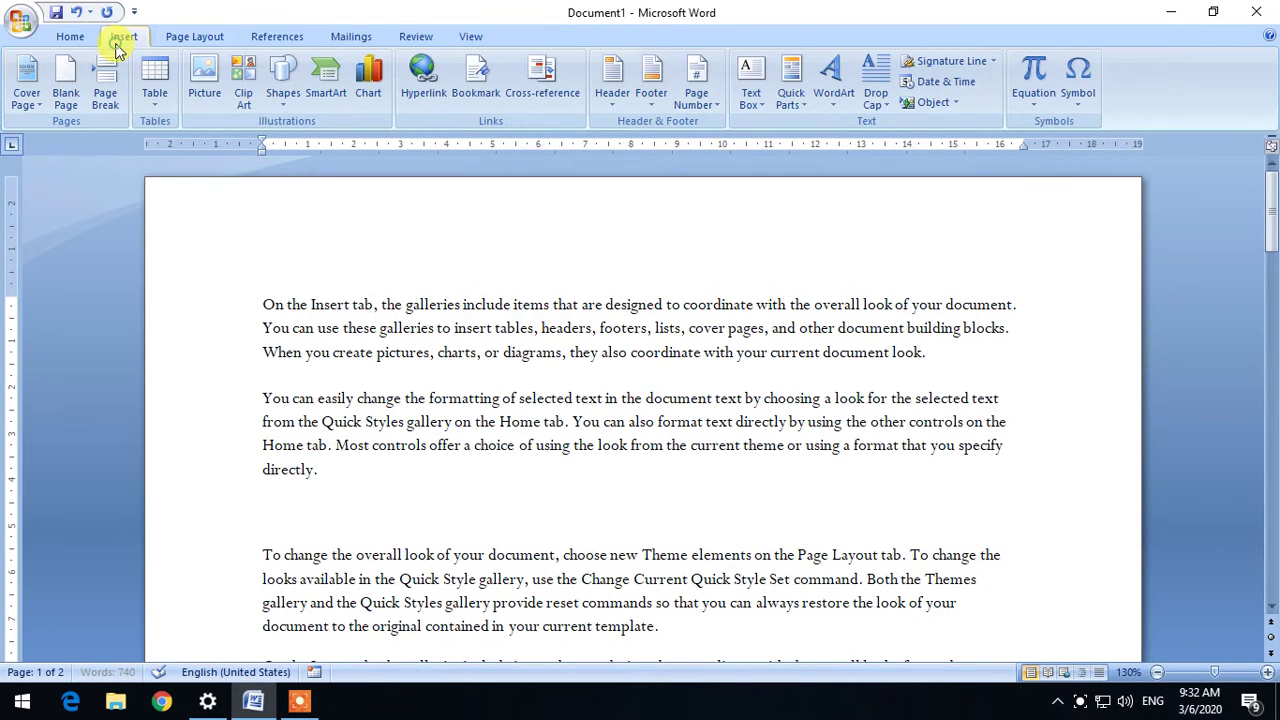
click(206, 96)
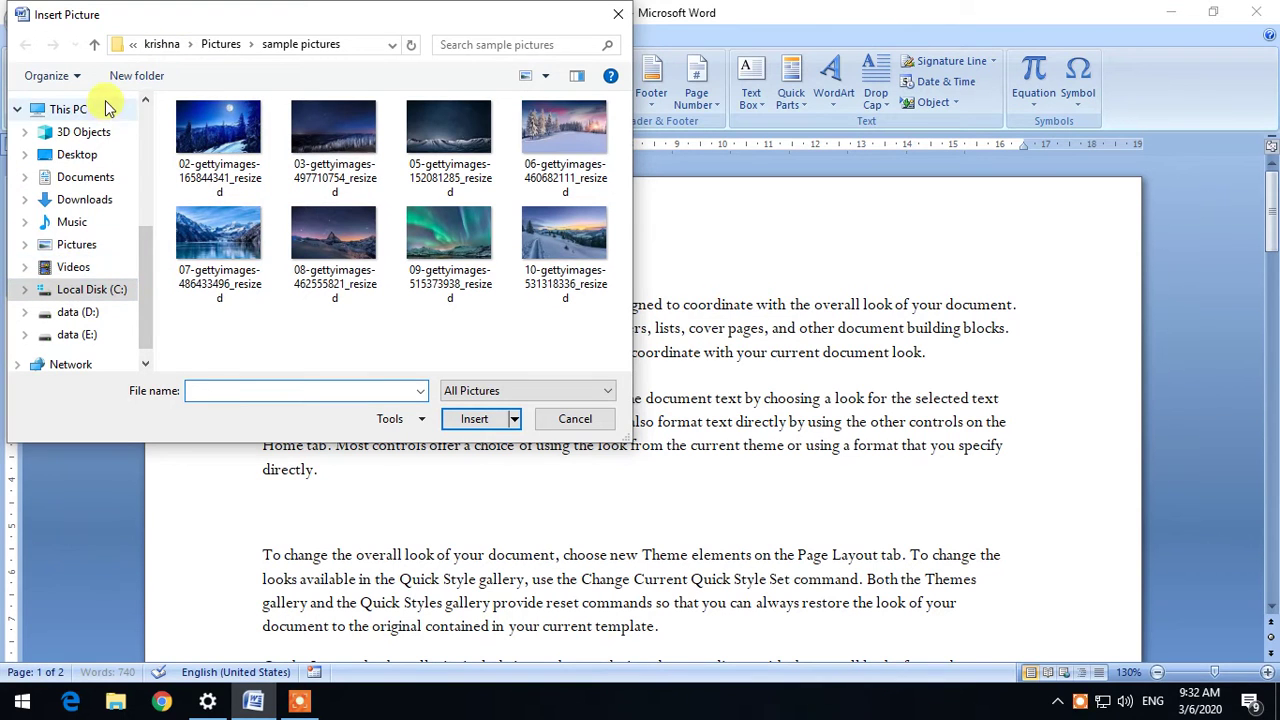
click(78, 245)
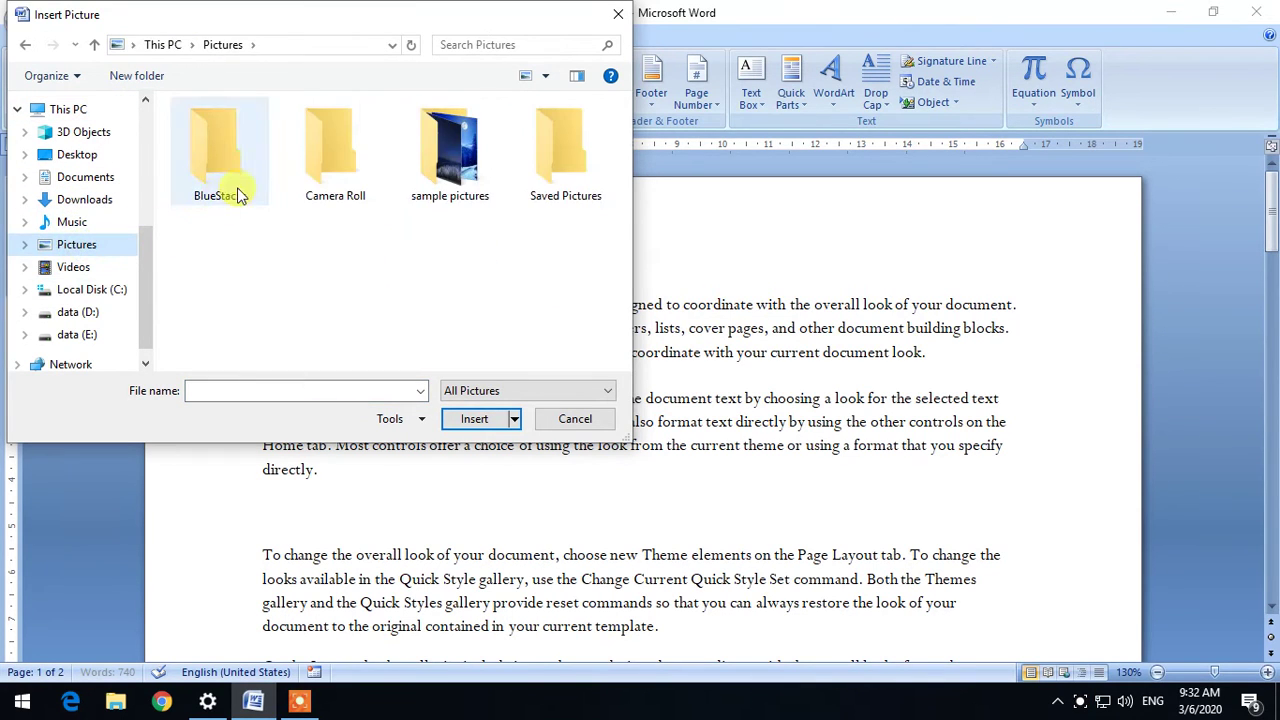
double_click(448, 197)
click(330, 160)
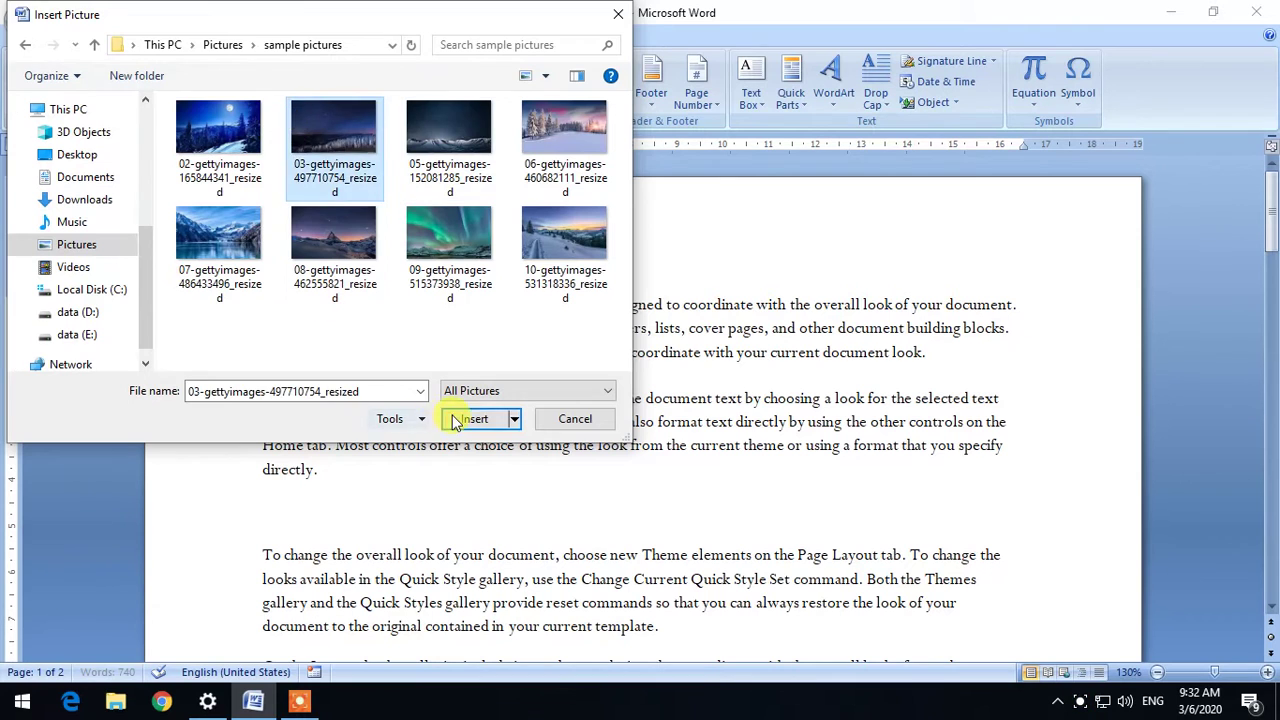
click(457, 418)
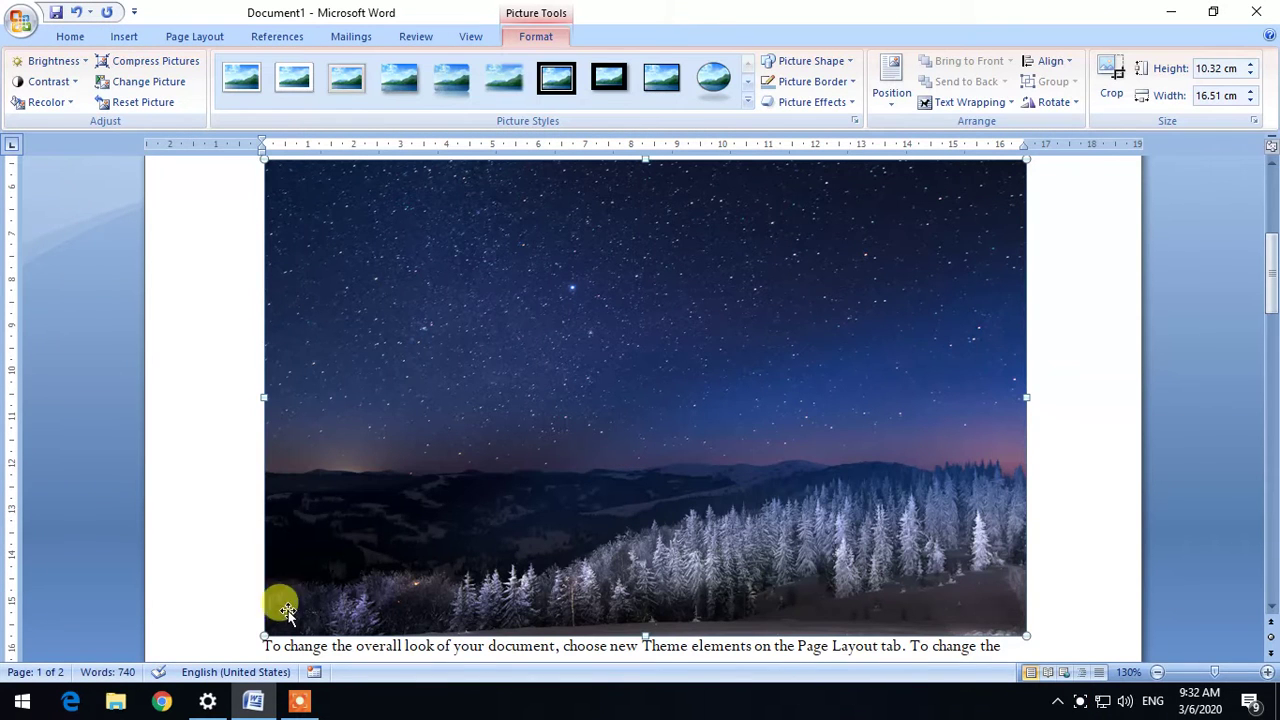
drag(390, 510, 580, 369)
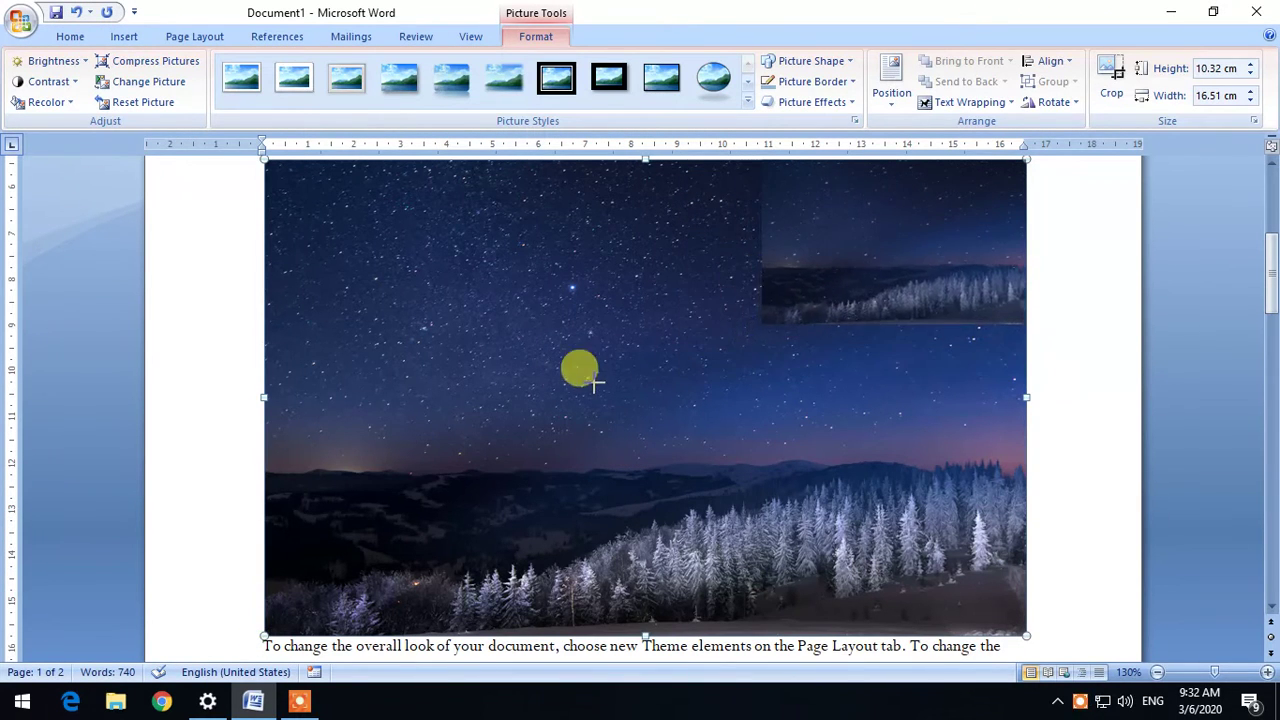
Apply the top-left With Text Wrapping position preset to the night picture
click(123, 37)
click(535, 36)
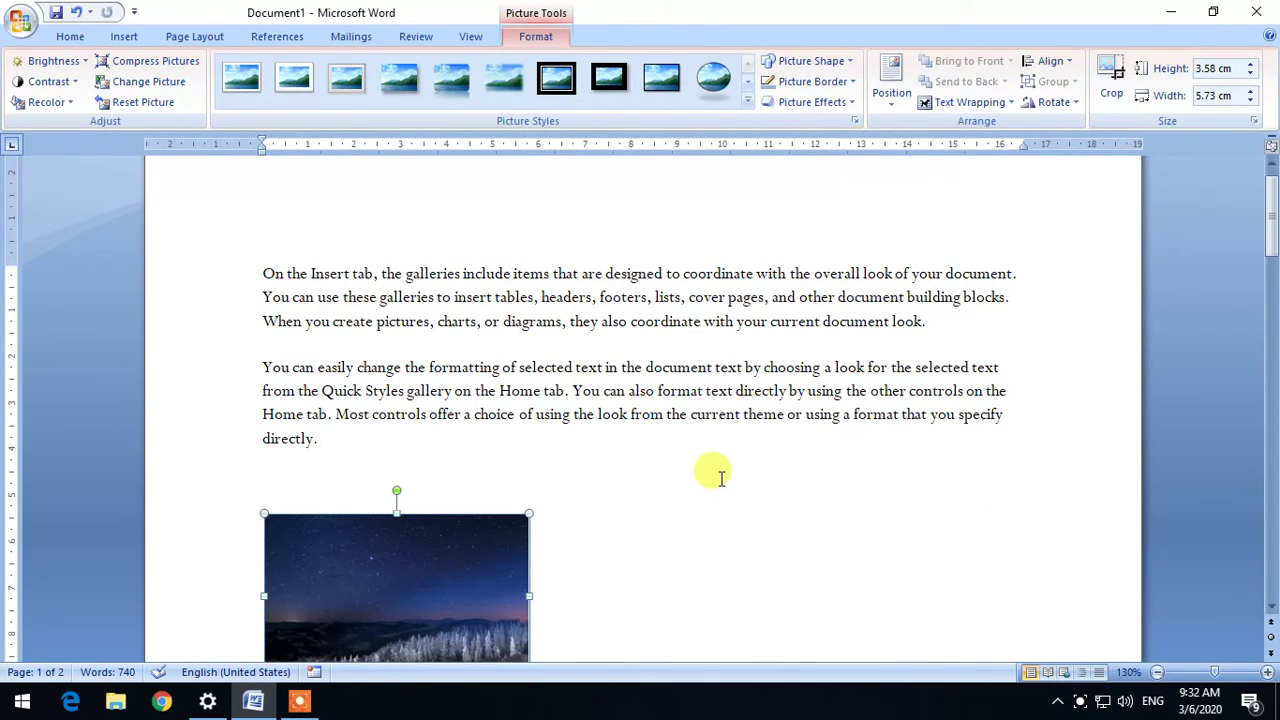
click(700, 527)
click(194, 36)
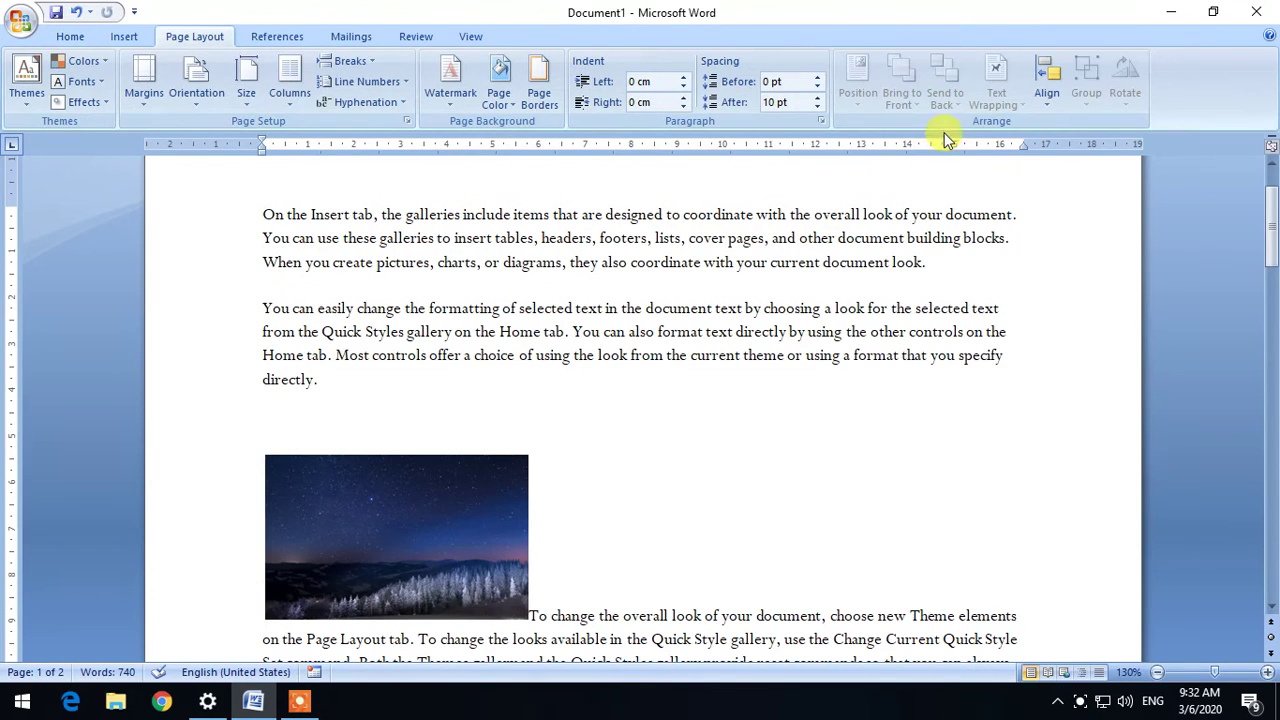
click(431, 546)
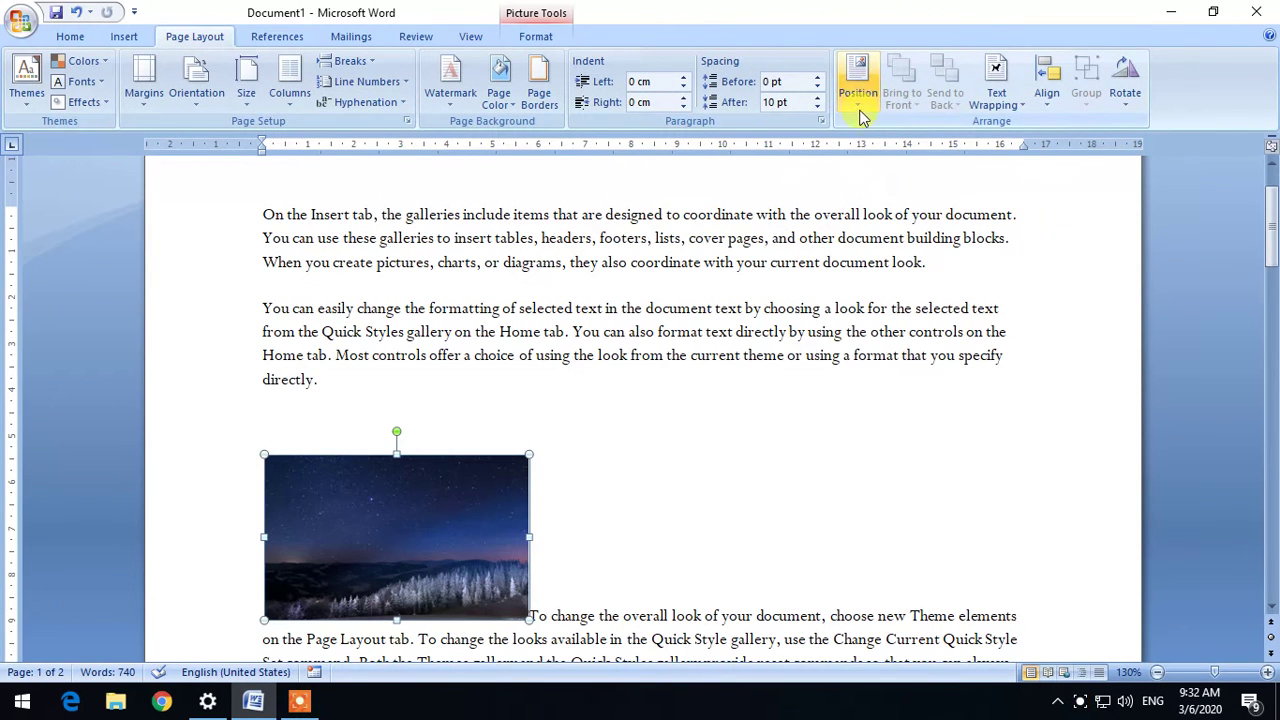
click(860, 110)
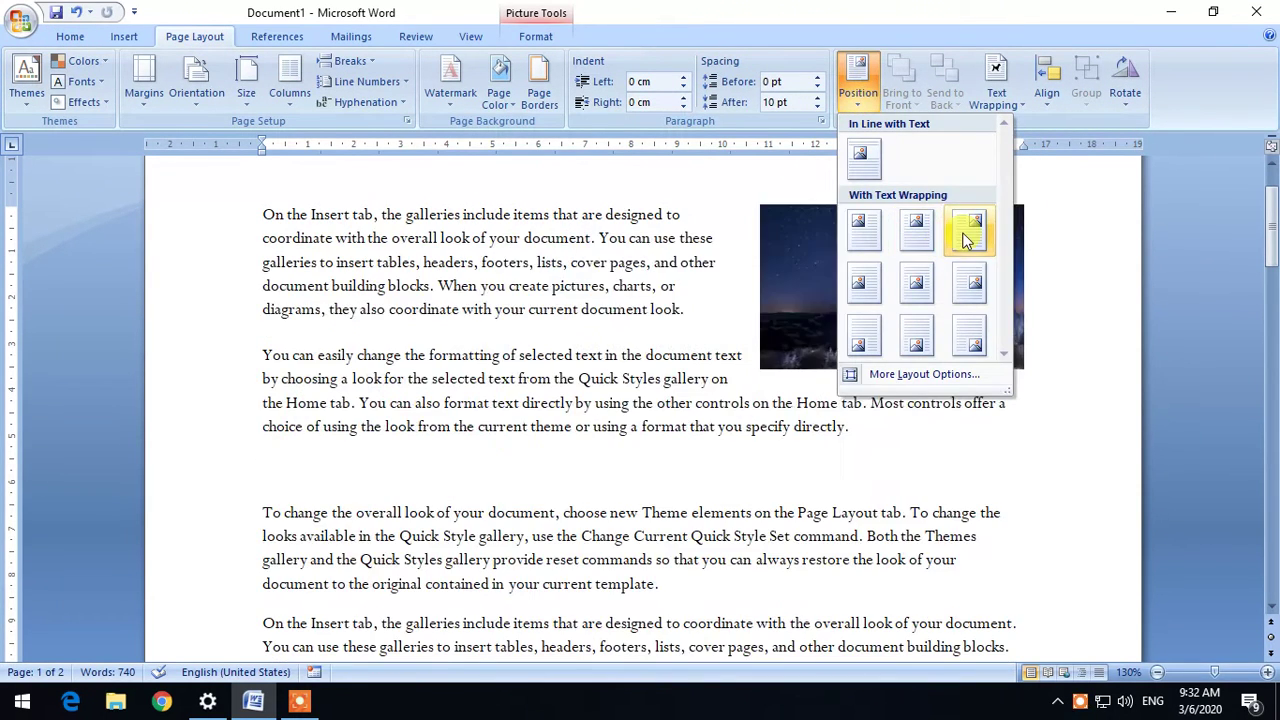
click(862, 228)
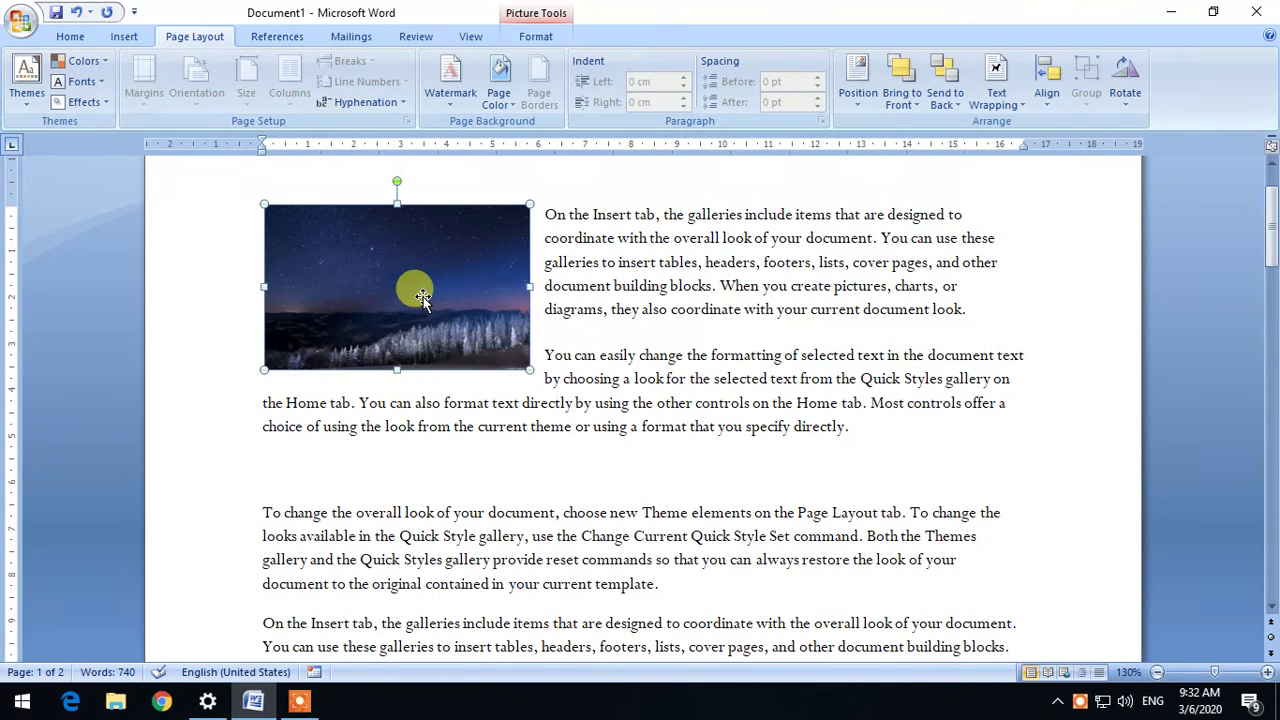
Drag the night picture back to the top-left edge of the text
drag(414, 282, 646, 289)
drag(566, 289, 384, 303)
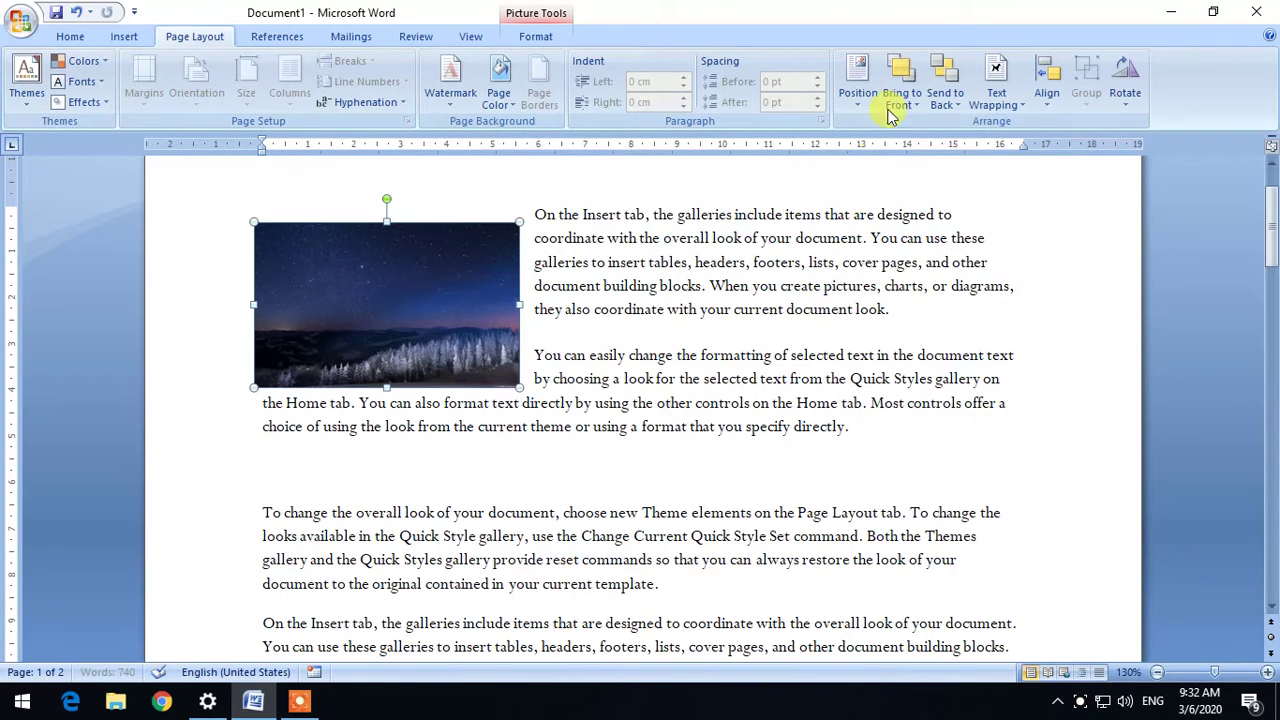
click(898, 104)
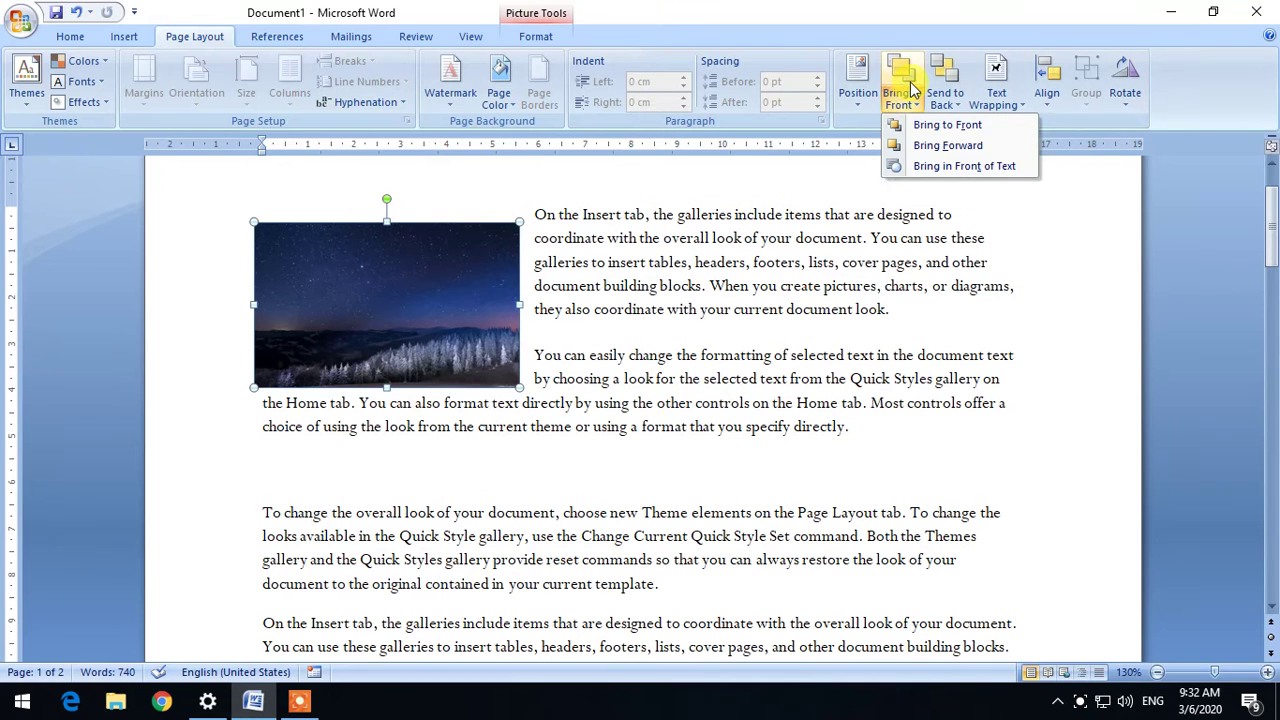
click(900, 85)
Insert the glacier lake picture and shrink it to about 8.3 cm wide
click(115, 37)
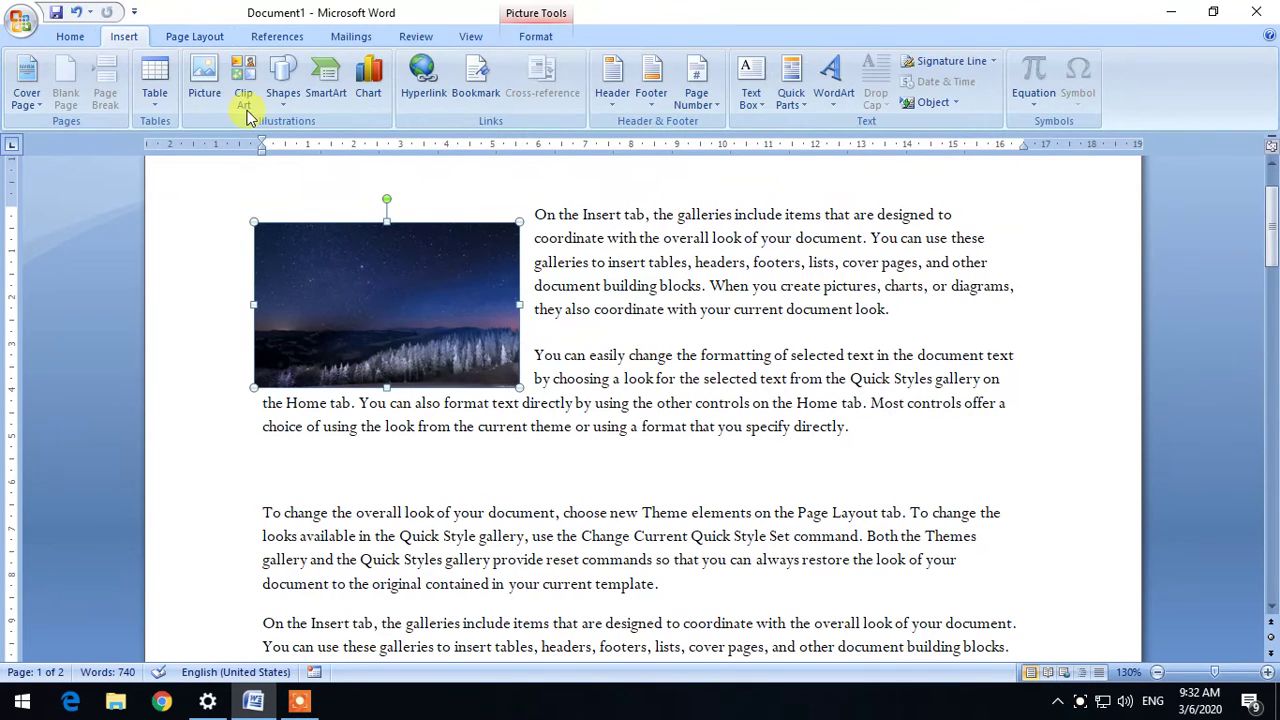
click(200, 82)
click(325, 255)
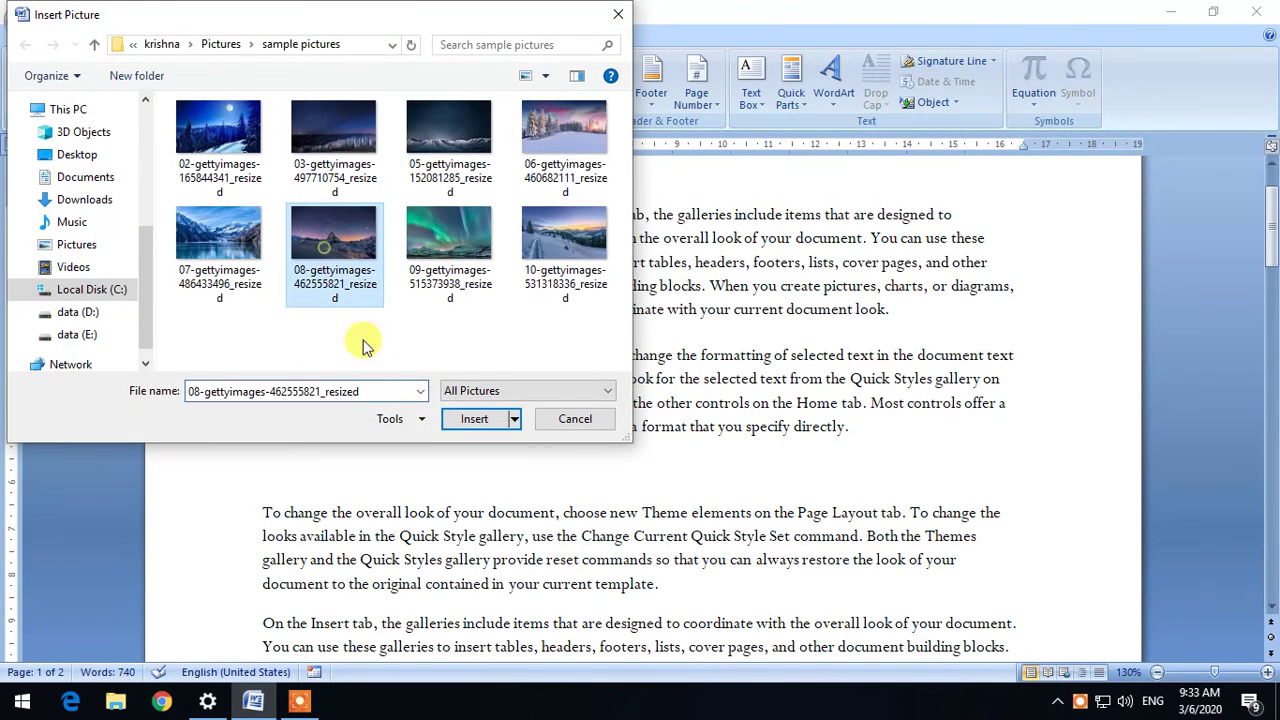
click(195, 250)
click(483, 424)
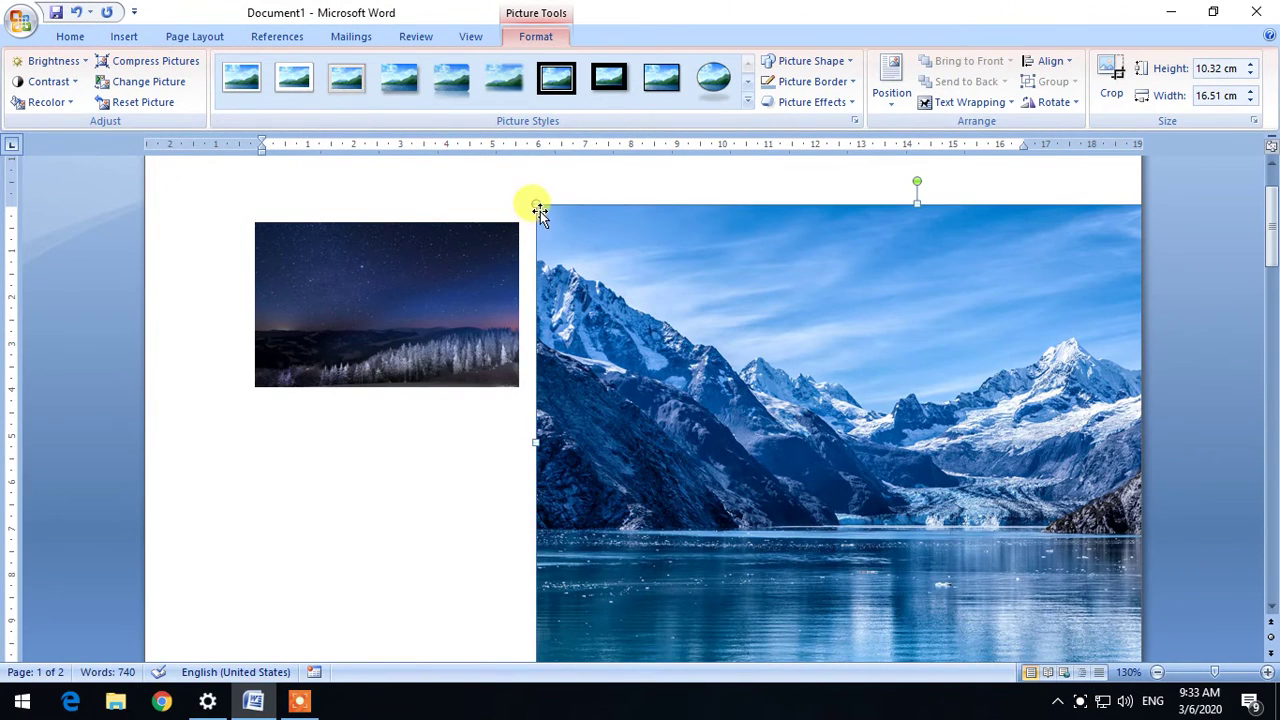
drag(537, 205, 900, 527)
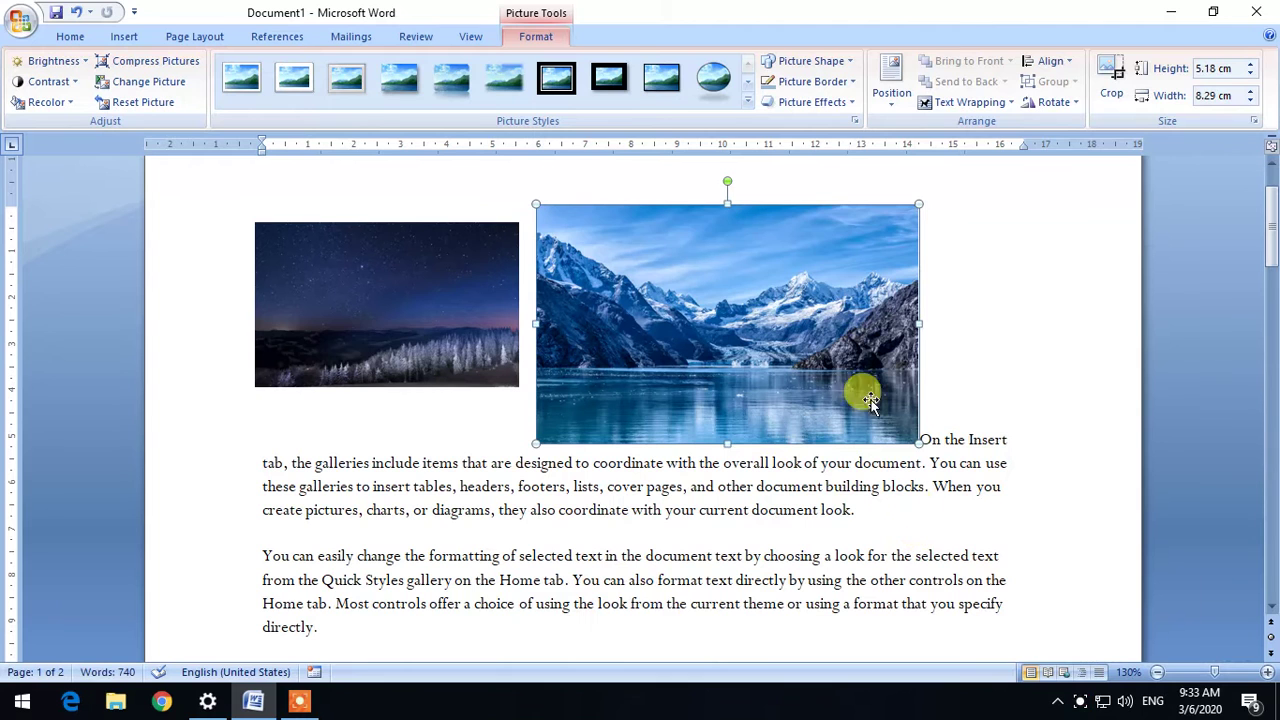
Give the glacier picture a top-centre wrapping position and drag it beside the night picture
click(884, 108)
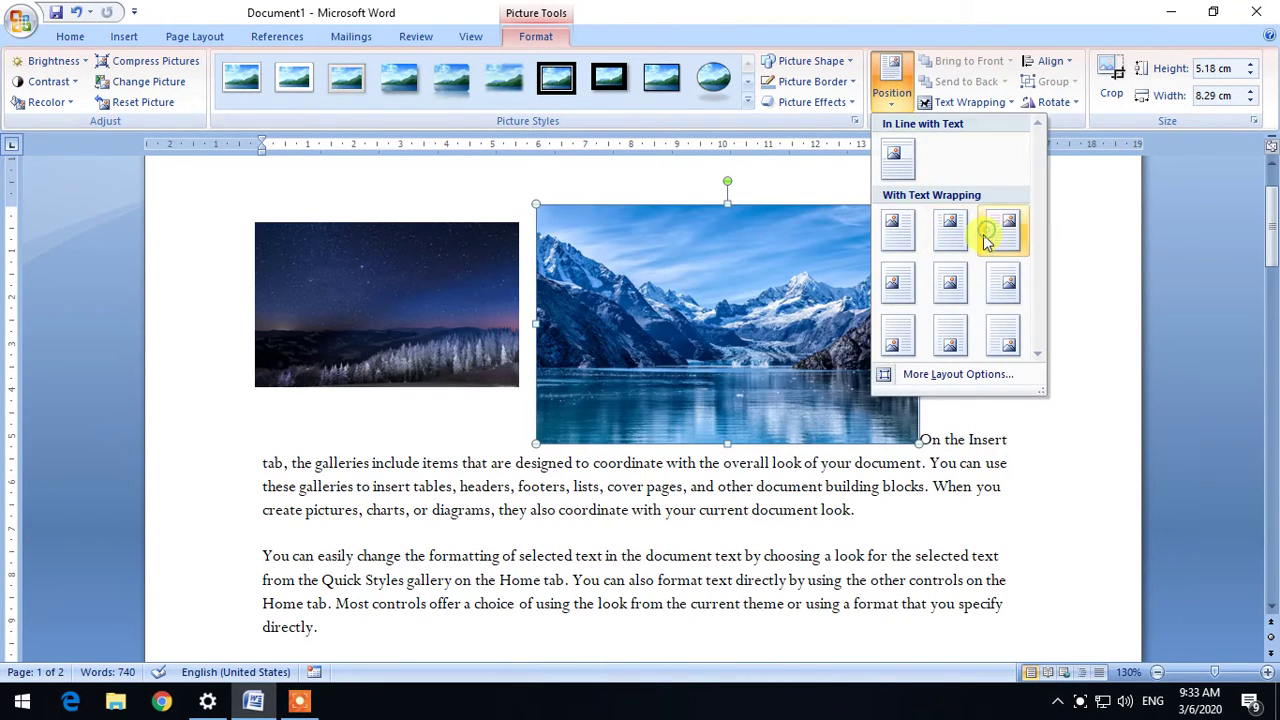
click(988, 237)
mouse_move(777, 339)
mouse_down()
mouse_move(587, 377)
mouse_move(557, 350)
mouse_up()
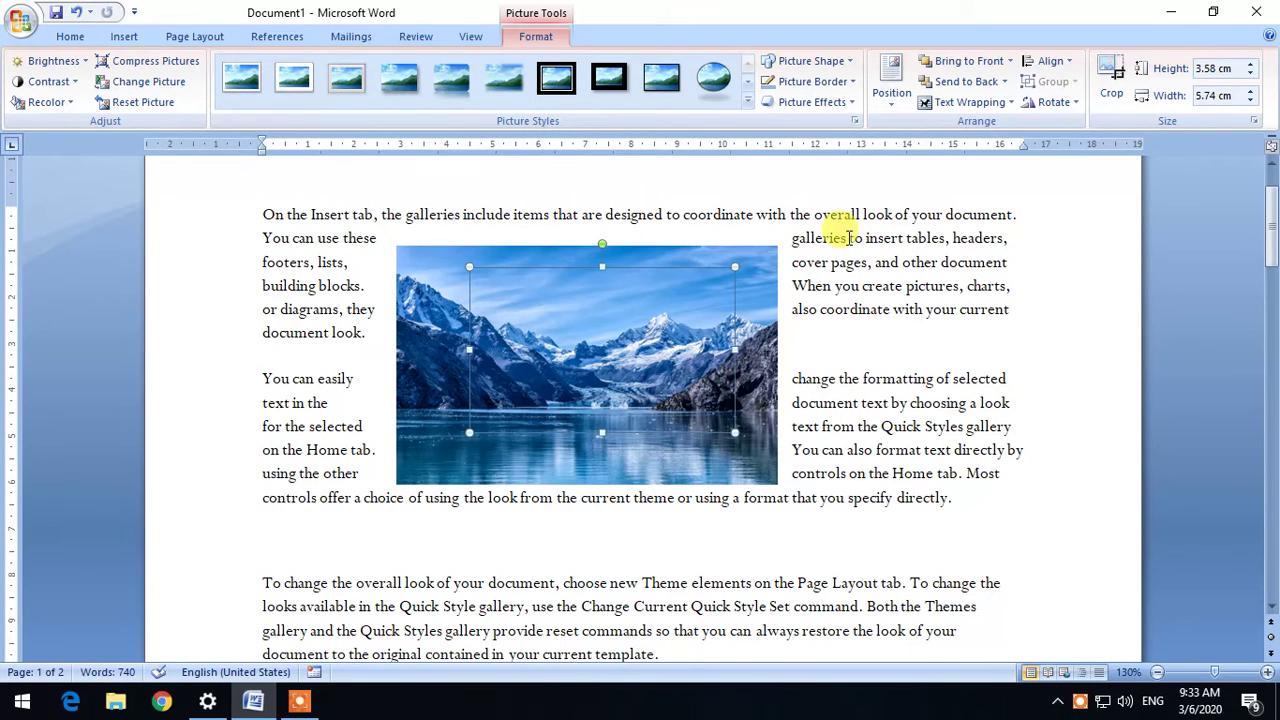
Delete the glacier picture and move the night picture to the page's top-left corner
click(193, 40)
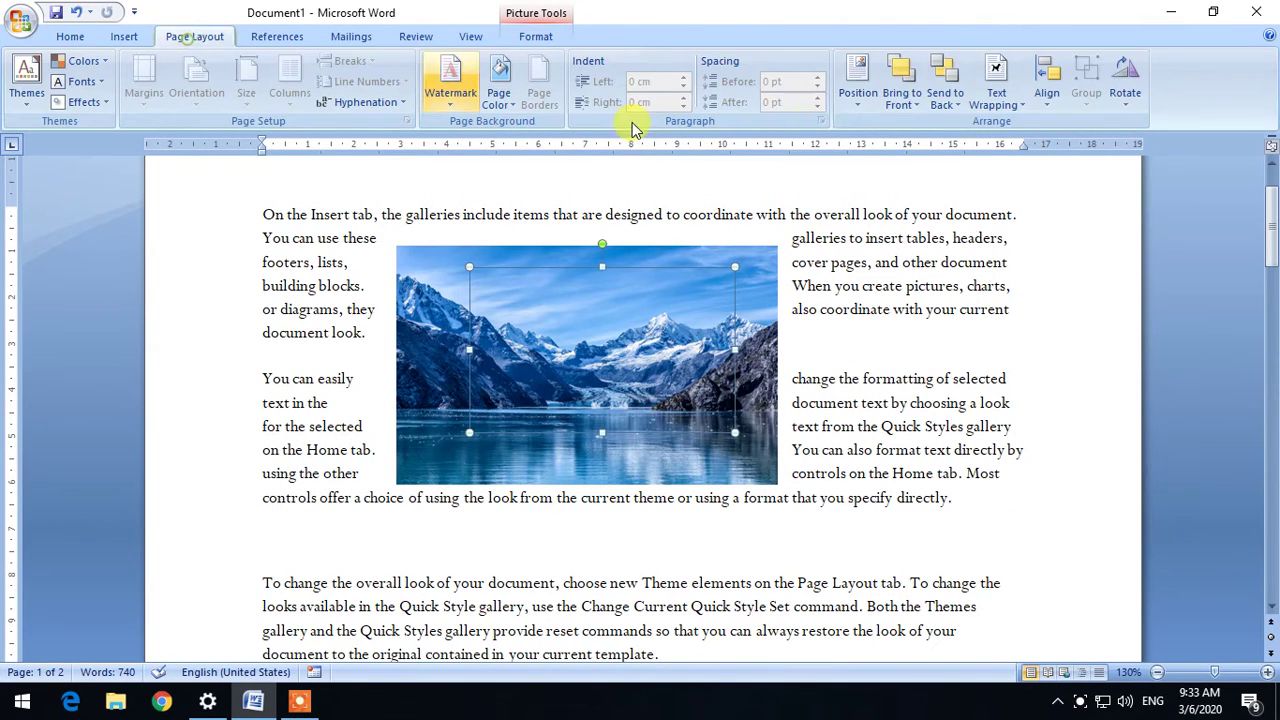
click(902, 76)
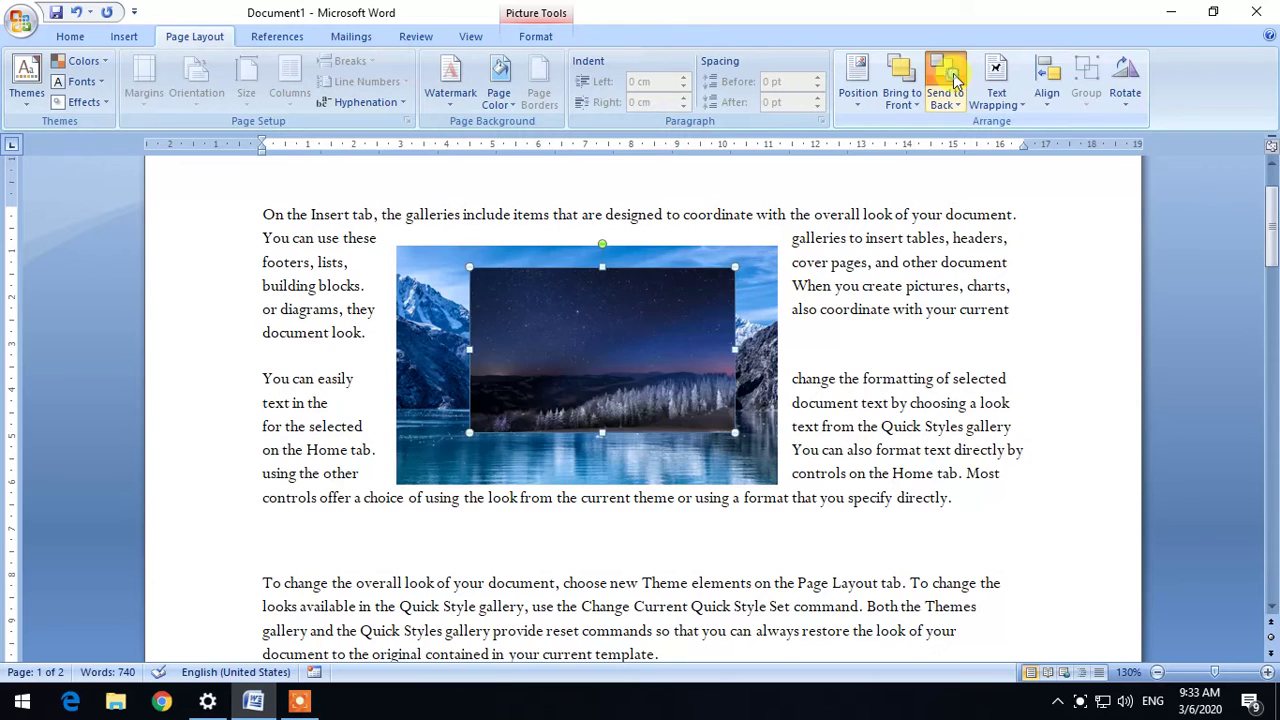
click(953, 78)
click(903, 76)
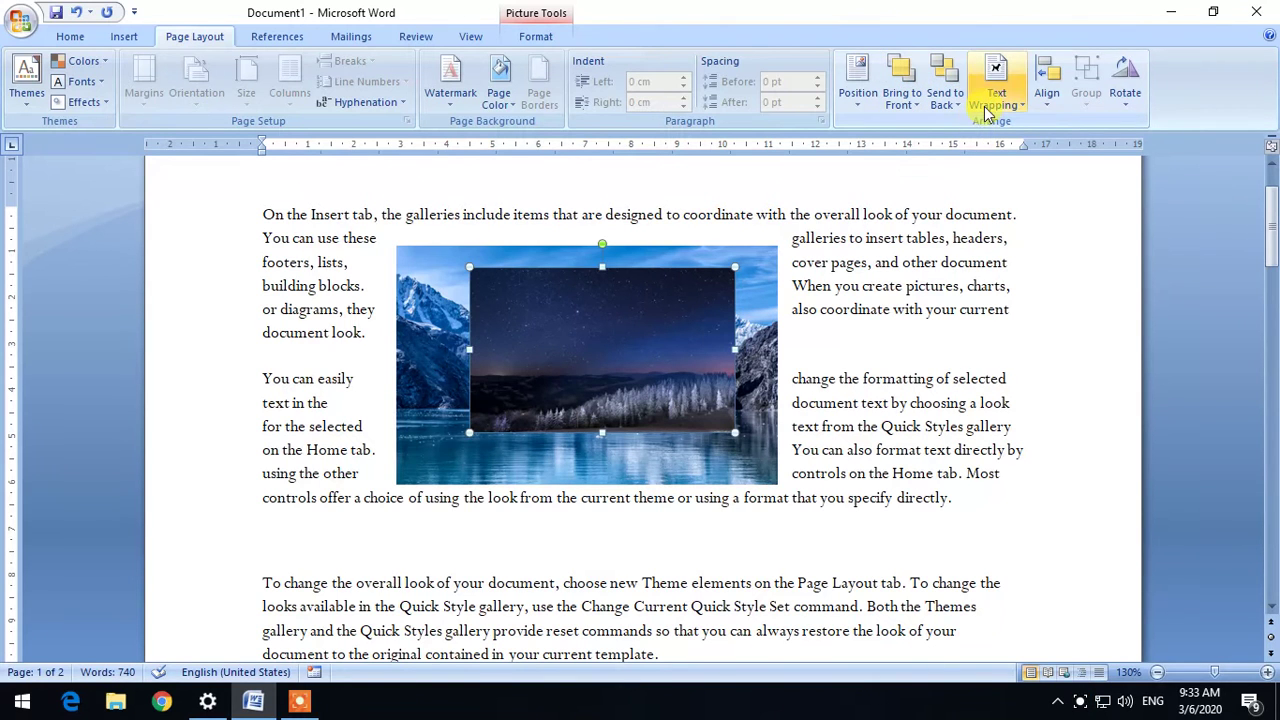
drag(569, 354, 400, 303)
click(640, 410)
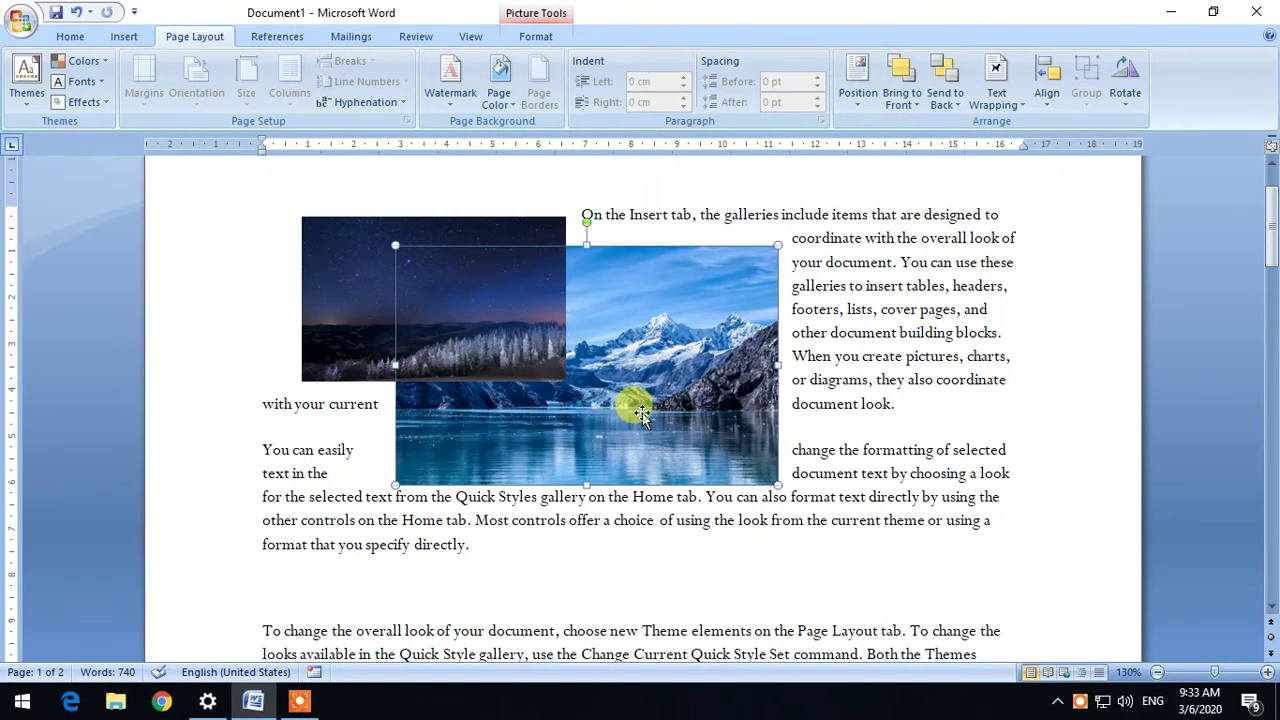
key(Delete)
drag(504, 314, 429, 286)
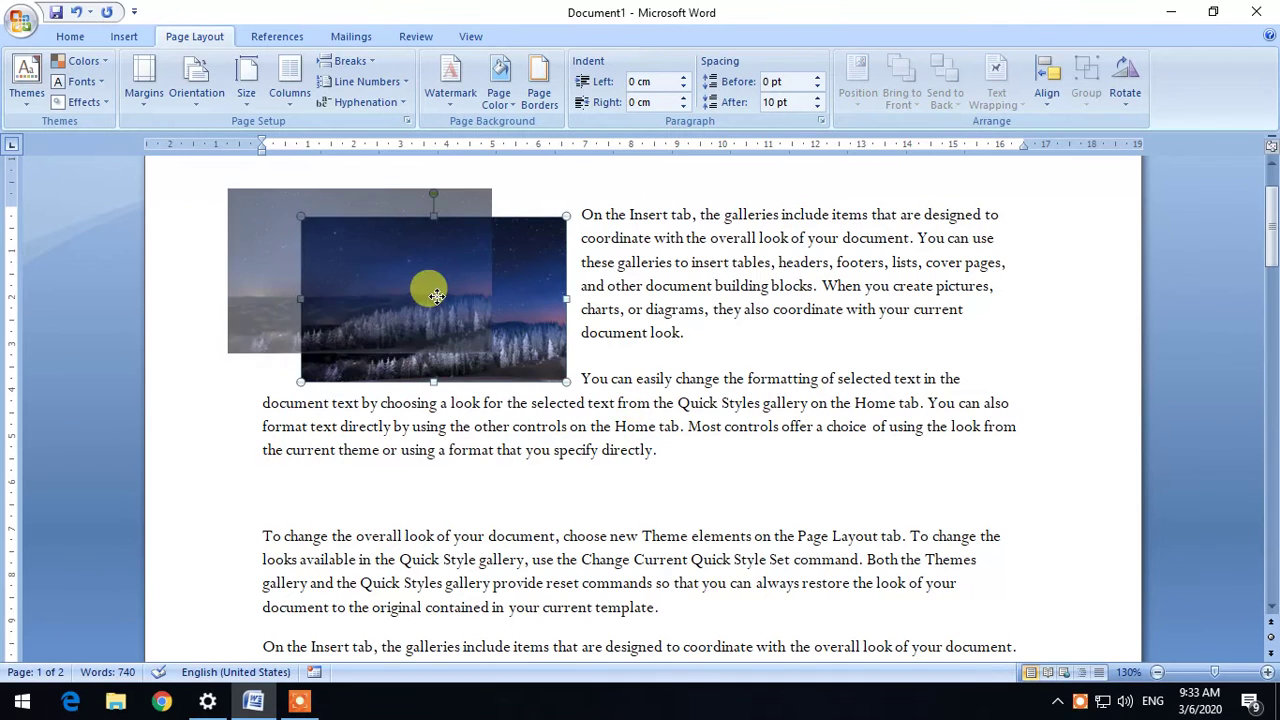
Set the night picture's text wrapping to Square
click(975, 108)
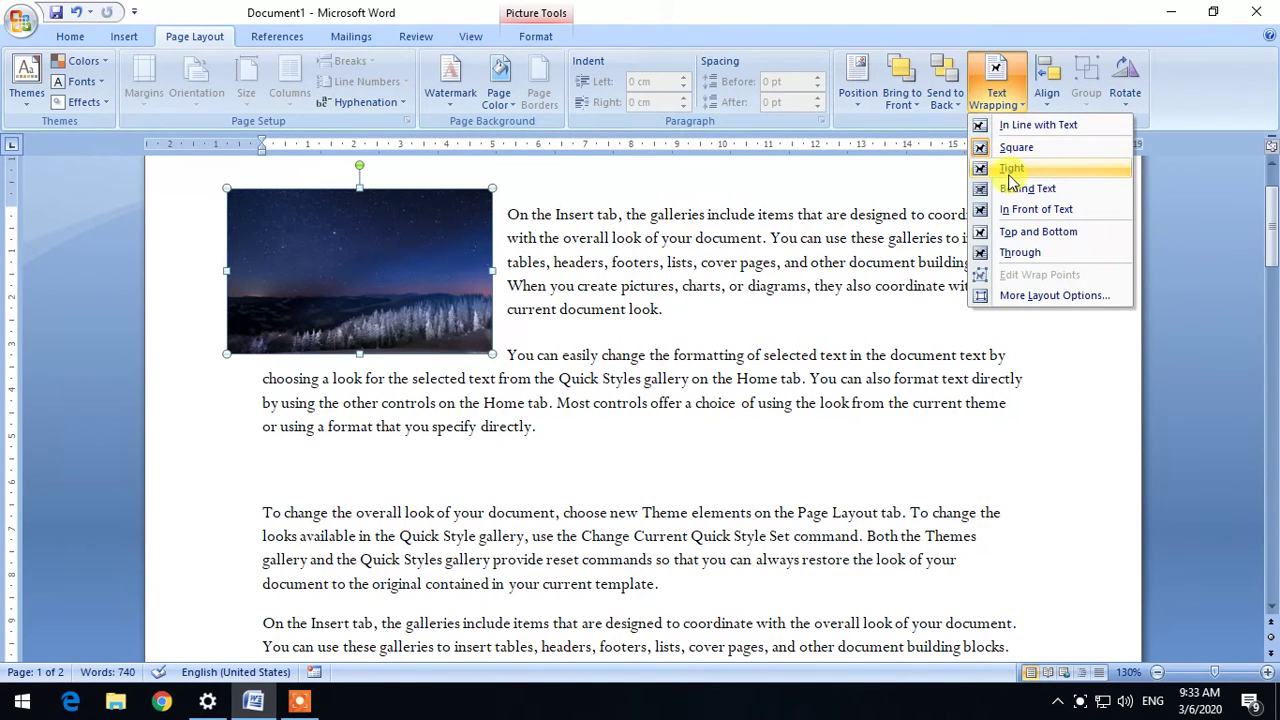
click(1010, 168)
click(1000, 95)
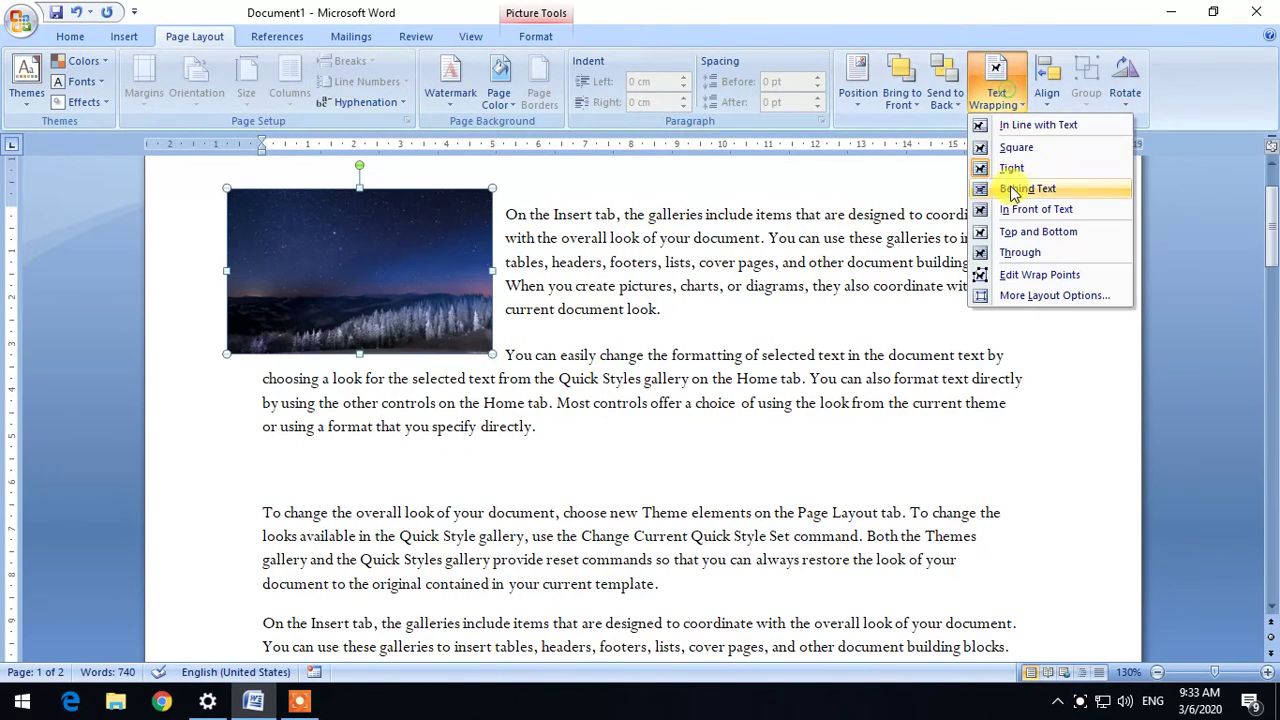
click(1023, 189)
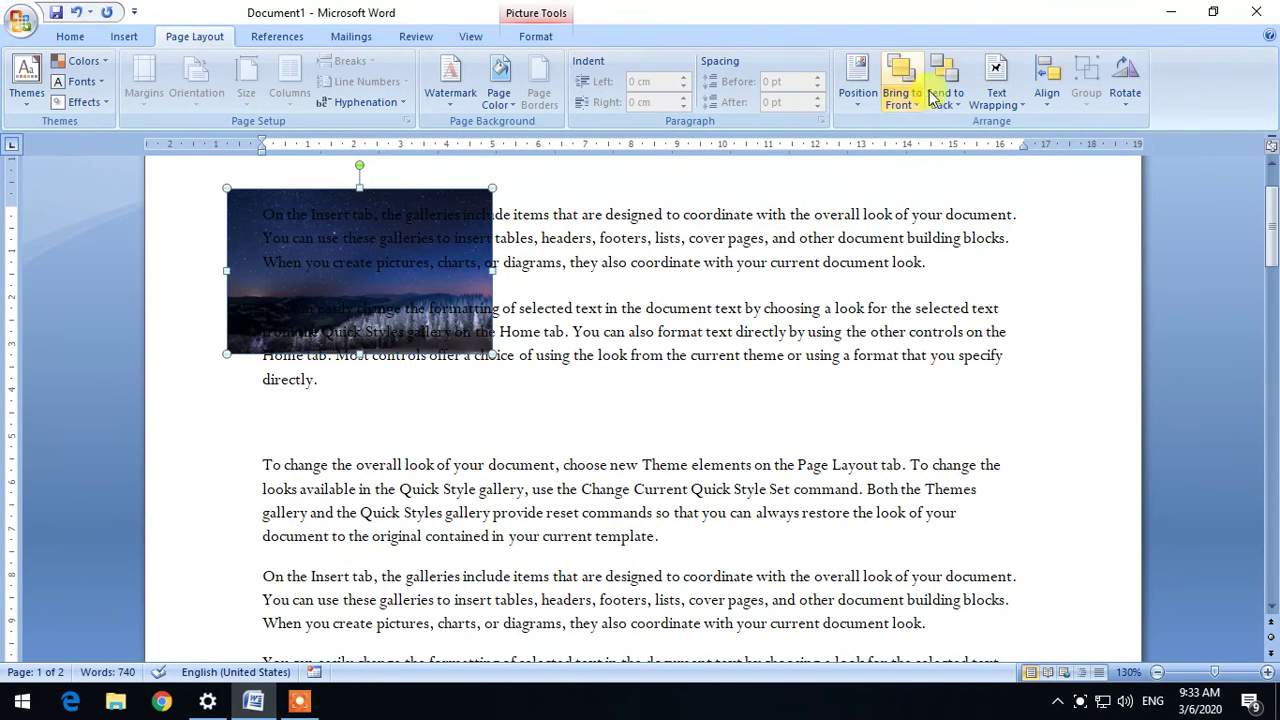
click(996, 108)
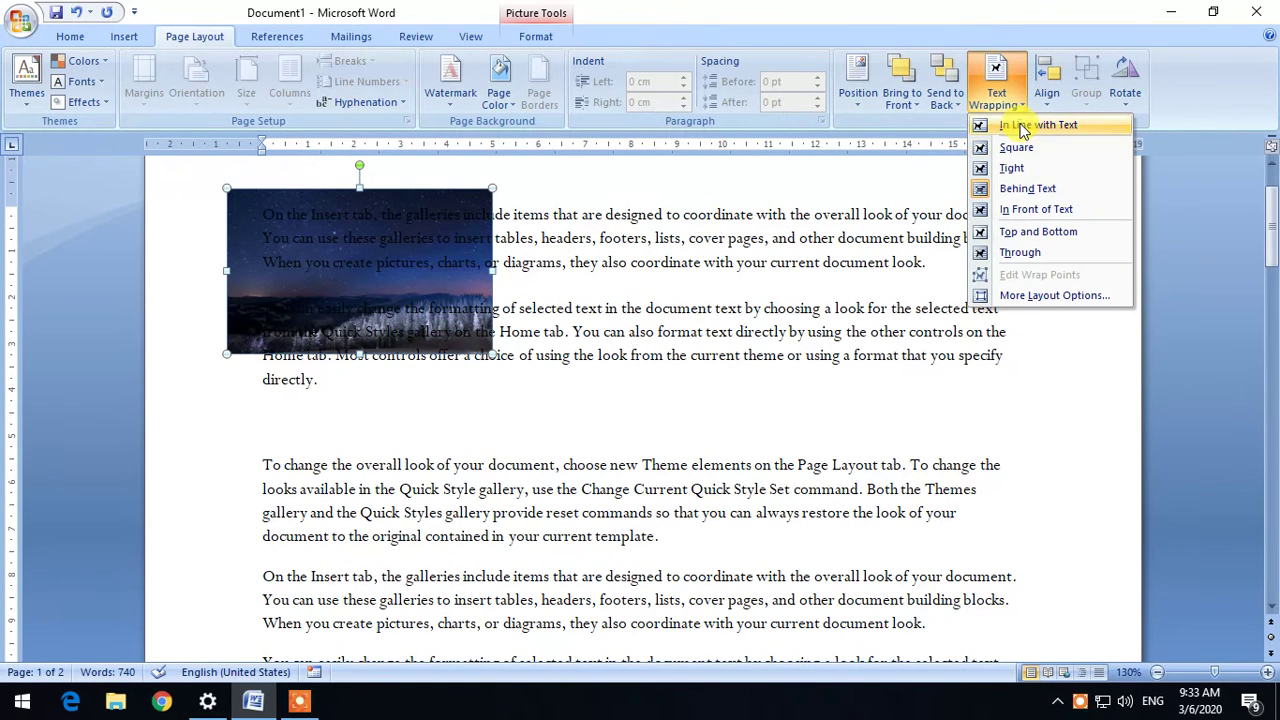
click(1015, 124)
click(1007, 108)
click(1019, 149)
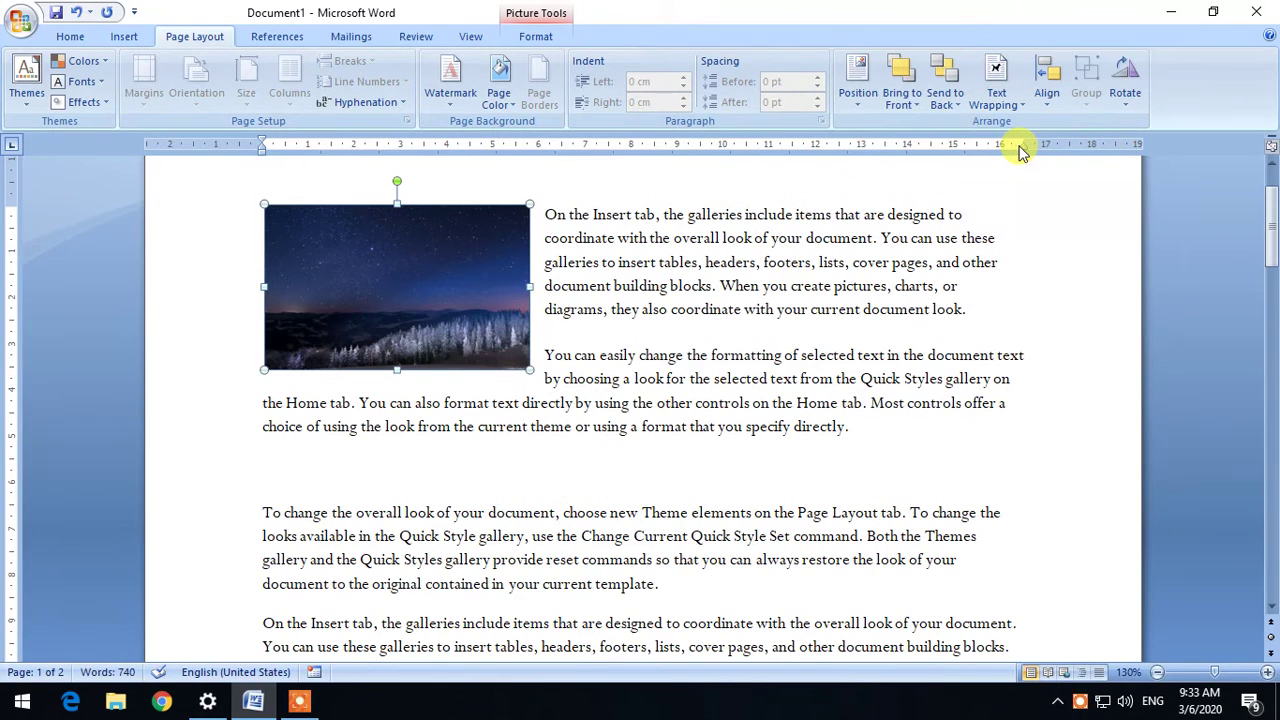
Align the night picture to the left margin
click(1050, 106)
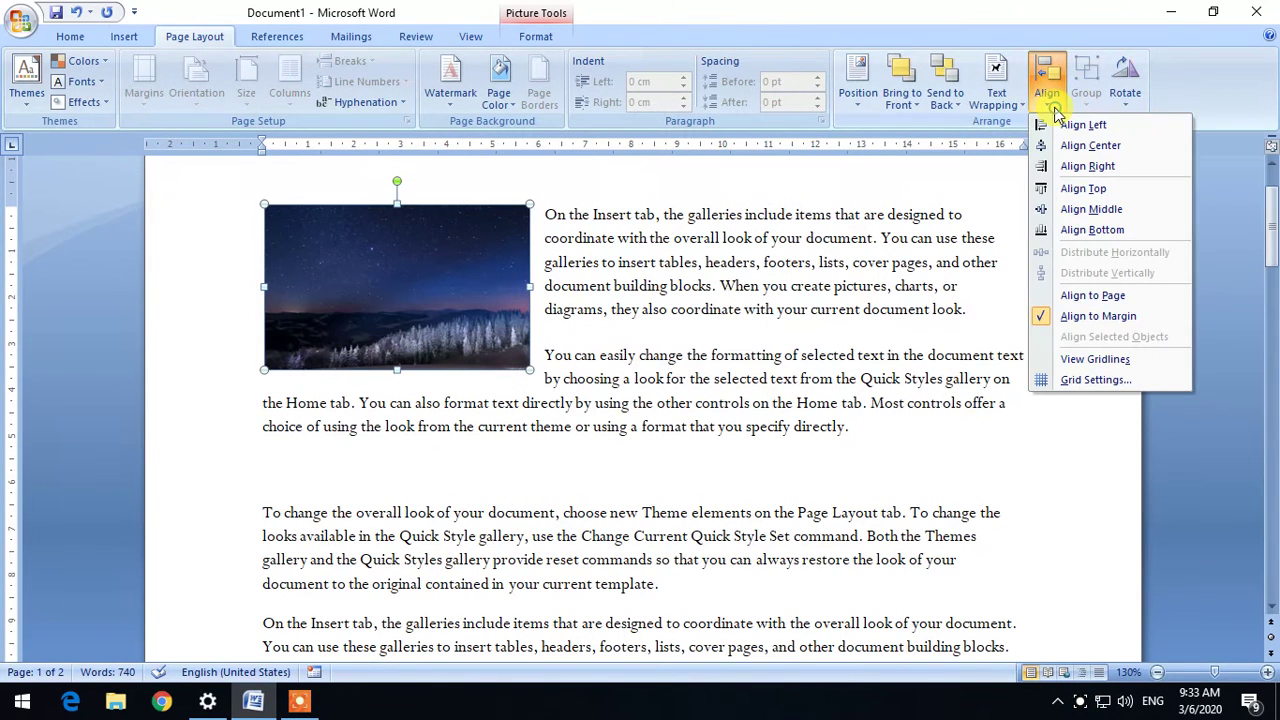
click(1078, 145)
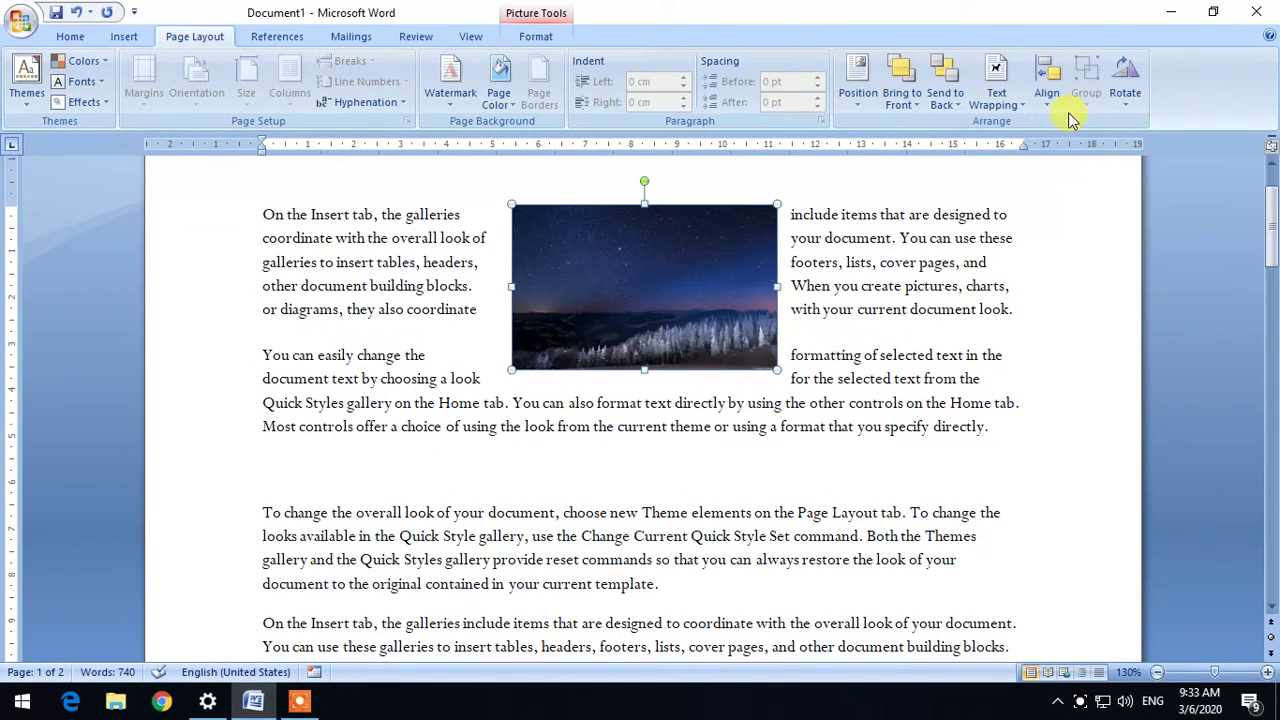
click(1060, 108)
click(1085, 125)
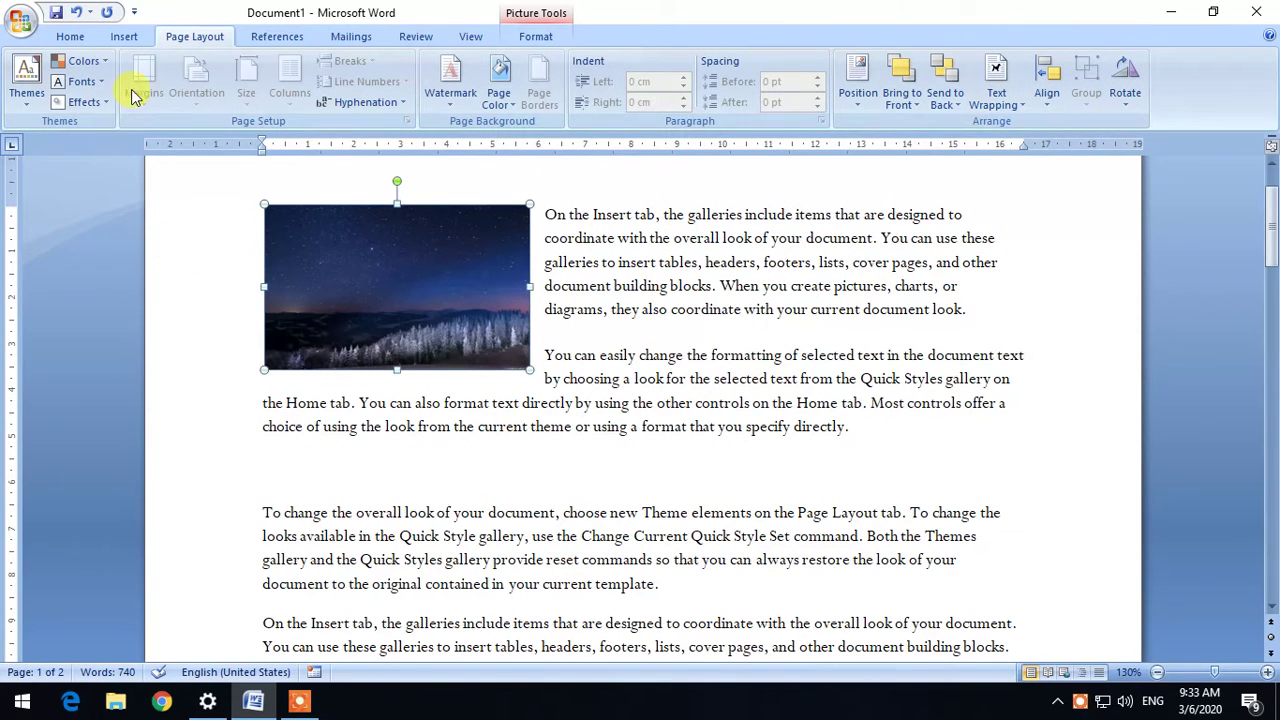
click(128, 40)
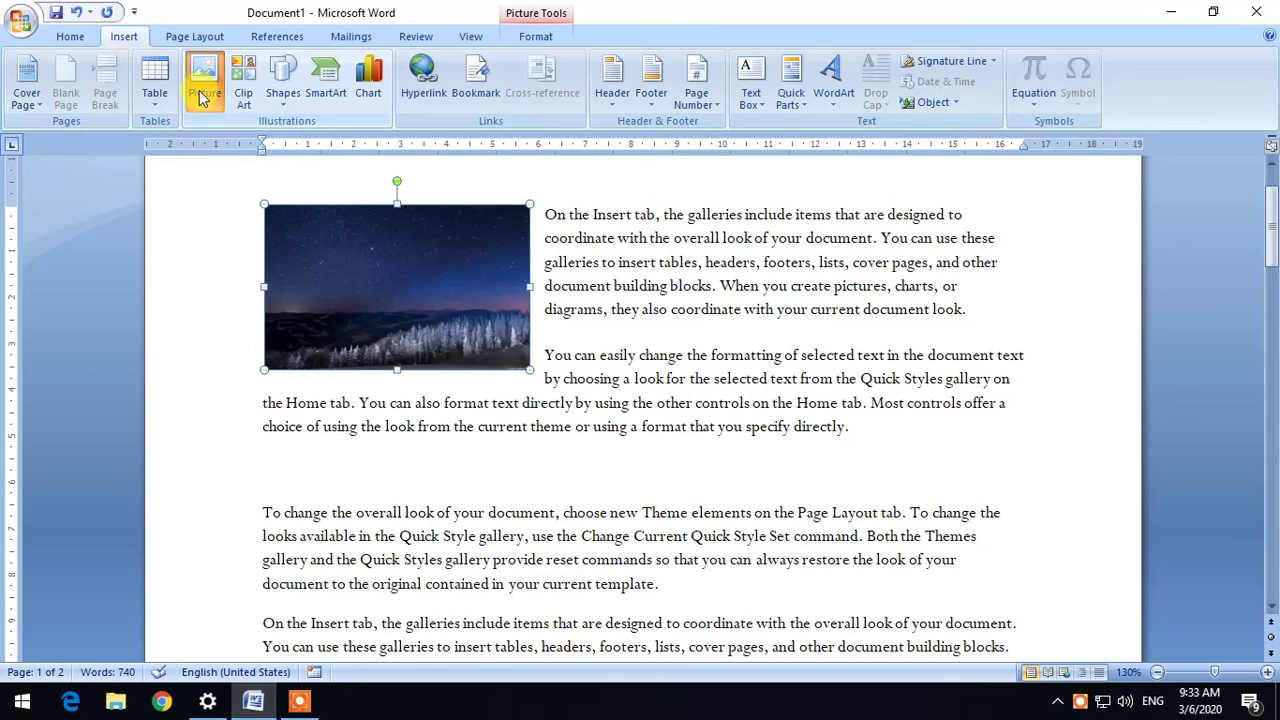
Insert the snowy sunset picture and shrink it to 3.35 × 5.37 cm
click(203, 97)
click(560, 245)
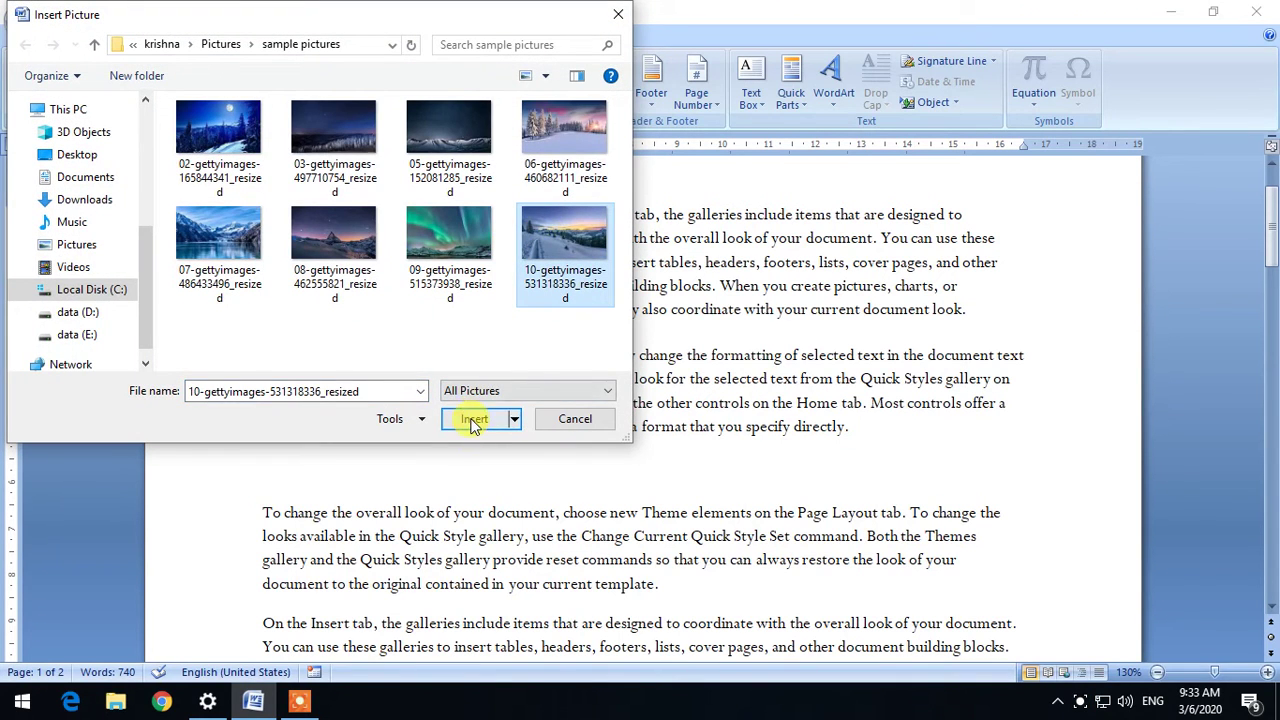
click(474, 420)
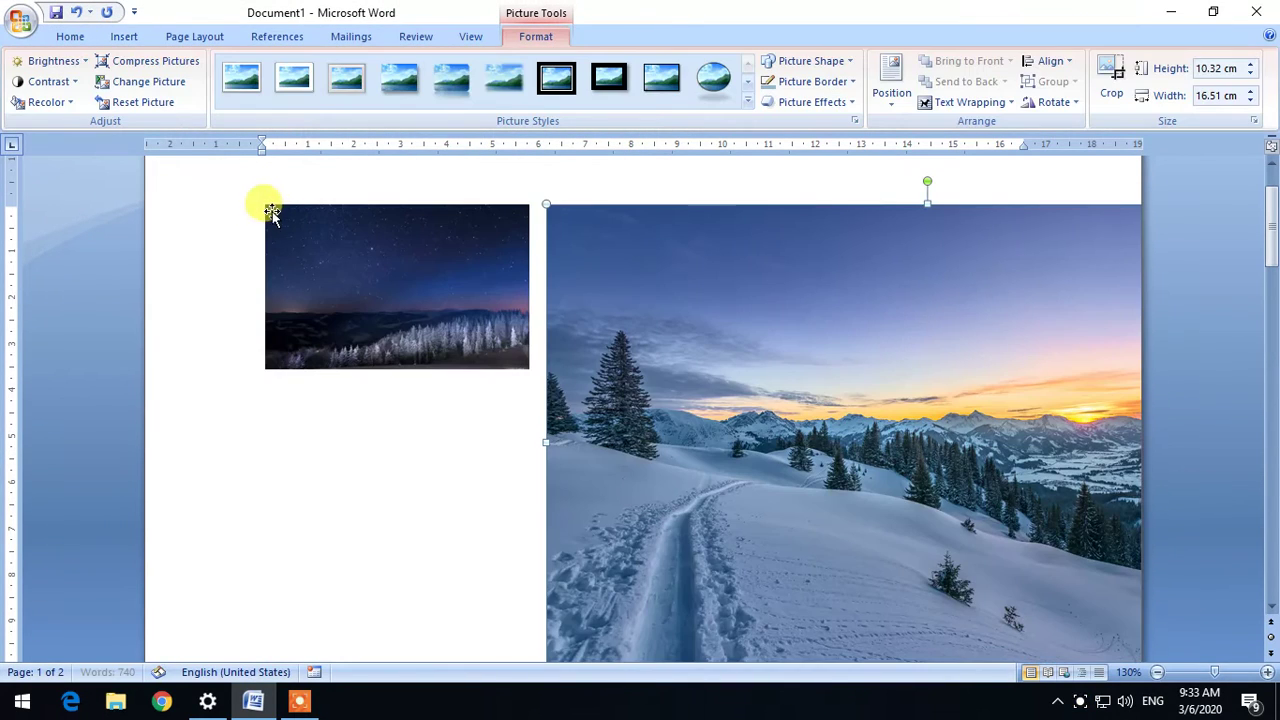
drag(686, 380, 1040, 595)
scroll(670, 220, up, 3)
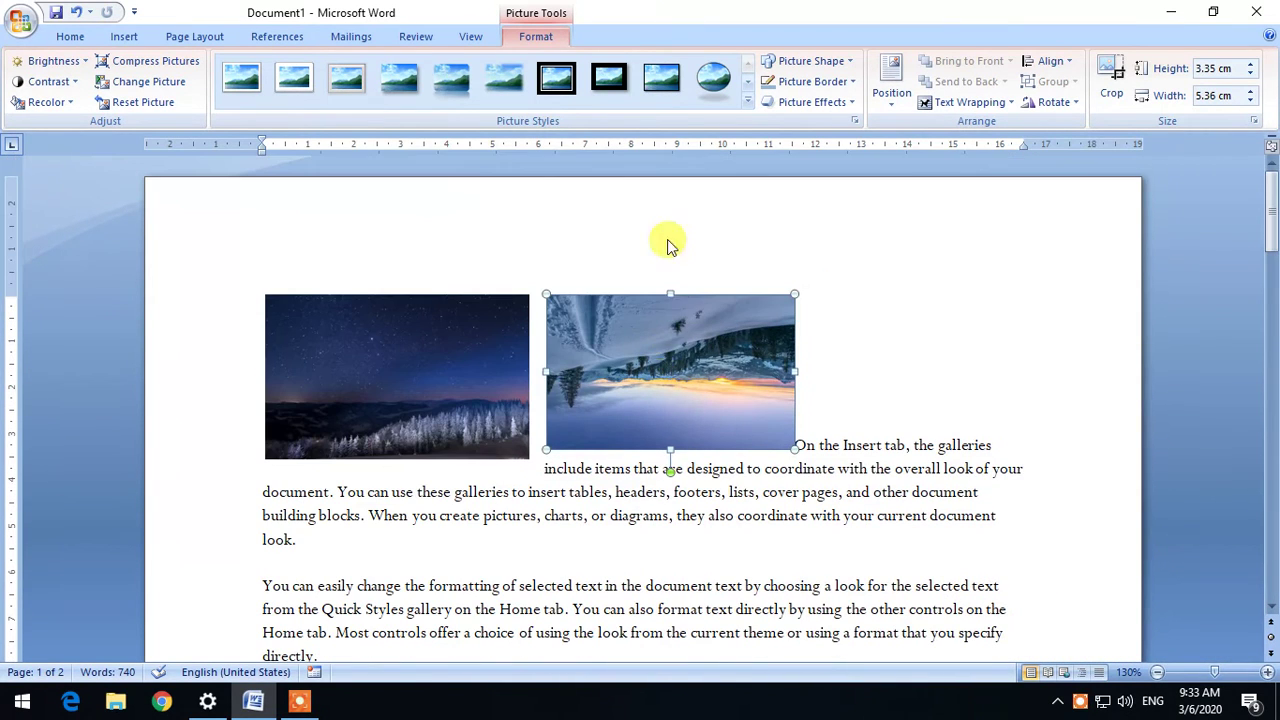
Apply the top-centre wrapping position and drag the snowy picture beside the night-sky picture
click(890, 100)
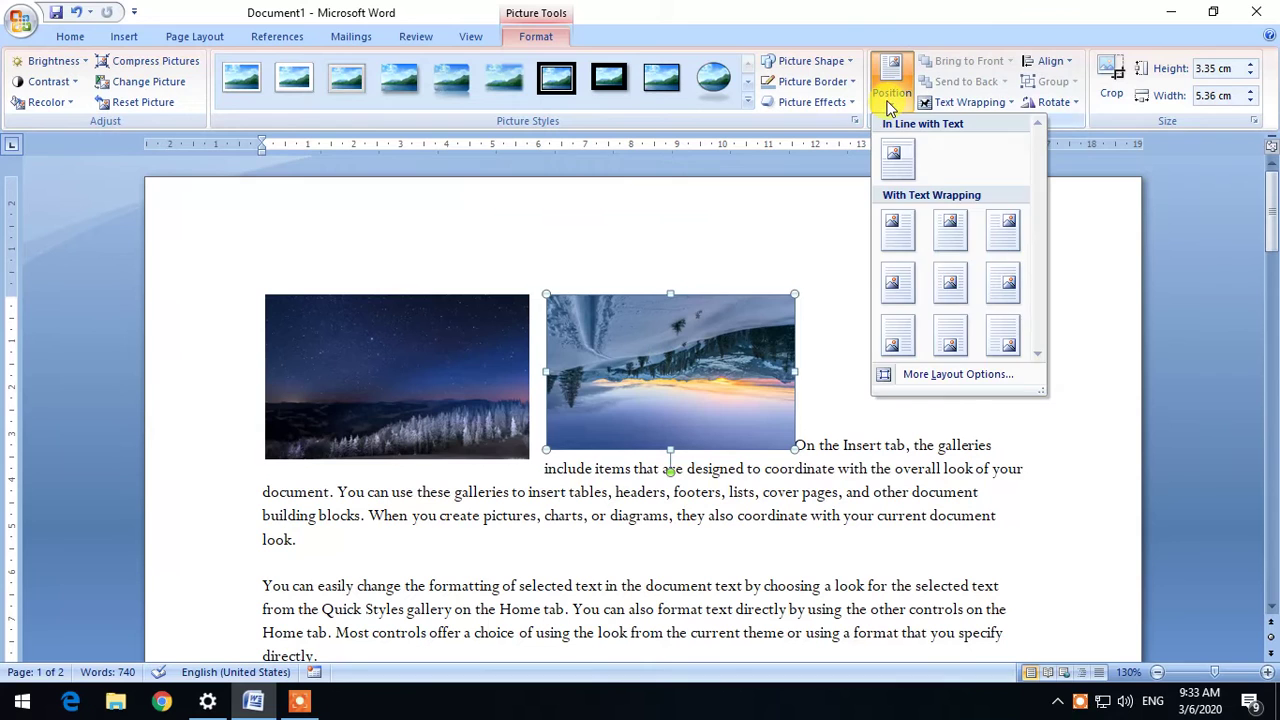
click(750, 372)
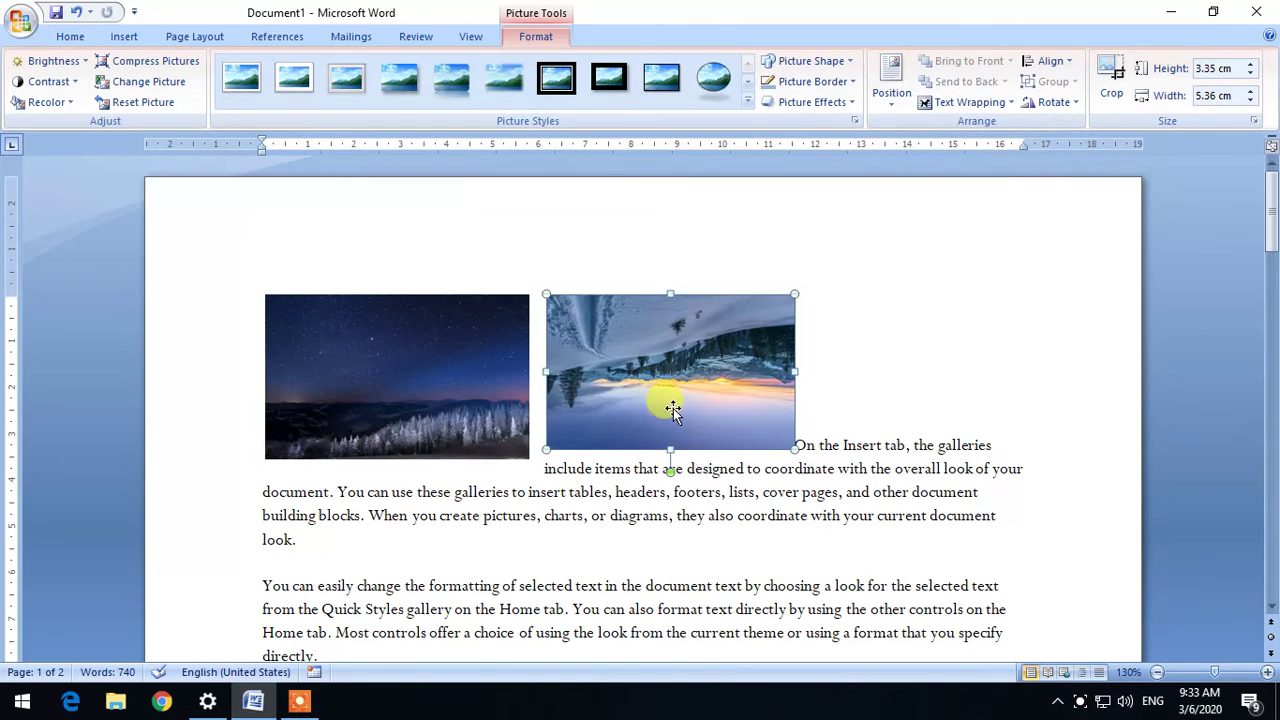
click(891, 85)
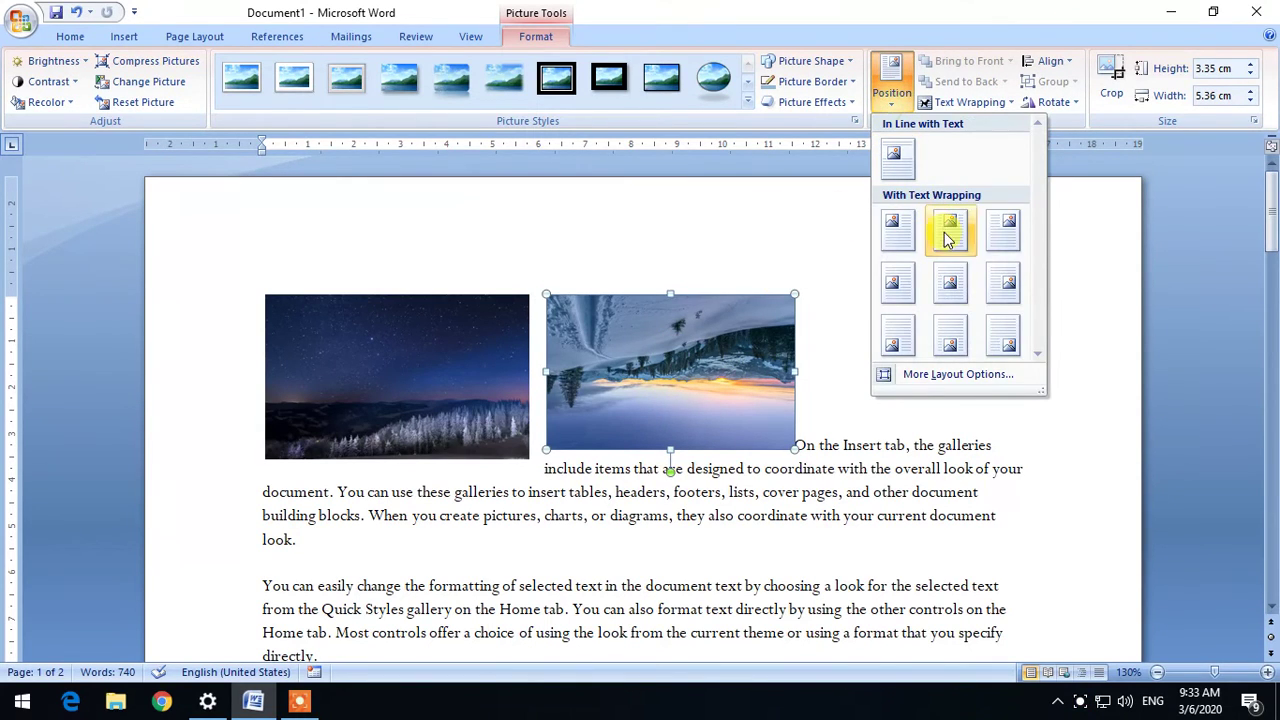
click(1005, 230)
drag(786, 366, 637, 381)
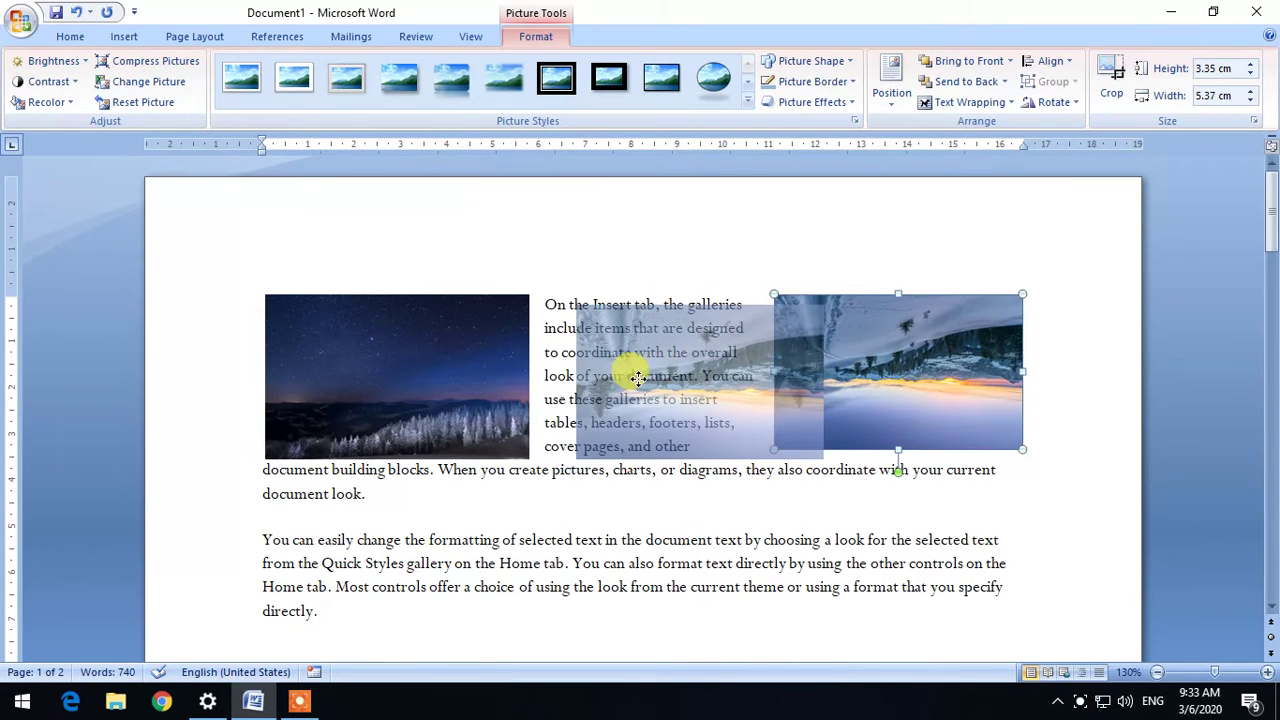
click(185, 37)
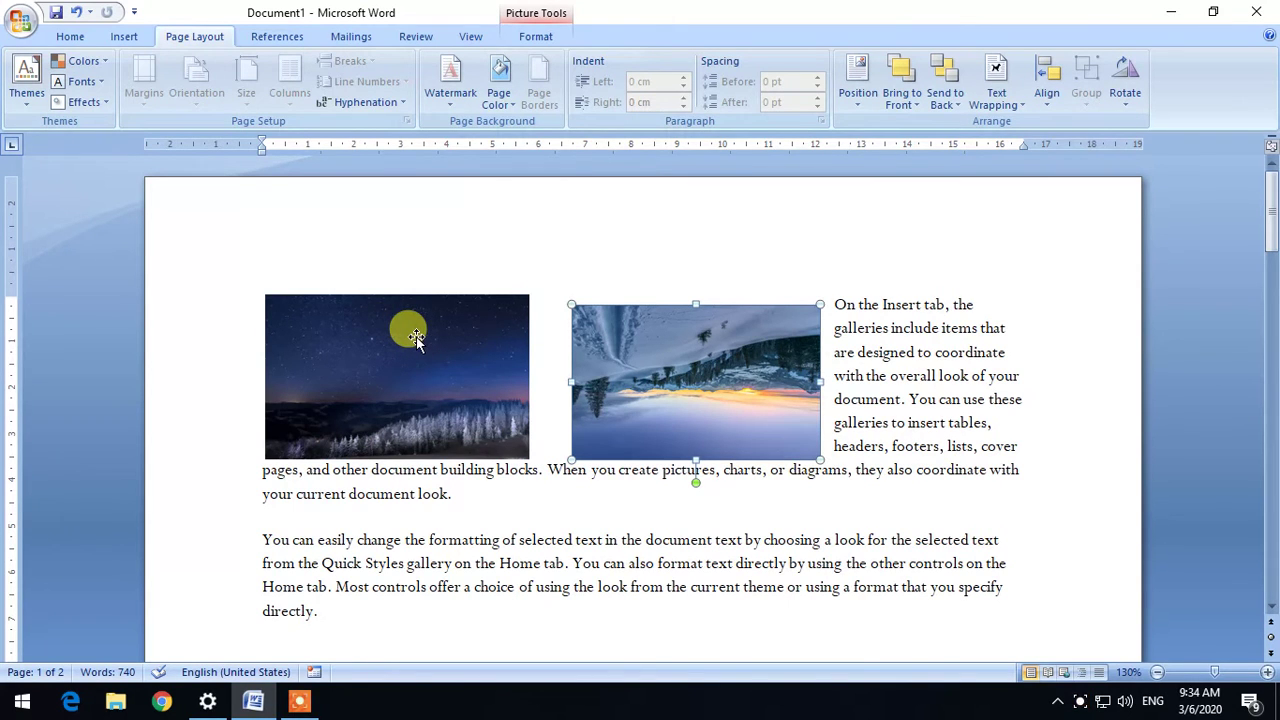
click(417, 335)
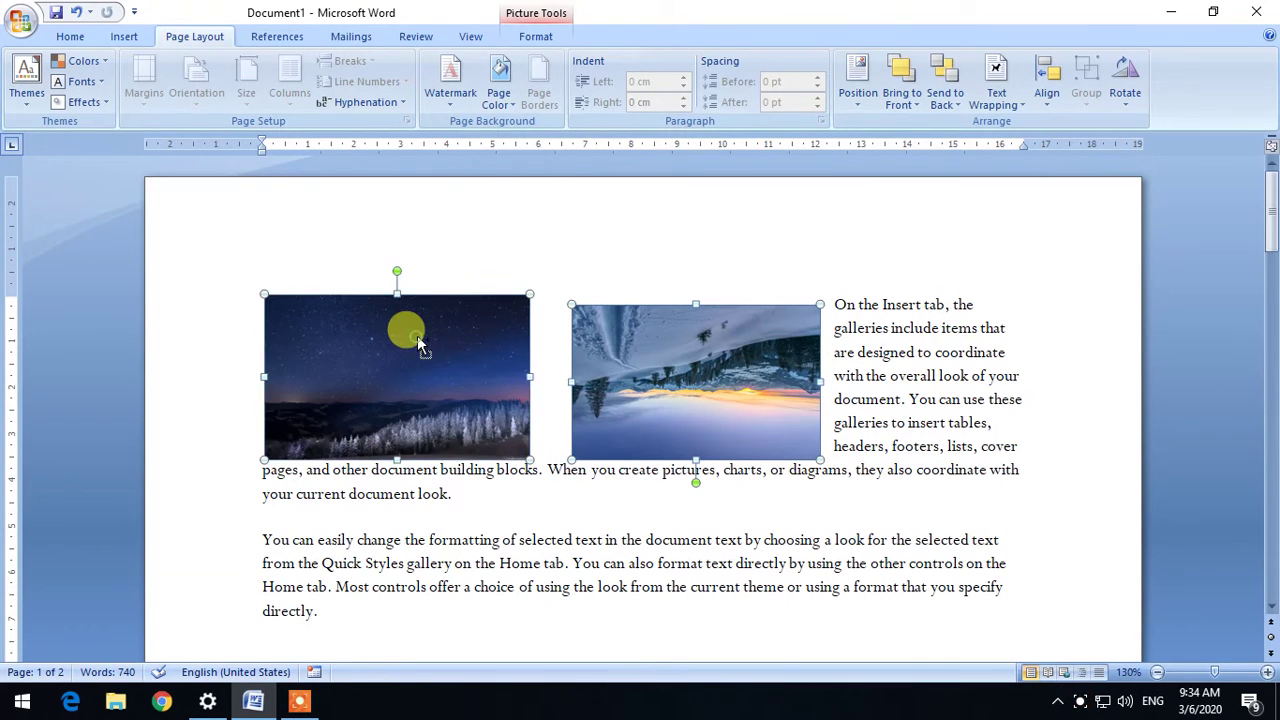
Select both pictures and attempt to group them
ctrl+click(699, 372)
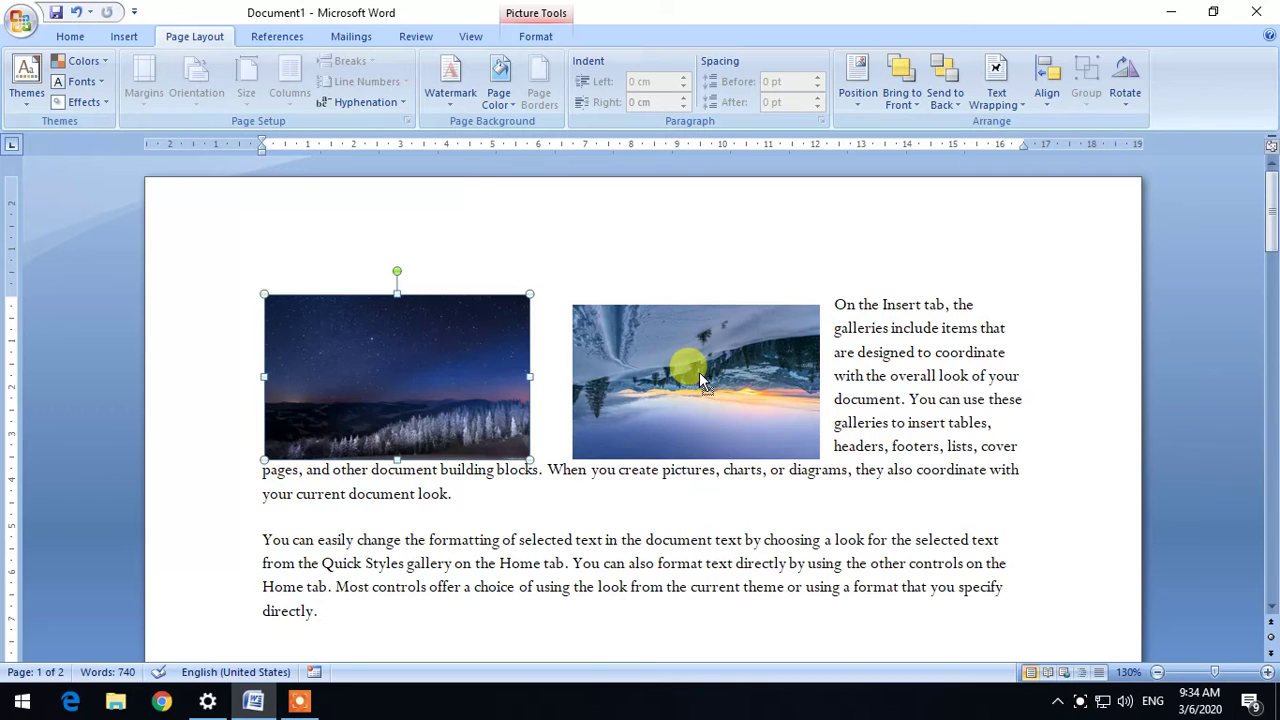
ctrl+click(699, 372)
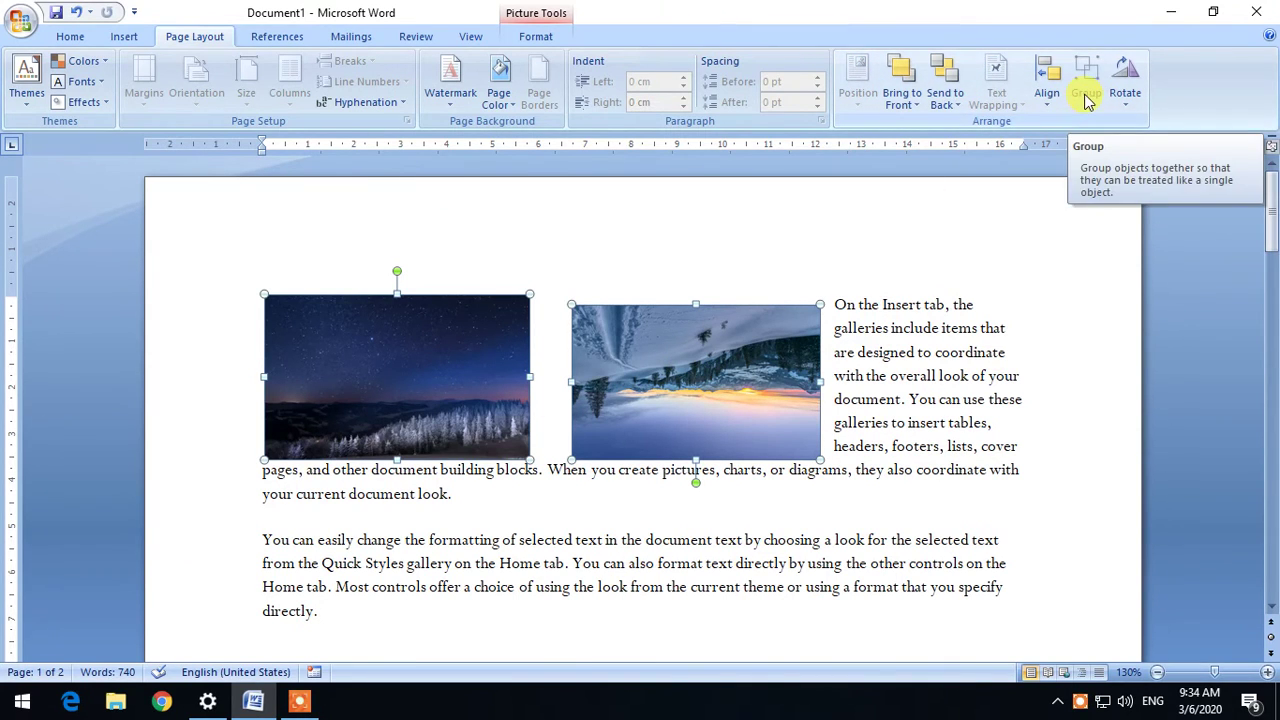
click(994, 443)
click(410, 392)
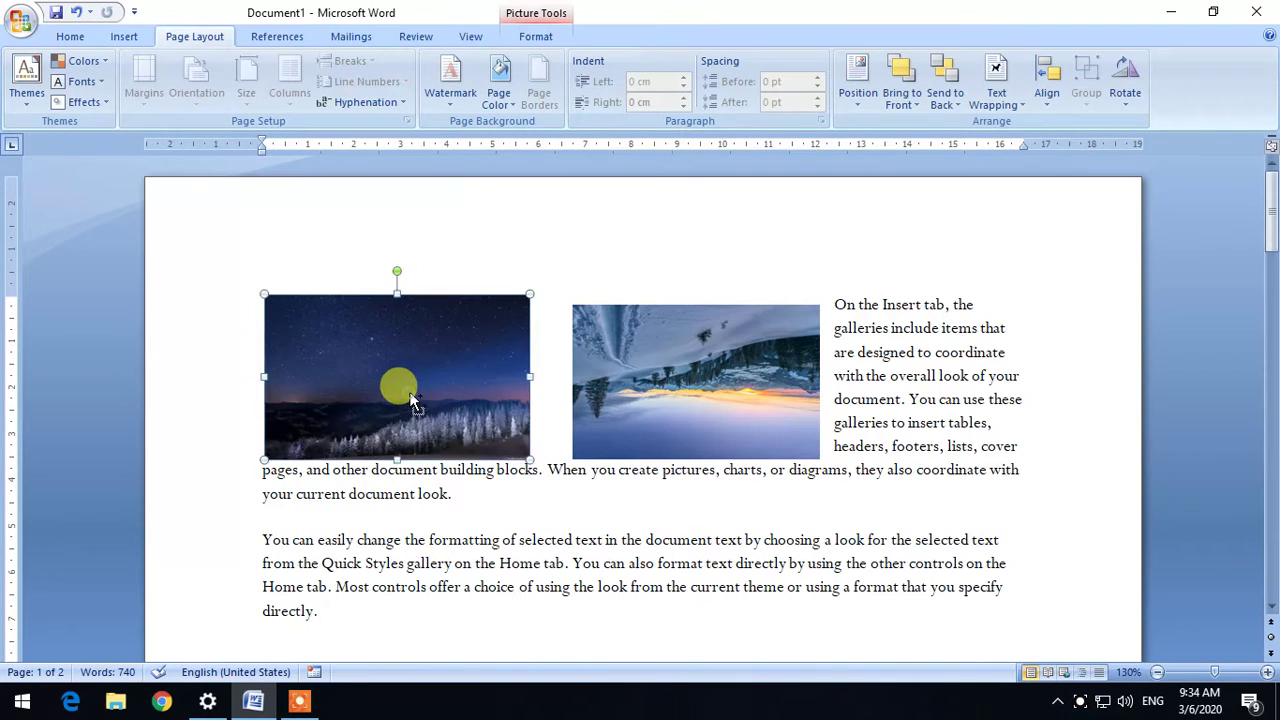
ctrl+click(733, 377)
click(953, 304)
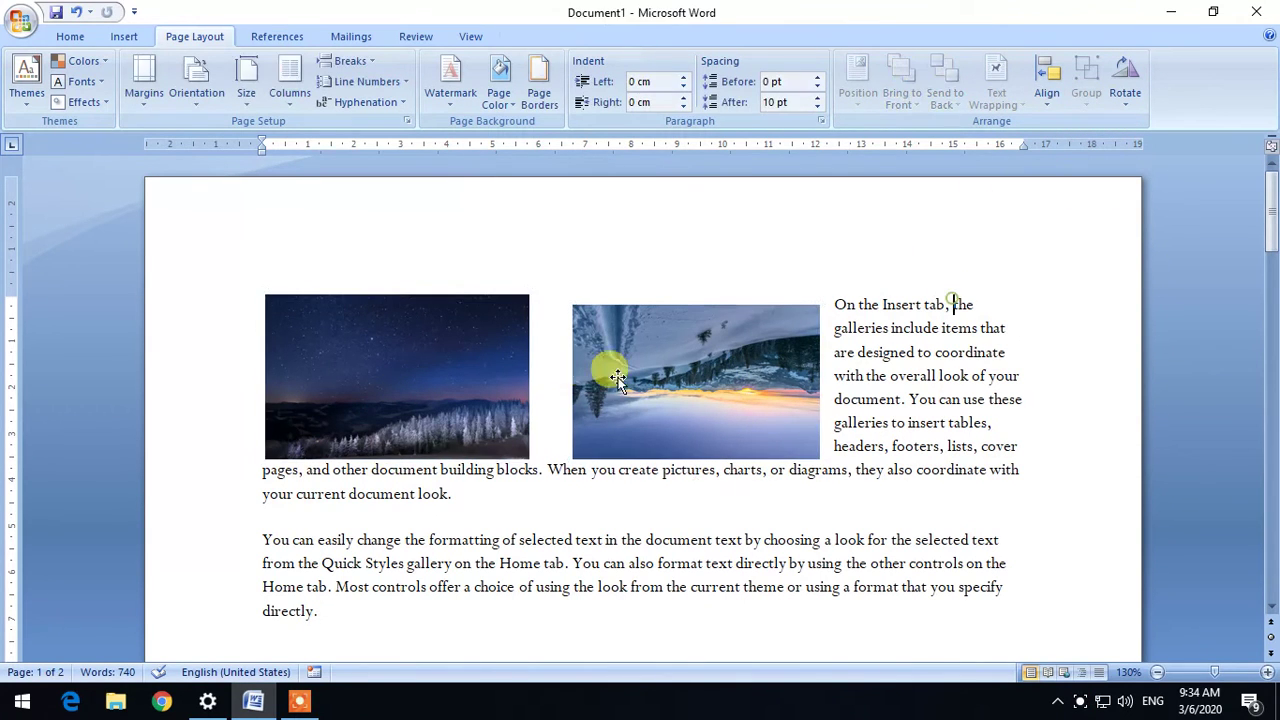
click(387, 368)
ctrl+click(713, 340)
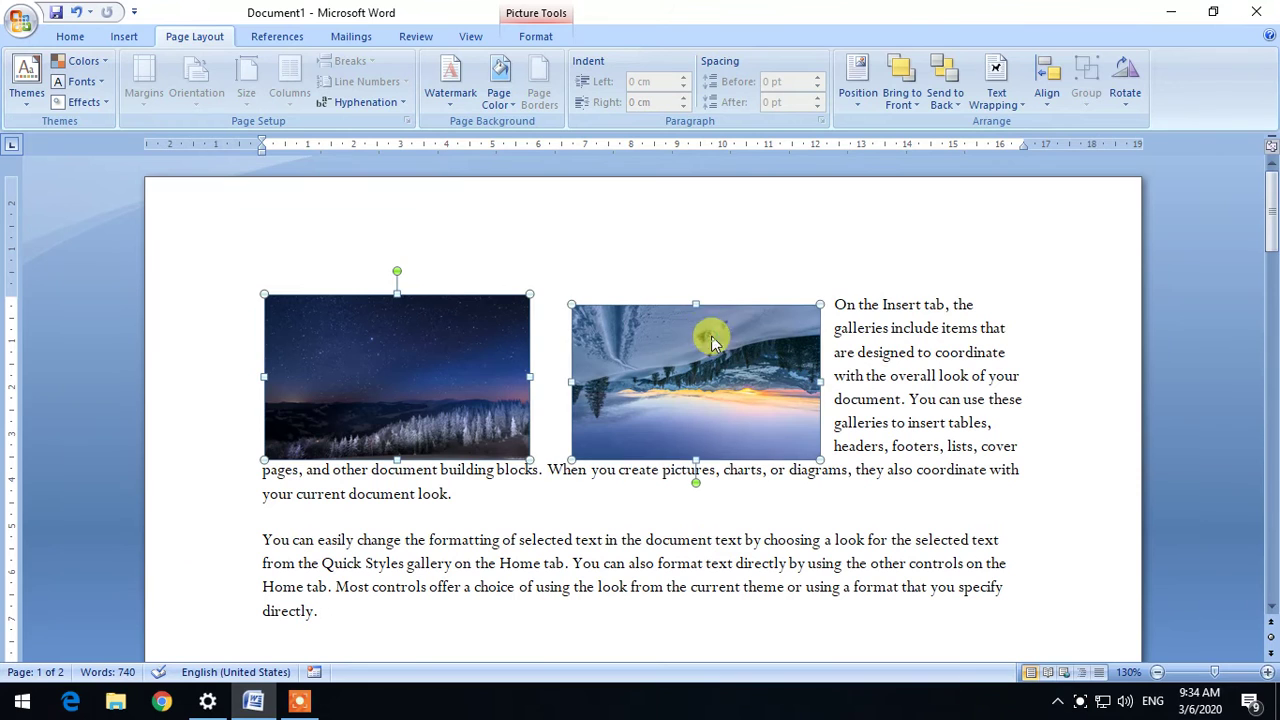
ctrl+click(676, 308)
ctrl+click(700, 360)
click(975, 442)
Move the snowy picture left, closer to the night-sky picture, and reselect both pictures
drag(685, 366, 507, 407)
click(474, 406)
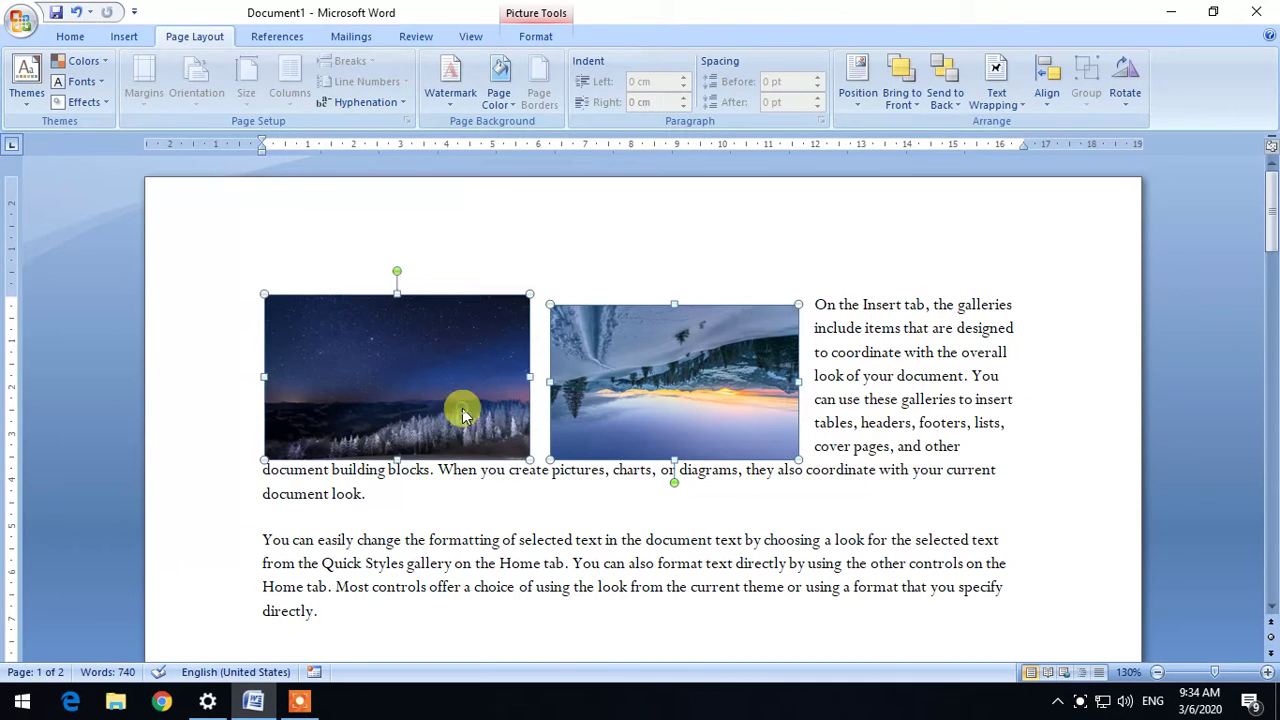
click(872, 447)
click(678, 404)
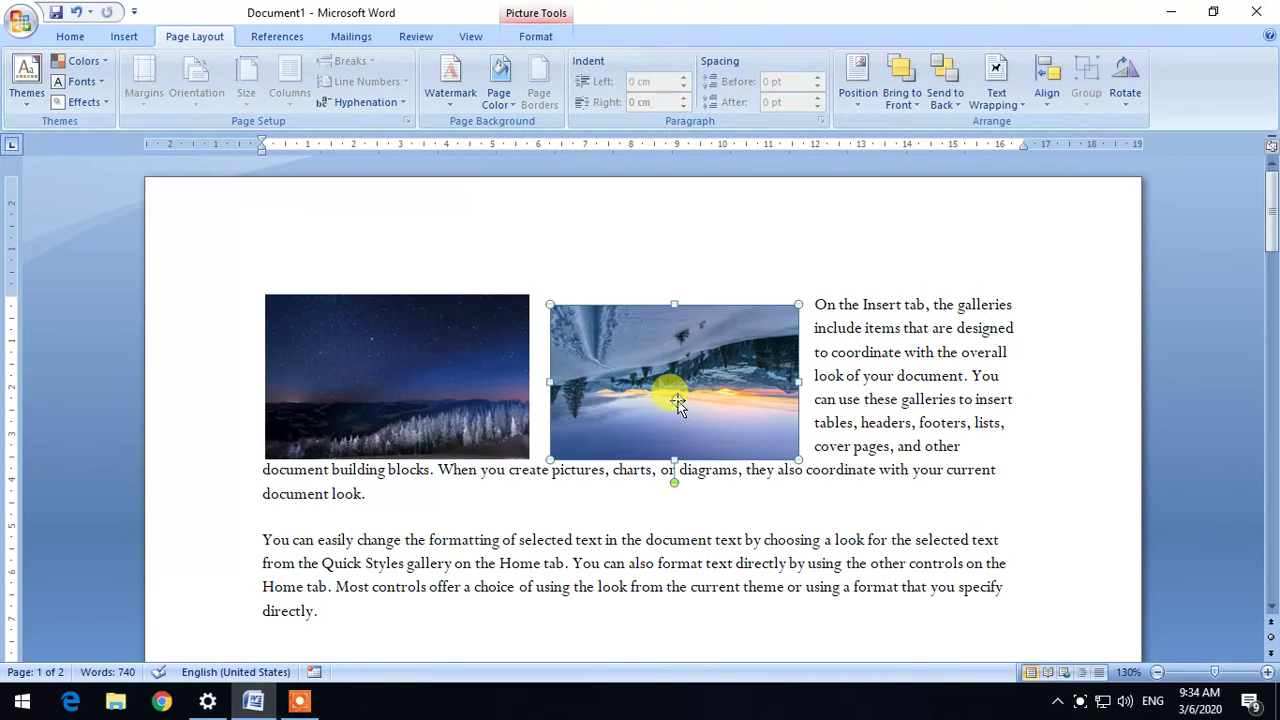
ctrl+click(405, 379)
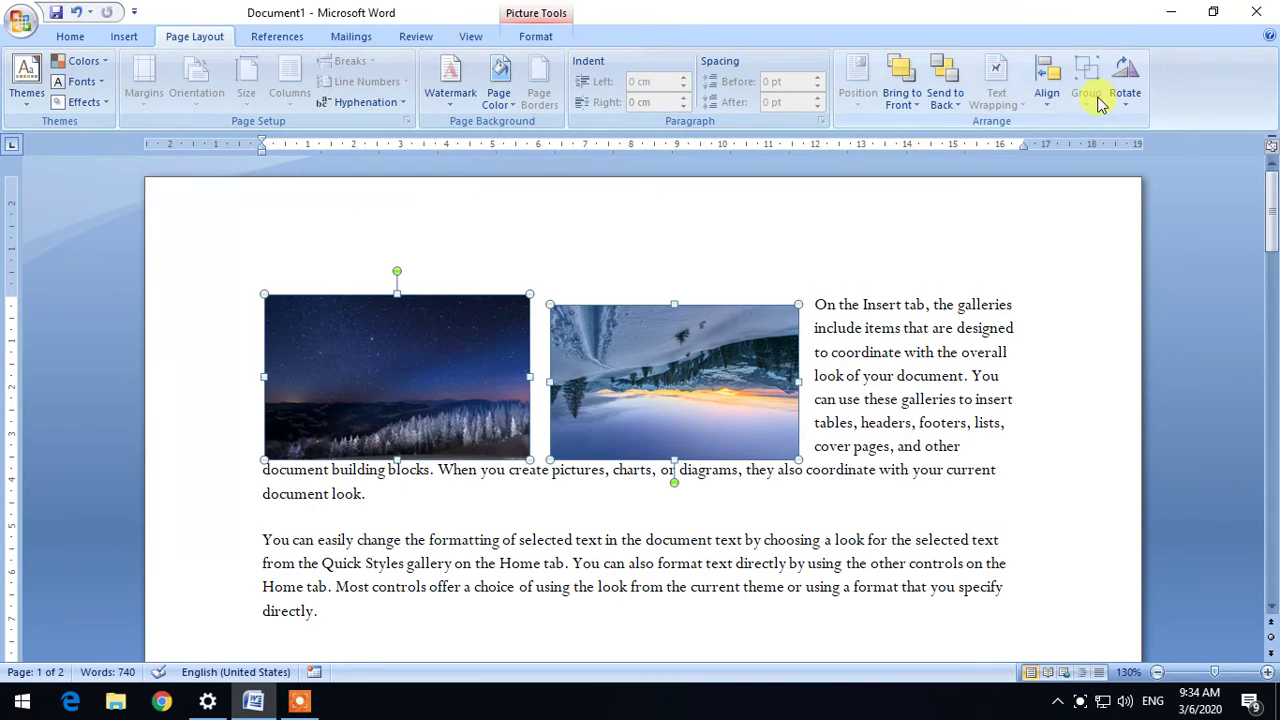
click(532, 16)
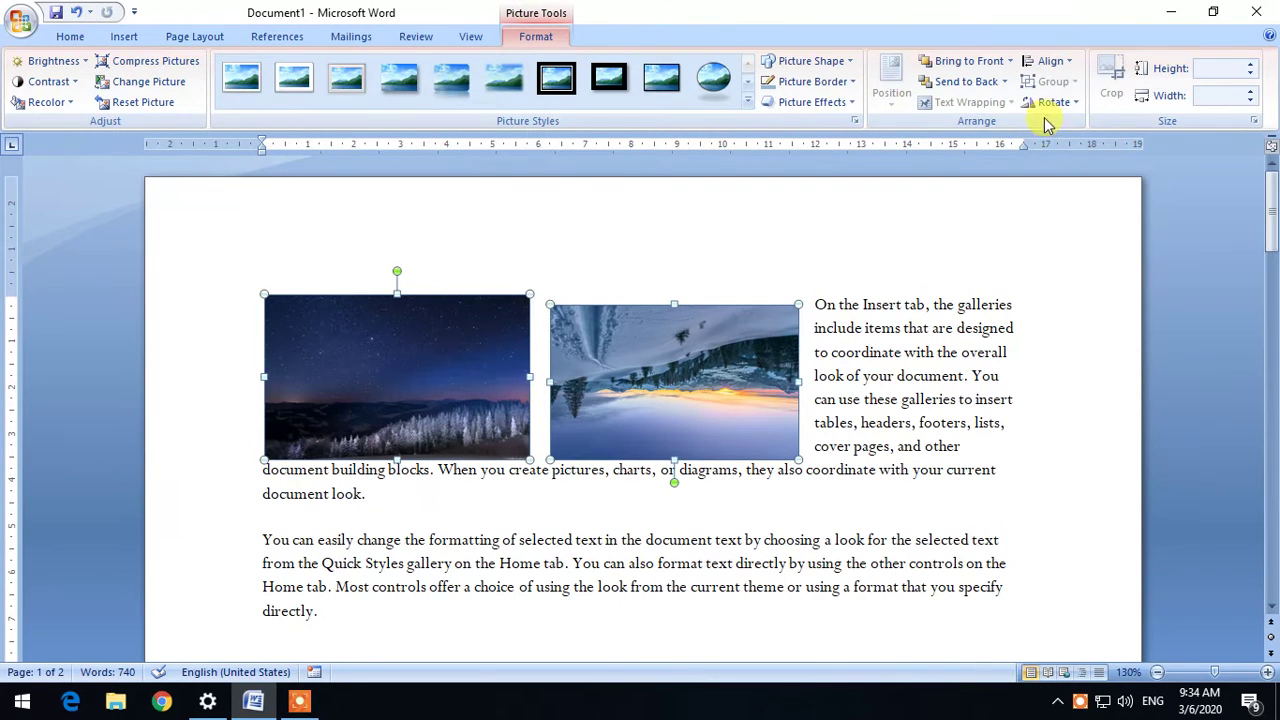
Select both pictures and try grouping them from Page Layout
click(958, 330)
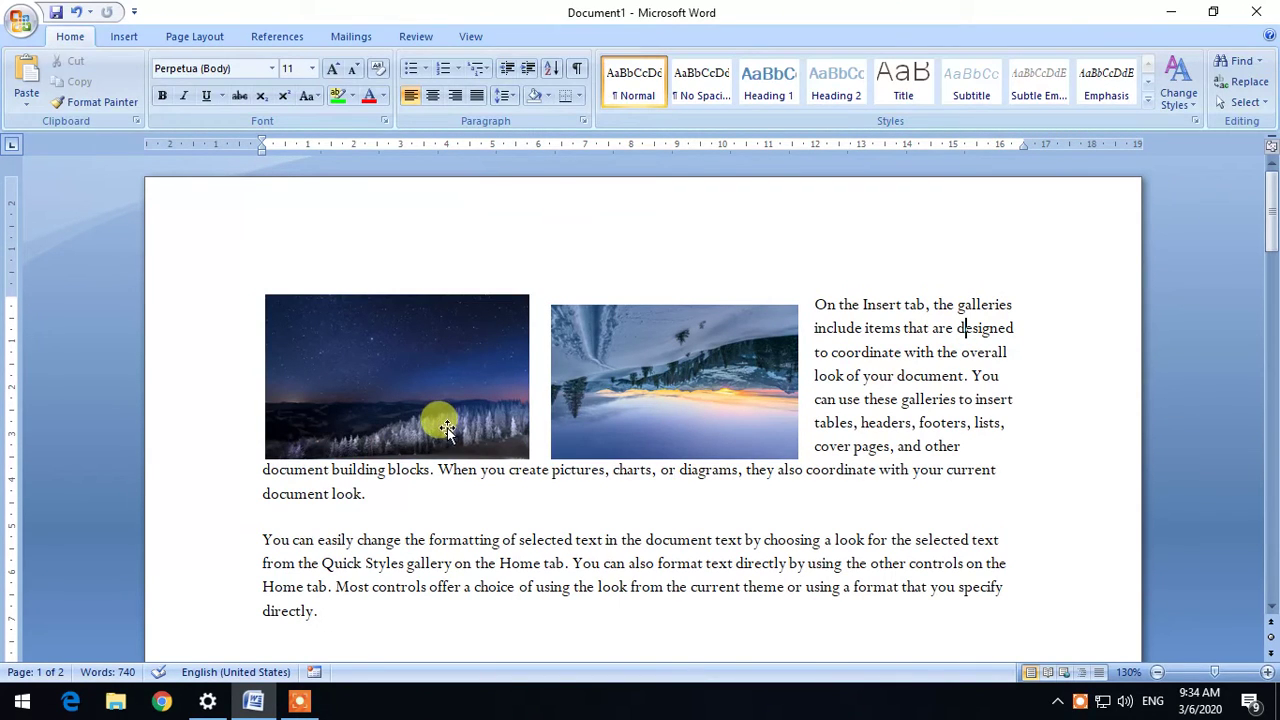
click(625, 425)
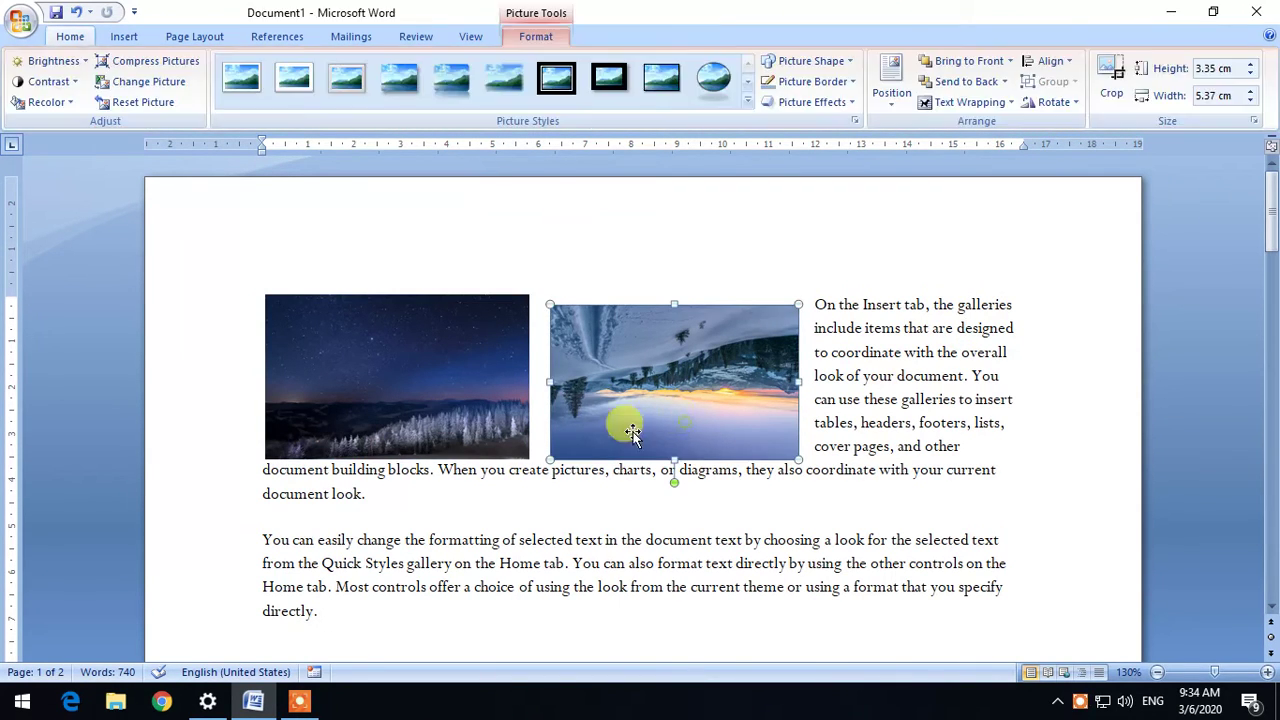
ctrl+click(416, 346)
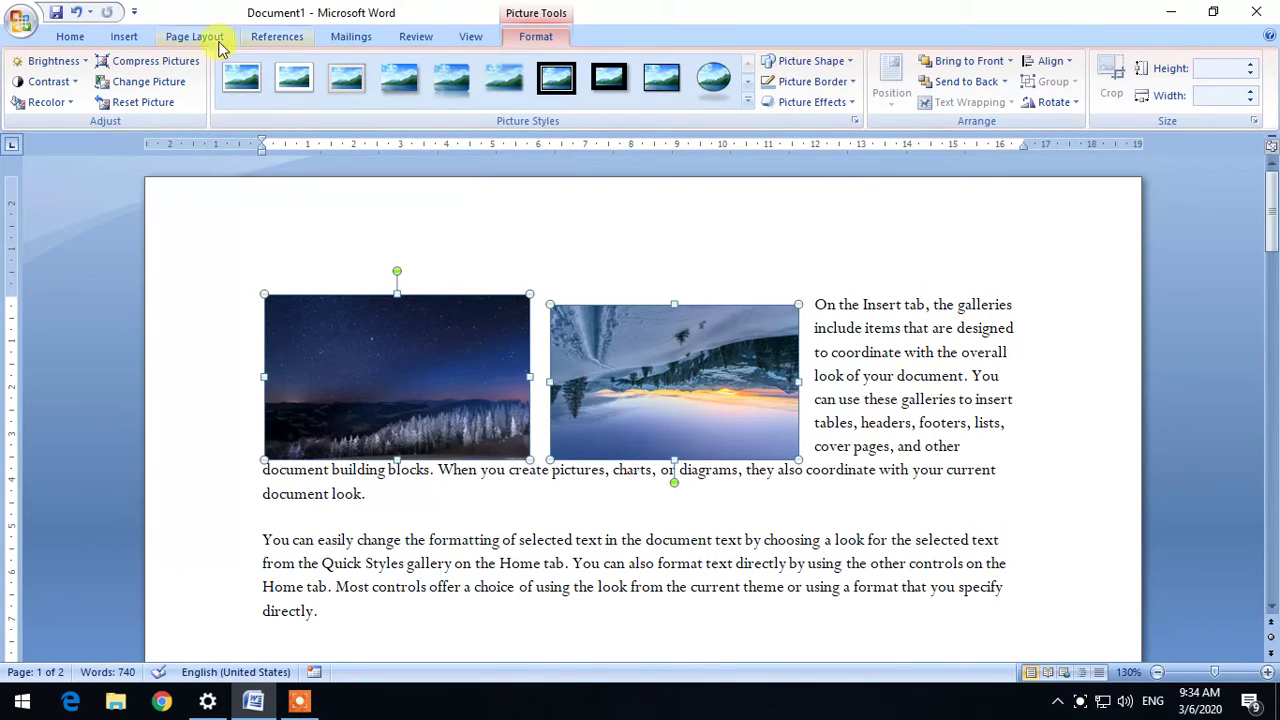
click(196, 37)
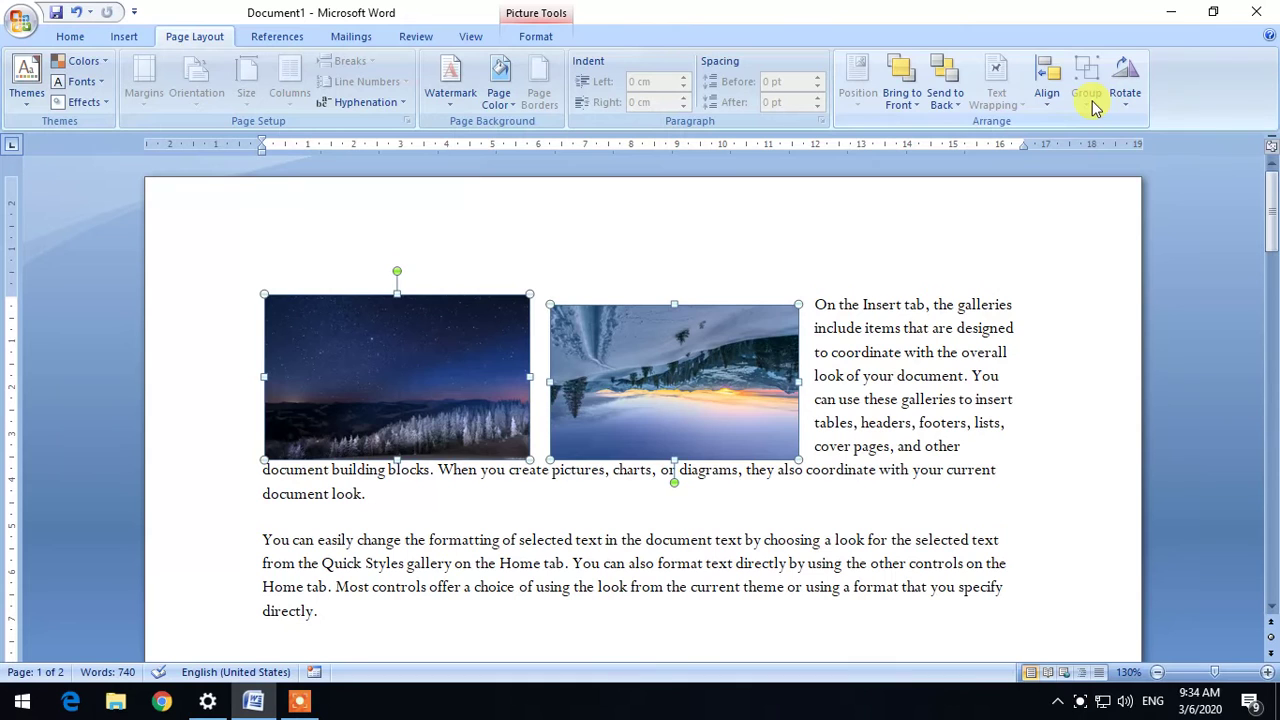
click(1017, 298)
click(666, 368)
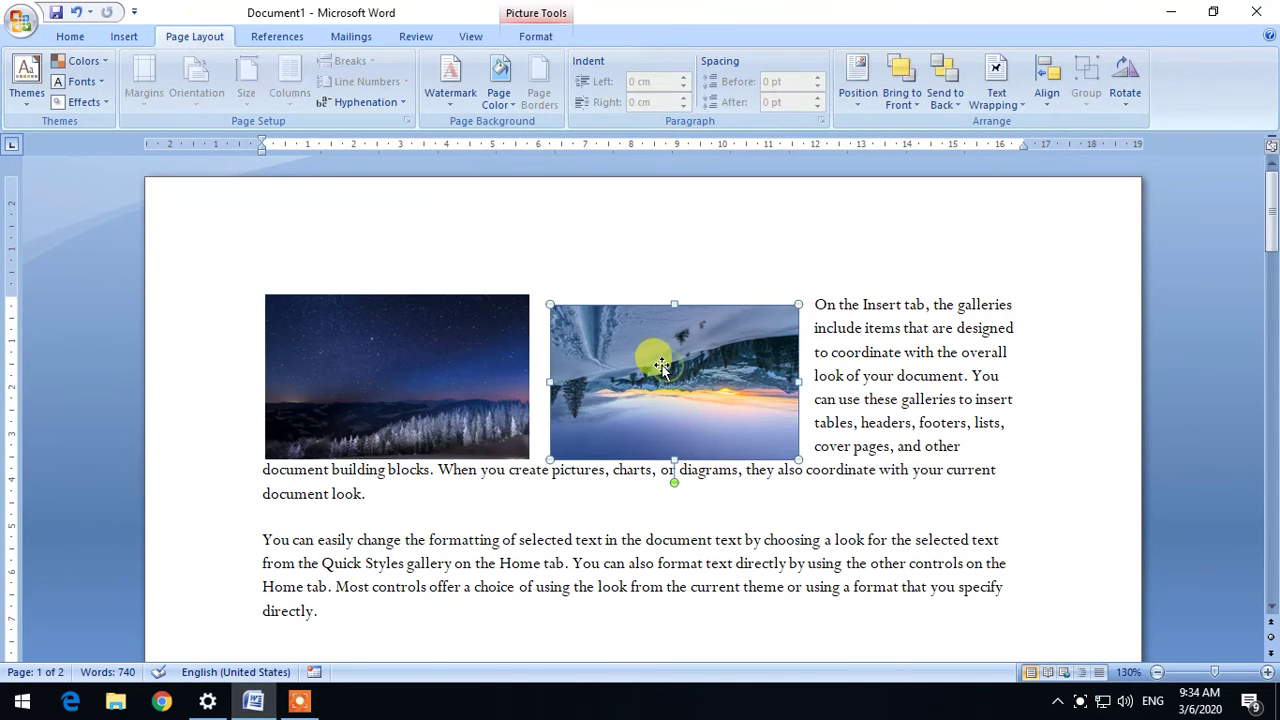
click(460, 350)
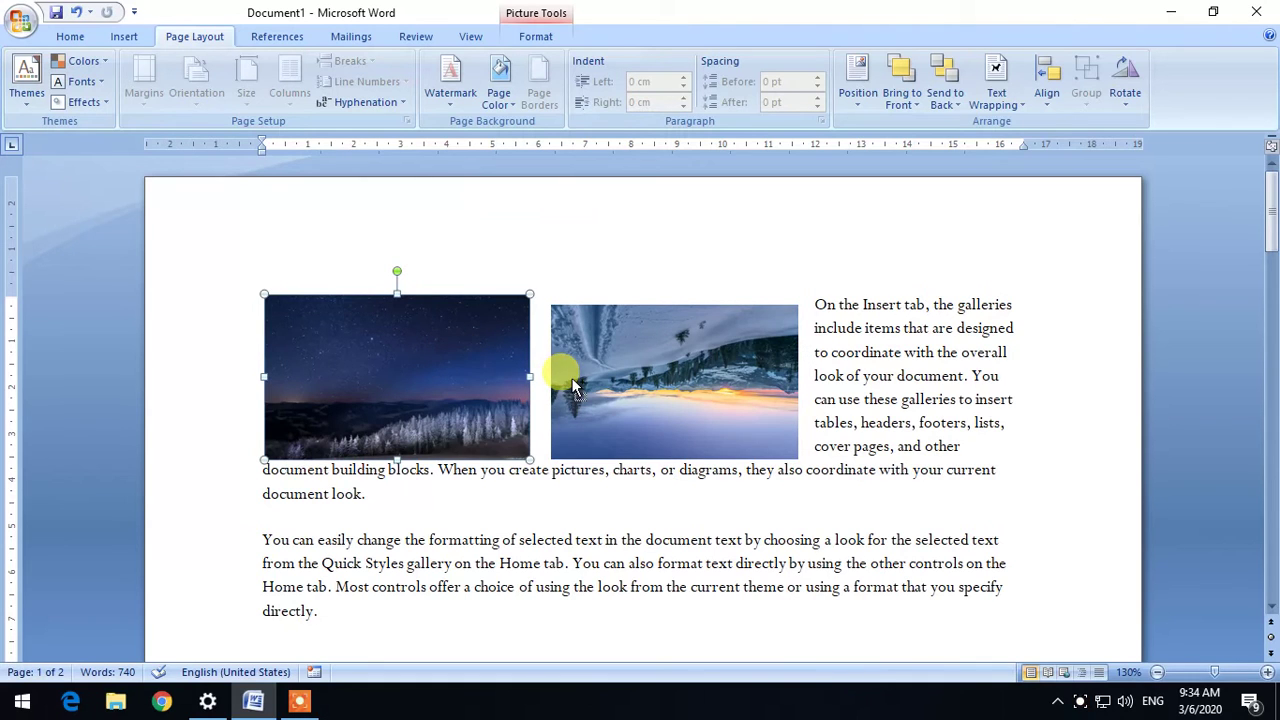
click(963, 396)
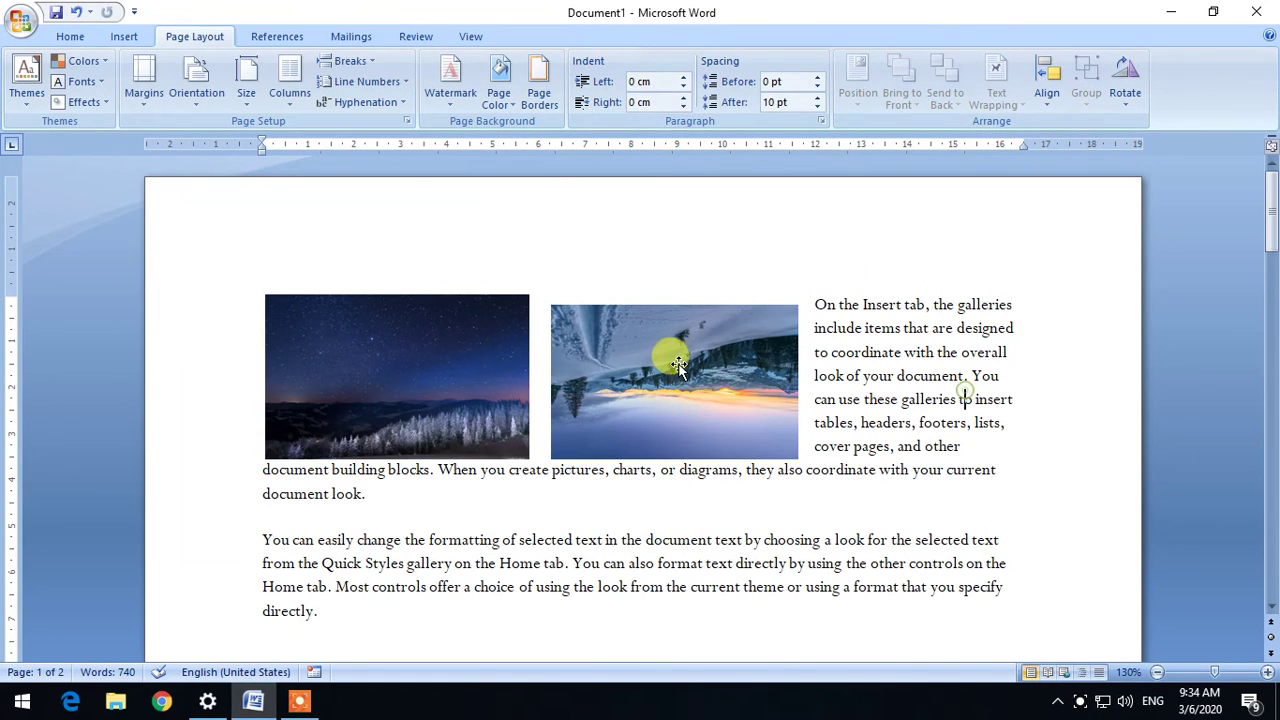
Select the night-sky and snowy pictures together and delete them
click(677, 368)
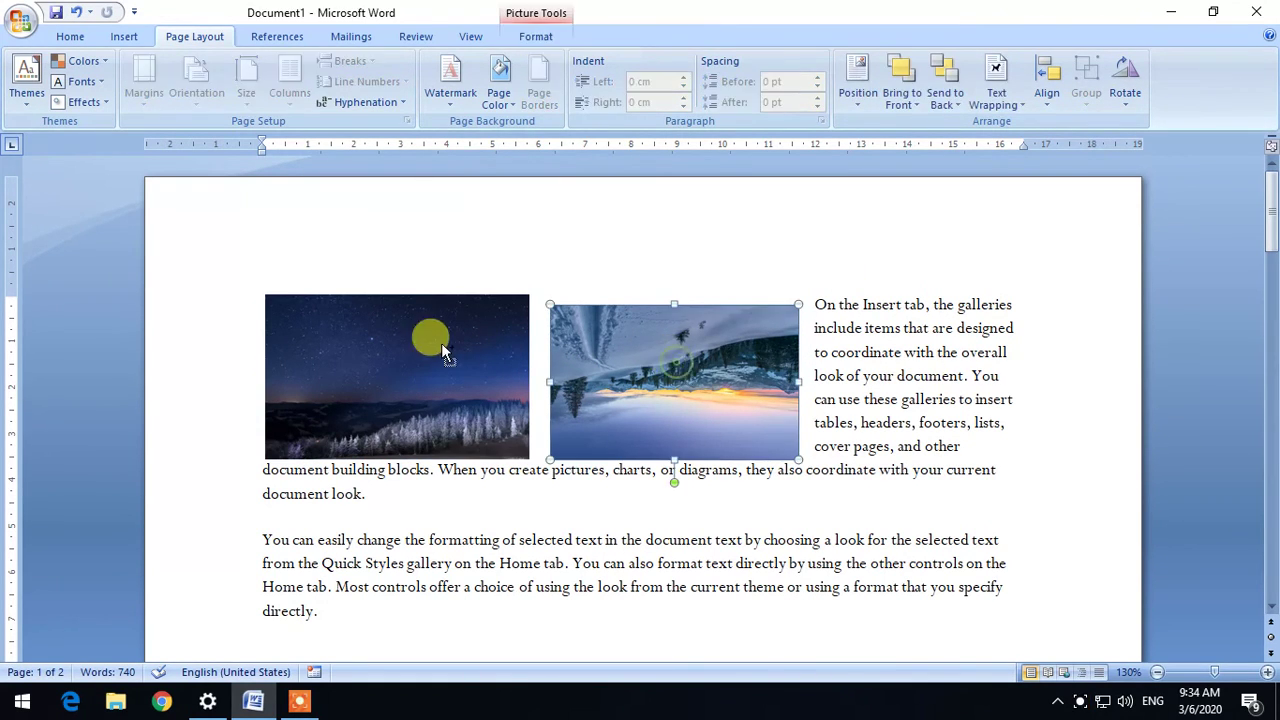
shift+click(440, 343)
click(1043, 310)
click(424, 392)
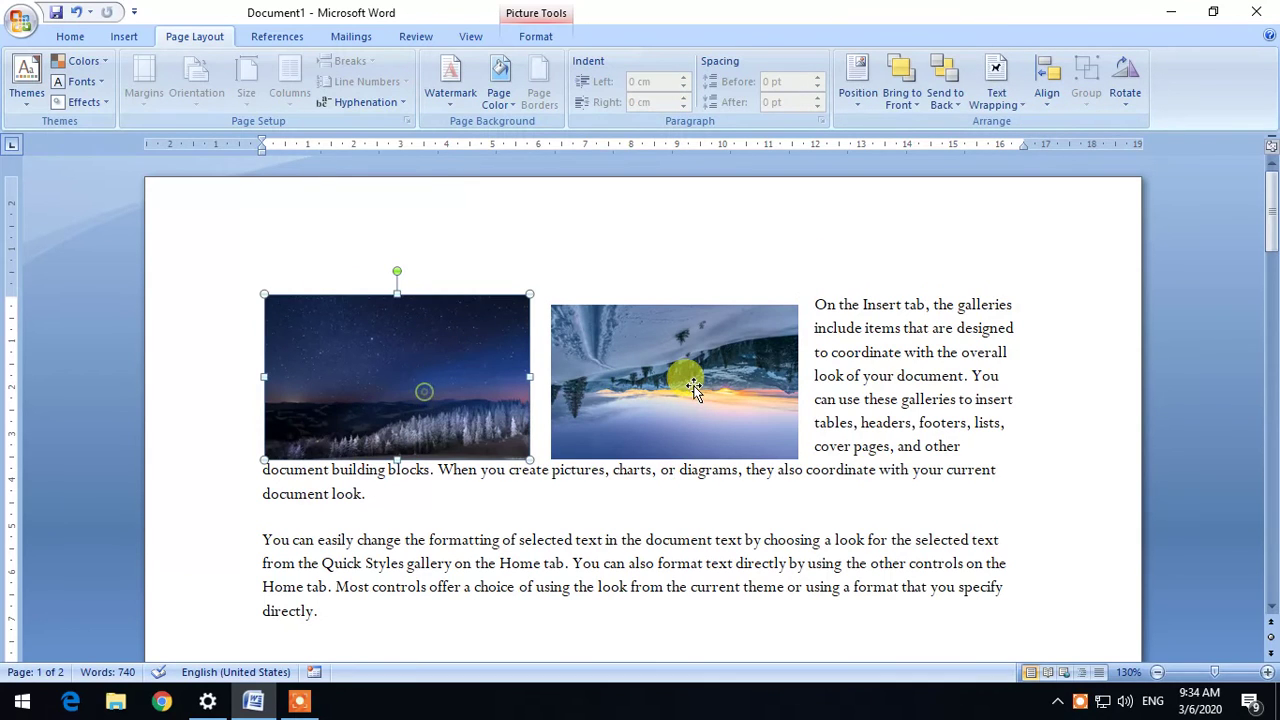
shift+click(695, 385)
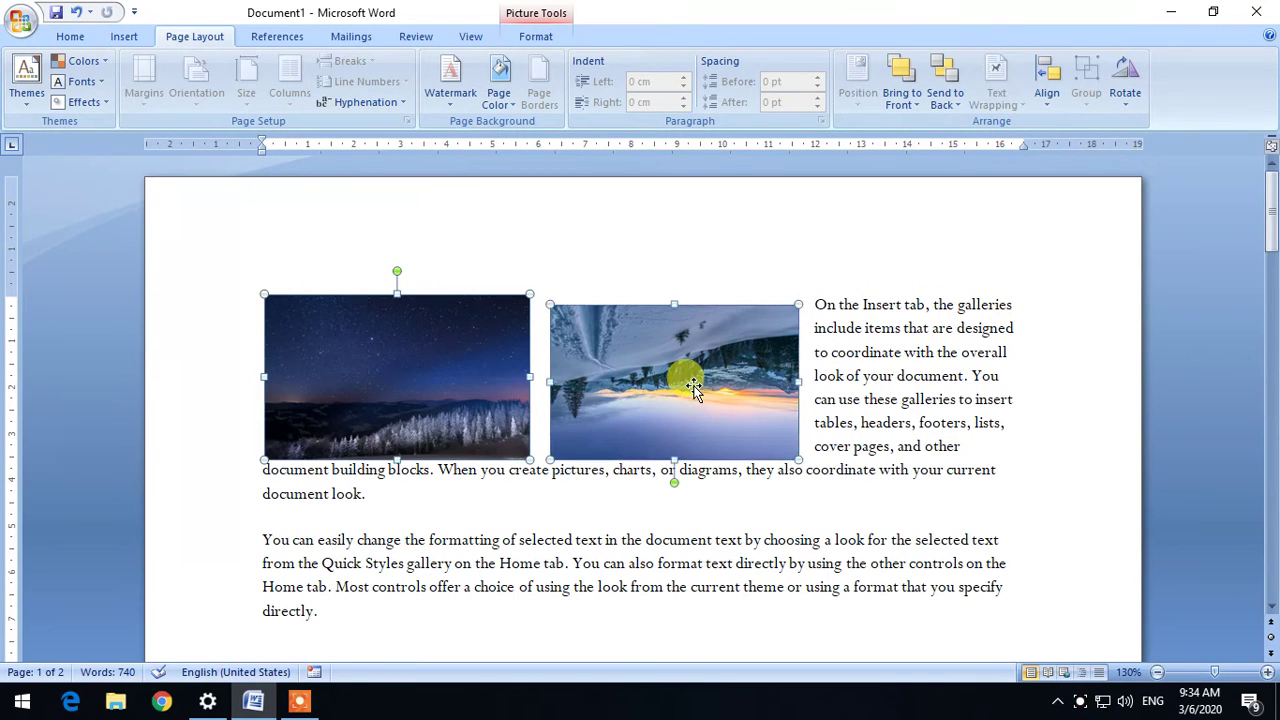
click(1003, 378)
click(310, 340)
shift+click(634, 366)
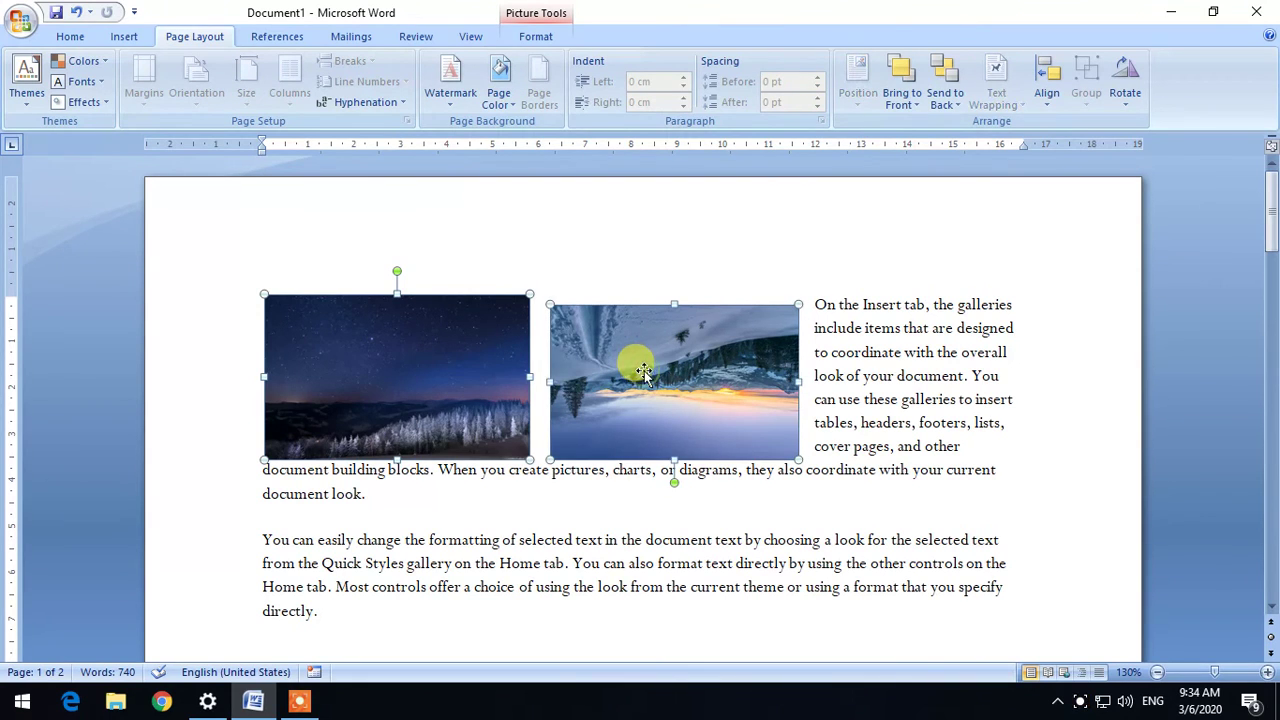
shift+click(712, 390)
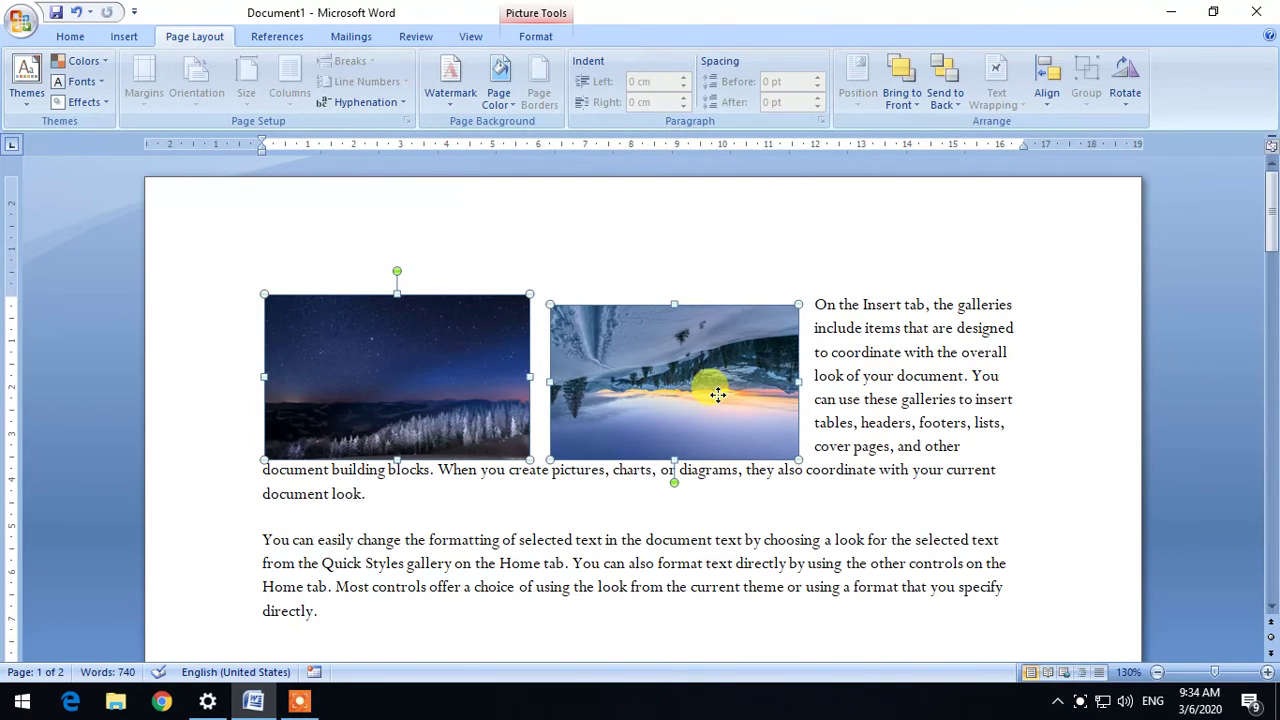
key(Delete)
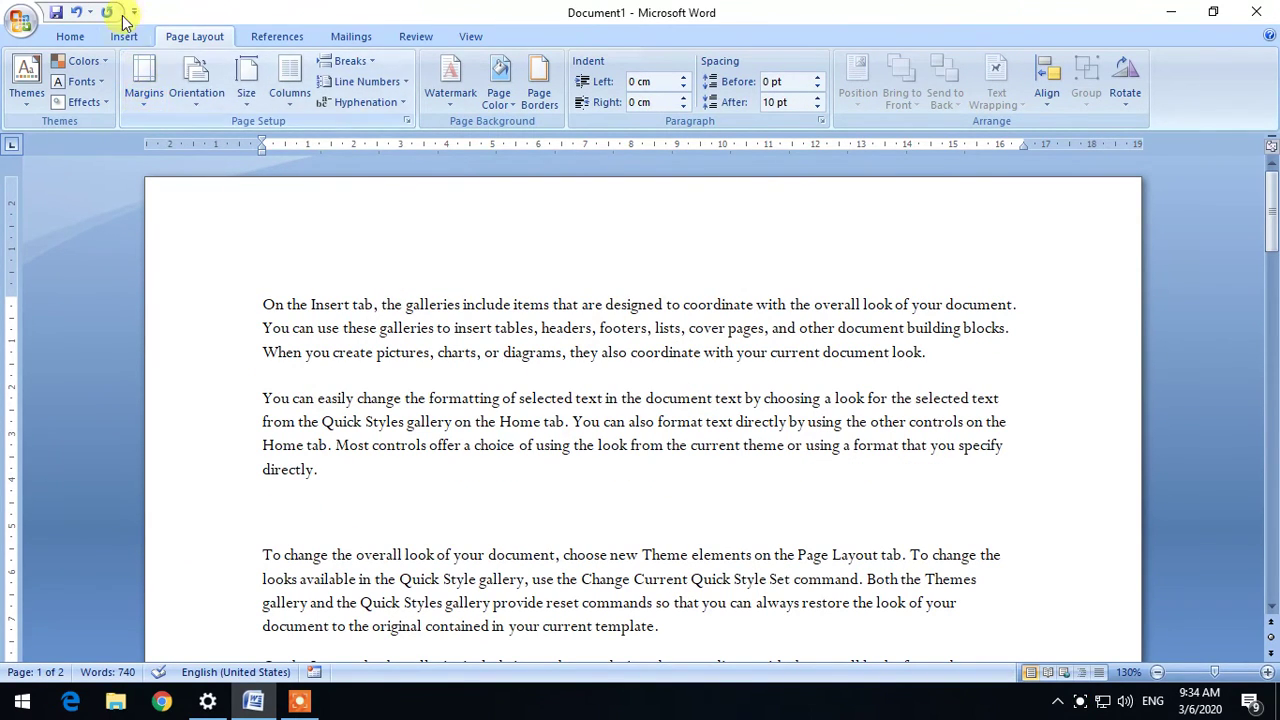
Draw a rectangle over the second paragraph
click(124, 36)
click(283, 82)
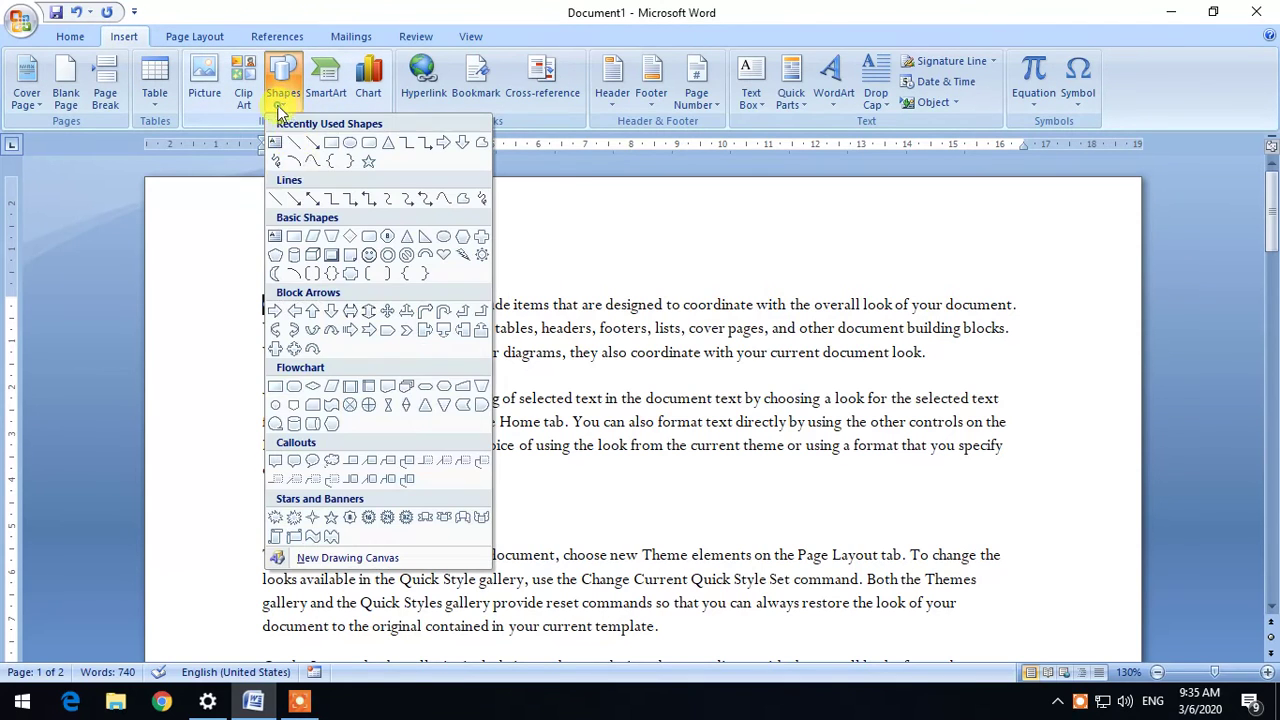
click(332, 150)
drag(358, 409, 543, 534)
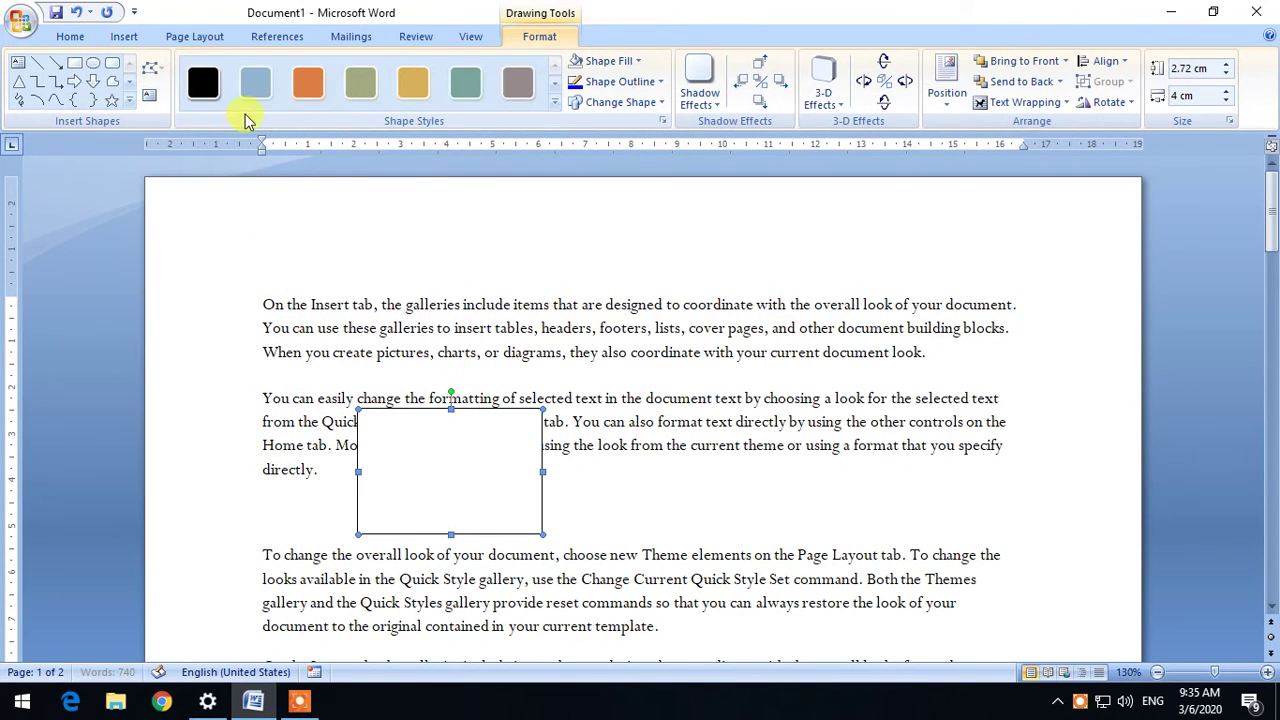
Draw a five-point star to the right of the rectangle
click(124, 36)
click(283, 82)
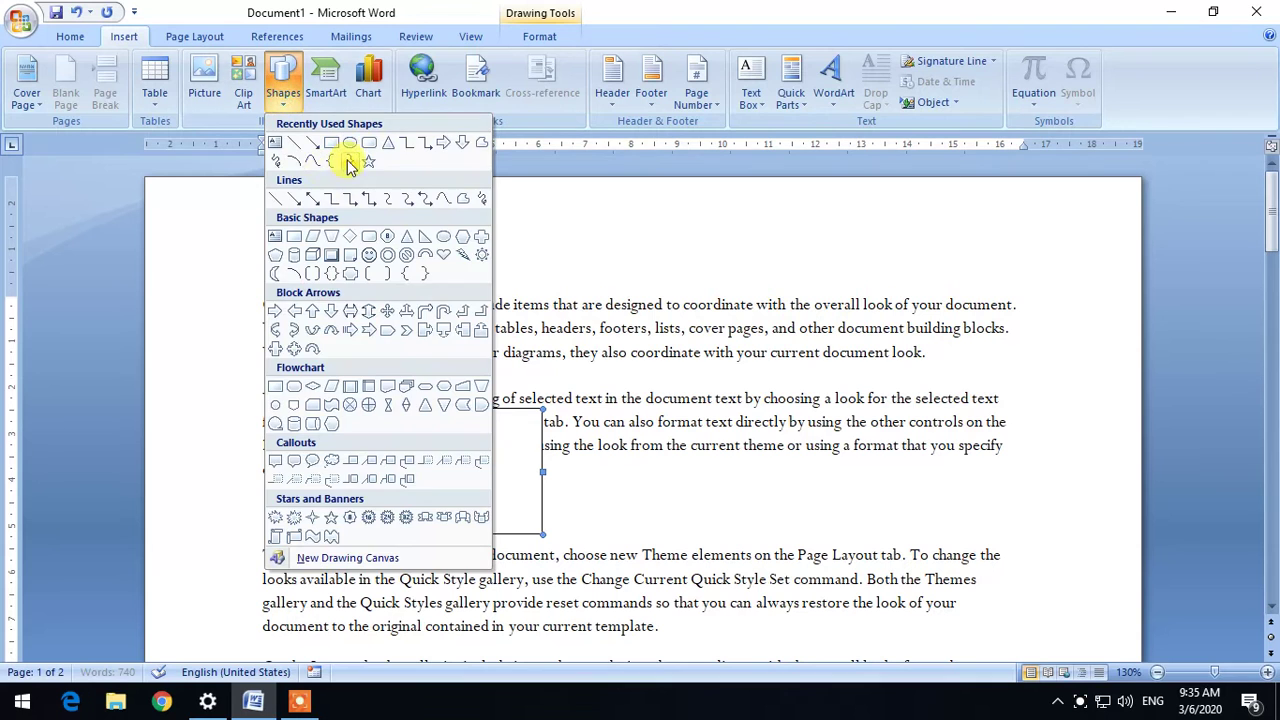
click(369, 162)
drag(606, 408, 762, 535)
click(814, 486)
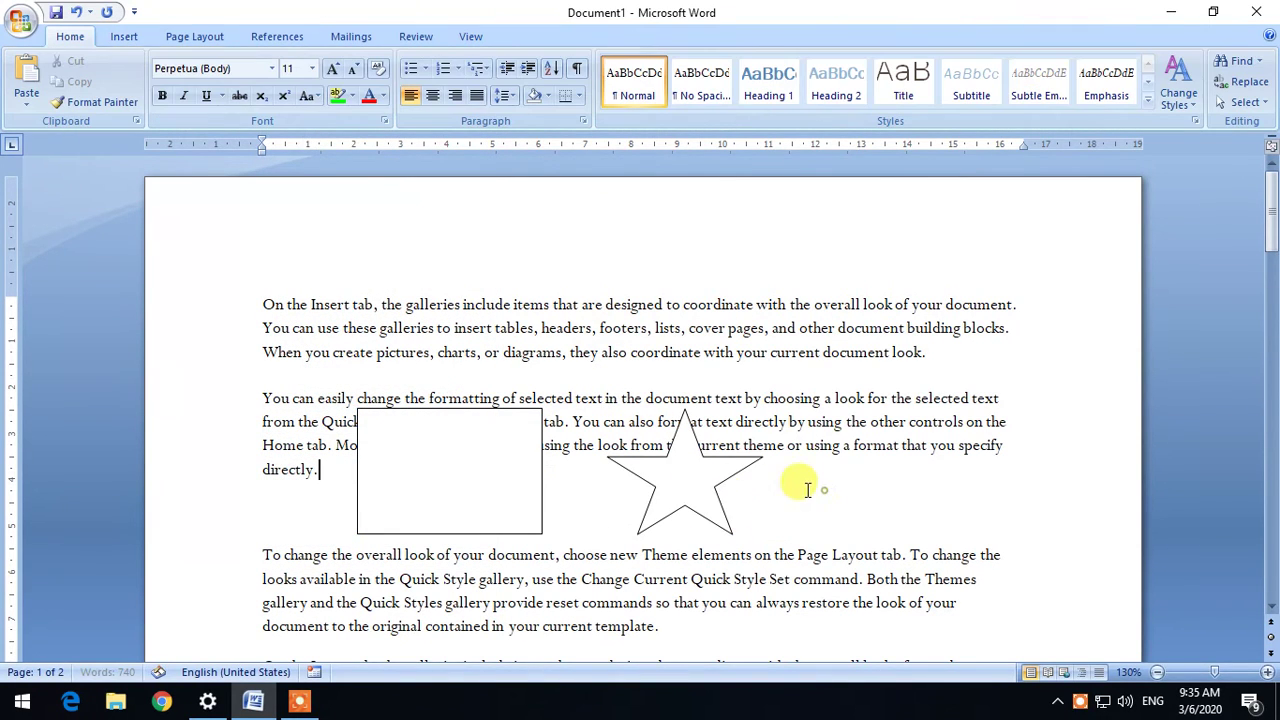
Group the rectangle and star into one object
click(498, 497)
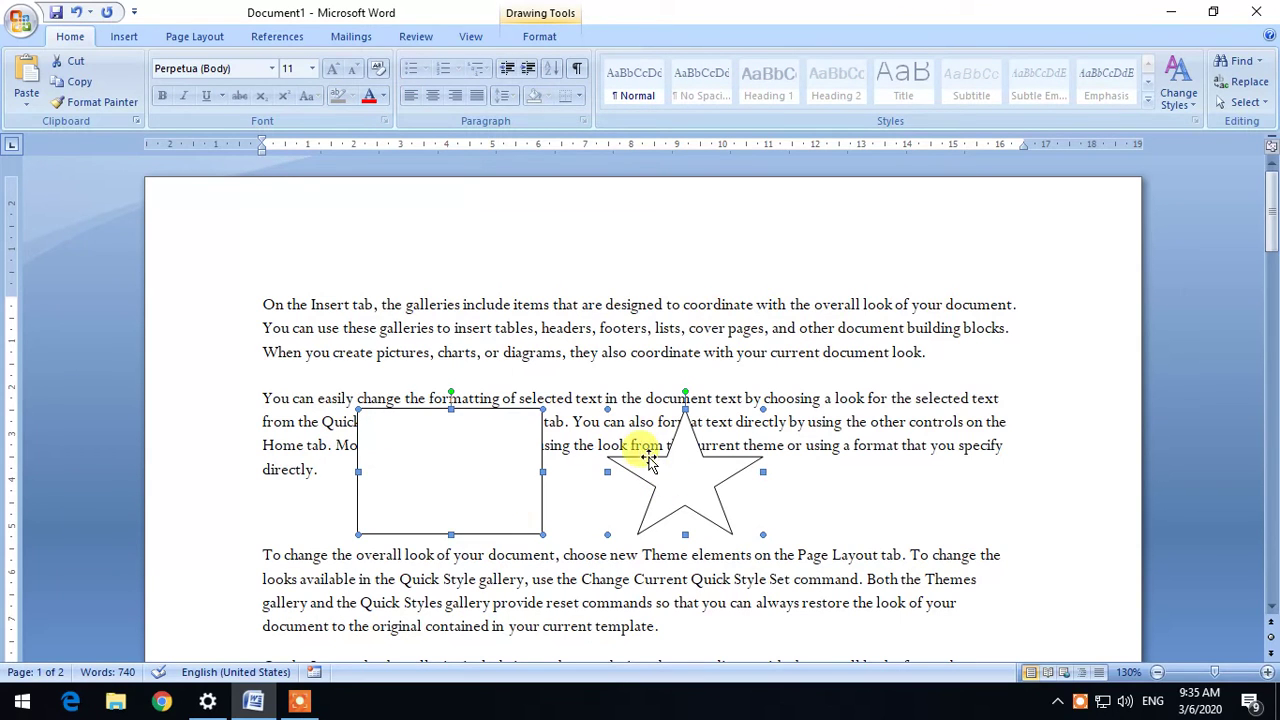
click(185, 38)
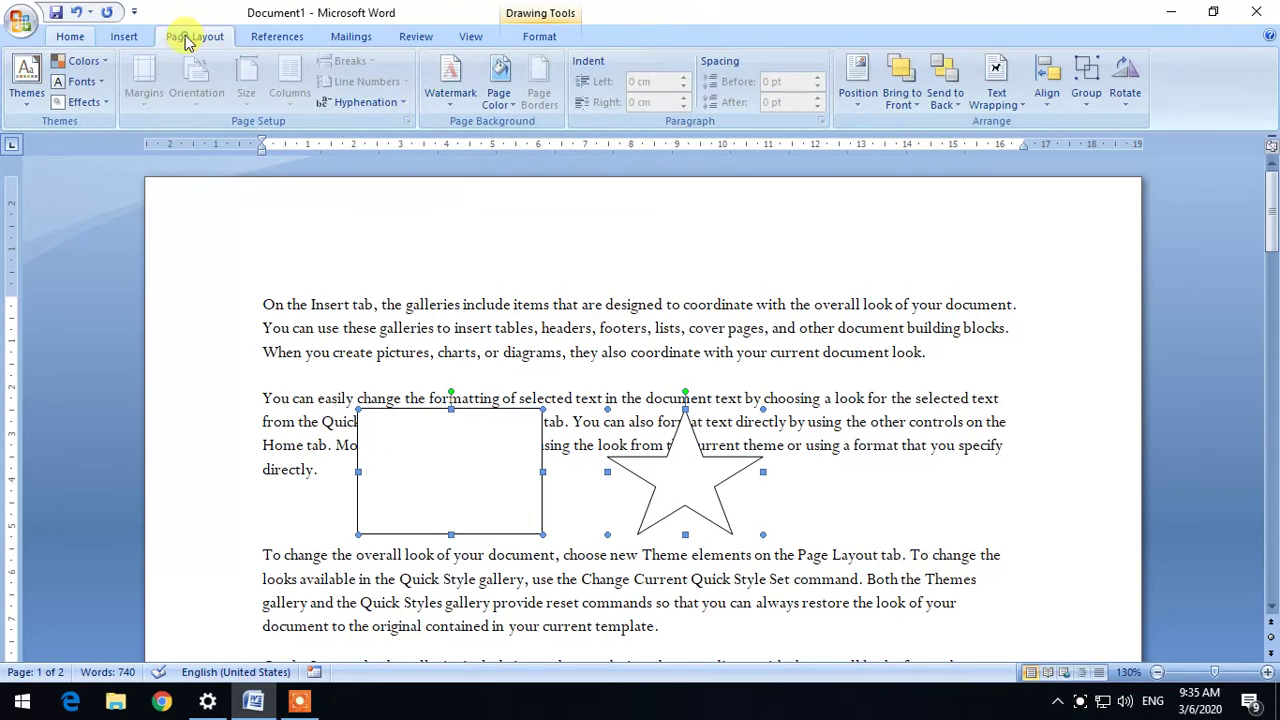
click(1087, 100)
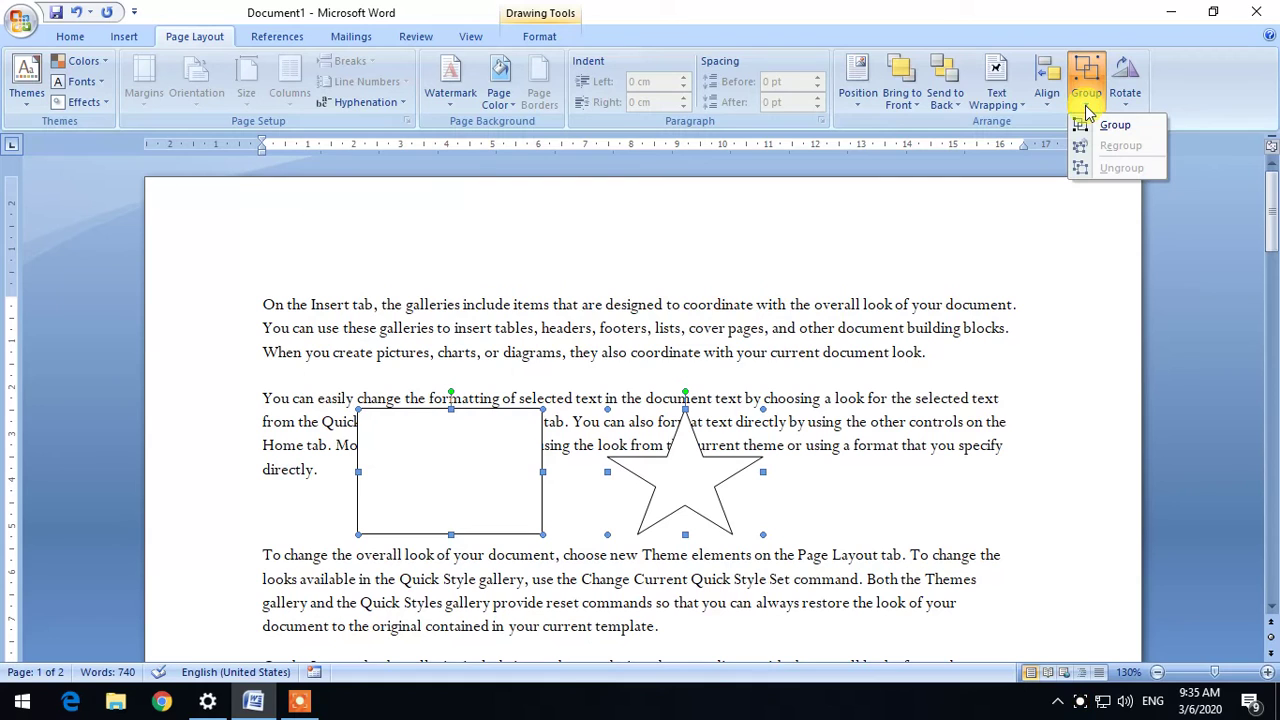
click(1112, 125)
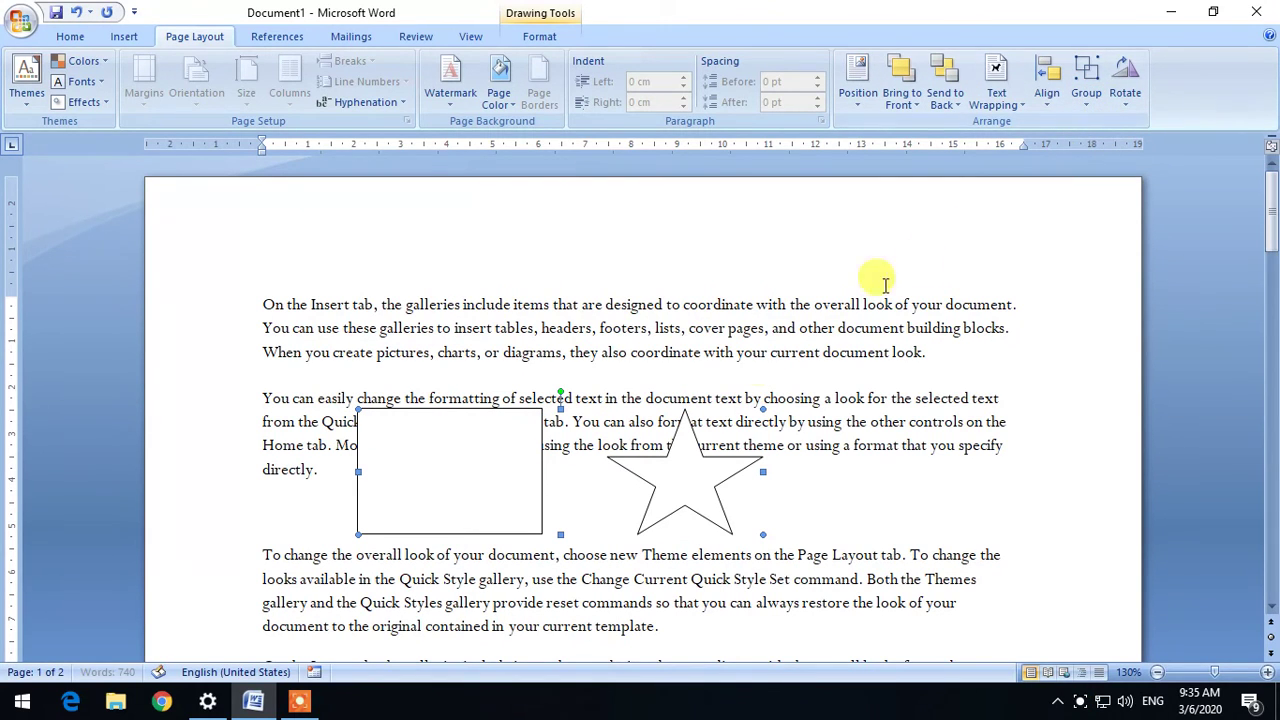
Move the grouped shapes up, enlarge them to about 4.13 × 7.78 cm, and apply the grey shape style
mouse_move(483, 460)
mouse_down()
mouse_move(452, 360)
mouse_move(405, 378)
mouse_move(461, 385)
mouse_up()
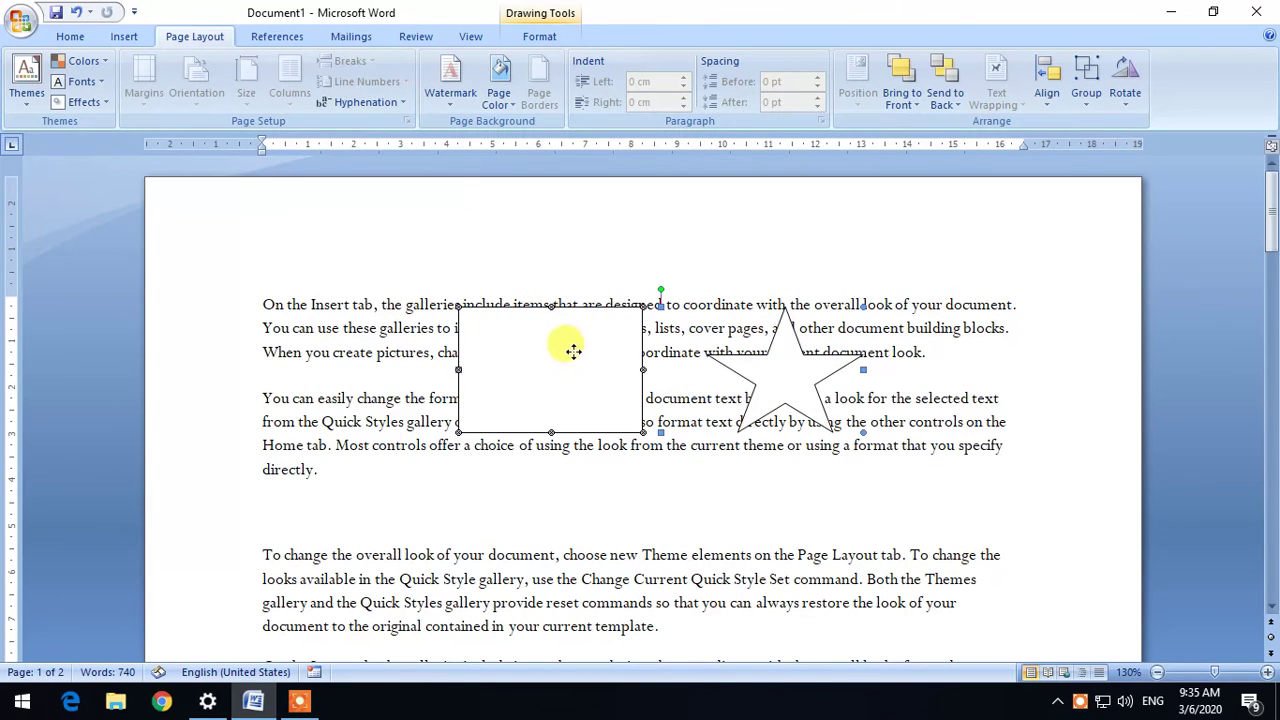
mouse_move(341, 462)
mouse_down()
mouse_move(581, 417)
mouse_move(396, 519)
mouse_up()
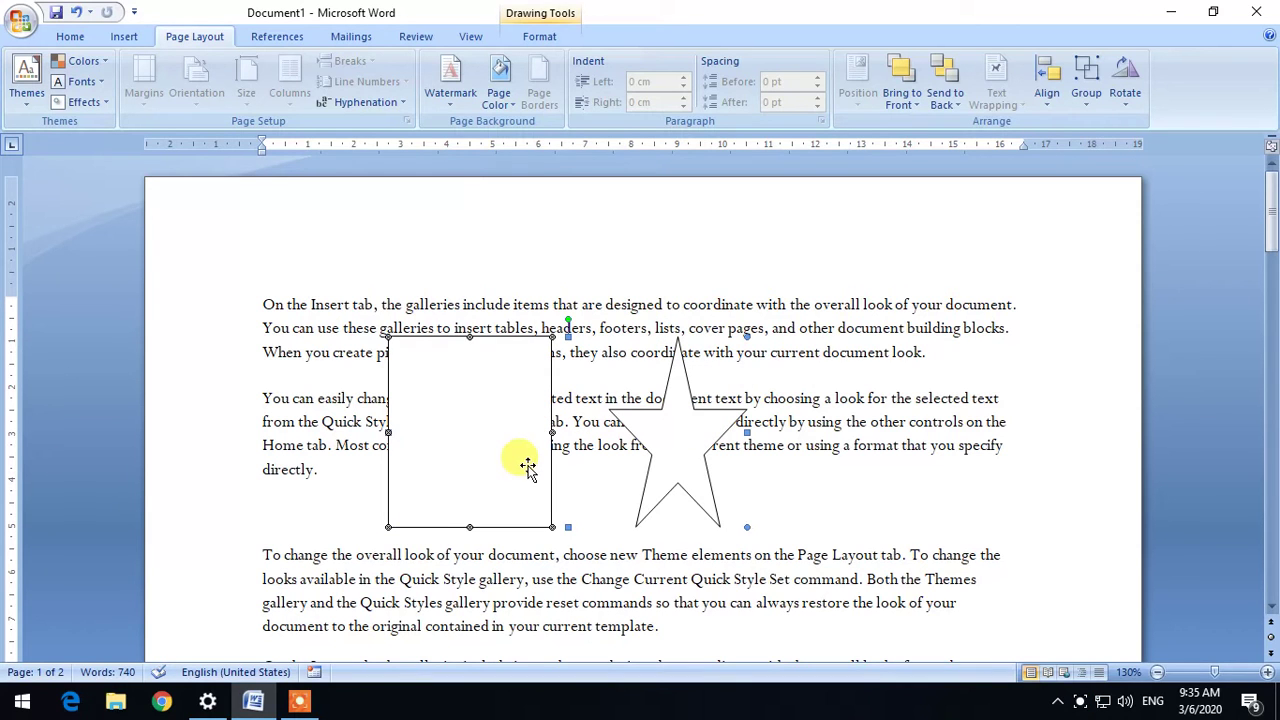
click(535, 12)
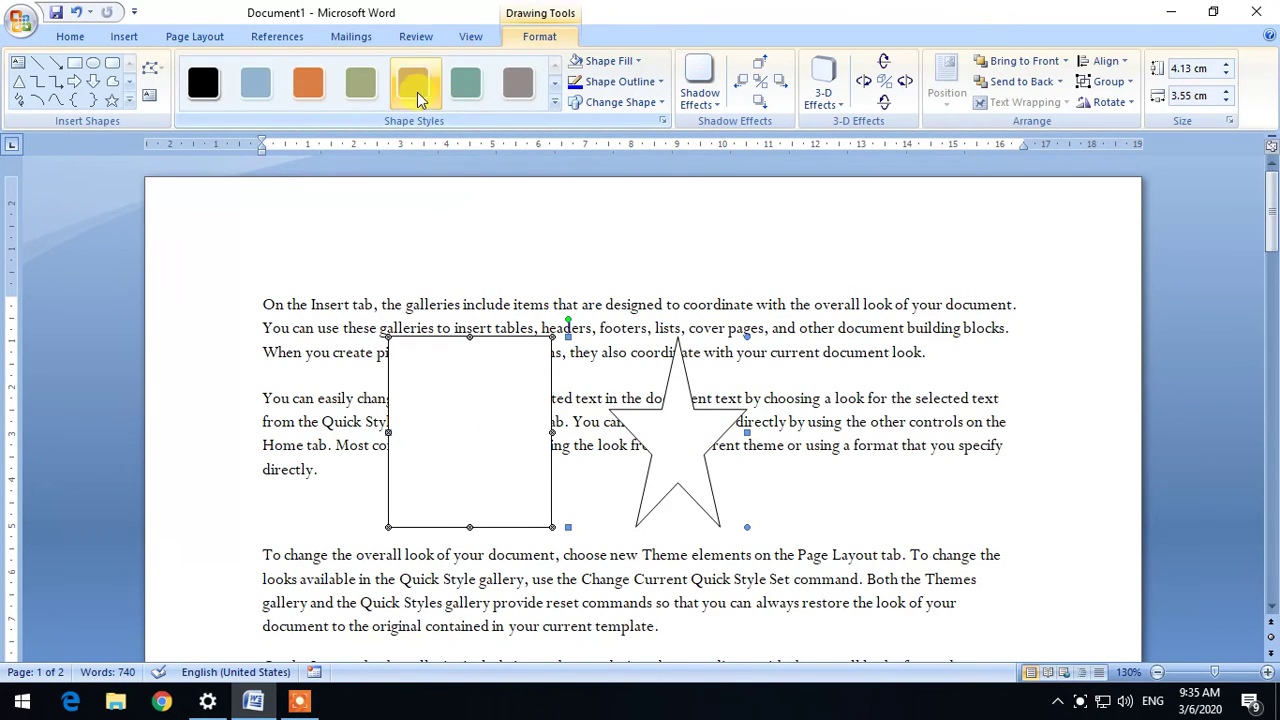
click(417, 92)
click(942, 472)
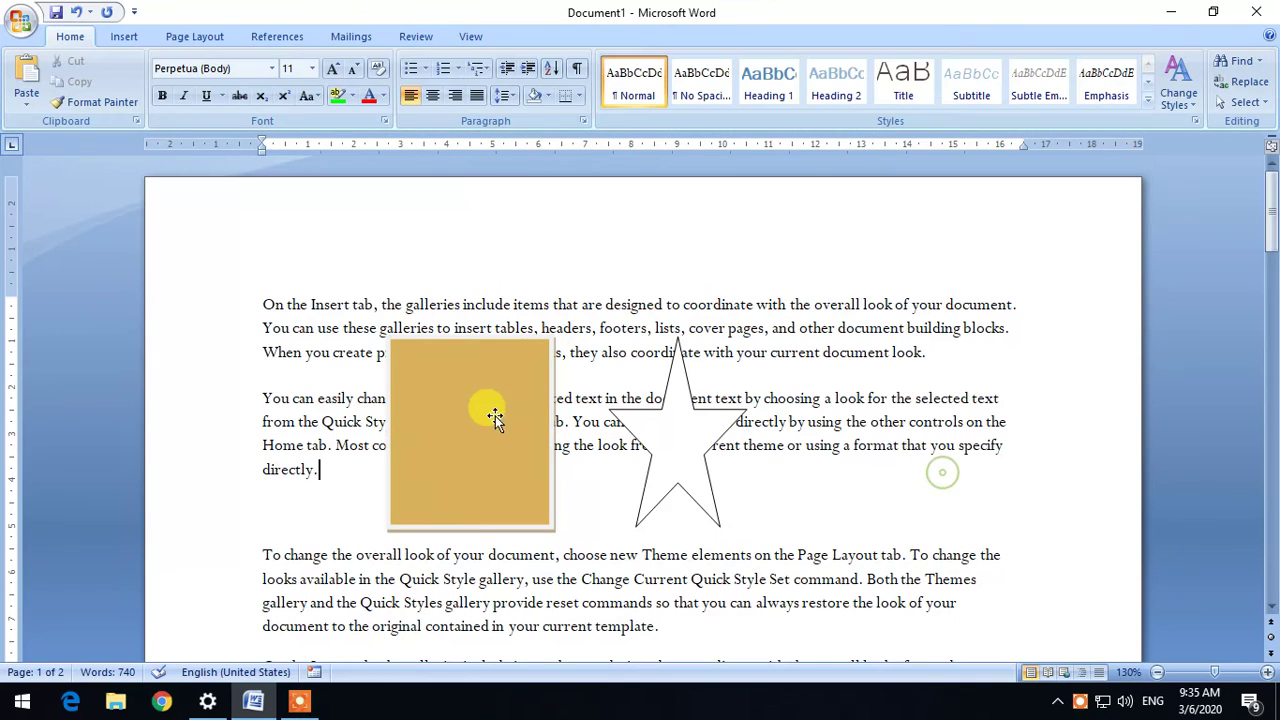
click(657, 403)
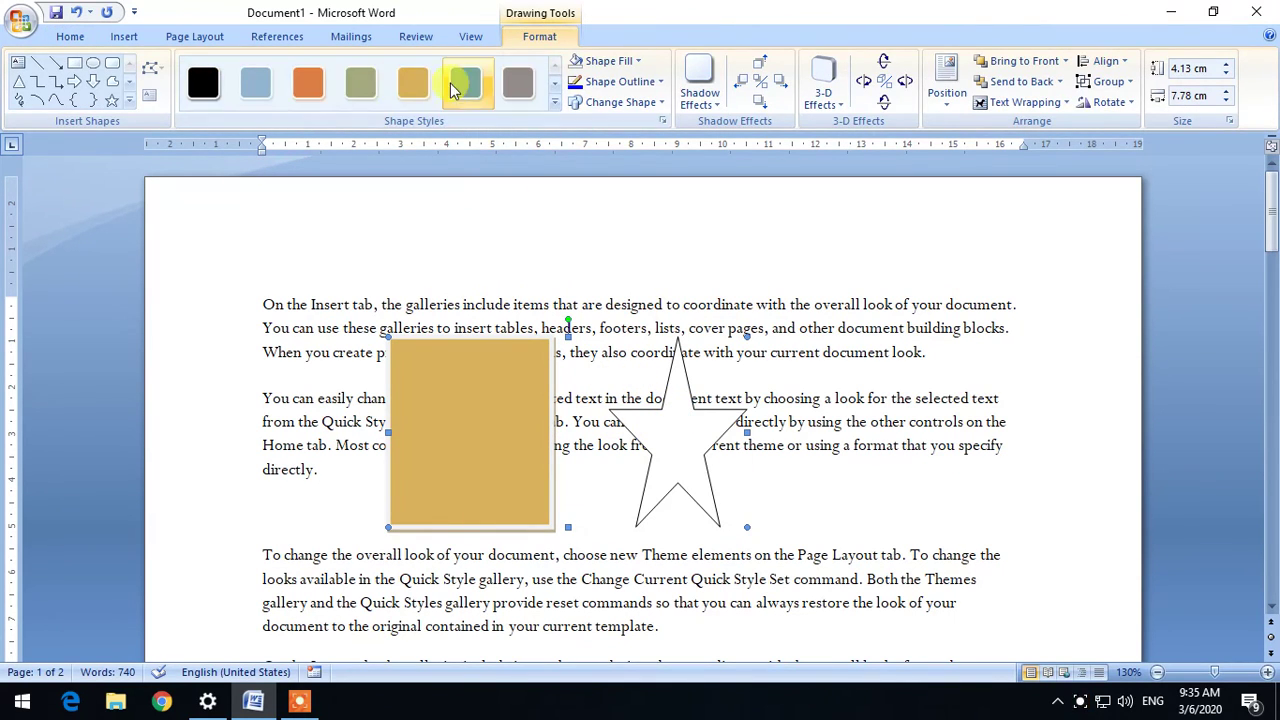
click(524, 92)
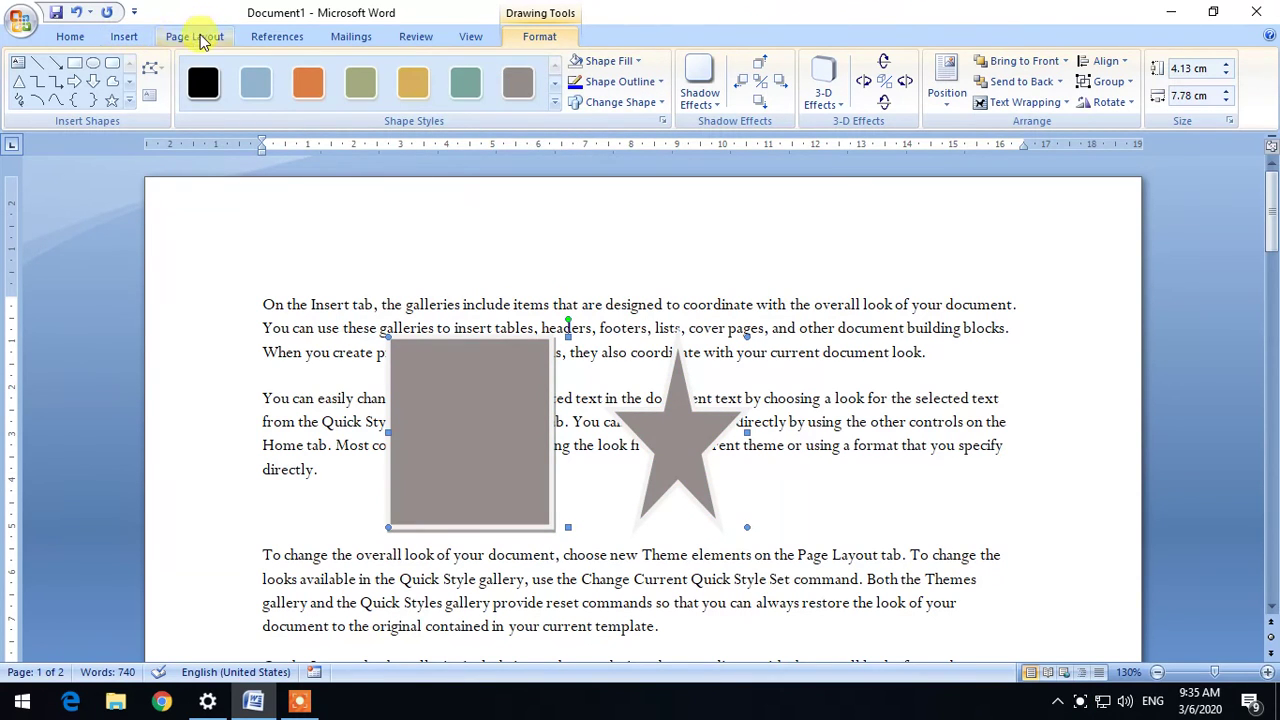
click(198, 37)
Ungroup the shapes, moving the star right and the grey rectangle to the left margin
click(1086, 95)
click(1097, 177)
click(929, 429)
drag(677, 434, 895, 380)
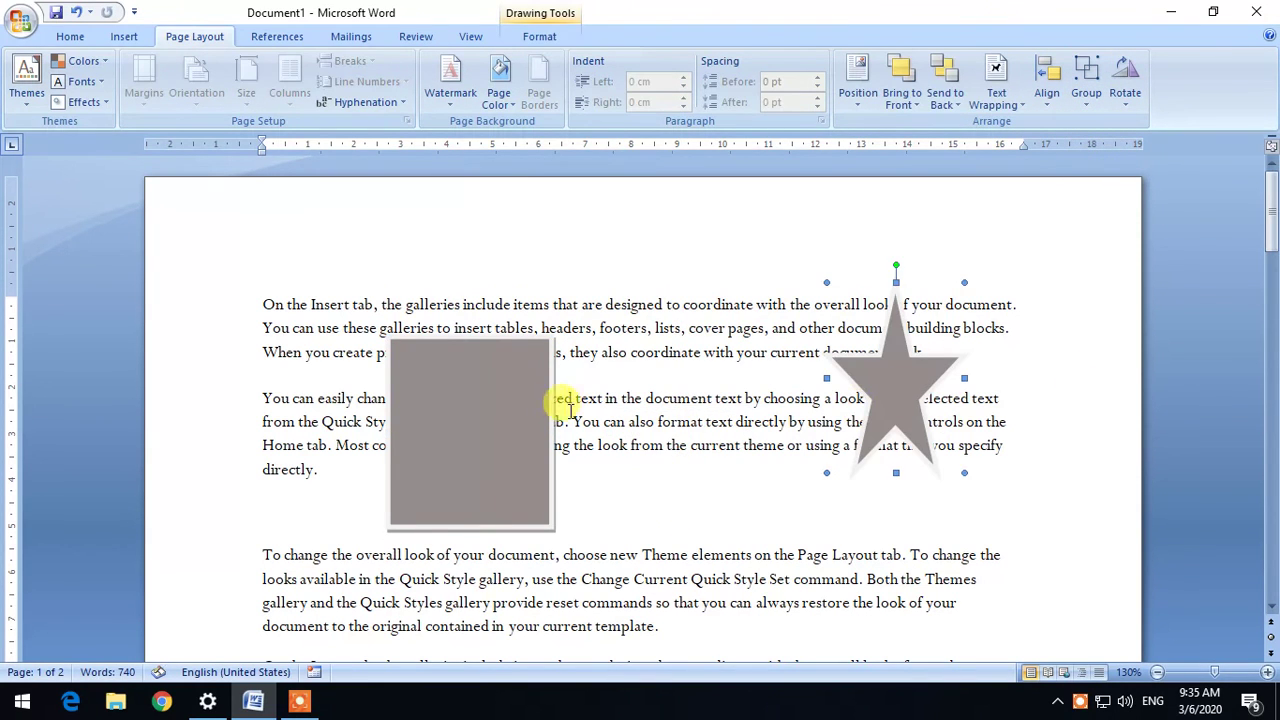
drag(482, 407, 361, 381)
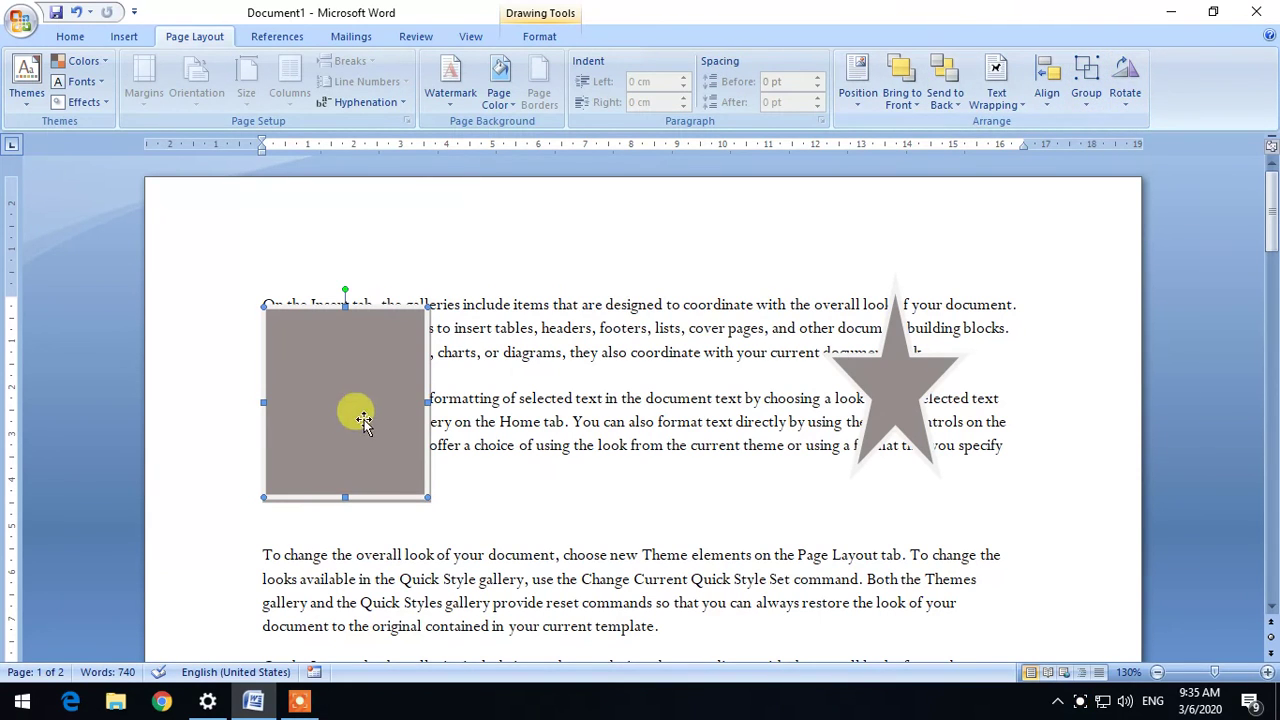
Rotate the star left 90° and then back upright
click(897, 380)
click(1124, 98)
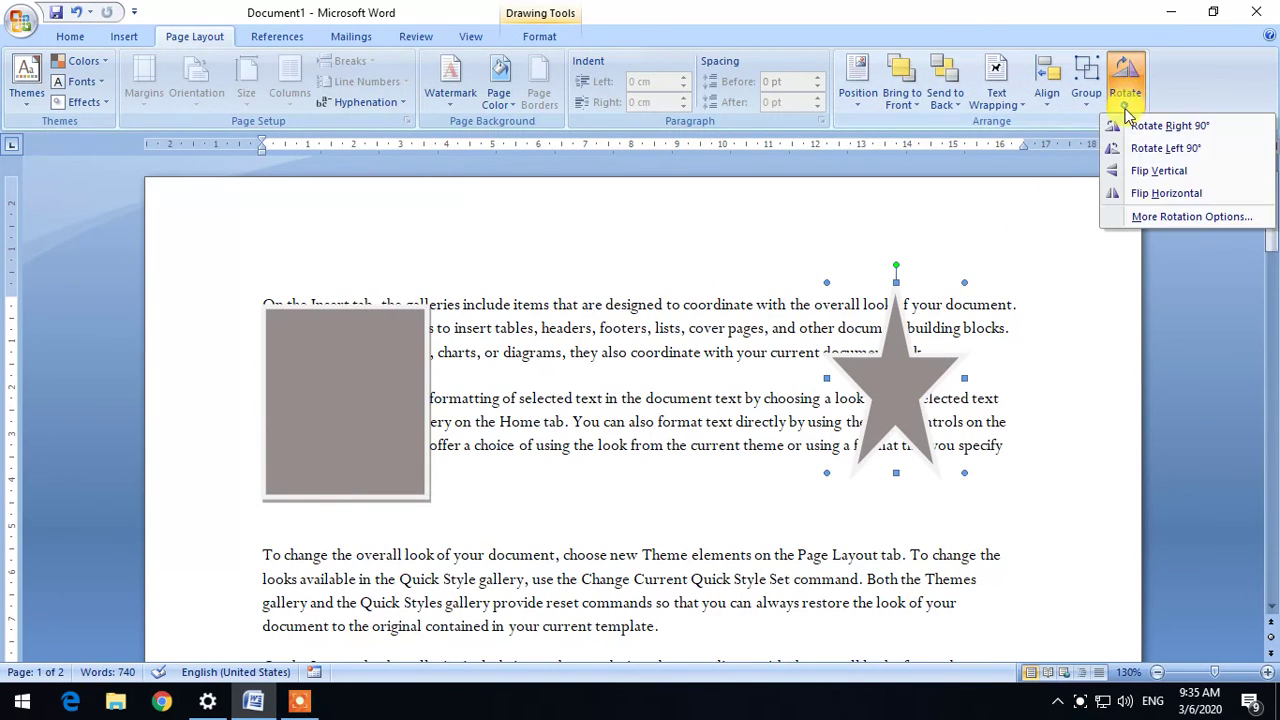
click(1140, 148)
click(1124, 98)
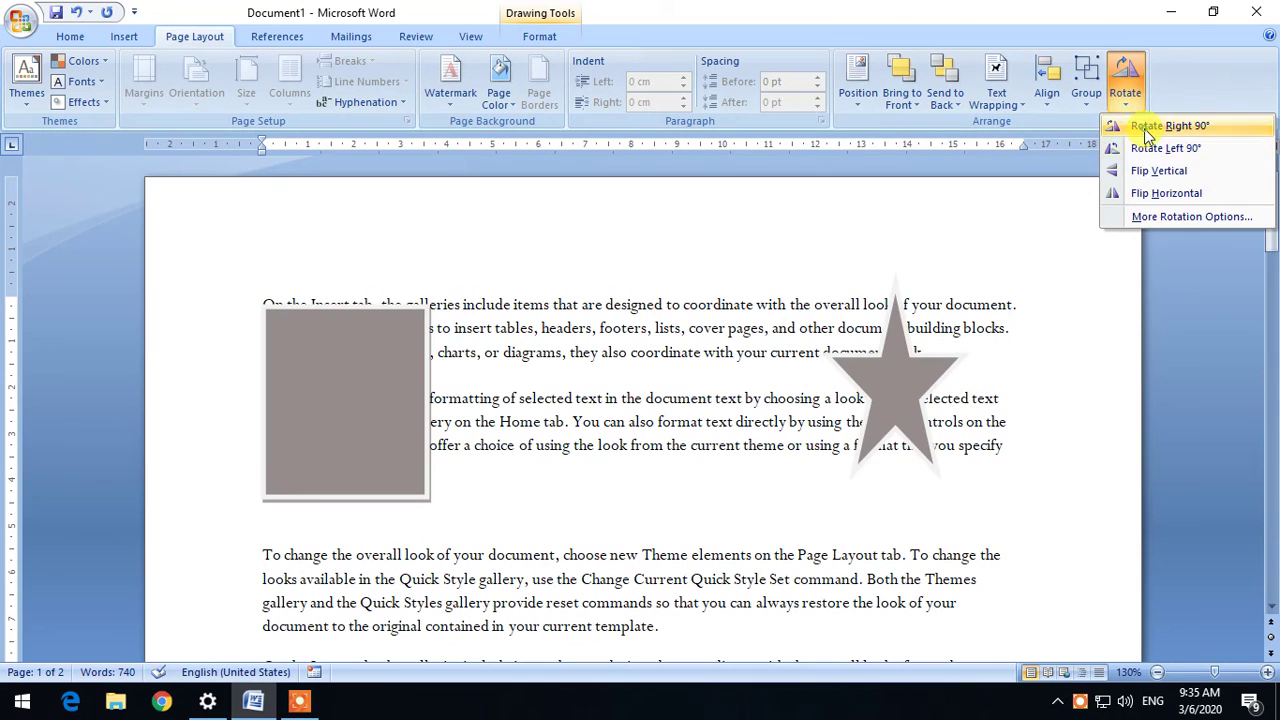
click(1140, 126)
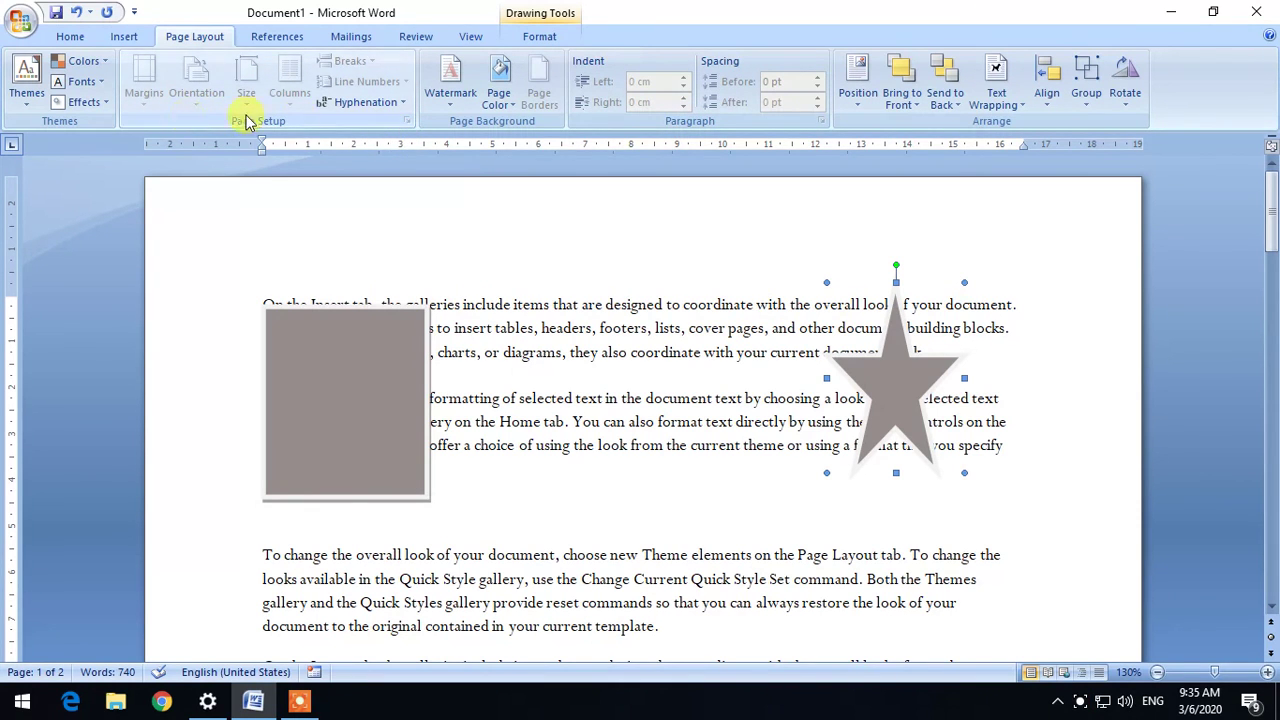
click(590, 328)
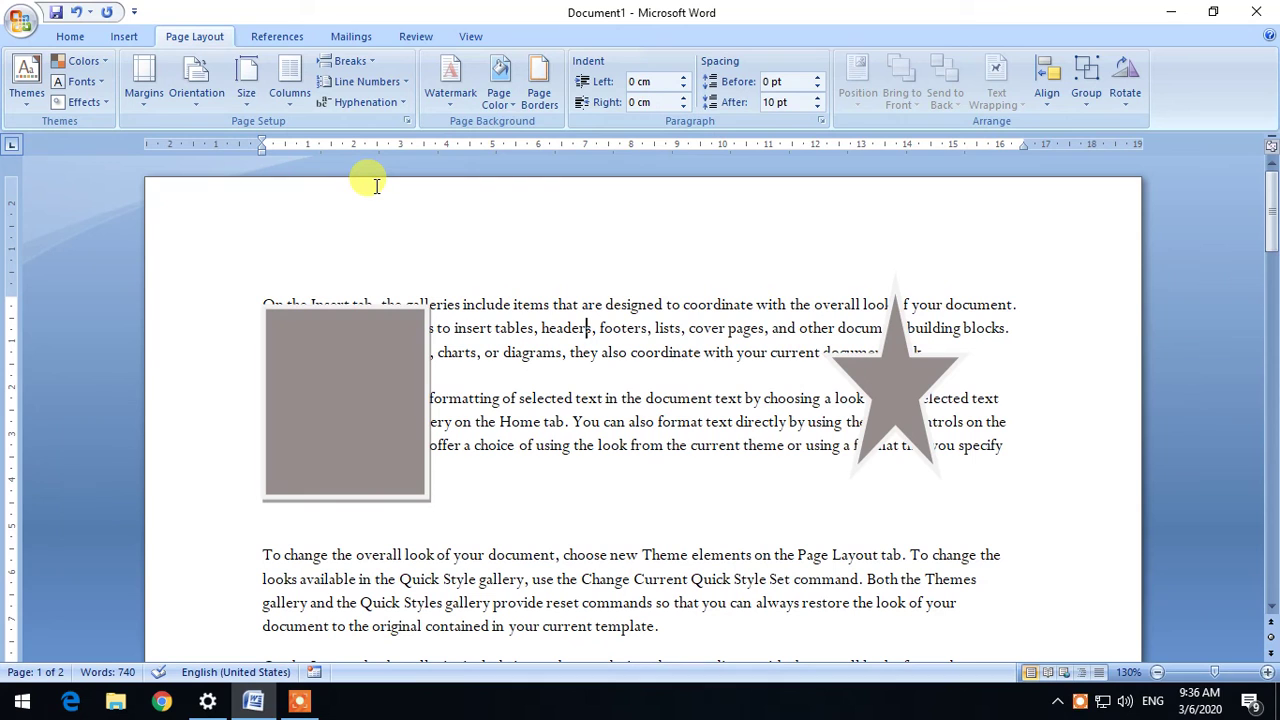